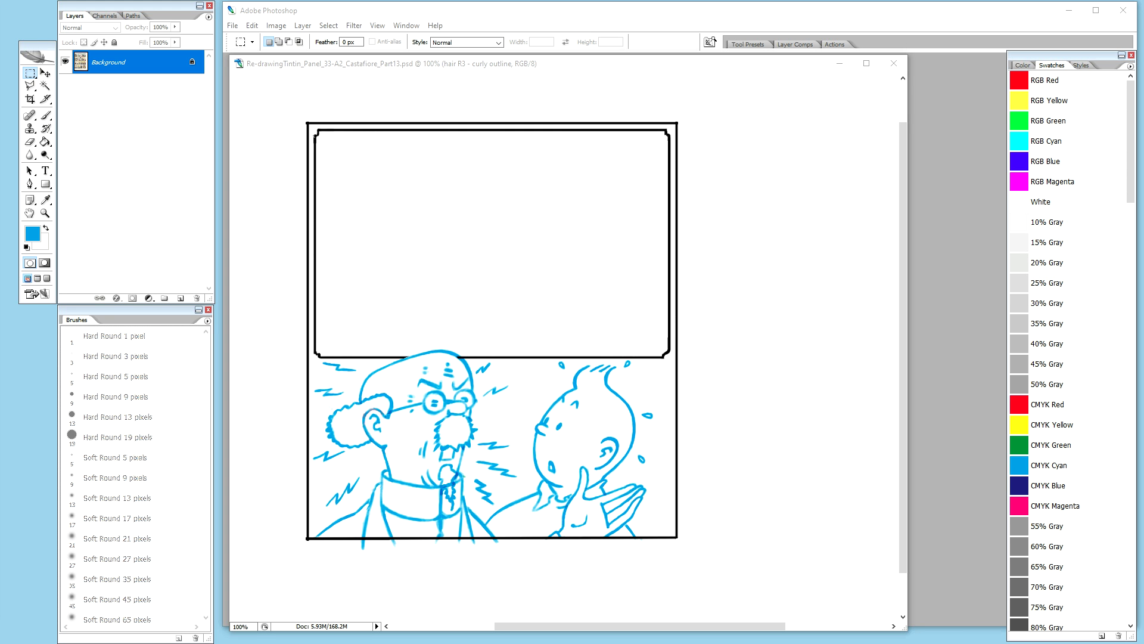
Step: Switch to the Photos app, view the comic's front and back covers, and return to Photoshop
{"action": "key", "text": "alt+Tab"}
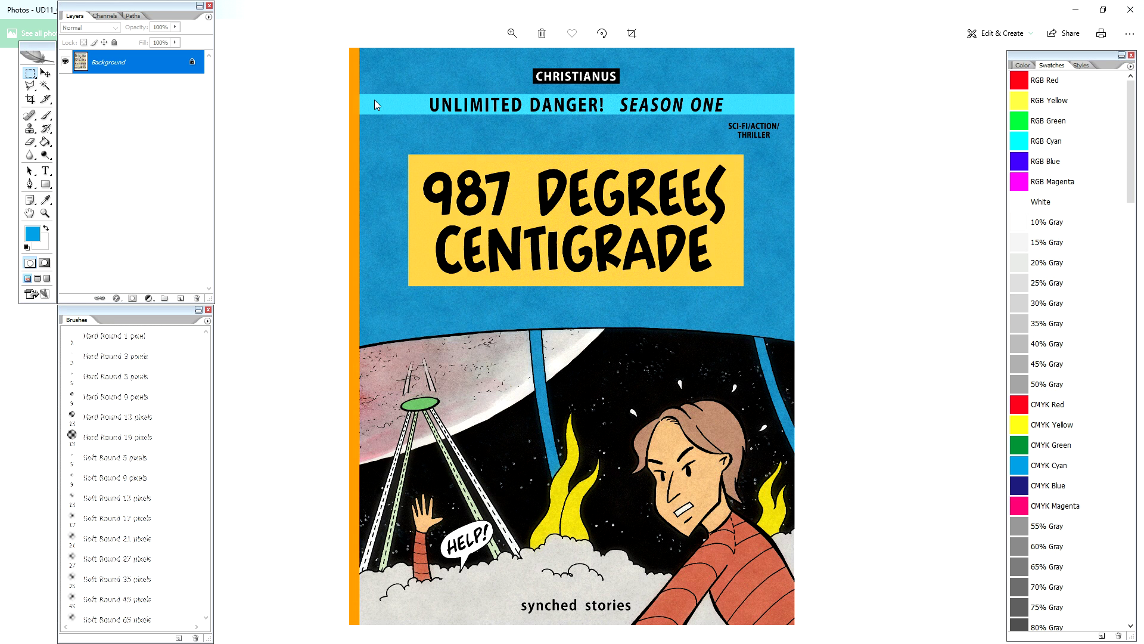
{"action": "key", "text": "Right"}
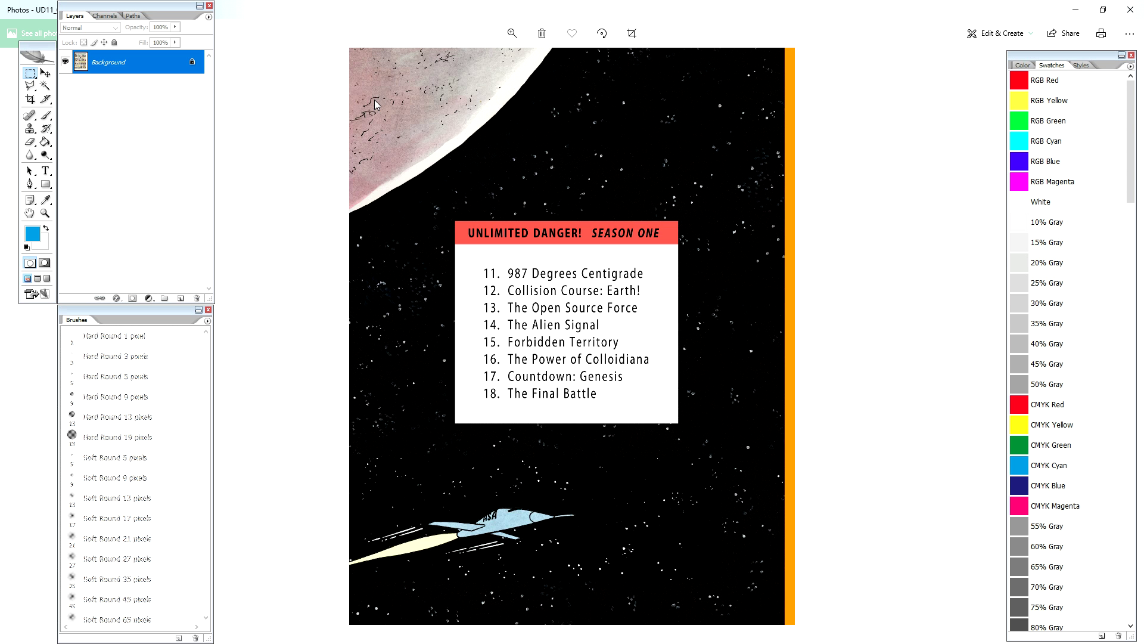
{"action": "key", "text": "Left"}
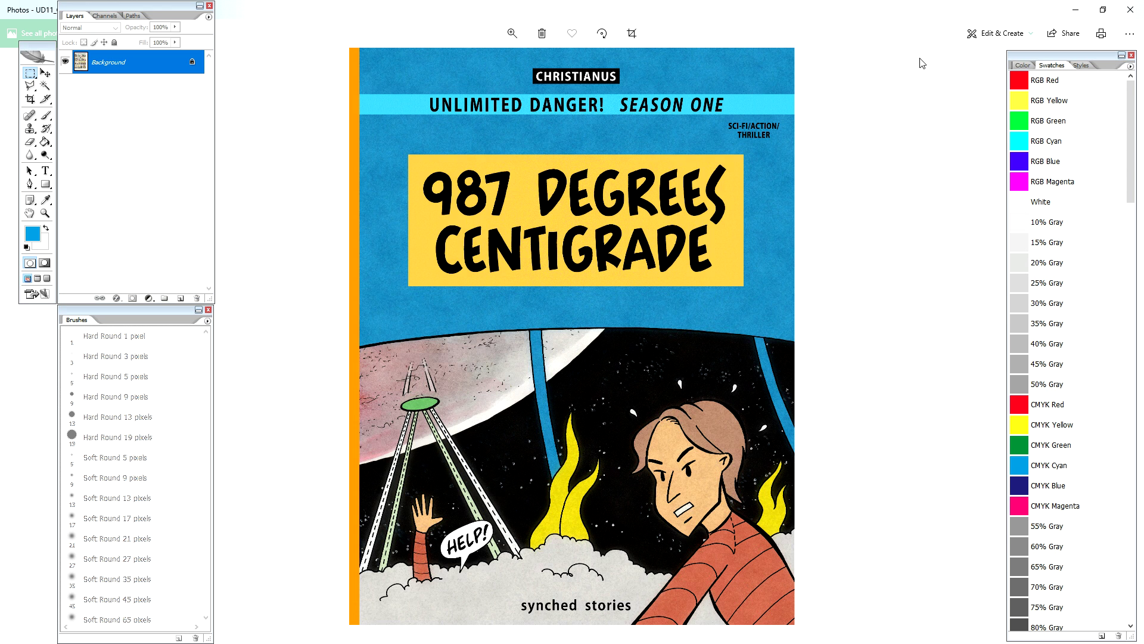
{"action": "left_click", "coordinate": [1074, 10]}
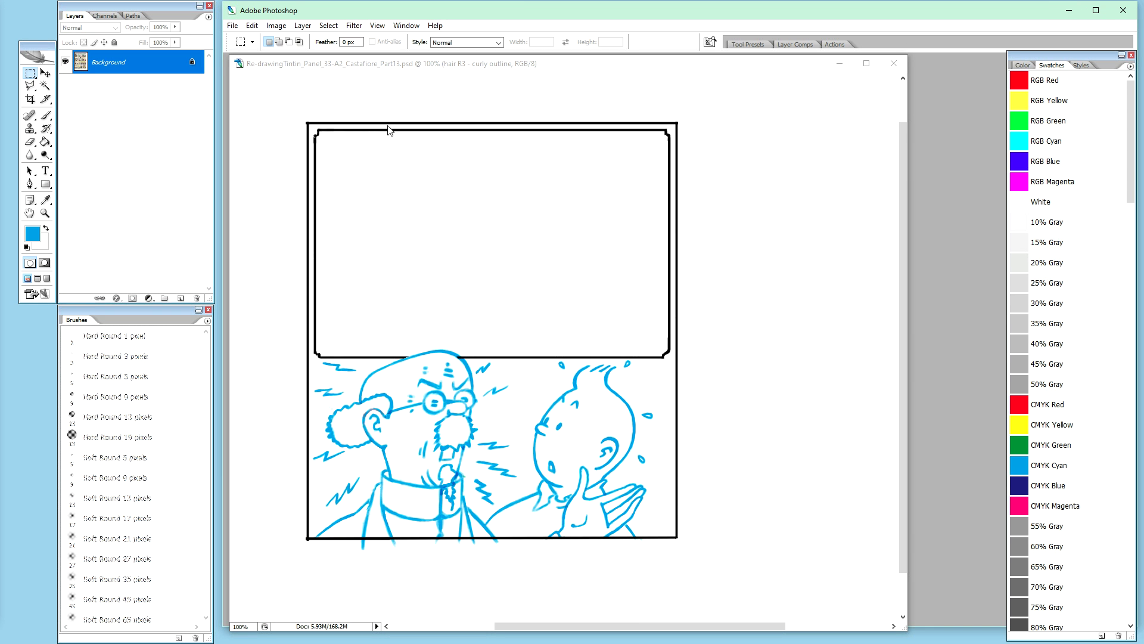
Step: Examine the panel frame and speech balloon border at 400% magnification along the upper edge, from the upper-left to the upper-right corner
{"action": "left_click", "coordinate": [425, 69]}
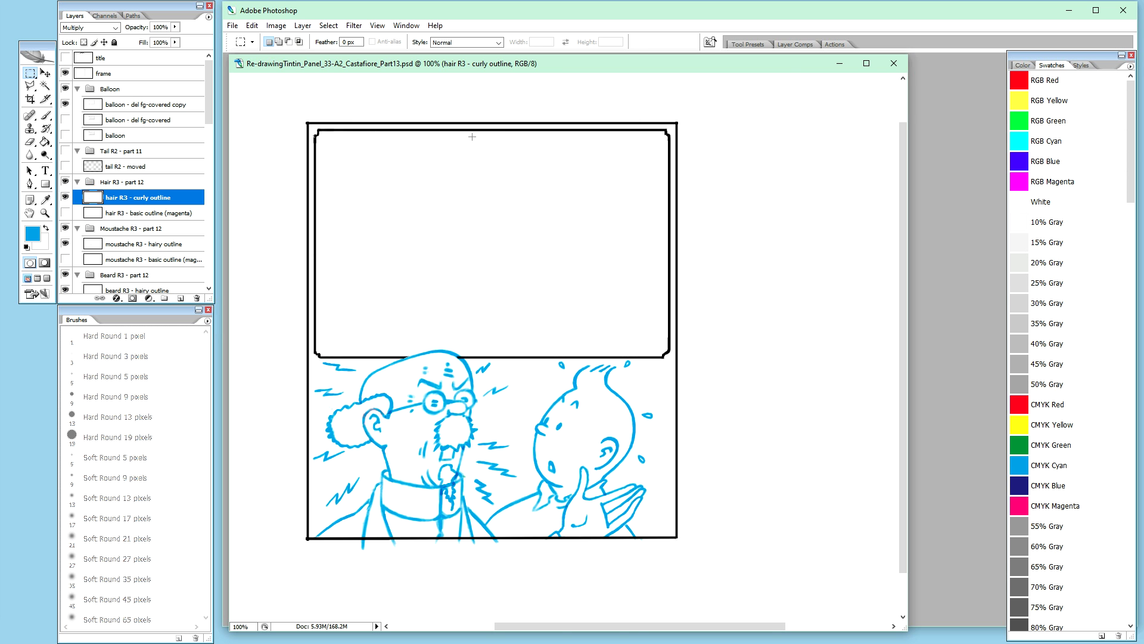
{"action": "key", "text": "ctrl+plus"}
{"action": "key", "text": "ctrl+plus"}
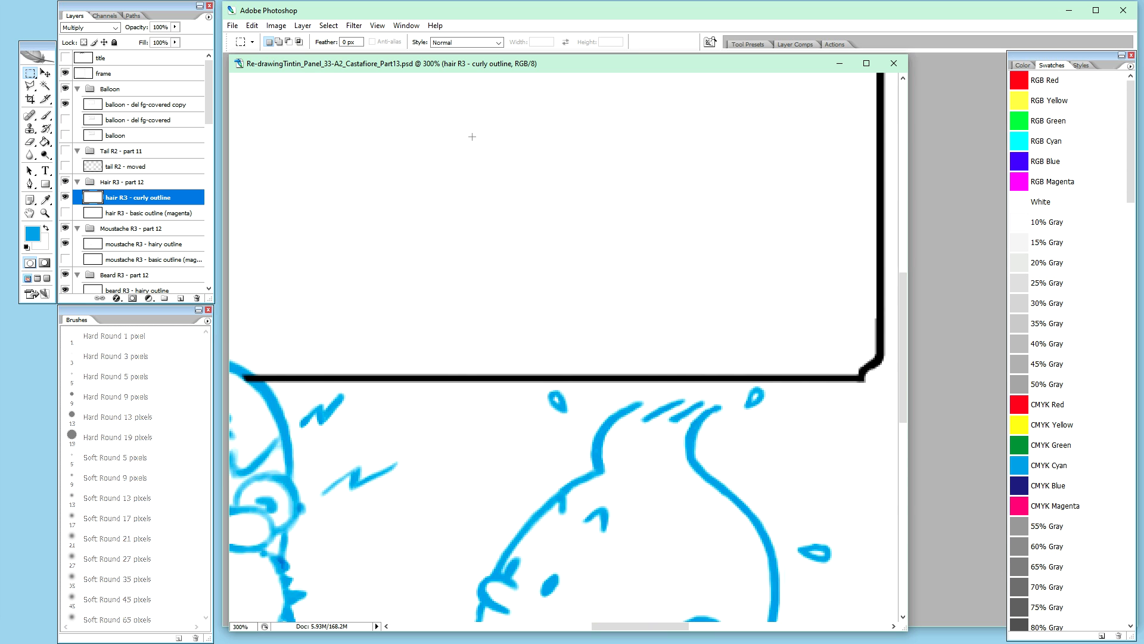
{"action": "key", "text": "ctrl+plus"}
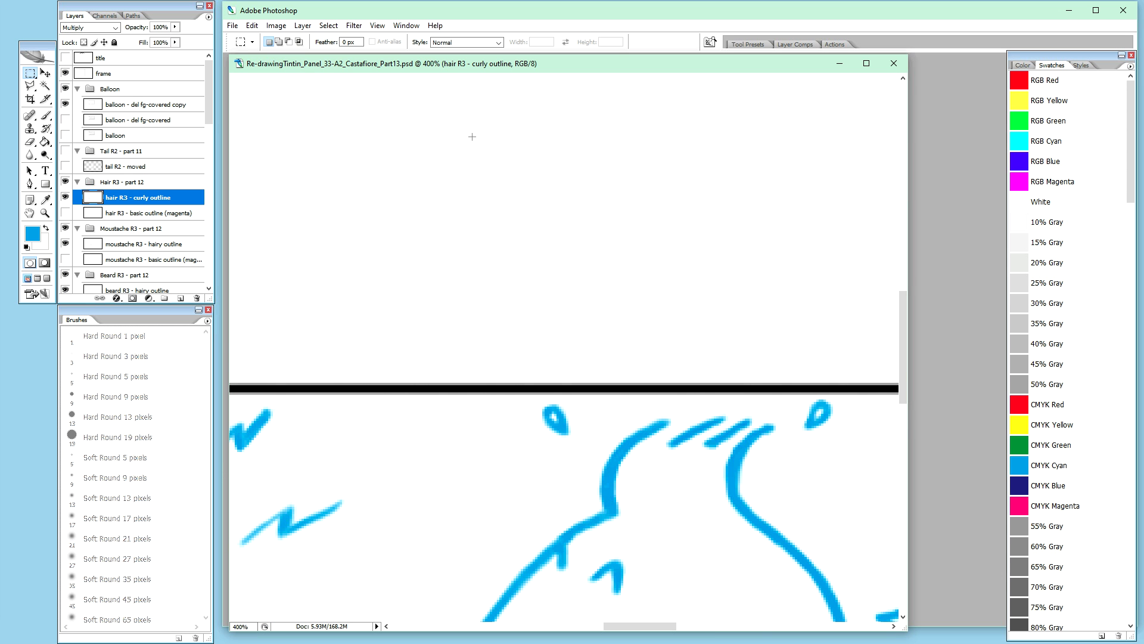
{"action": "key", "text": "h"}
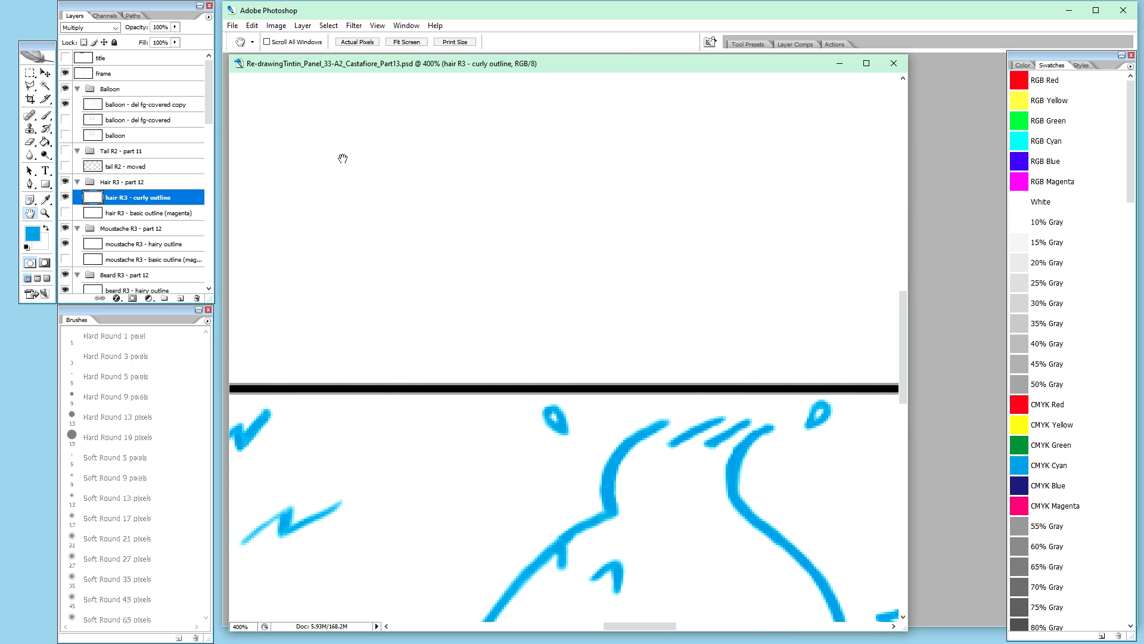
{"action": "left_click_drag", "start_coordinate": [352, 171], "coordinate": [417, 259]}
{"action": "left_click_drag", "start_coordinate": [329, 152], "coordinate": [441, 387]}
{"action": "left_click_drag", "start_coordinate": [345, 196], "coordinate": [408, 368]}
{"action": "mouse_move", "coordinate": [351, 162]}
{"action": "left_mouse_down"}
{"action": "mouse_move", "coordinate": [444, 361]}
{"action": "mouse_move", "coordinate": [449, 319]}
{"action": "mouse_move", "coordinate": [657, 270]}
{"action": "left_mouse_up"}
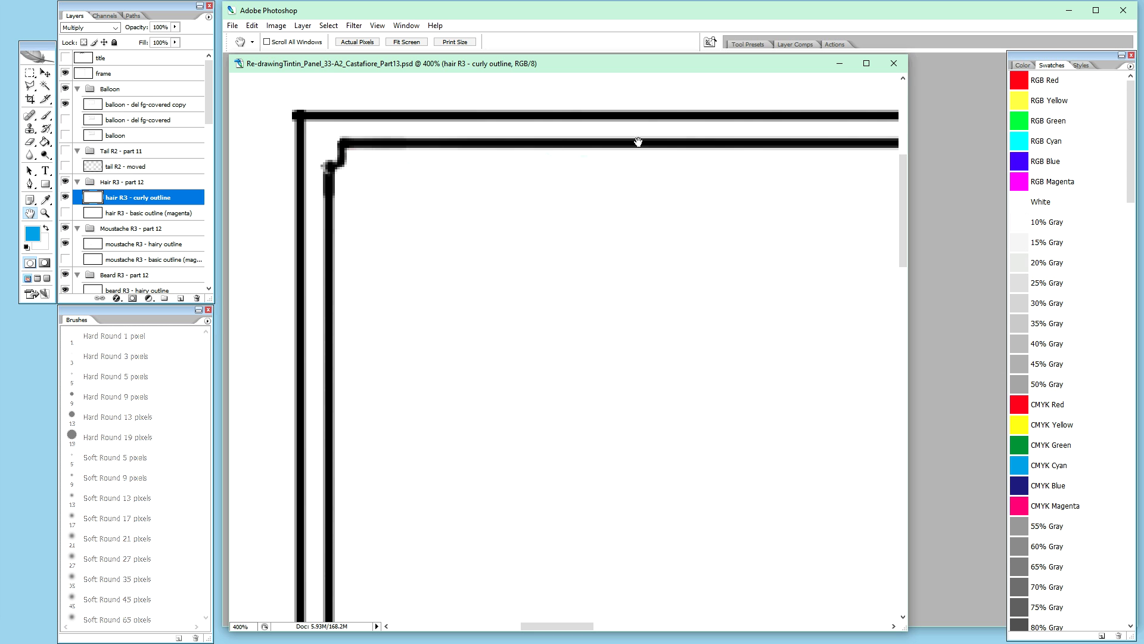
{"action": "left_click_drag", "start_coordinate": [837, 215], "coordinate": [524, 222]}
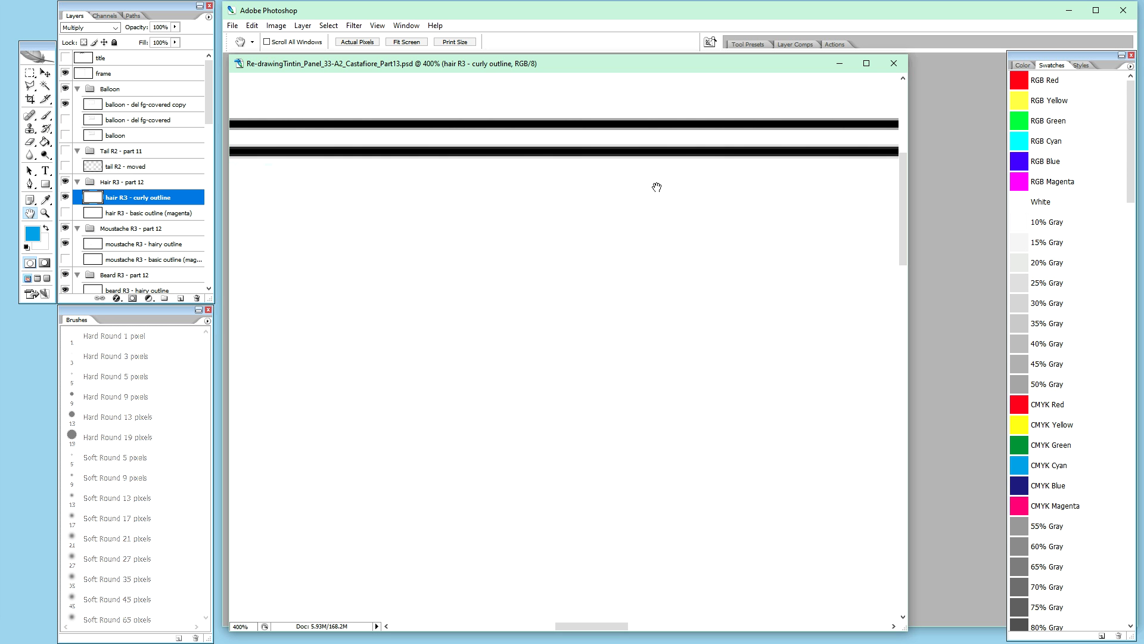
{"action": "left_click_drag", "start_coordinate": [705, 194], "coordinate": [480, 200]}
{"action": "left_click_drag", "start_coordinate": [775, 213], "coordinate": [521, 212]}
{"action": "left_click_drag", "start_coordinate": [781, 222], "coordinate": [832, 211]}
{"action": "left_click_drag", "start_coordinate": [709, 204], "coordinate": [581, 208]}
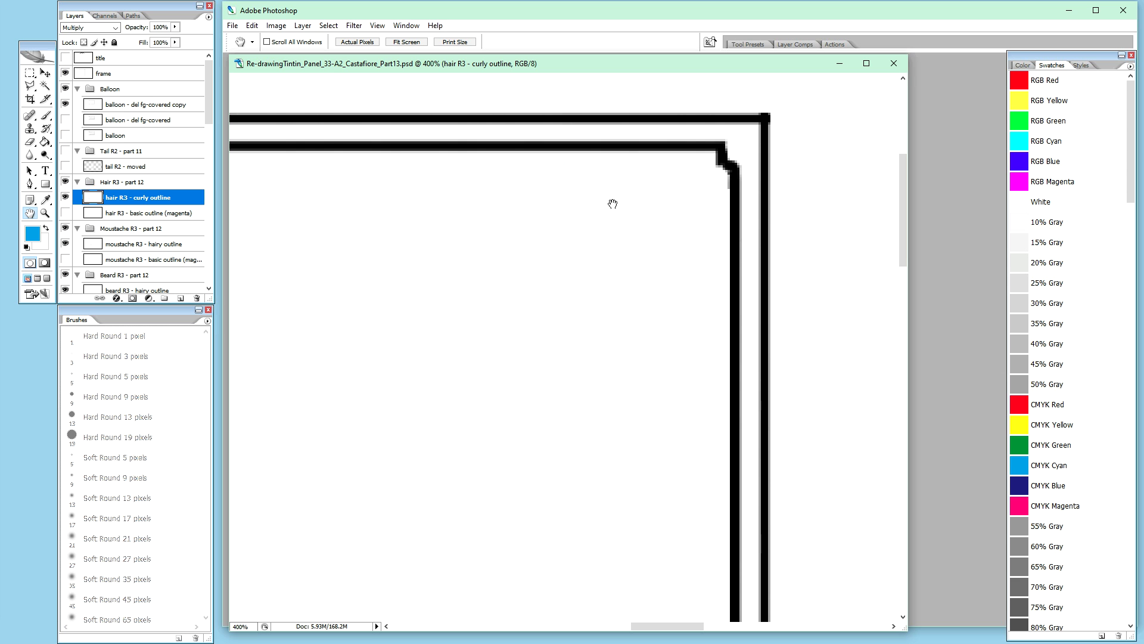
Step: Examine the panel's left border down to the balloon's lower-left corner and the bald man's head overlapping the balloon
{"action": "left_click_drag", "start_coordinate": [460, 232], "coordinate": [779, 225]}
{"action": "left_click_drag", "start_coordinate": [584, 241], "coordinate": [527, 251]}
{"action": "left_click_drag", "start_coordinate": [338, 267], "coordinate": [831, 271]}
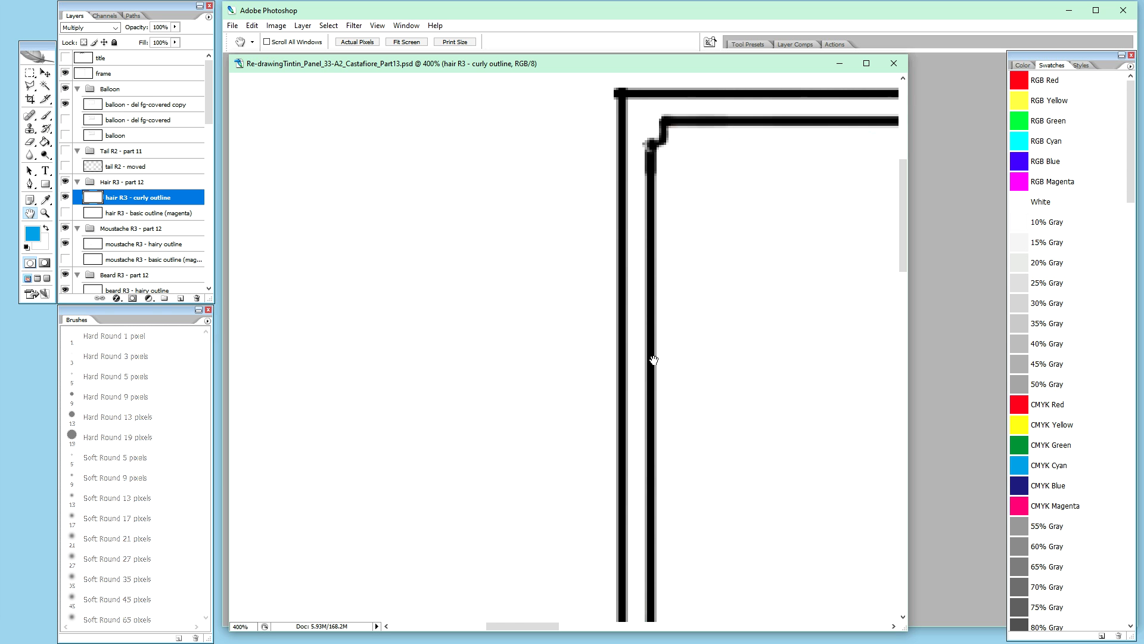
{"action": "left_click_drag", "start_coordinate": [862, 474], "coordinate": [728, 174]}
{"action": "mouse_move", "coordinate": [703, 401]}
{"action": "left_mouse_down"}
{"action": "mouse_move", "coordinate": [665, 358]}
{"action": "mouse_move", "coordinate": [672, 368]}
{"action": "left_mouse_up"}
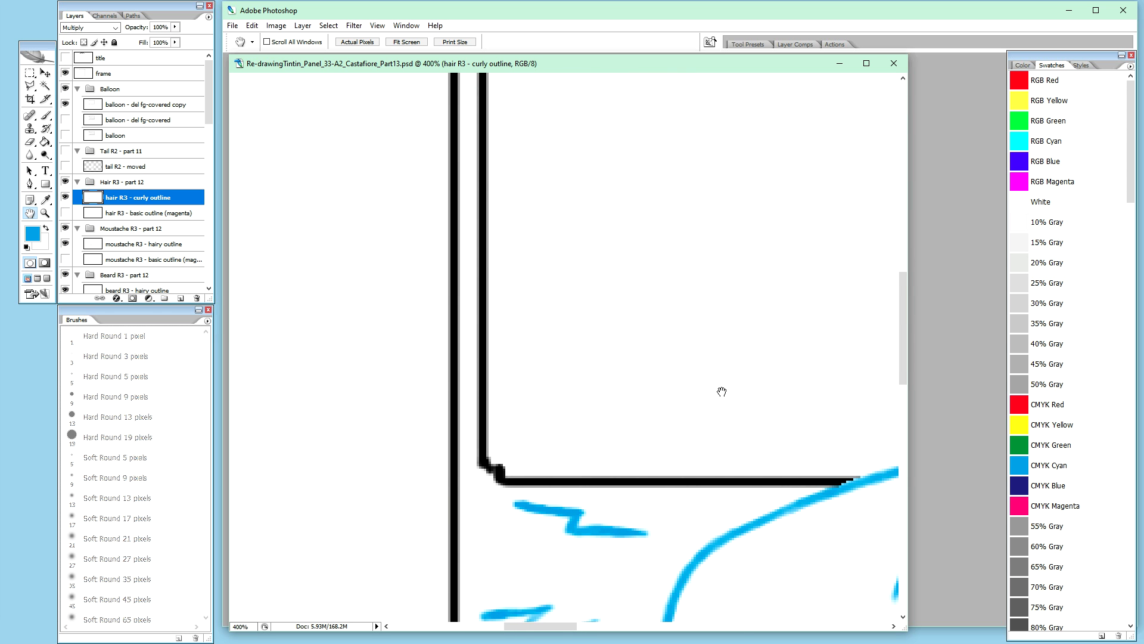
{"action": "left_click_drag", "start_coordinate": [726, 393], "coordinate": [725, 361]}
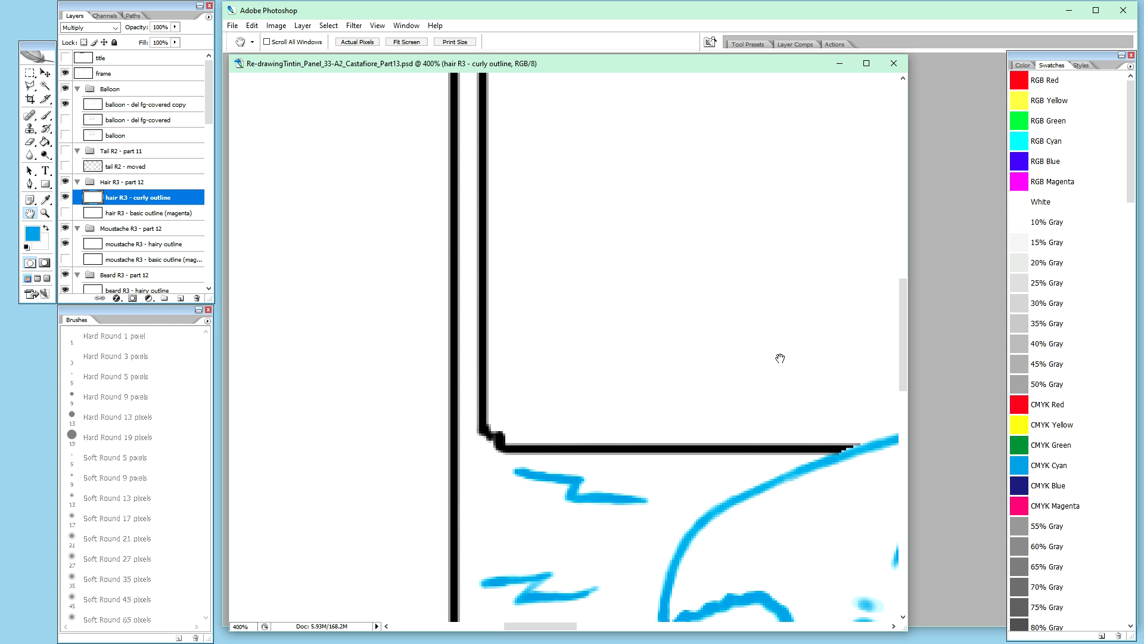
{"action": "left_click_drag", "start_coordinate": [780, 359], "coordinate": [648, 350]}
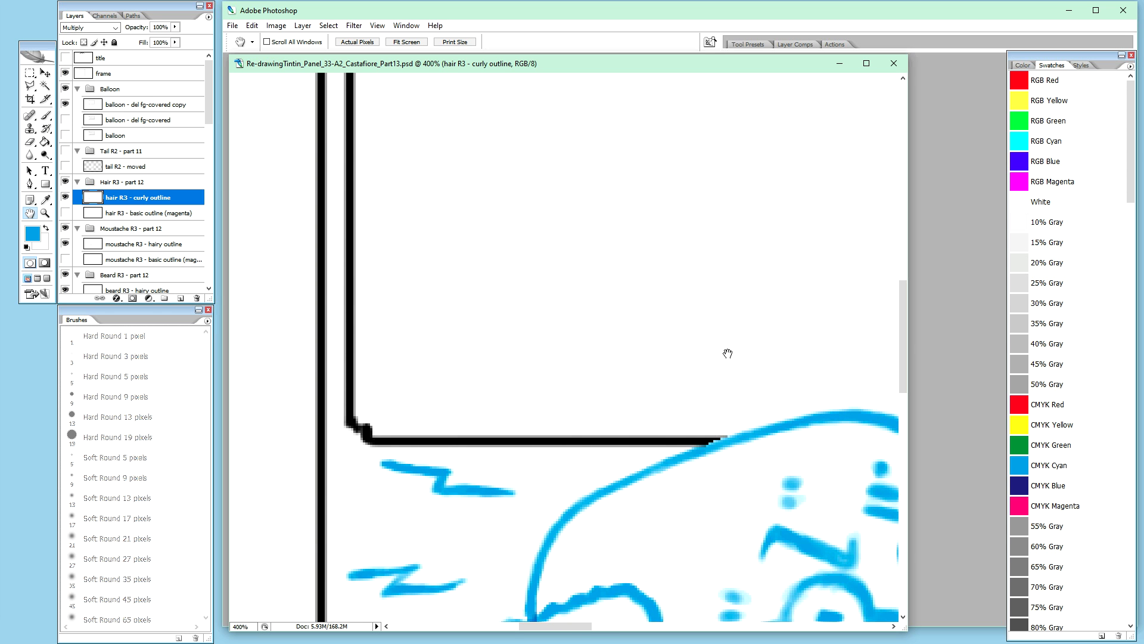
{"action": "left_click_drag", "start_coordinate": [726, 351], "coordinate": [718, 388]}
{"action": "mouse_move", "coordinate": [717, 298]}
{"action": "left_mouse_down"}
{"action": "mouse_move", "coordinate": [695, 334]}
{"action": "mouse_move", "coordinate": [707, 377]}
{"action": "left_mouse_up"}
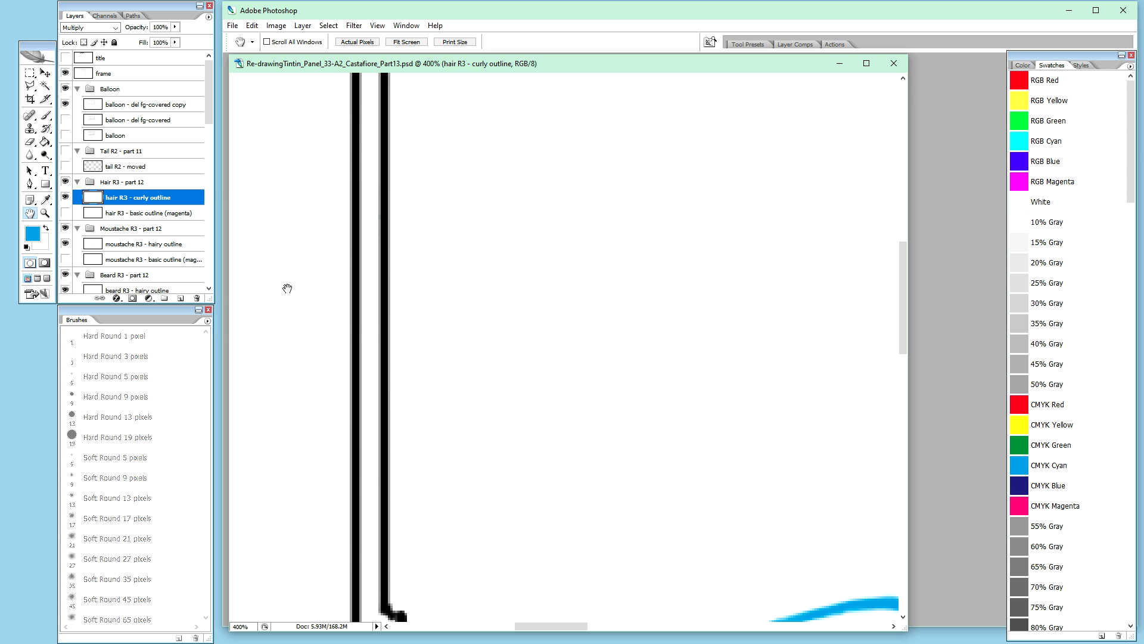
{"action": "key", "text": "ctrl+Tab"}
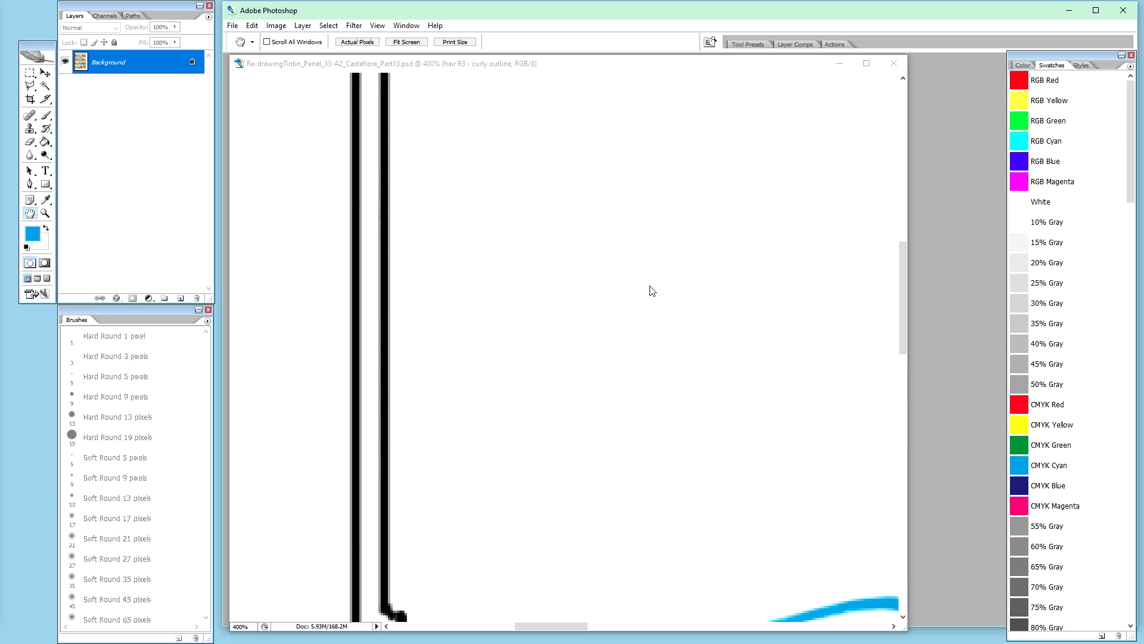
Step: On the frame layer, paint white with the Brush tool over the excess line at the outer border's upper-left corner
{"action": "left_click_drag", "start_coordinate": [903, 341], "coordinate": [904, 241]}
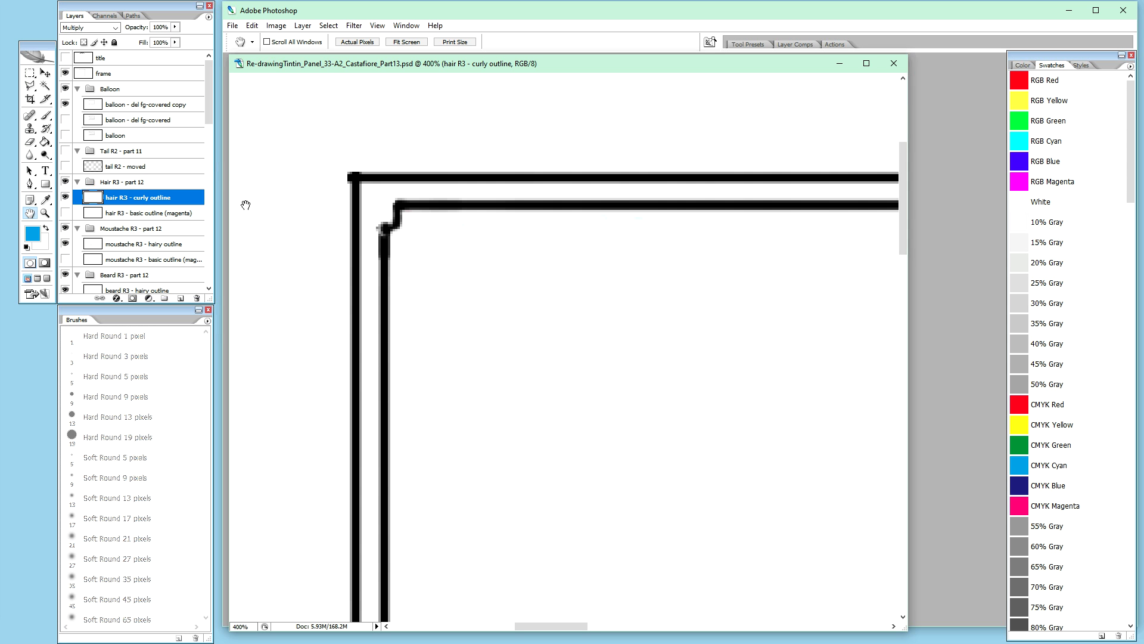
{"action": "left_click", "coordinate": [125, 74]}
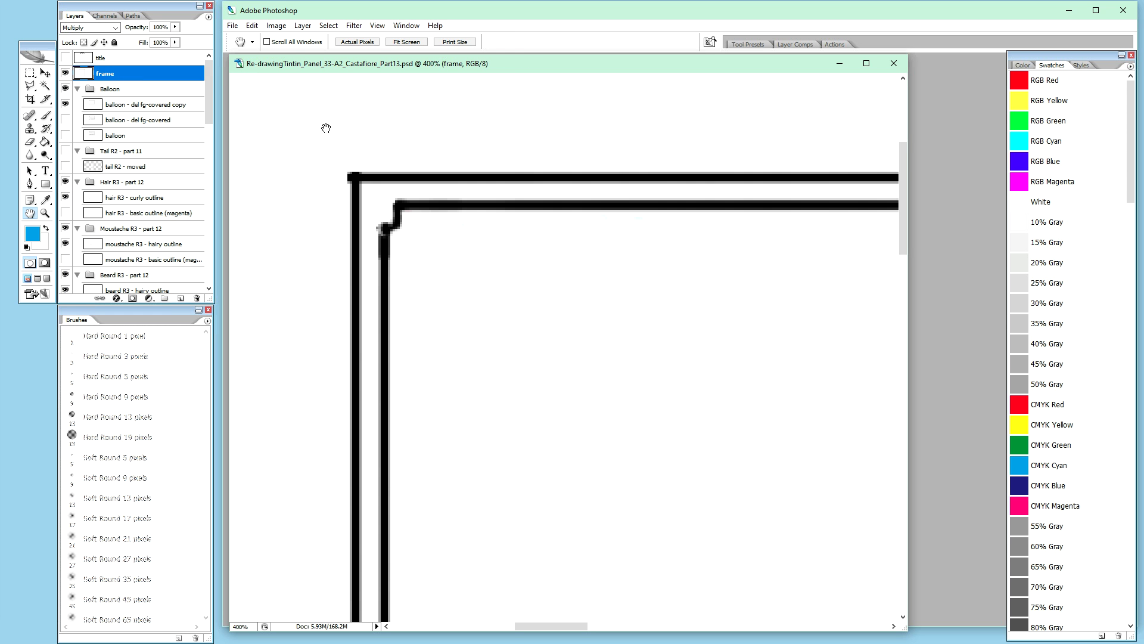
{"action": "key", "text": "b"}
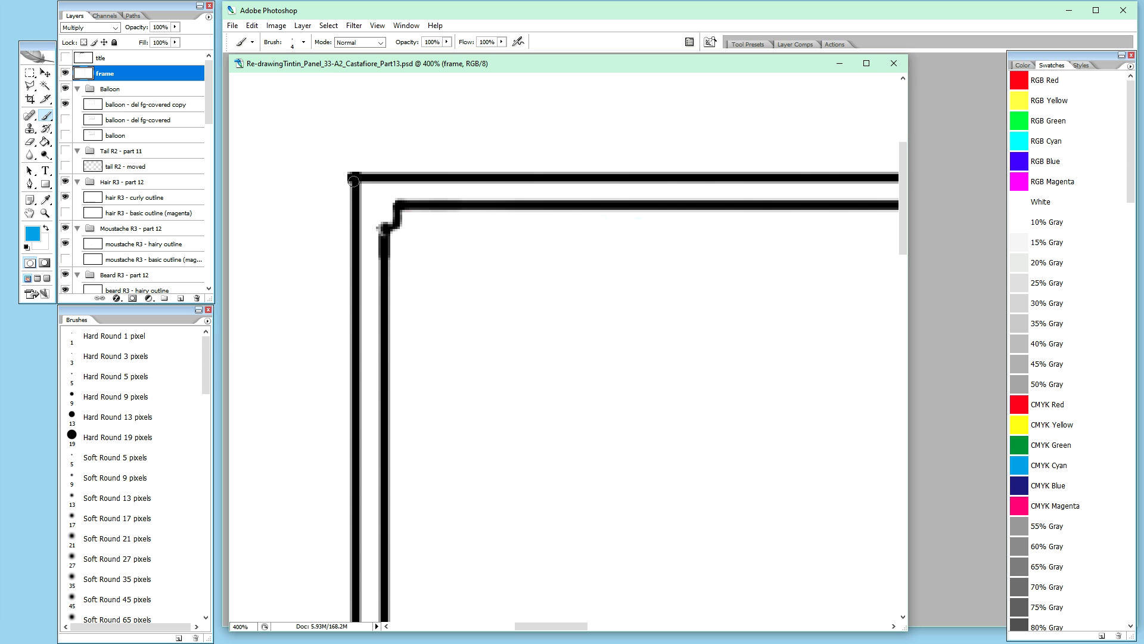
{"action": "key", "text": "x"}
{"action": "left_click_drag", "start_coordinate": [345, 168], "coordinate": [342, 177]}
{"action": "left_click", "coordinate": [342, 176]}
{"action": "key", "text": "ctrl+Tab"}
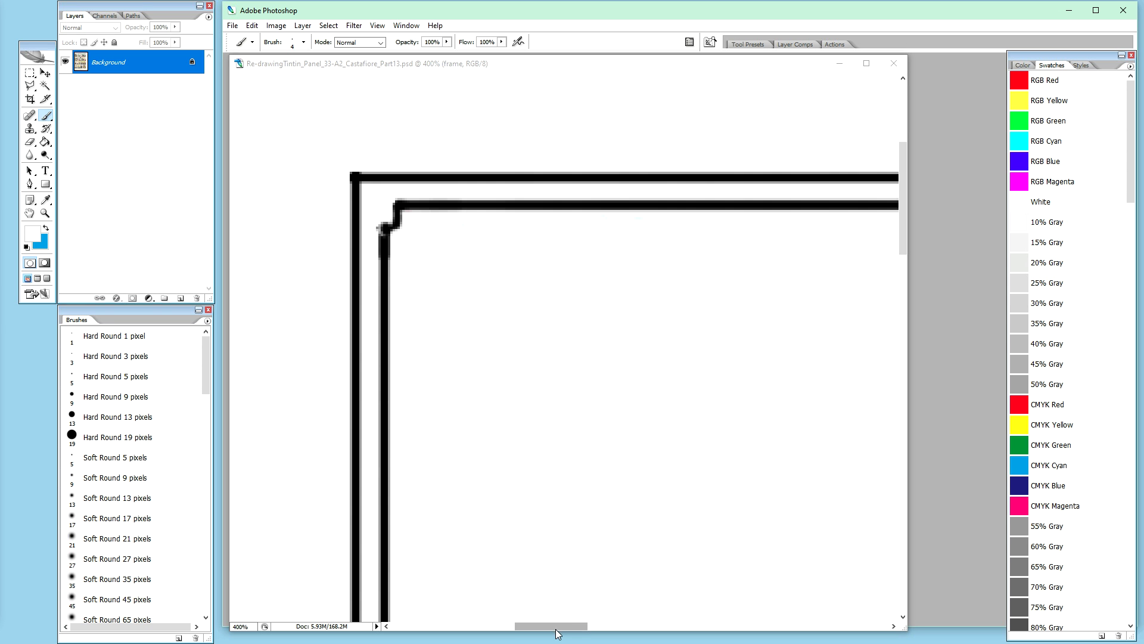
Step: Touch up the outer frame's lower-right corner with white and black brush dabs, then set the brush opacity to 50% with white paint
{"action": "left_click_drag", "start_coordinate": [566, 628], "coordinate": [691, 641]}
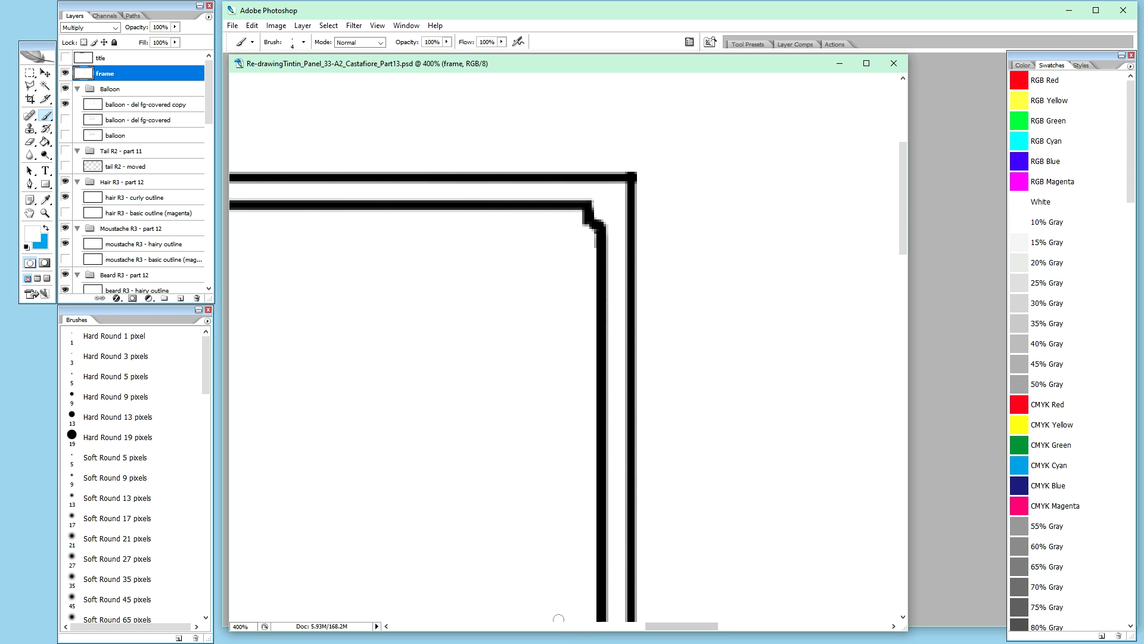
{"action": "left_click_drag", "start_coordinate": [905, 206], "coordinate": [905, 209]}
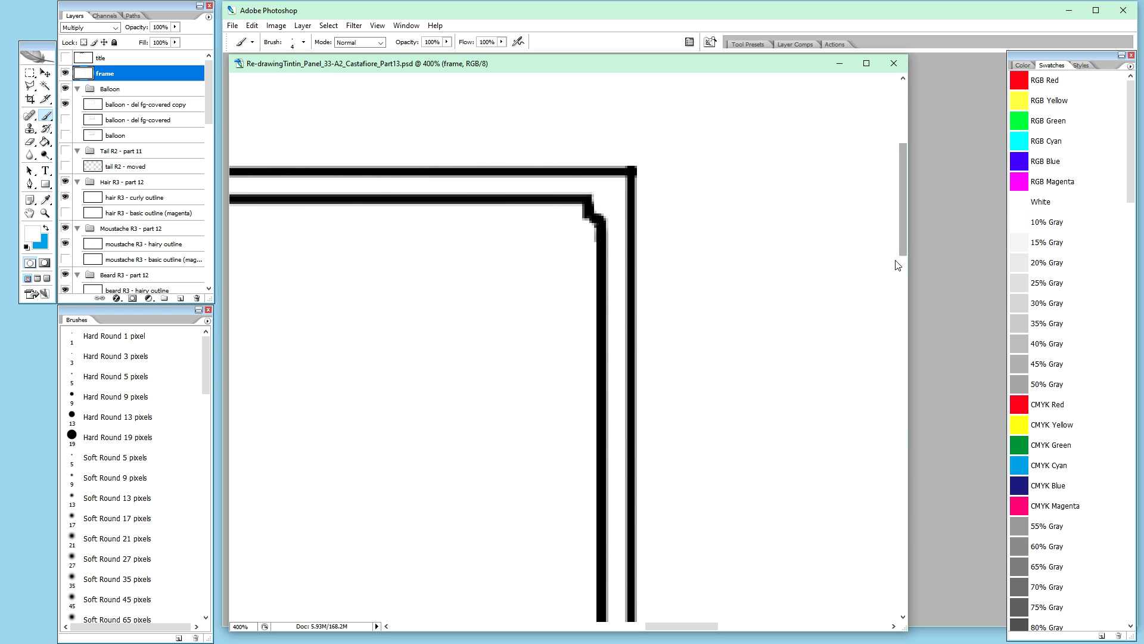
{"action": "key", "text": "ctrl+Tab"}
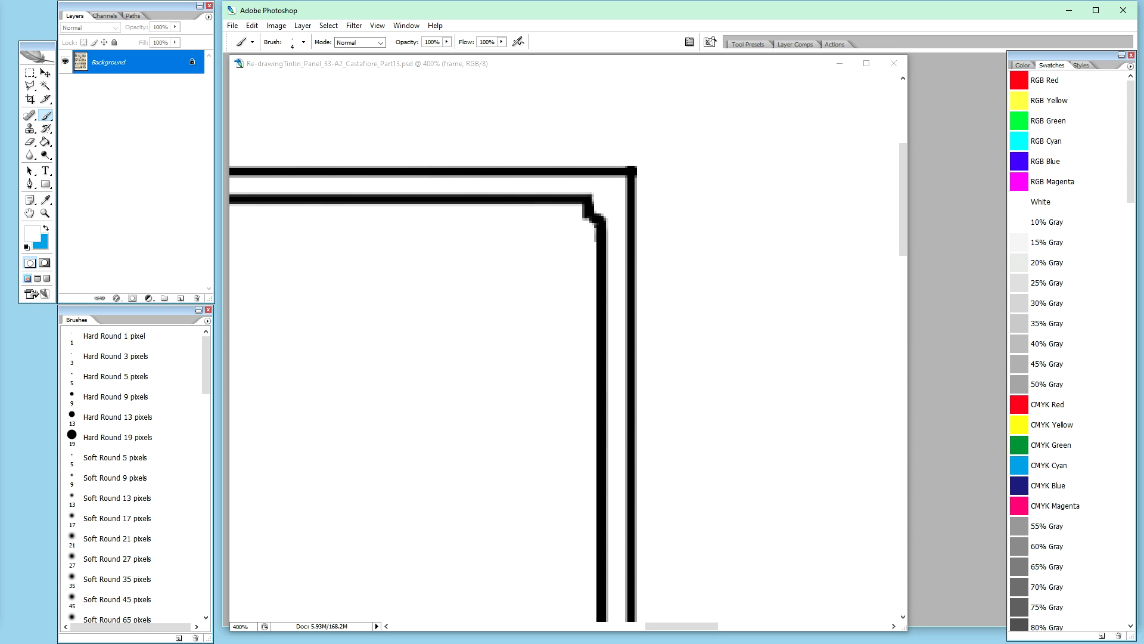
{"action": "mouse_move", "coordinate": [902, 229]}
{"action": "left_mouse_down"}
{"action": "mouse_move", "coordinate": [865, 408]}
{"action": "mouse_move", "coordinate": [825, 498]}
{"action": "mouse_move", "coordinate": [886, 516]}
{"action": "mouse_move", "coordinate": [876, 511]}
{"action": "left_mouse_up"}
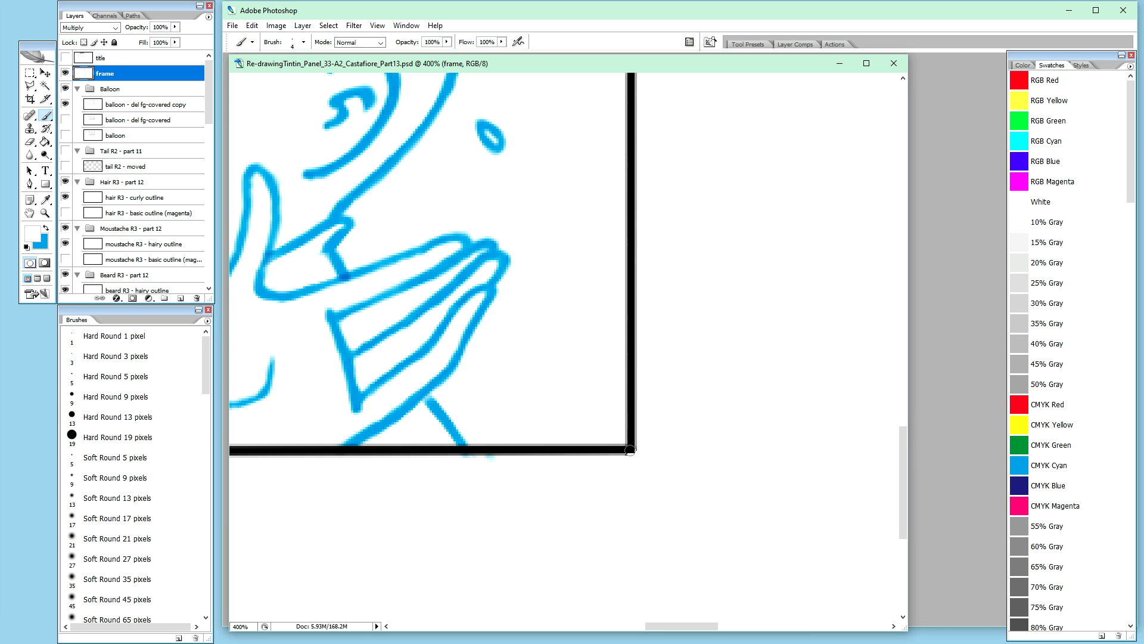
{"action": "left_click", "coordinate": [629, 449]}
{"action": "key", "text": "d"}
{"action": "left_click", "coordinate": [627, 449]}
{"action": "key", "text": "5"}
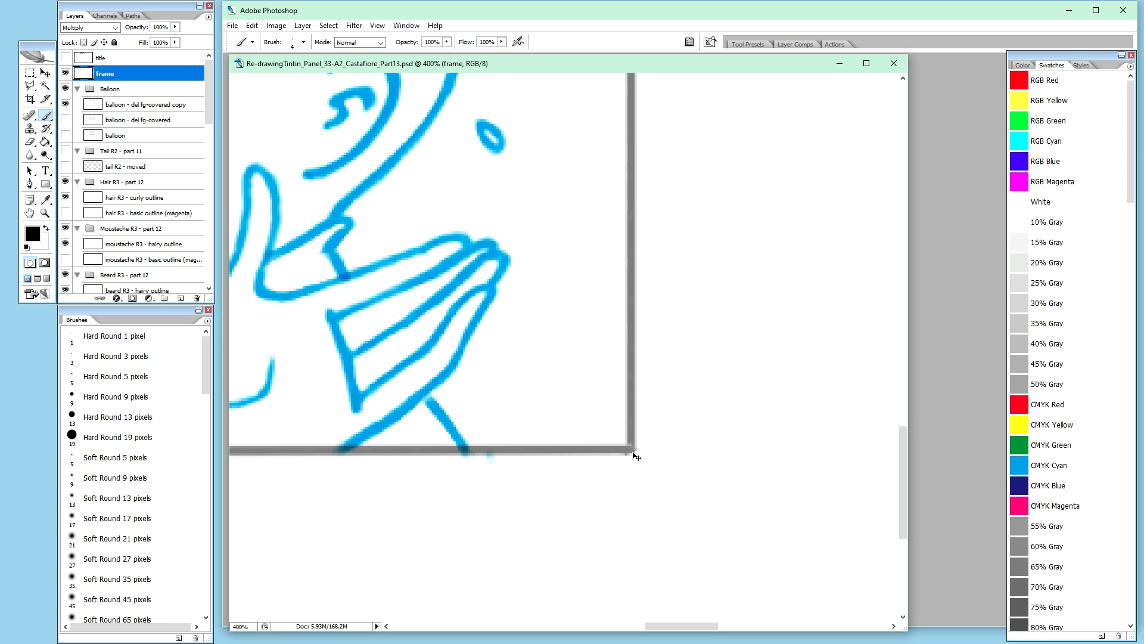
{"action": "key", "text": "ctrl+z"}
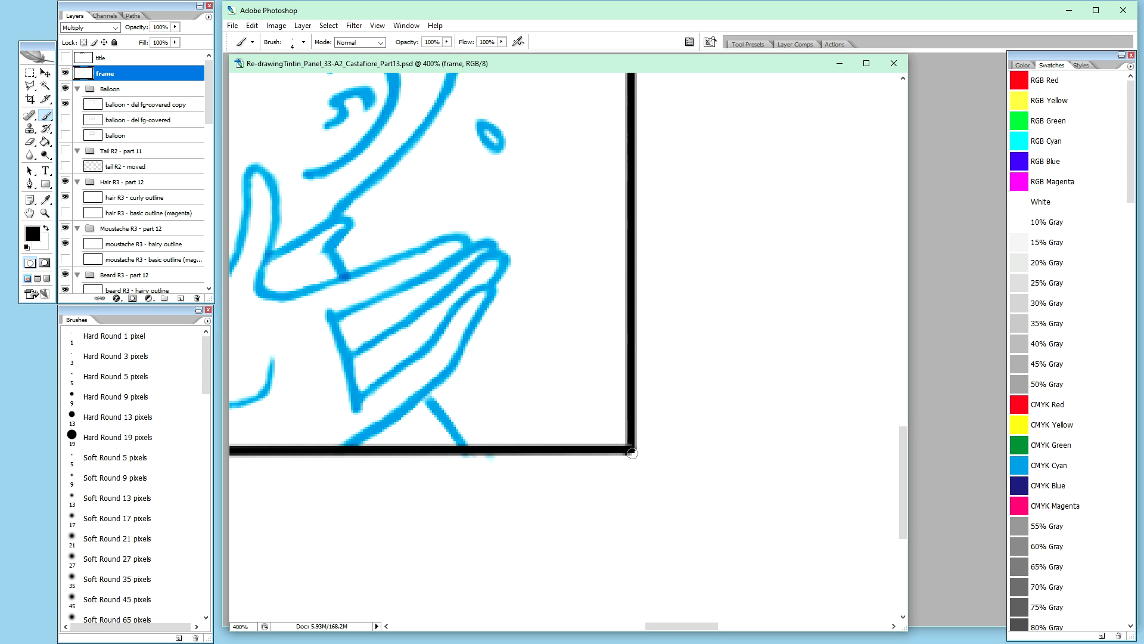
{"action": "key", "text": "5"}
{"action": "key", "text": "x"}
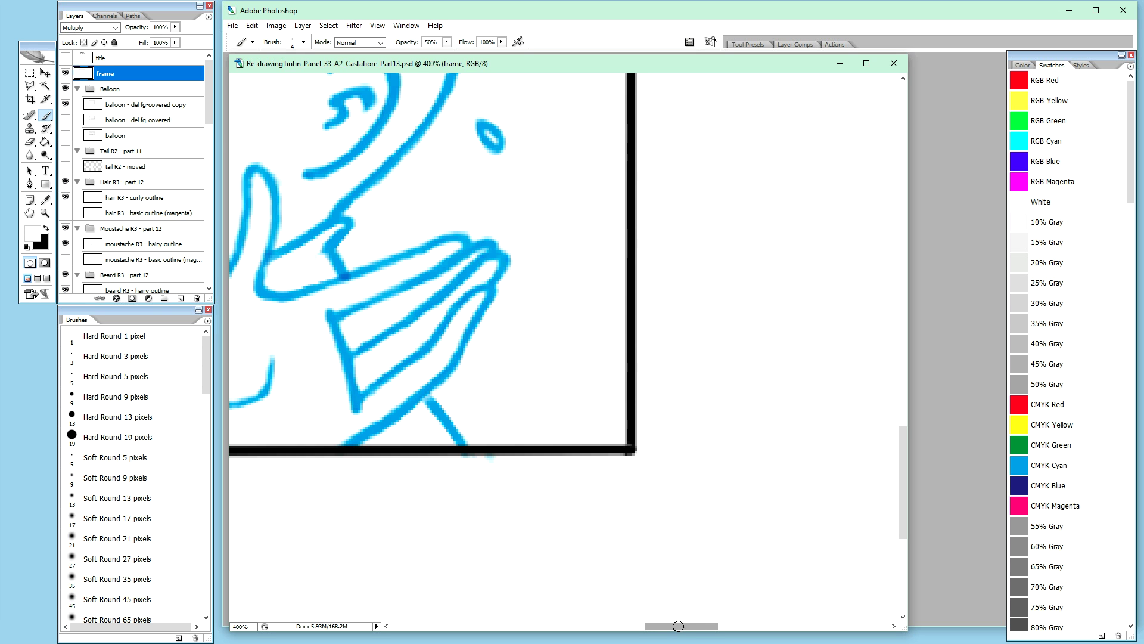
Step: Trim the overhanging lower-left corner of the outer frame with white paint
{"action": "left_click_drag", "start_coordinate": [685, 627], "coordinate": [541, 640]}
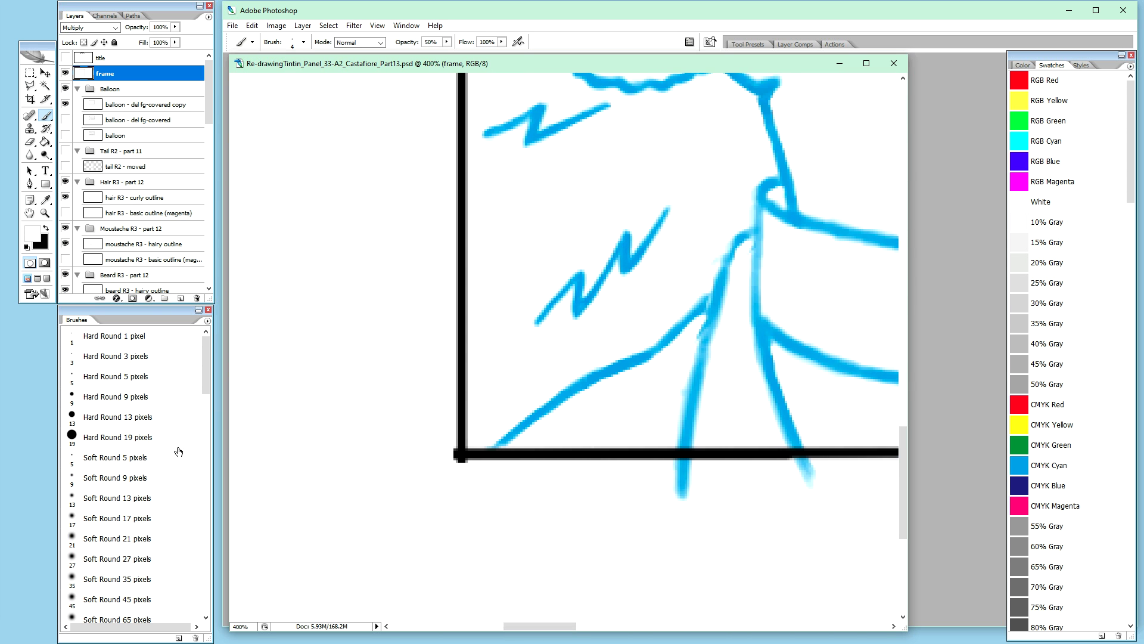
{"action": "key", "text": "ctrl+Tab"}
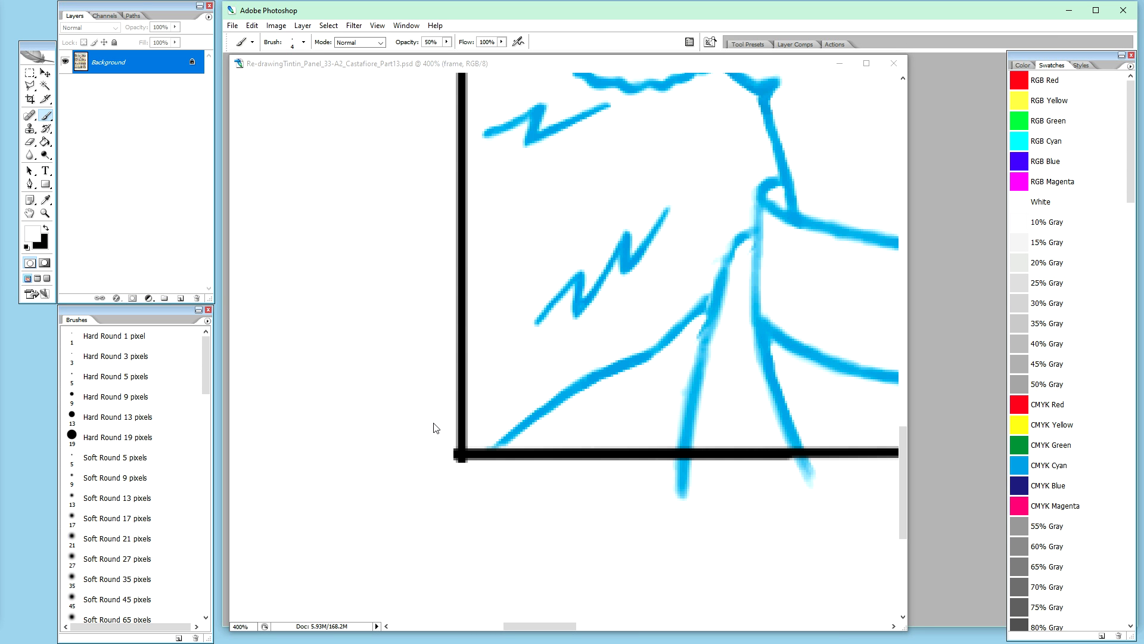
{"action": "left_click_drag", "start_coordinate": [409, 66], "coordinate": [410, 69]}
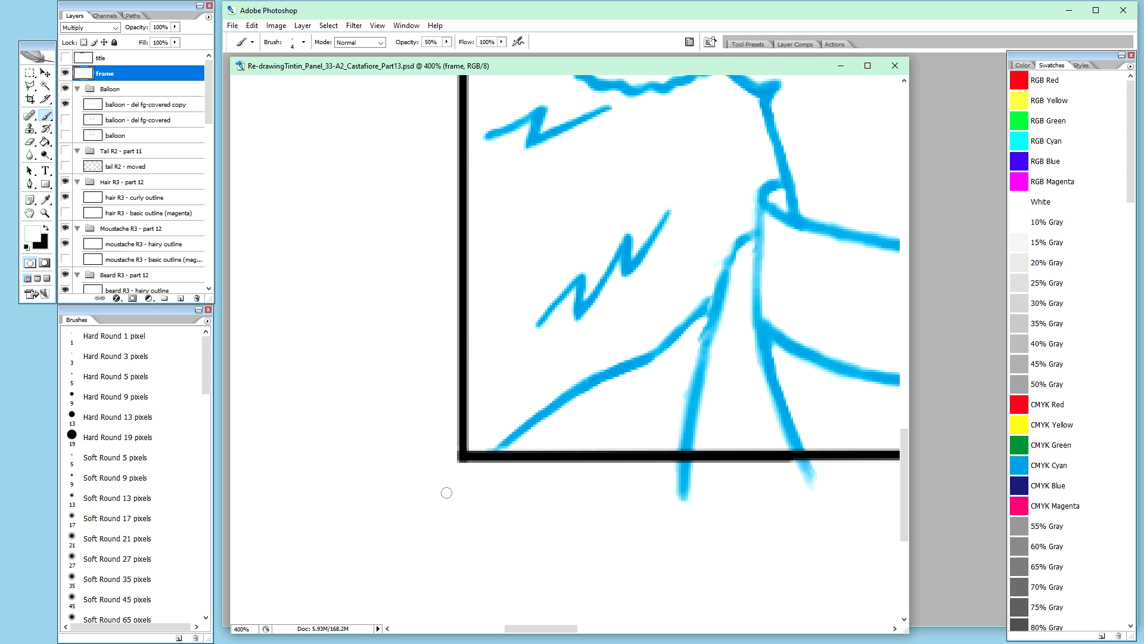
Step: Examine the cleaned-up frame on the whole panel at 100% magnification
{"action": "key", "text": "ctrl+minus"}
{"action": "key", "text": "ctrl+minus"}
{"action": "key", "text": "ctrl+minus"}
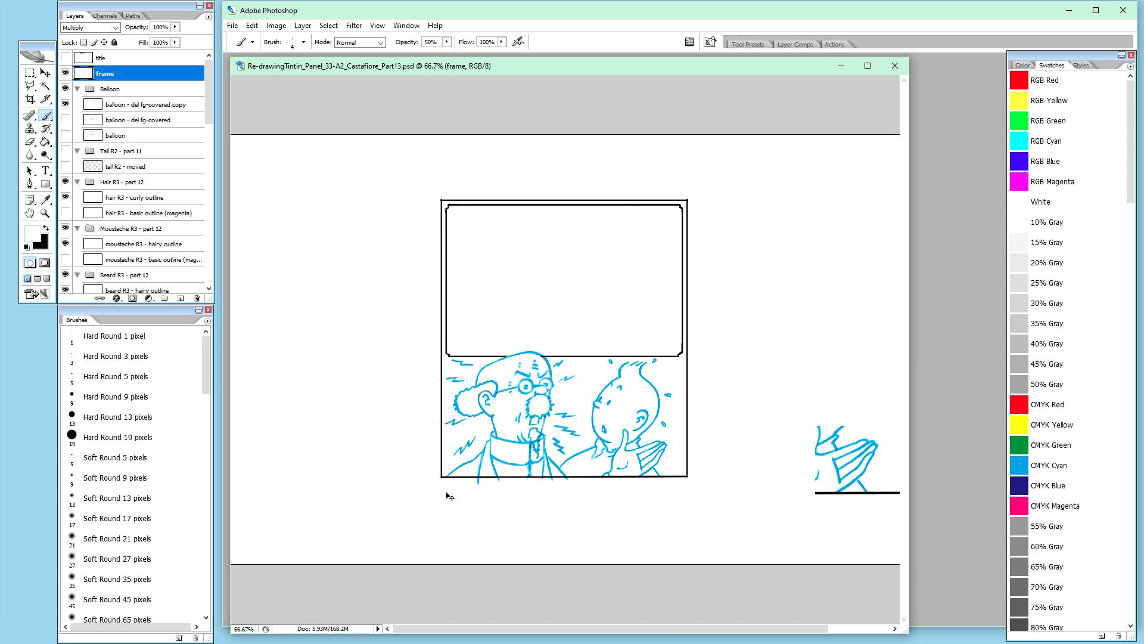
{"action": "key", "text": "ctrl+plus"}
{"action": "key", "text": "ctrl+plus"}
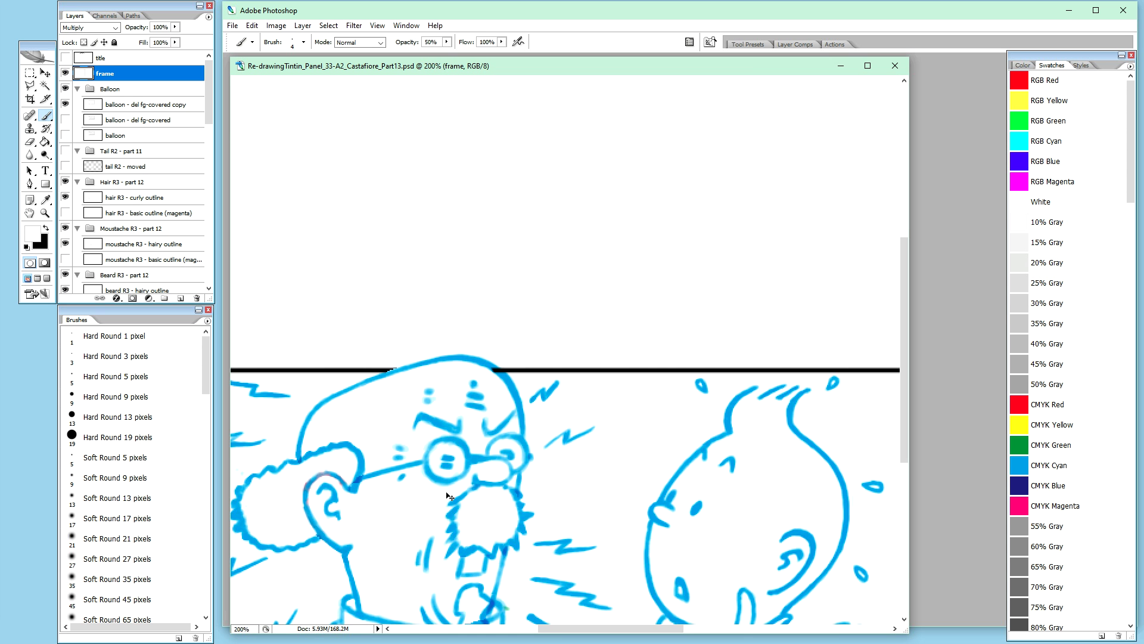
{"action": "key", "text": "ctrl+minus"}
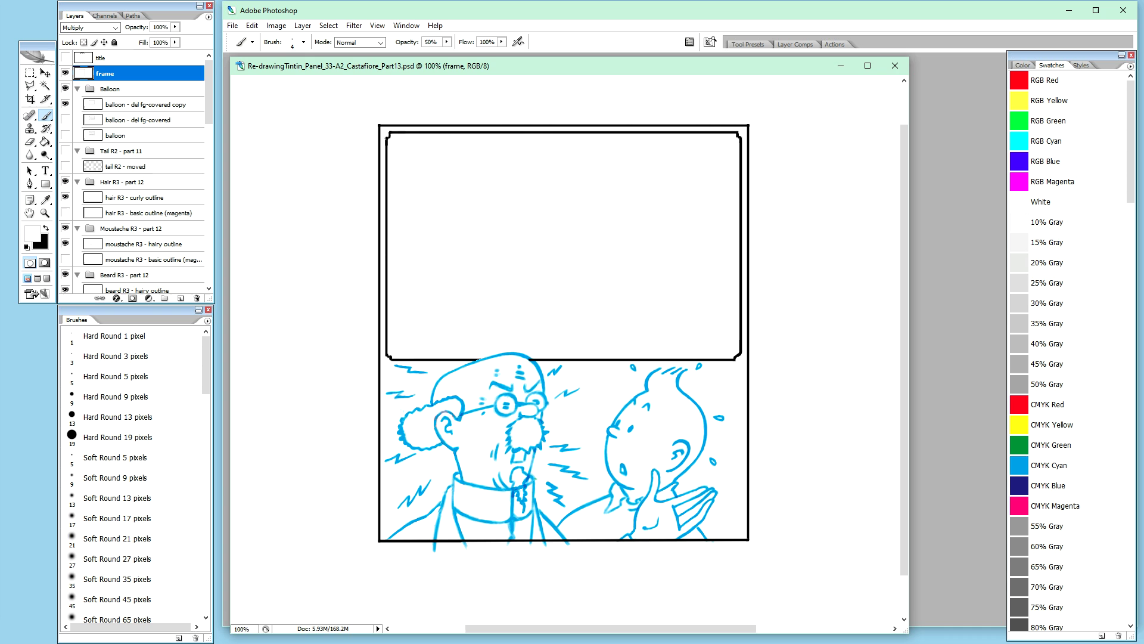
{"action": "key", "text": "ctrl+Tab"}
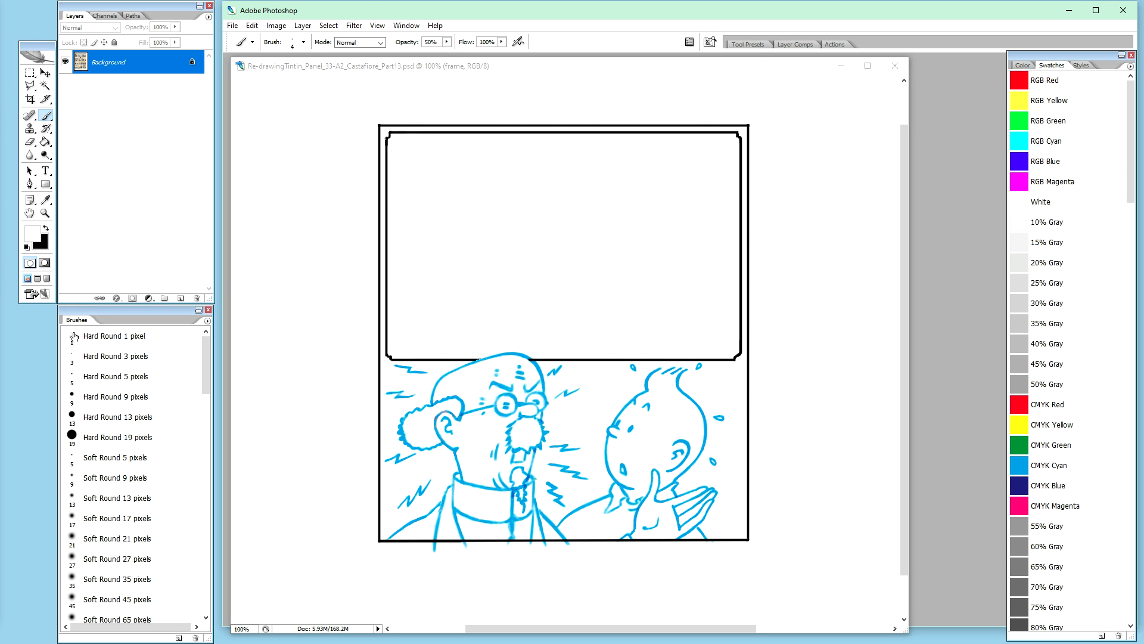
Step: In the Part13 panel document, select the "balloon - del fg-covered copy" layer and set its opacity to 20%
{"action": "left_click", "coordinate": [392, 81]}
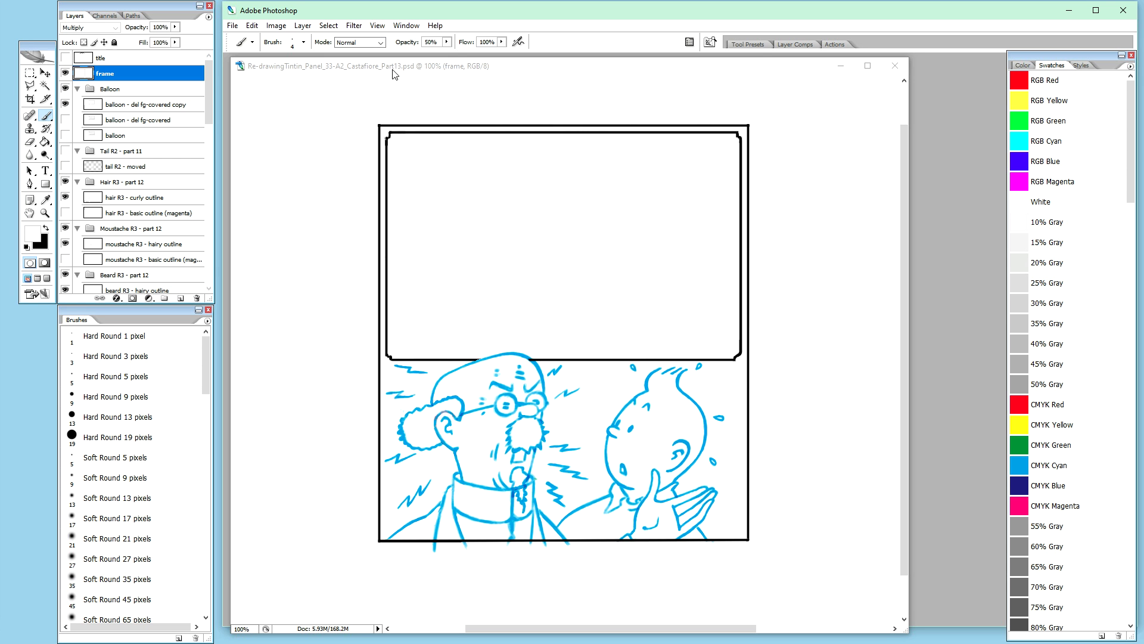
{"action": "left_click", "coordinate": [126, 89]}
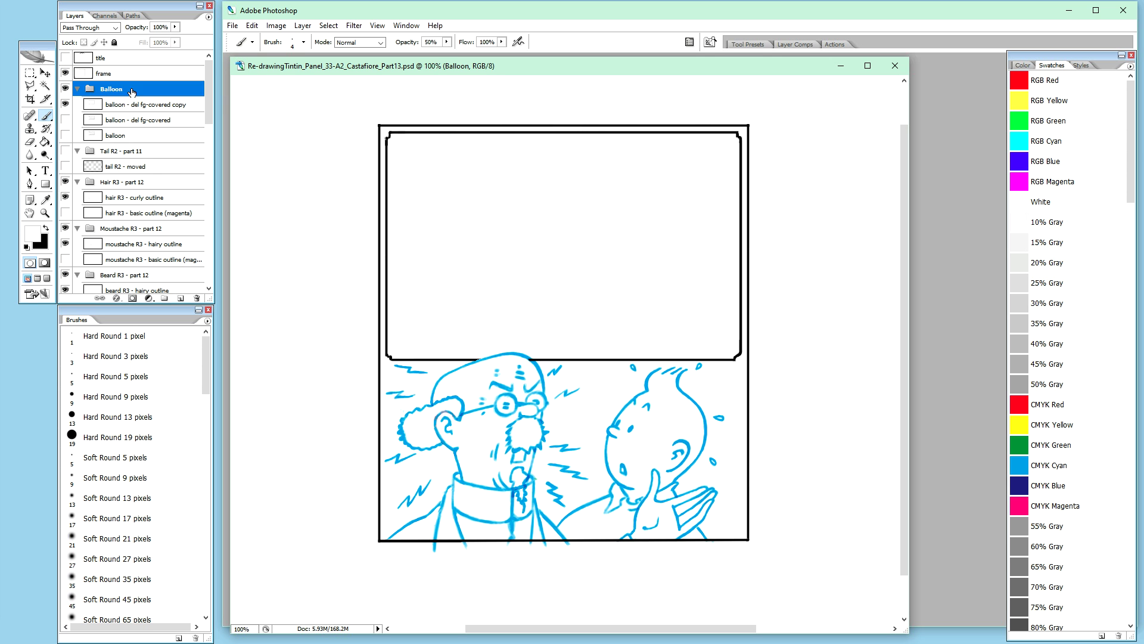
{"action": "left_click", "coordinate": [65, 105]}
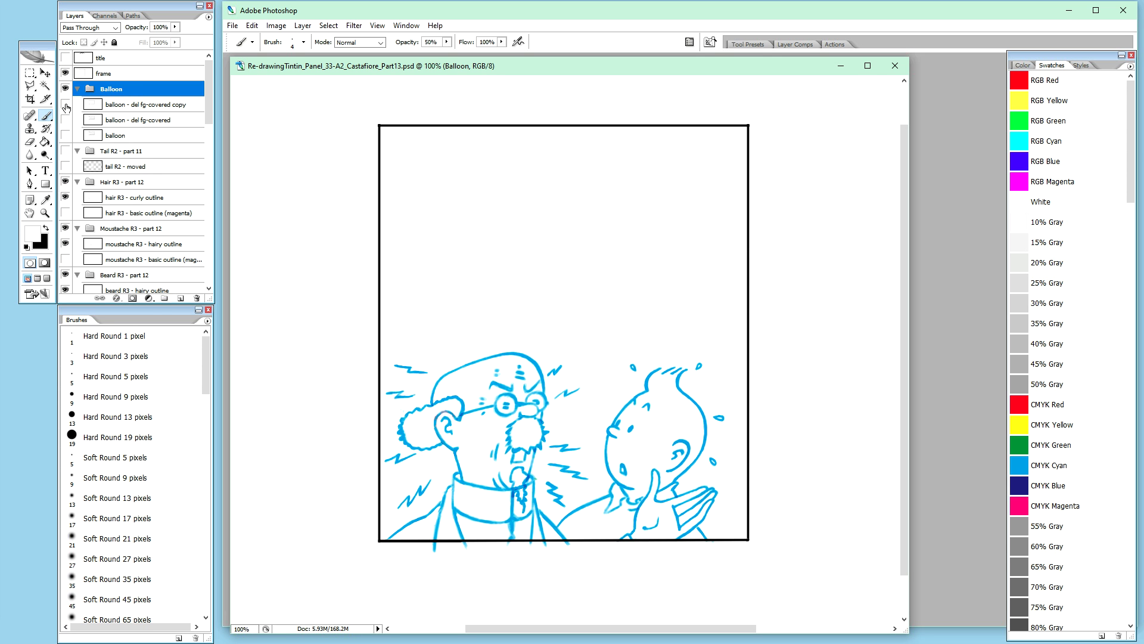
{"action": "left_click", "coordinate": [65, 105]}
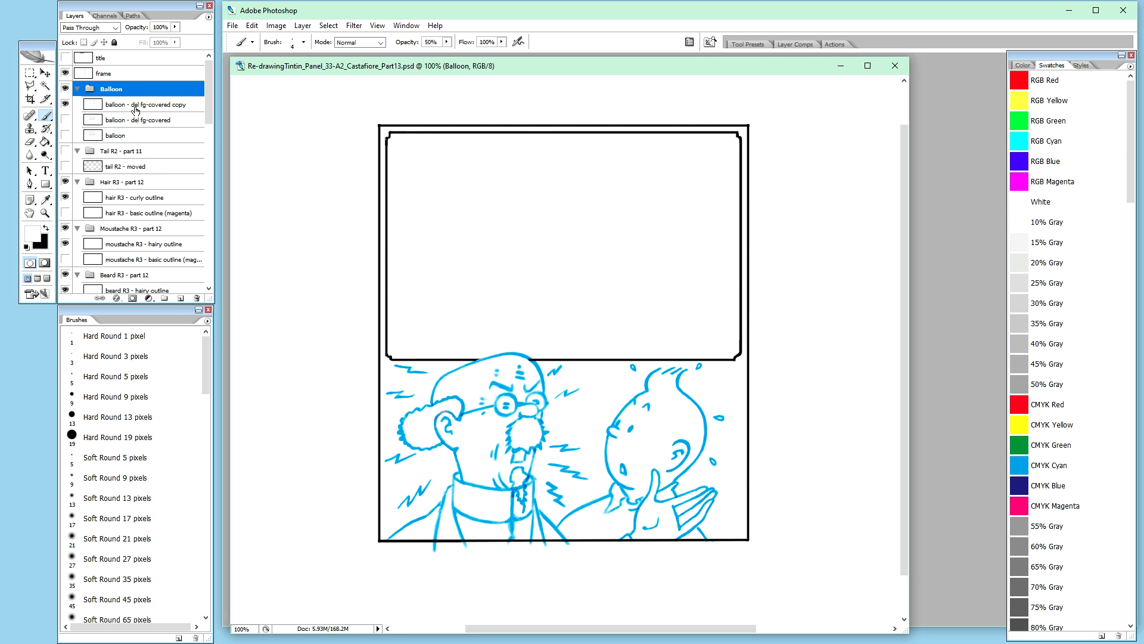
{"action": "left_click", "coordinate": [138, 108]}
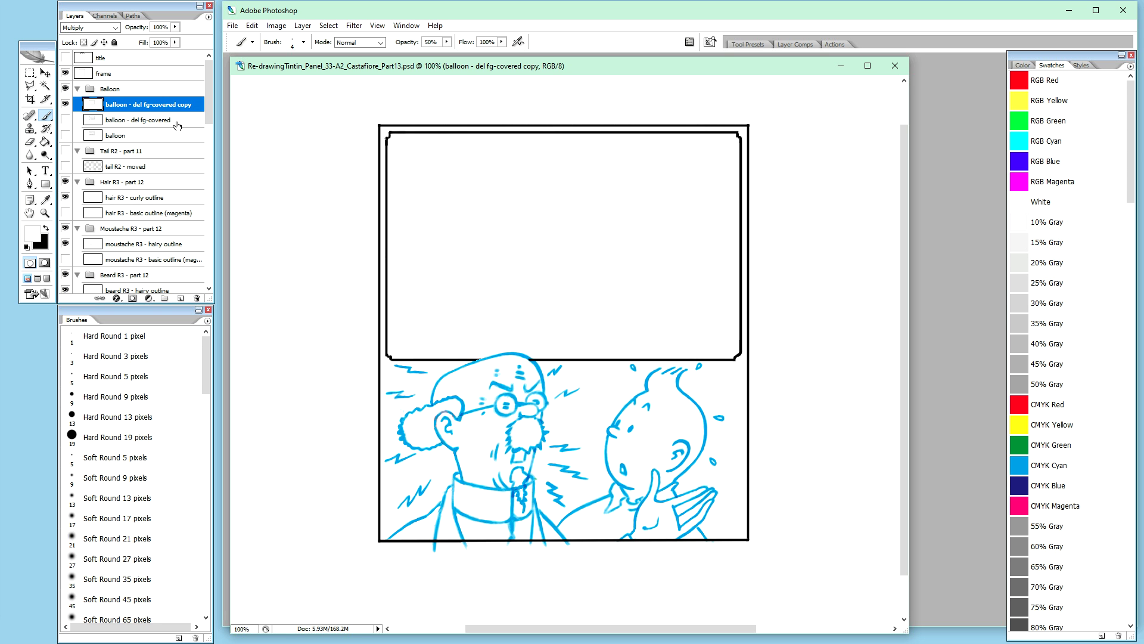
{"action": "key", "text": "2"}
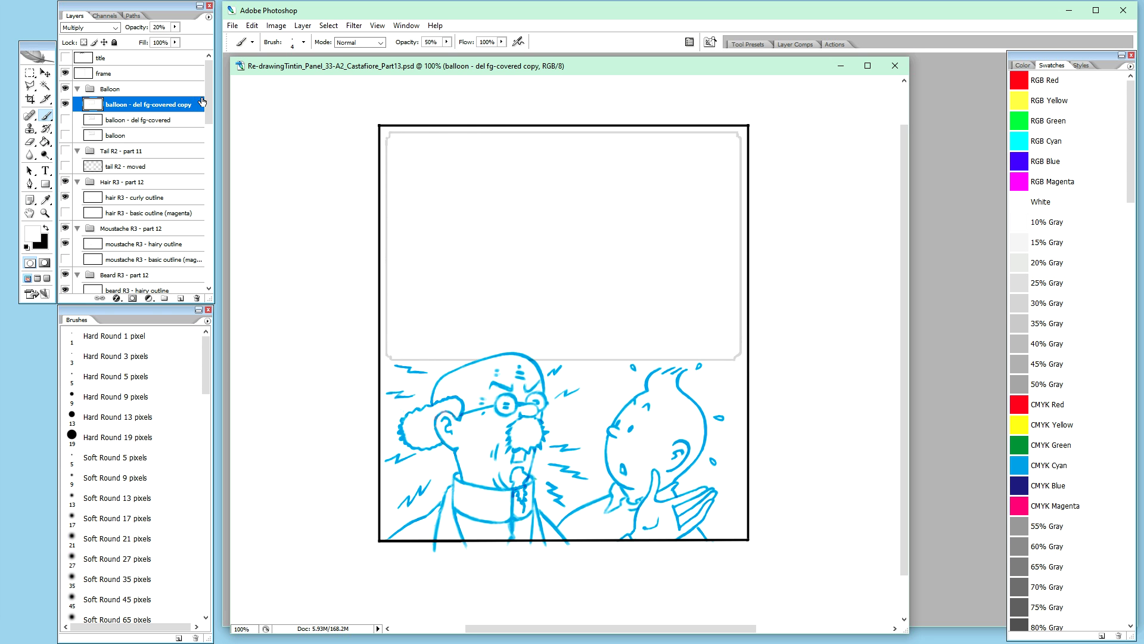
{"action": "left_click_drag", "start_coordinate": [207, 106], "coordinate": [203, 279]}
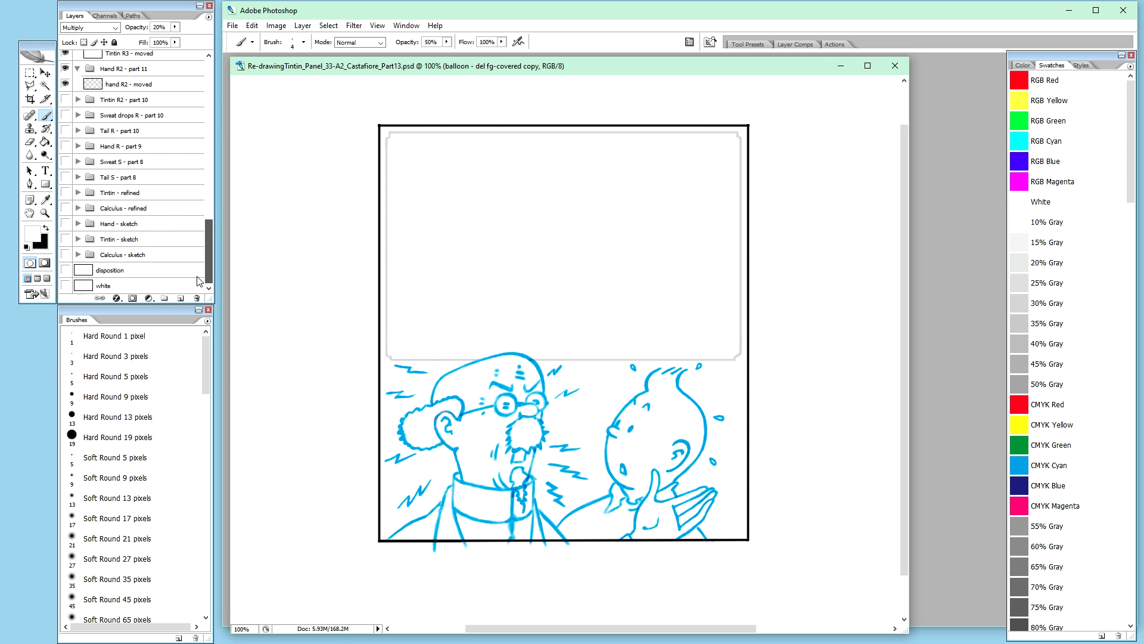
{"action": "left_click", "coordinate": [125, 292]}
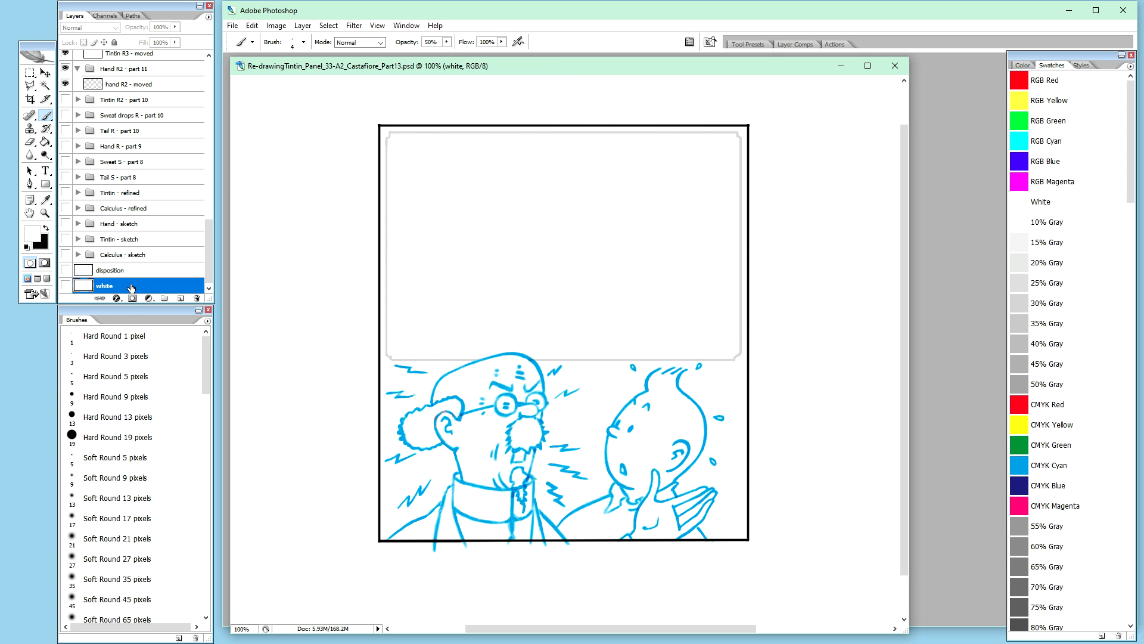
{"action": "left_click_drag", "start_coordinate": [136, 289], "coordinate": [193, 52]}
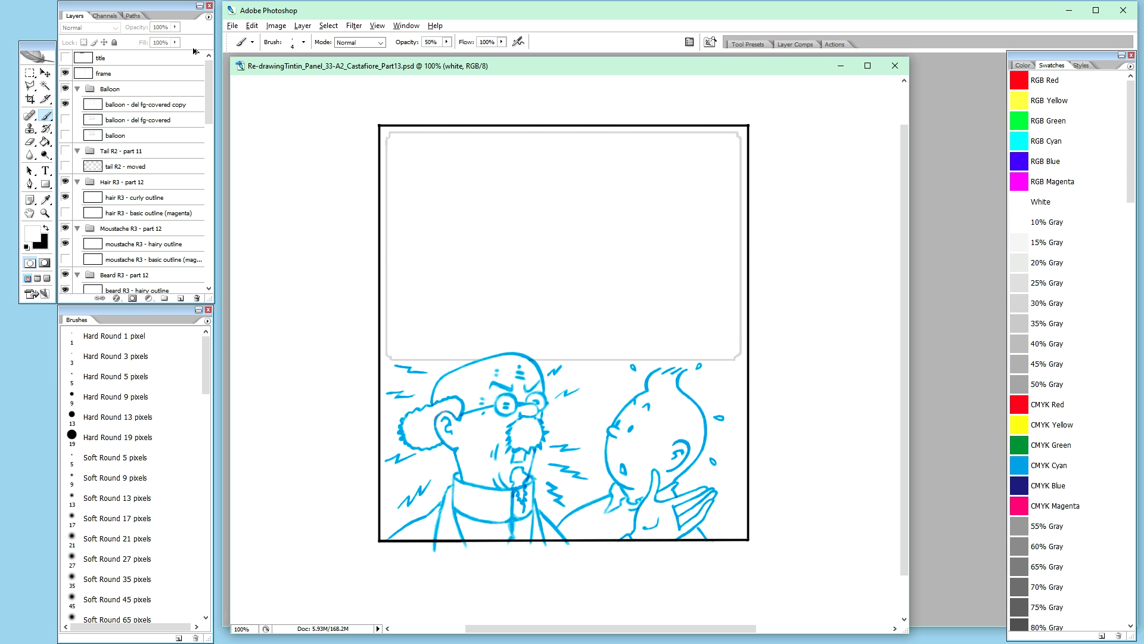
{"action": "left_click_drag", "start_coordinate": [193, 51], "coordinate": [194, 103]}
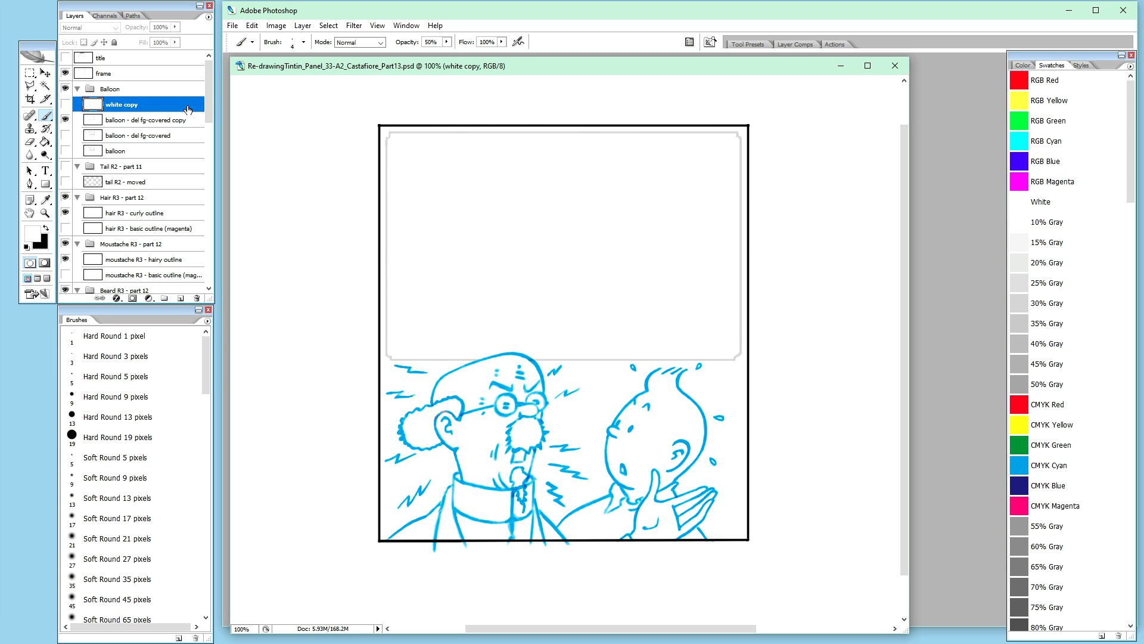
{"action": "key", "text": "alt+comma"}
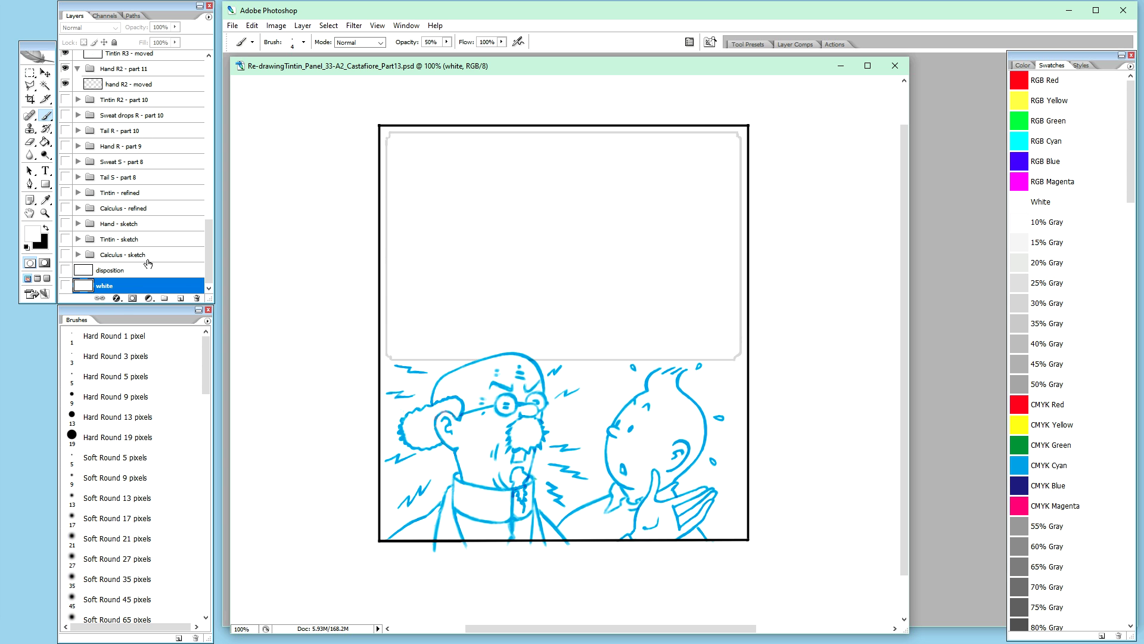
Step: Show and duplicate the white layer, hide the original, and move the copy to the top of the Balloon group
{"action": "left_click", "coordinate": [65, 287]}
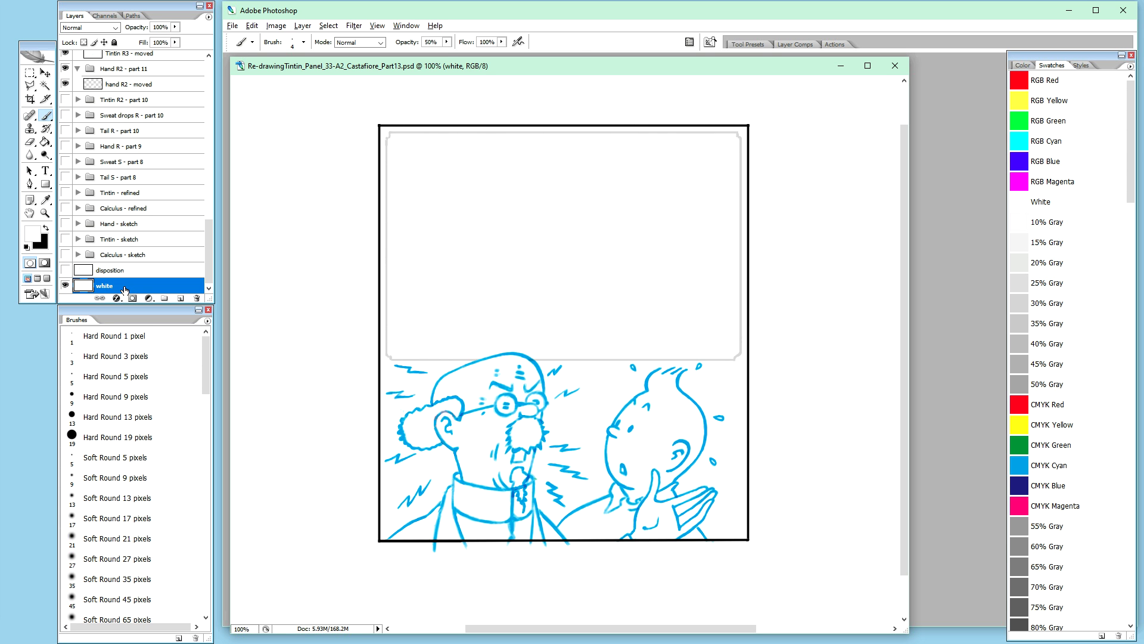
{"action": "left_click_drag", "start_coordinate": [124, 287], "coordinate": [125, 288]}
{"action": "left_click_drag", "start_coordinate": [209, 260], "coordinate": [212, 269]}
{"action": "left_click", "coordinate": [64, 286]}
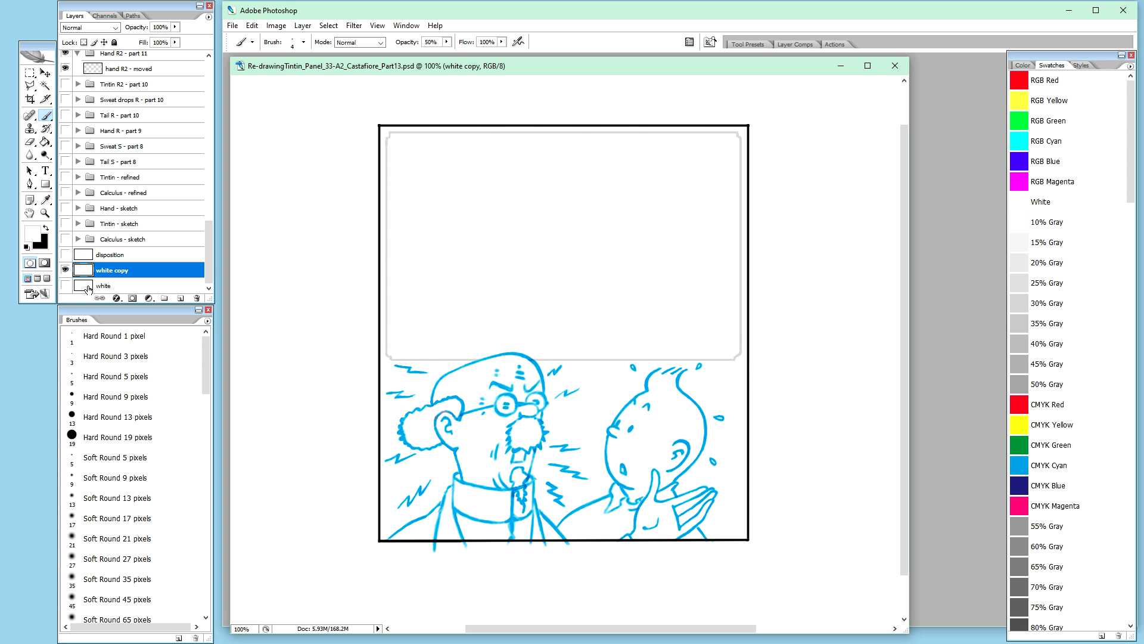
{"action": "mouse_move", "coordinate": [146, 273]}
{"action": "left_mouse_down"}
{"action": "mouse_move", "coordinate": [192, 46]}
{"action": "mouse_move", "coordinate": [186, 97]}
{"action": "left_mouse_up"}
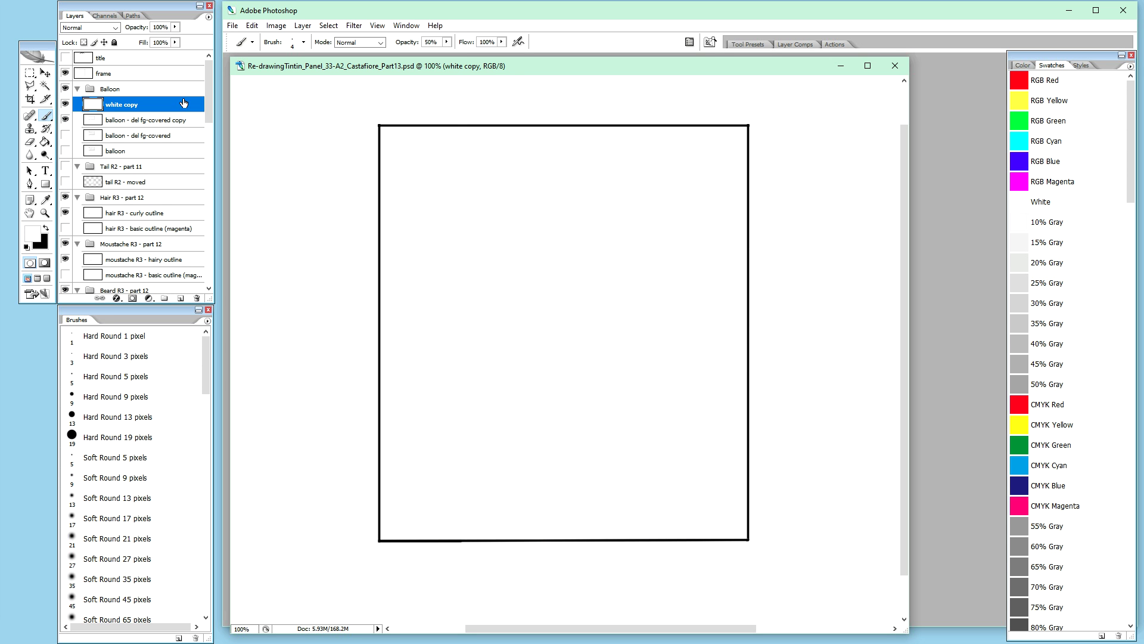
Step: Set the blend mode of the white copy layer in the Balloon group to Multiply
{"action": "left_click_drag", "start_coordinate": [209, 79], "coordinate": [183, 293]}
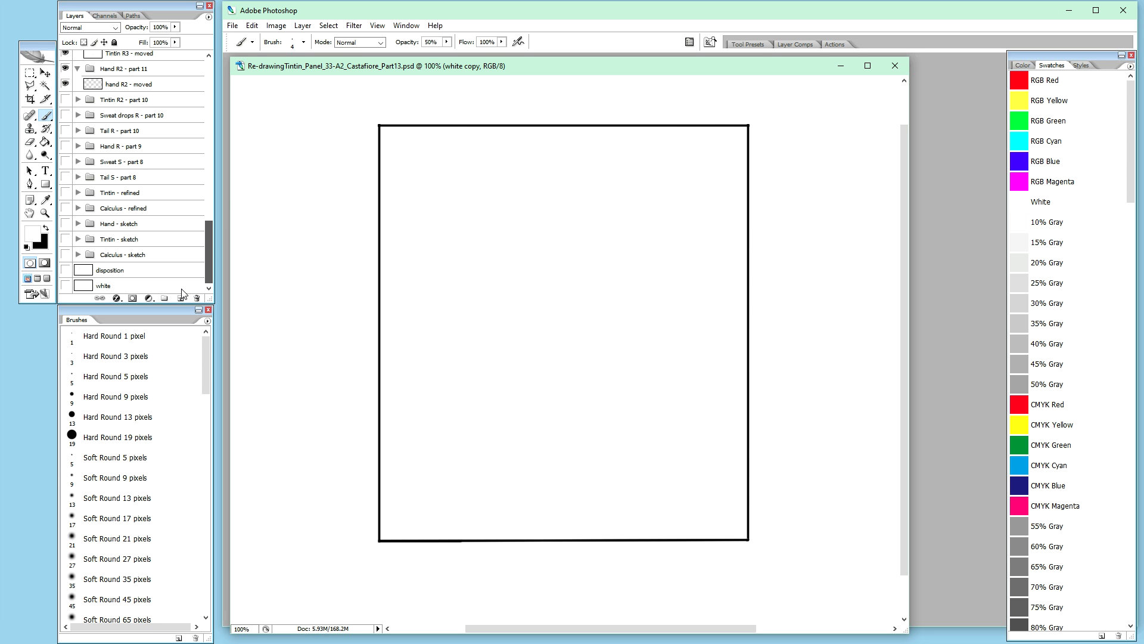
{"action": "left_click_drag", "start_coordinate": [208, 253], "coordinate": [215, 87]}
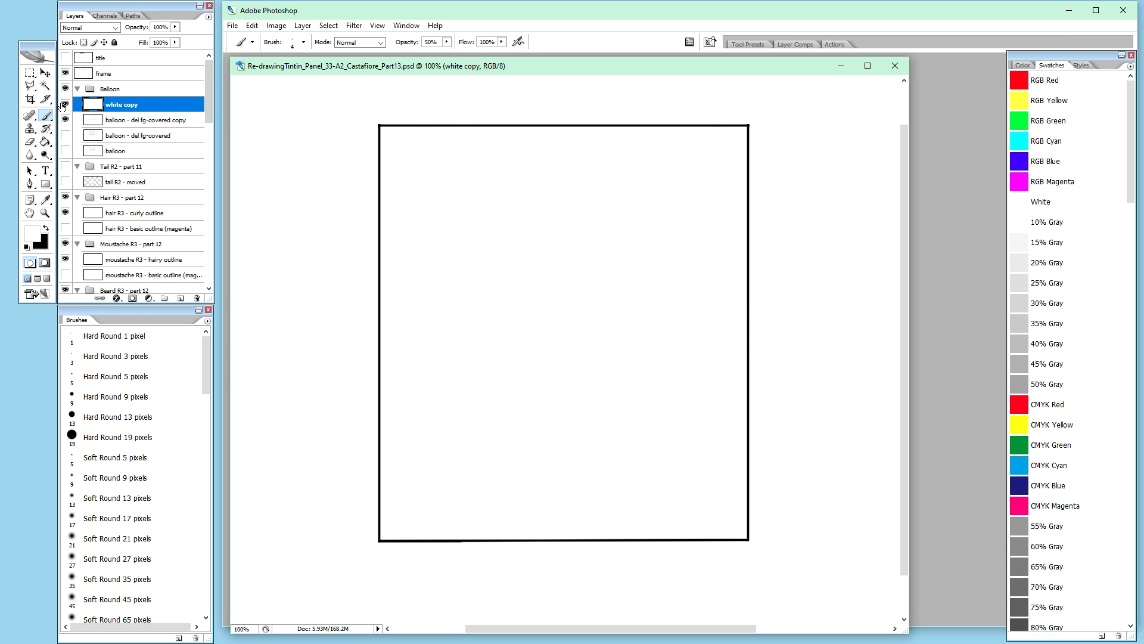
{"action": "left_click", "coordinate": [116, 126]}
{"action": "left_click", "coordinate": [122, 106]}
{"action": "left_click", "coordinate": [128, 119]}
{"action": "left_click", "coordinate": [108, 107]}
{"action": "key", "text": "shift+alt+m"}
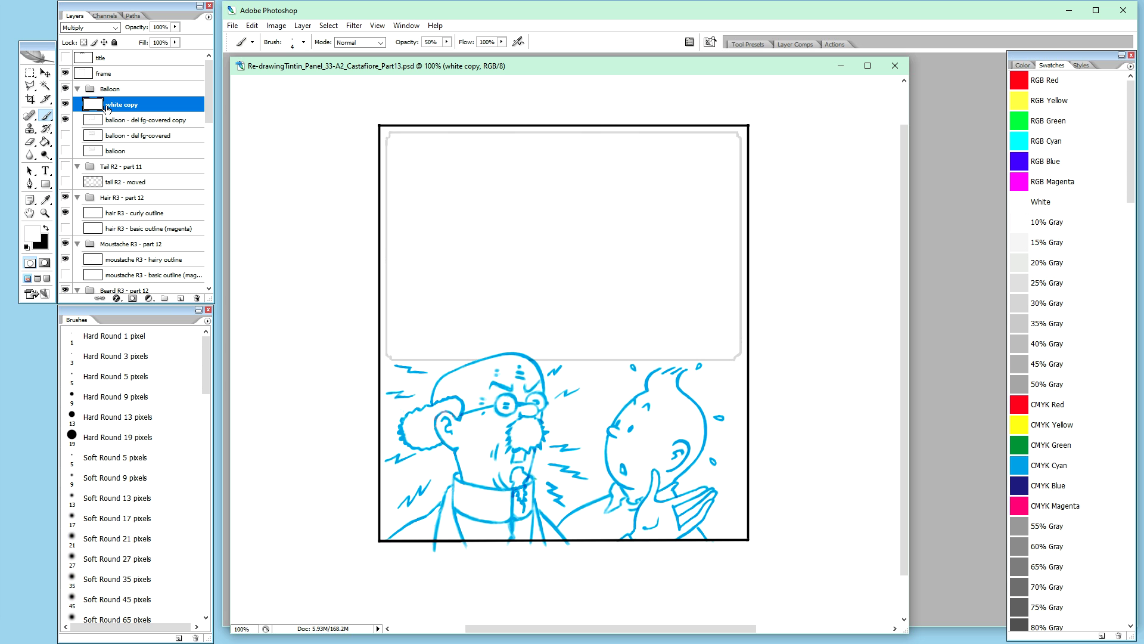
Step: Duplicate the "balloon - del fg-covered copy" layer
{"action": "left_click", "coordinate": [121, 122]}
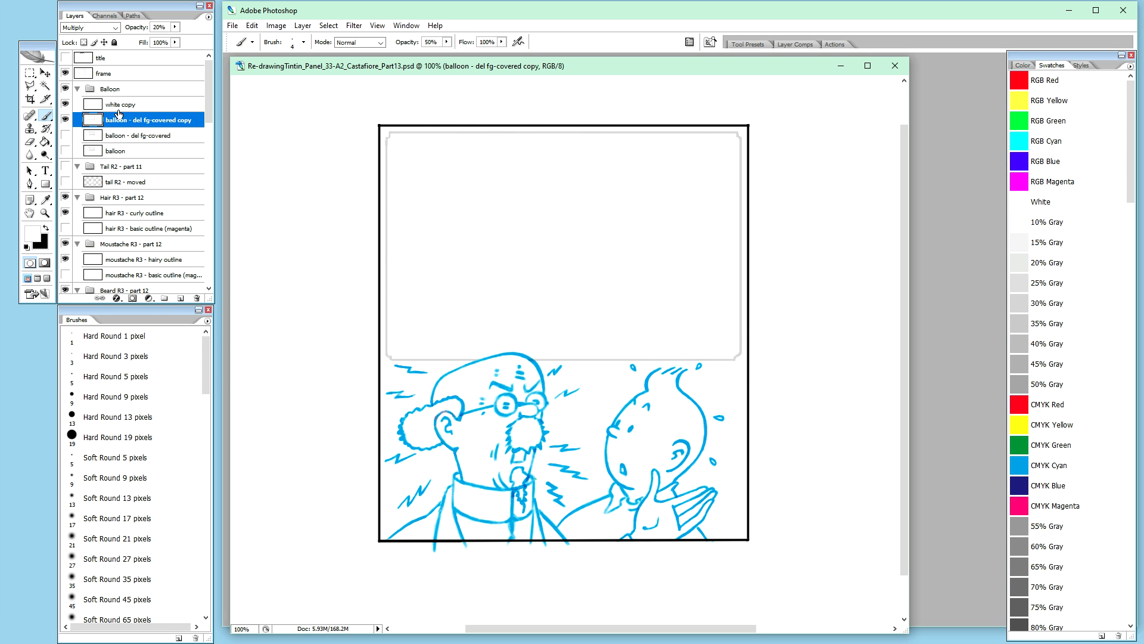
{"action": "left_click", "coordinate": [131, 135]}
{"action": "left_click", "coordinate": [133, 121]}
{"action": "key", "text": "ctrl+j"}
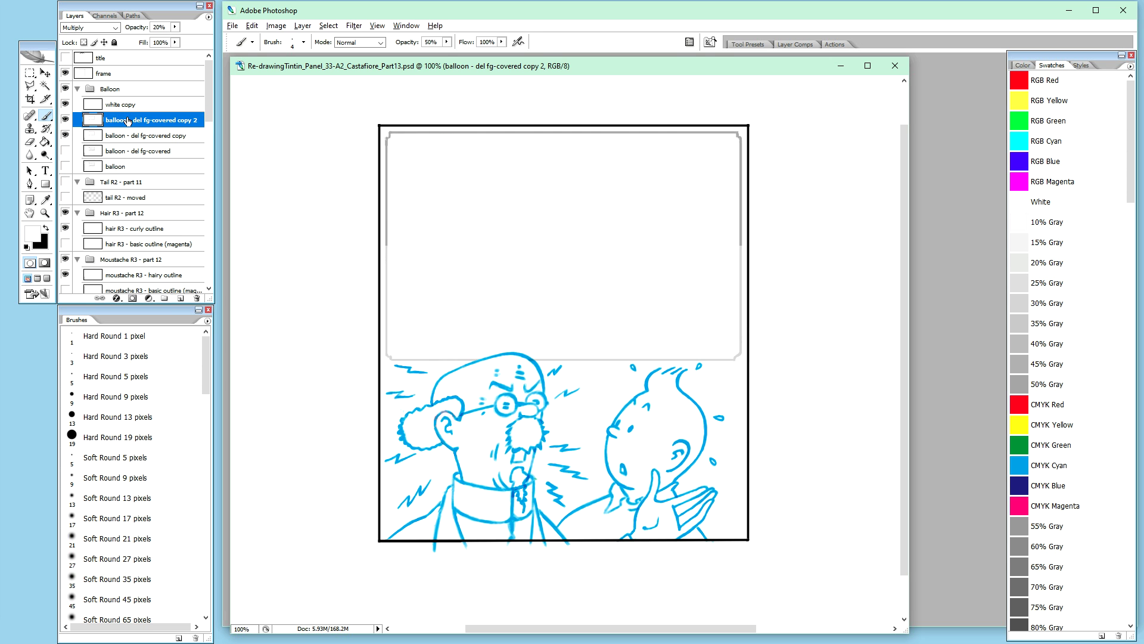
Step: Set the source layer "balloon - del fg-covered copy" to 100% opacity and hide it
{"action": "left_click", "coordinate": [128, 138]}
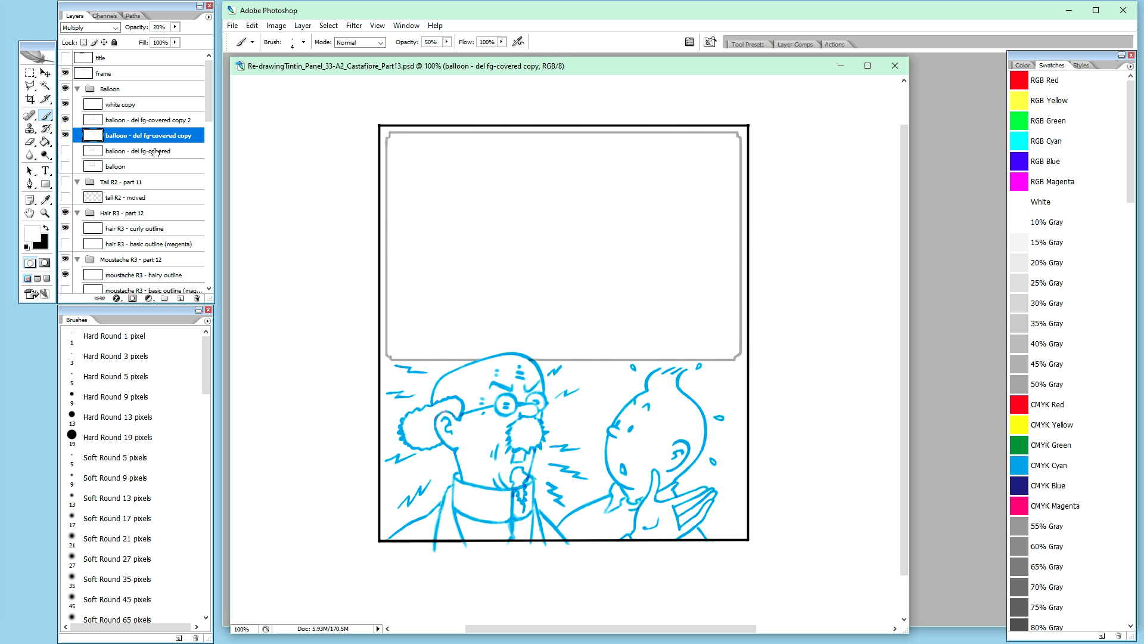
{"action": "key", "text": "0"}
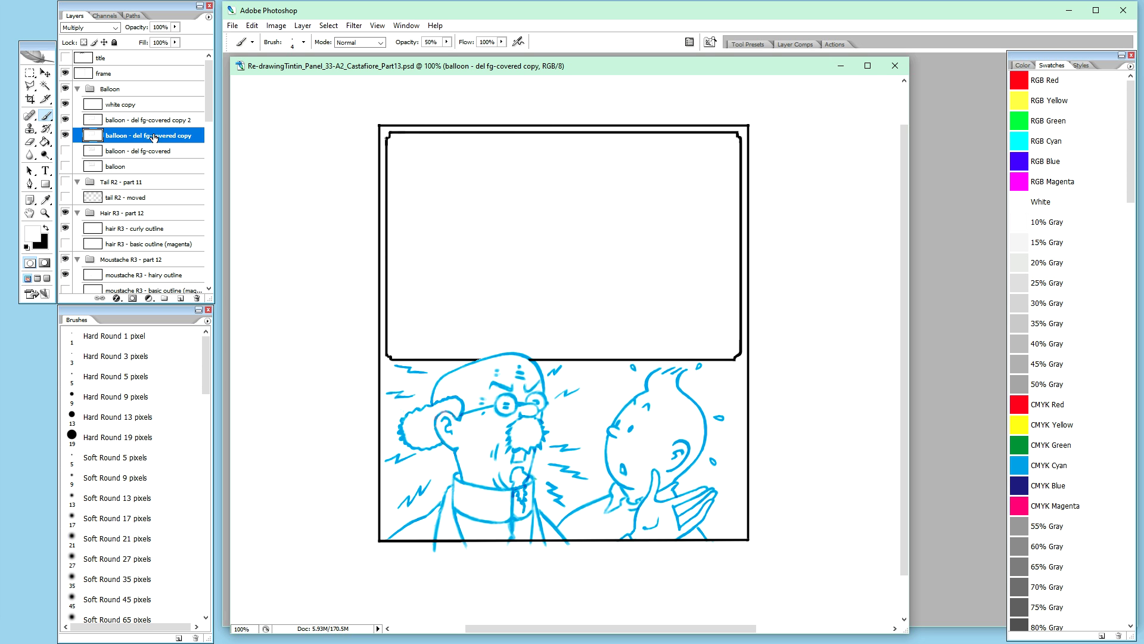
{"action": "left_click", "coordinate": [64, 135]}
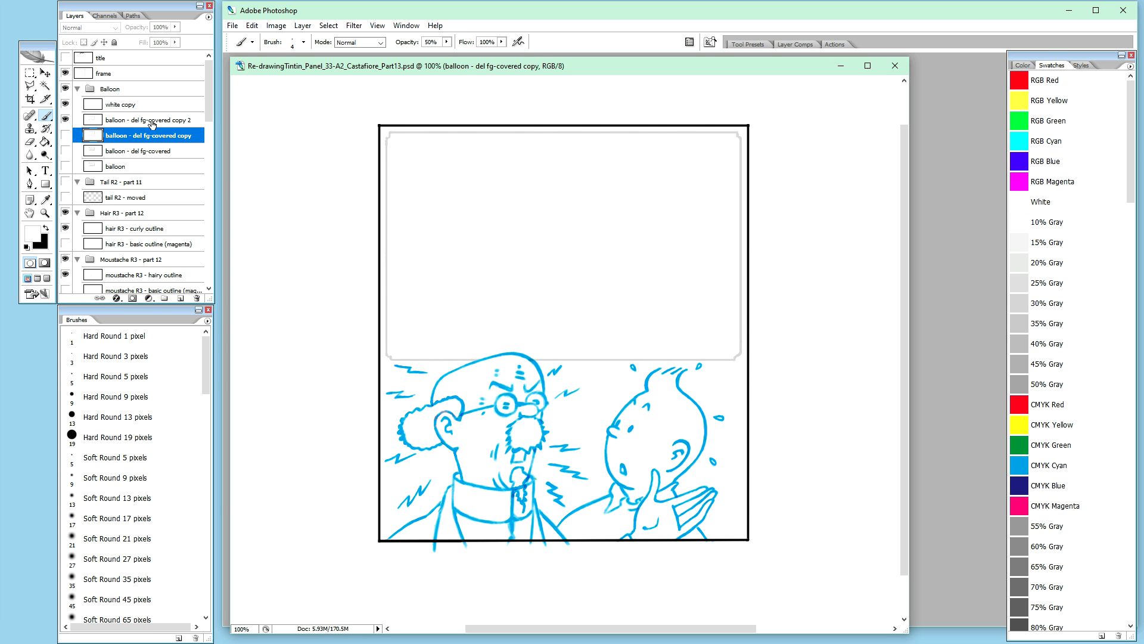
{"action": "left_click", "coordinate": [152, 122]}
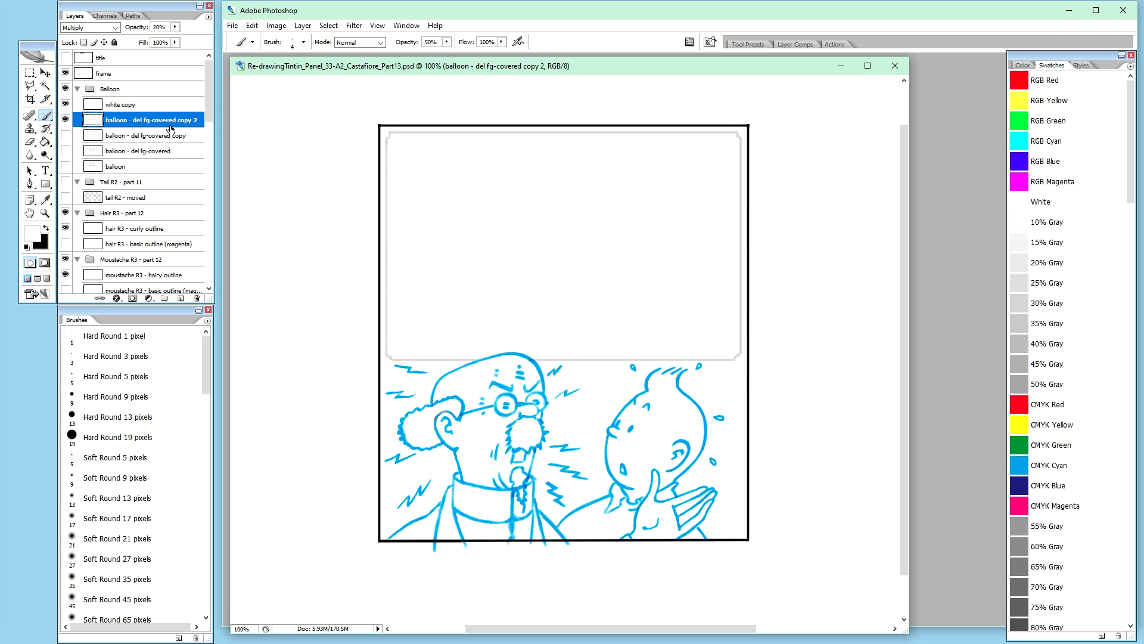
{"action": "key", "text": "ctrl+u"}
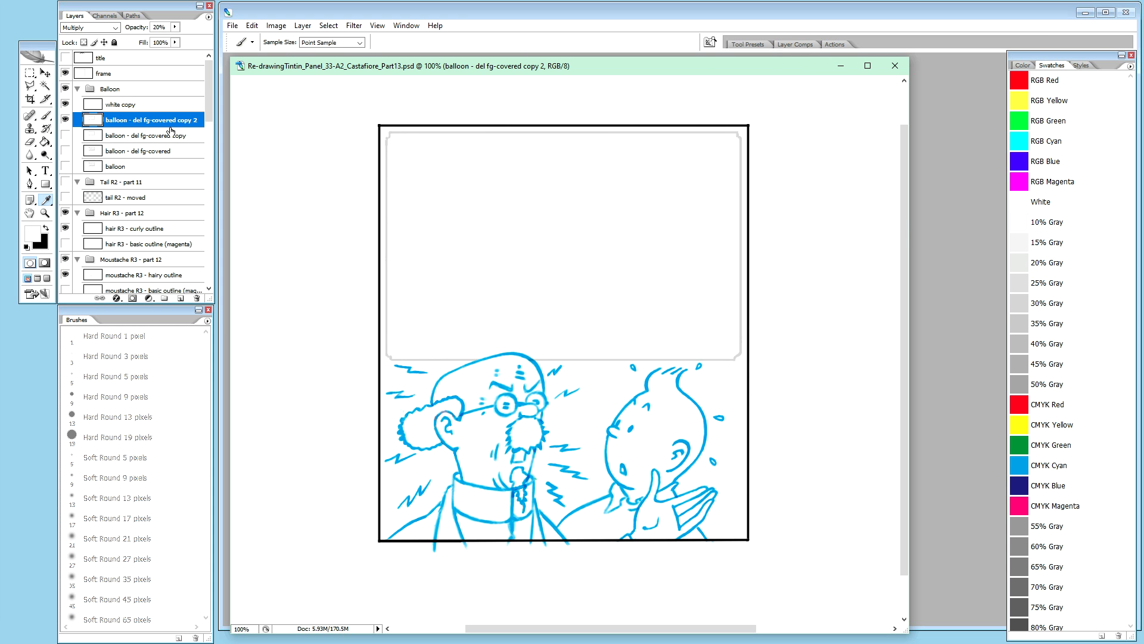
{"action": "left_click_drag", "start_coordinate": [879, 106], "coordinate": [887, 171]}
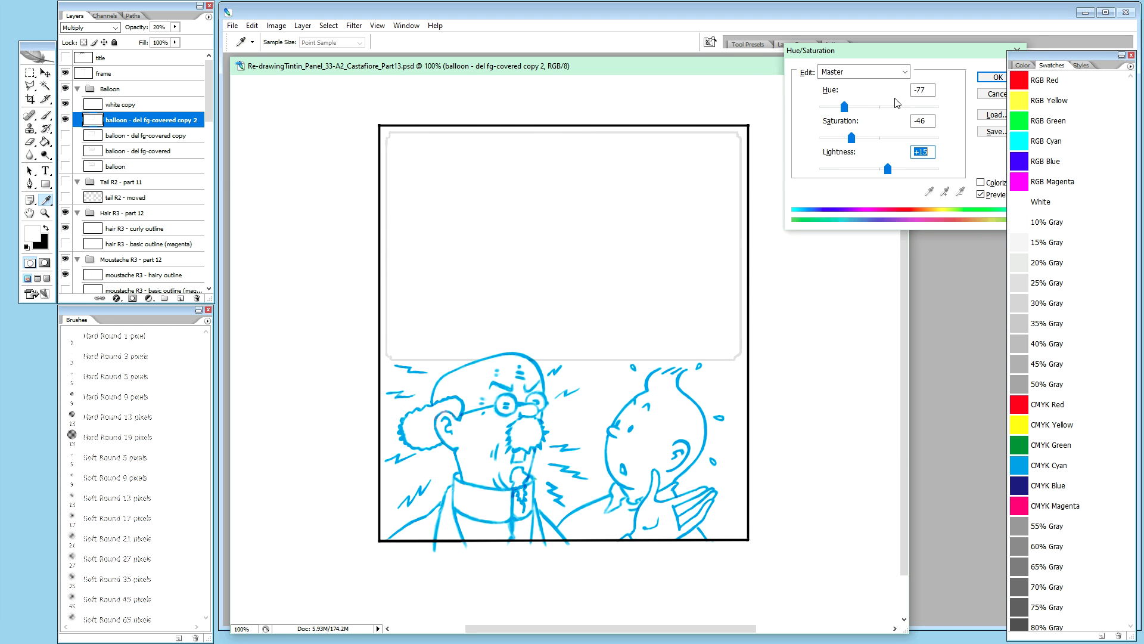
{"action": "left_click", "coordinate": [989, 97]}
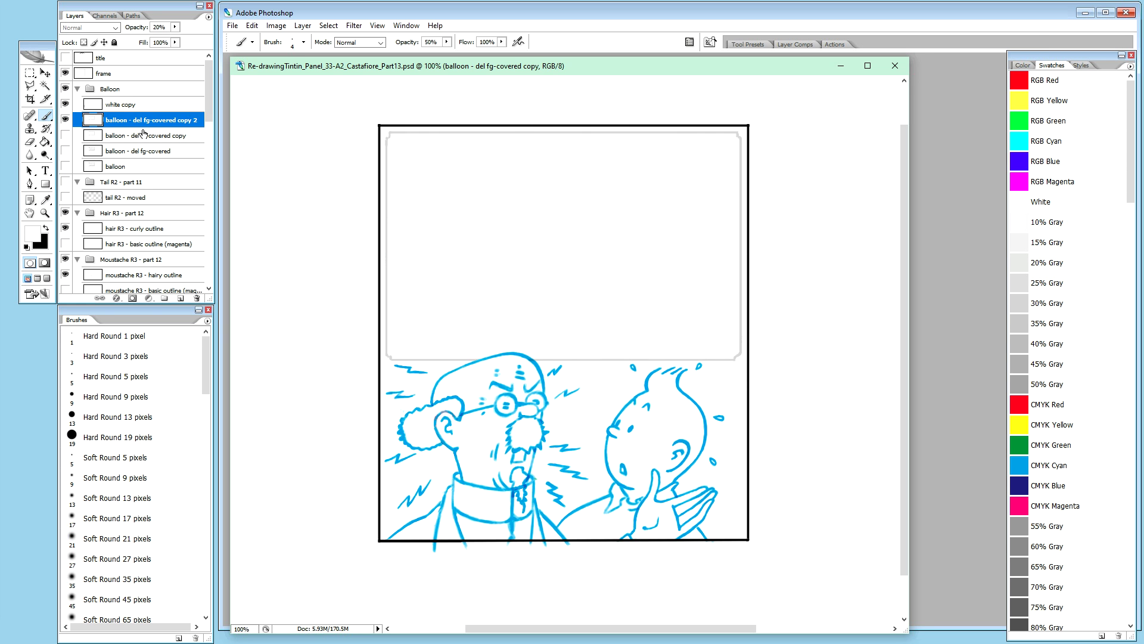
Step: Set the duplicated balloon layer's opacity to 100% and rename it "balloon - blue"
{"action": "key", "text": "0"}
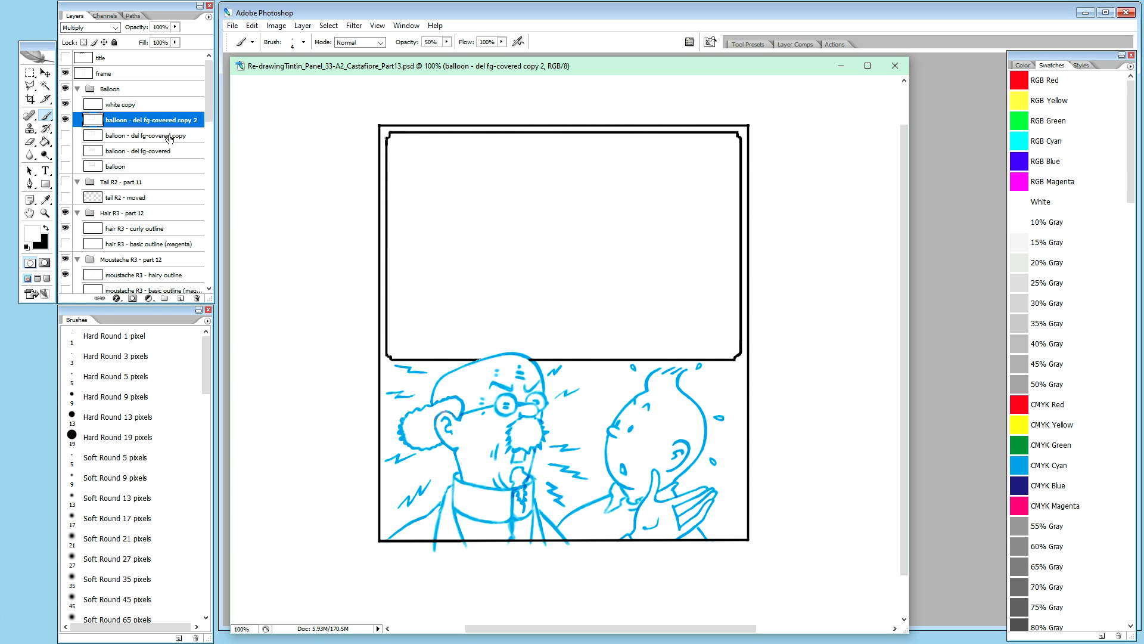
{"action": "double_click", "coordinate": [154, 121]}
{"action": "left_click_drag", "start_coordinate": [128, 121], "coordinate": [209, 130]}
{"action": "type", "text": "- "}
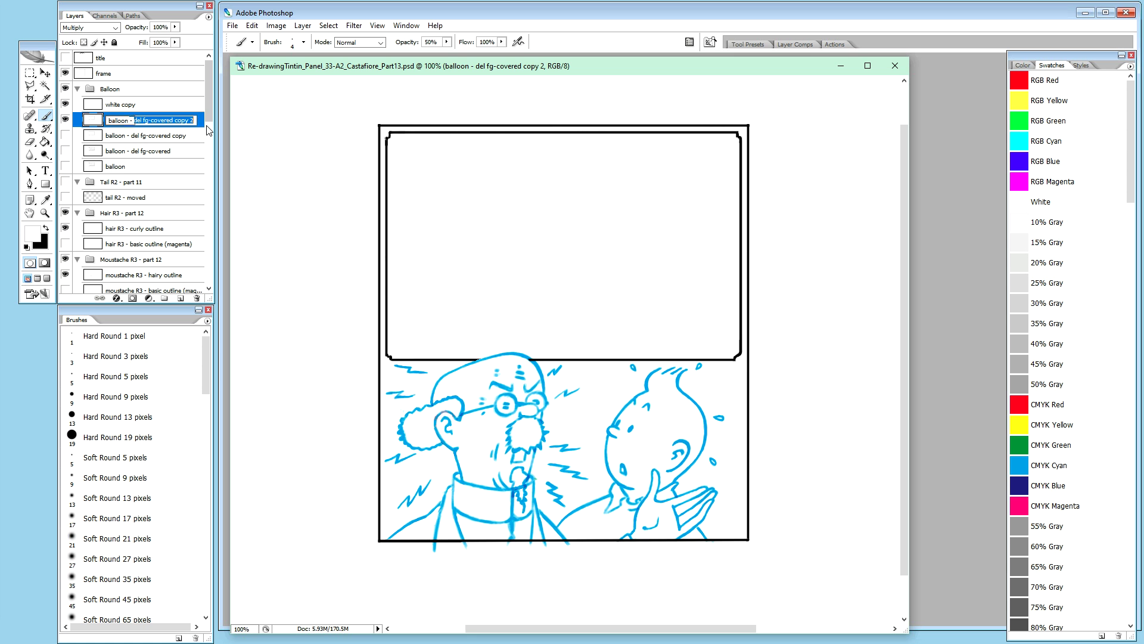
{"action": "type", "text": "blue"}
{"action": "key", "text": "Return"}
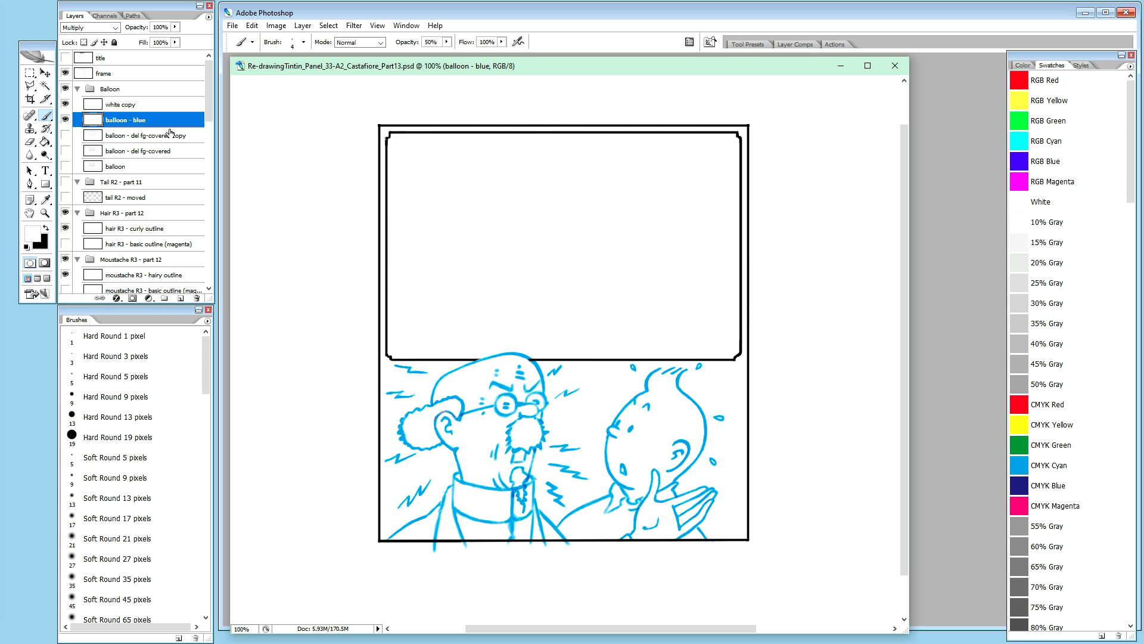
Step: Colorize the "balloon - blue" layer with Hue/Saturation at hue 223, saturation 100 and lightness +86
{"action": "key", "text": "ctrl+u"}
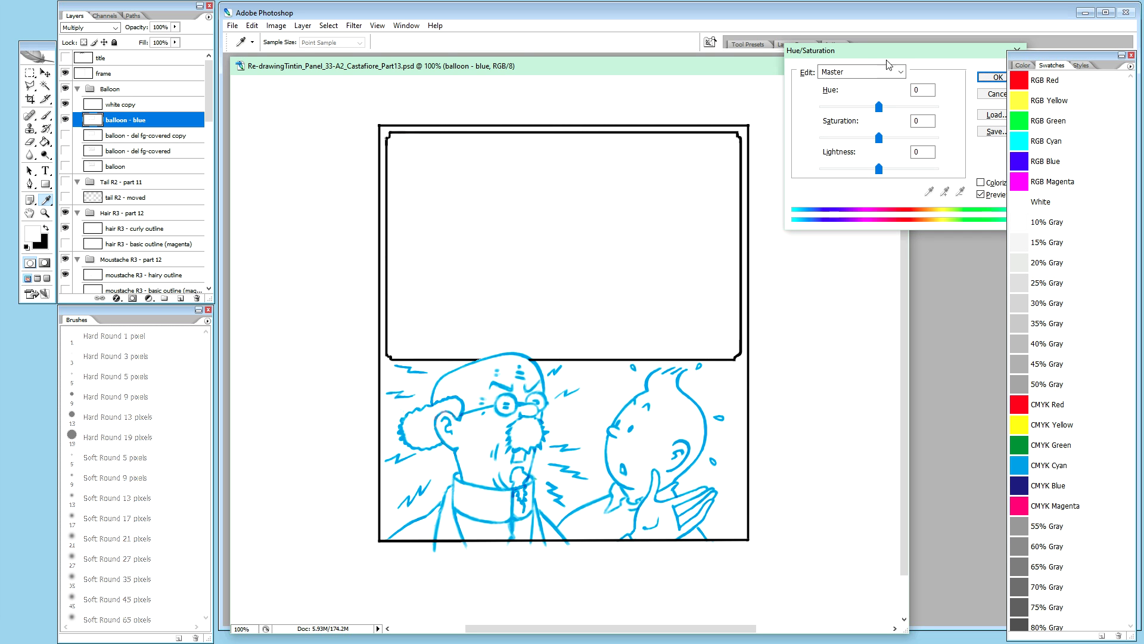
{"action": "left_click_drag", "start_coordinate": [899, 55], "coordinate": [869, 48]}
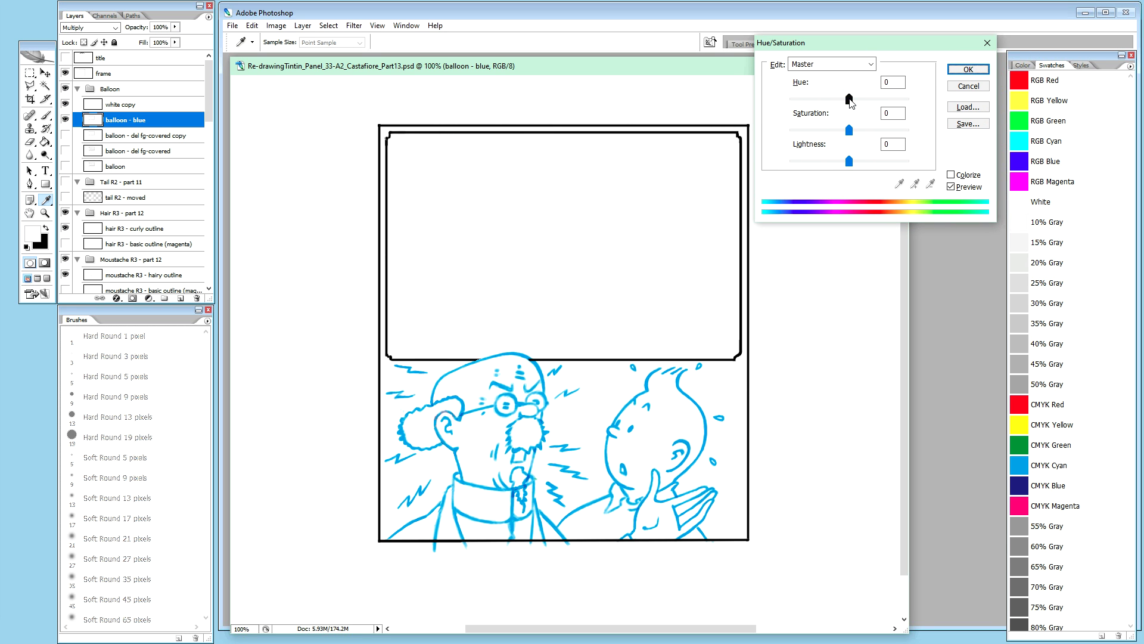
{"action": "left_click_drag", "start_coordinate": [848, 99], "coordinate": [822, 99]}
{"action": "left_click", "coordinate": [953, 175]}
{"action": "left_click_drag", "start_coordinate": [819, 130], "coordinate": [872, 161]}
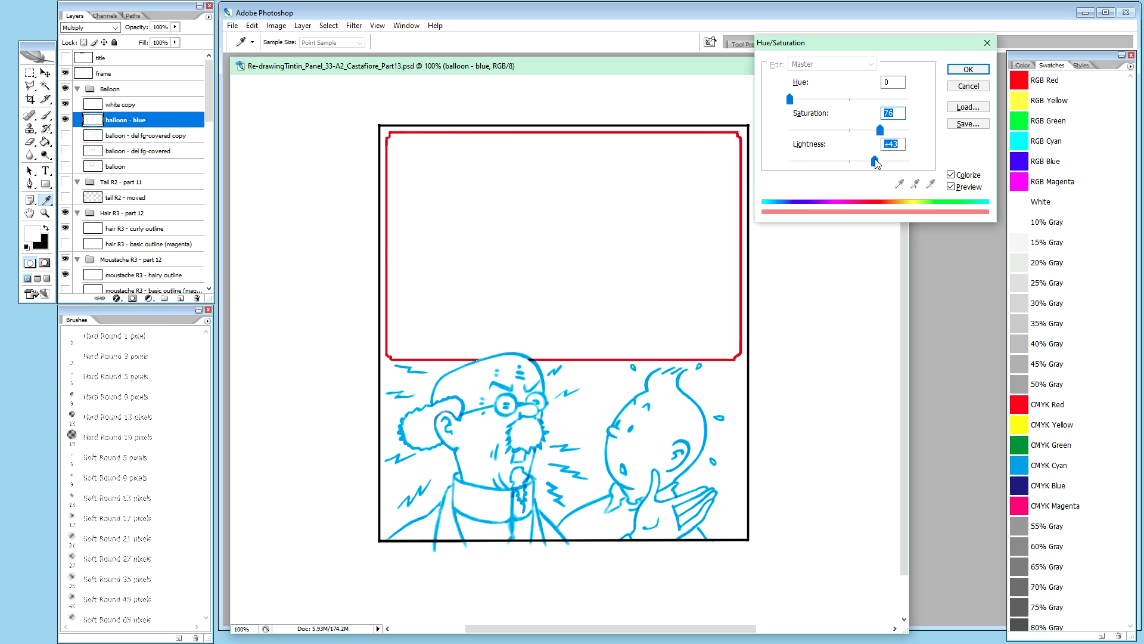
{"action": "left_click", "coordinate": [791, 100]}
{"action": "left_click_drag", "start_coordinate": [792, 106], "coordinate": [898, 166]}
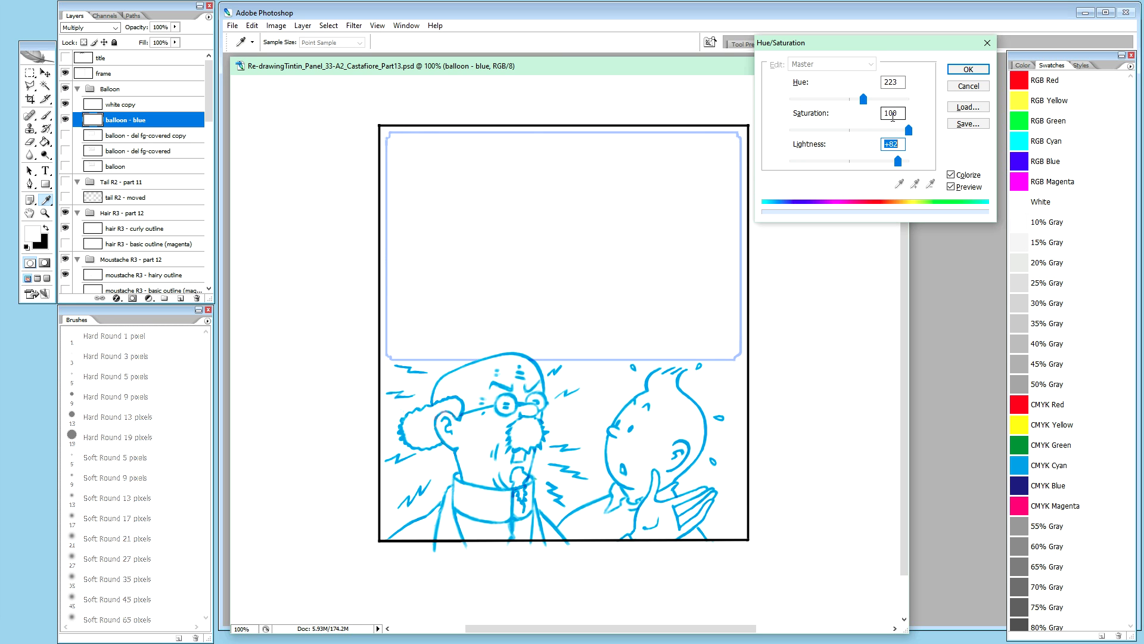
{"action": "left_click_drag", "start_coordinate": [896, 161], "coordinate": [901, 162]}
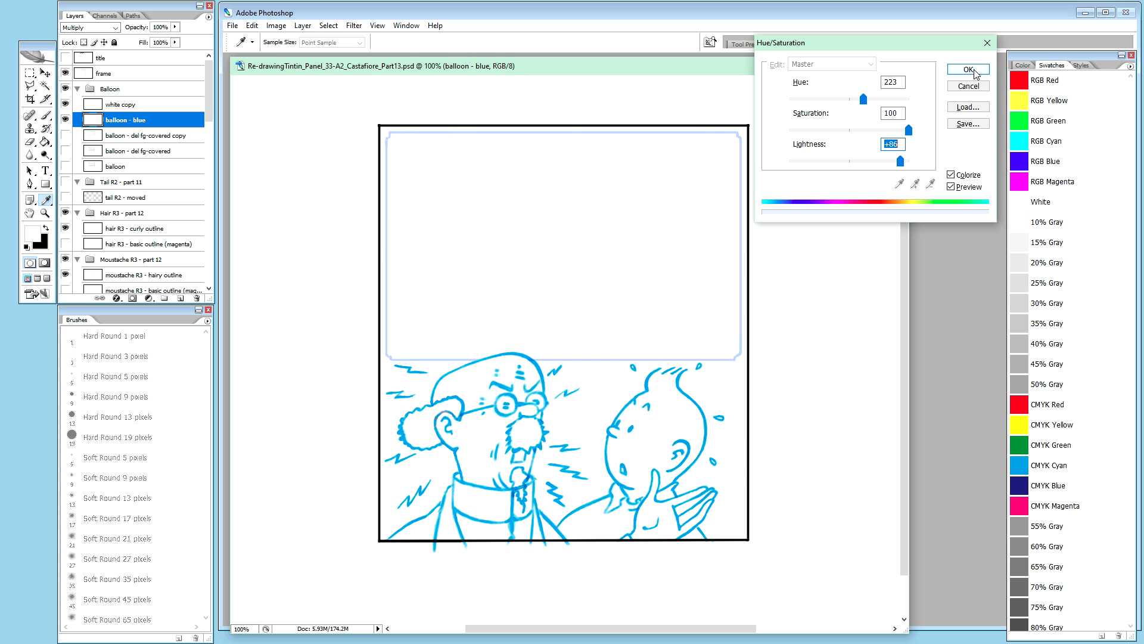
{"action": "left_click_drag", "start_coordinate": [901, 162], "coordinate": [901, 163]}
{"action": "left_click", "coordinate": [969, 70]}
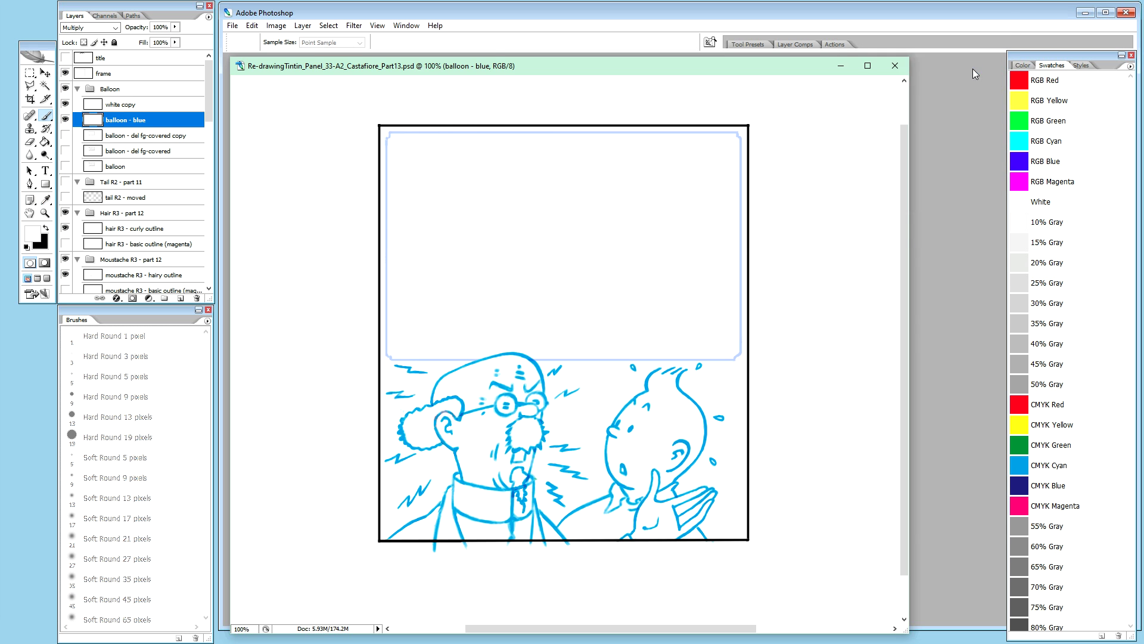
Step: Rename the "white copy" layer as "ballon - inked"
{"action": "key", "text": "b"}
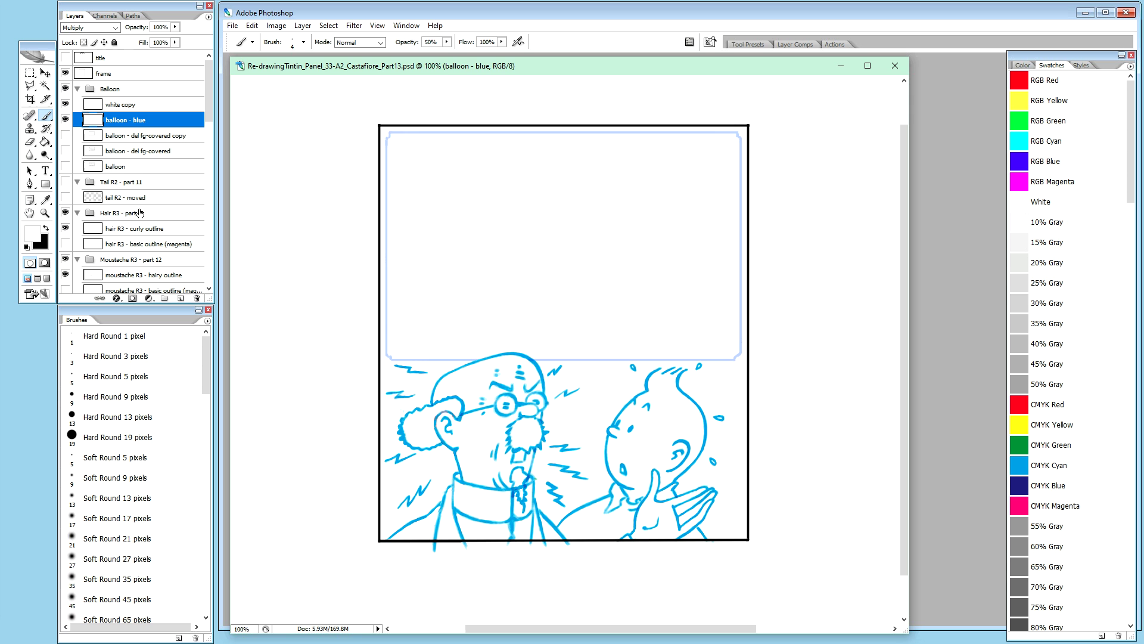
{"action": "double_click", "coordinate": [125, 106]}
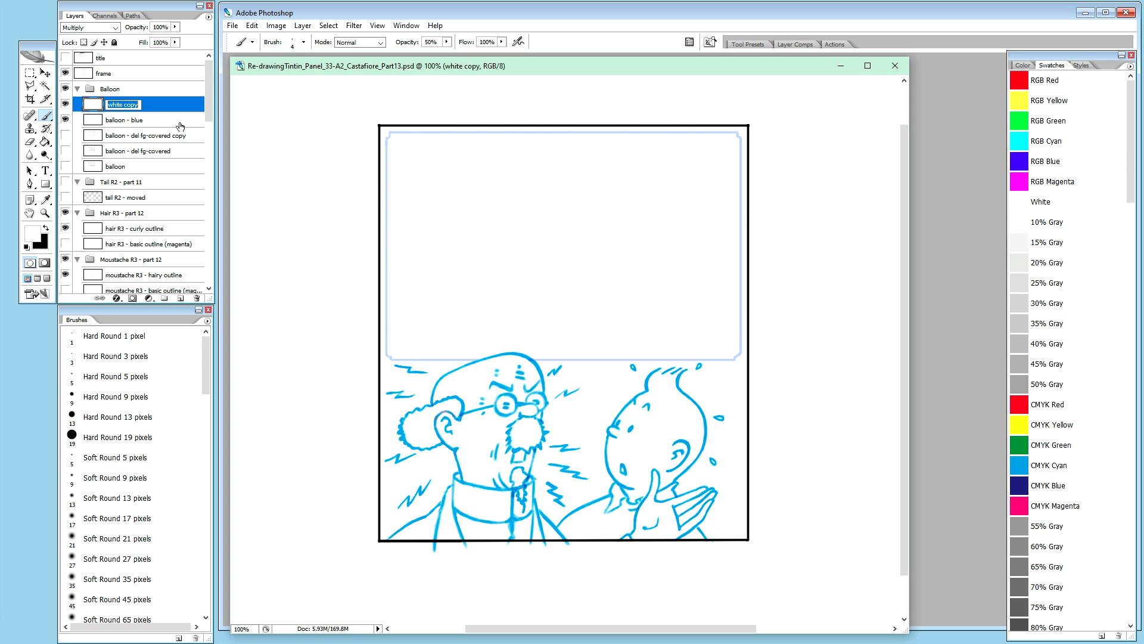
{"action": "type", "text": "ballon - inked"}
{"action": "key", "text": "Return"}
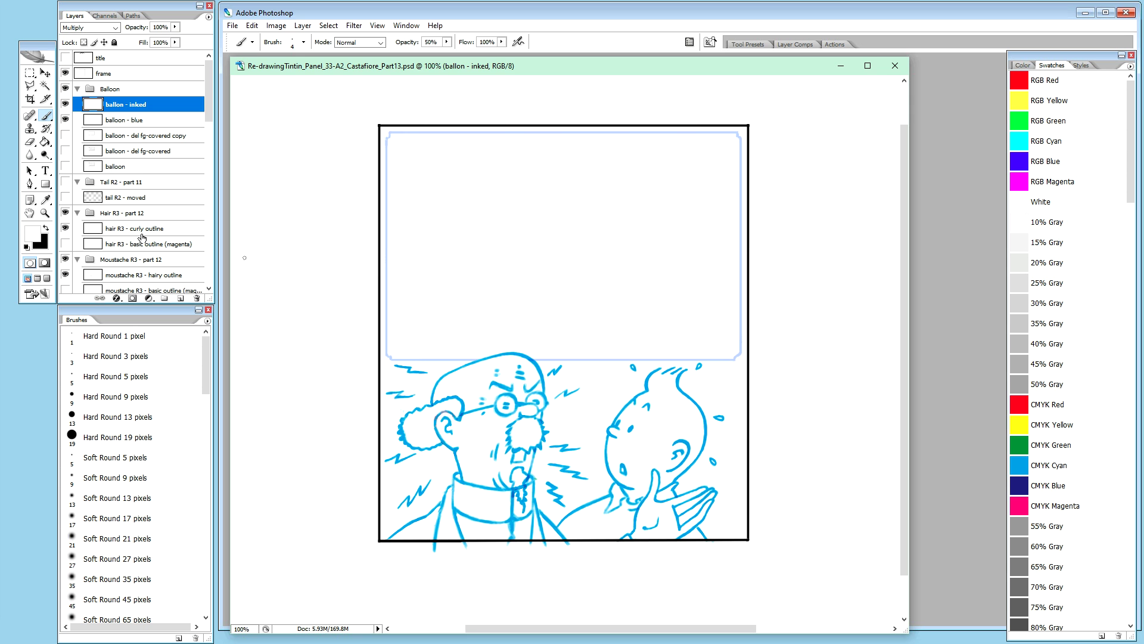
Step: Examine the upper-left corner of the balloon and panel frame at 400% and compare it with the other open document
{"action": "key", "text": "ctrl+Tab"}
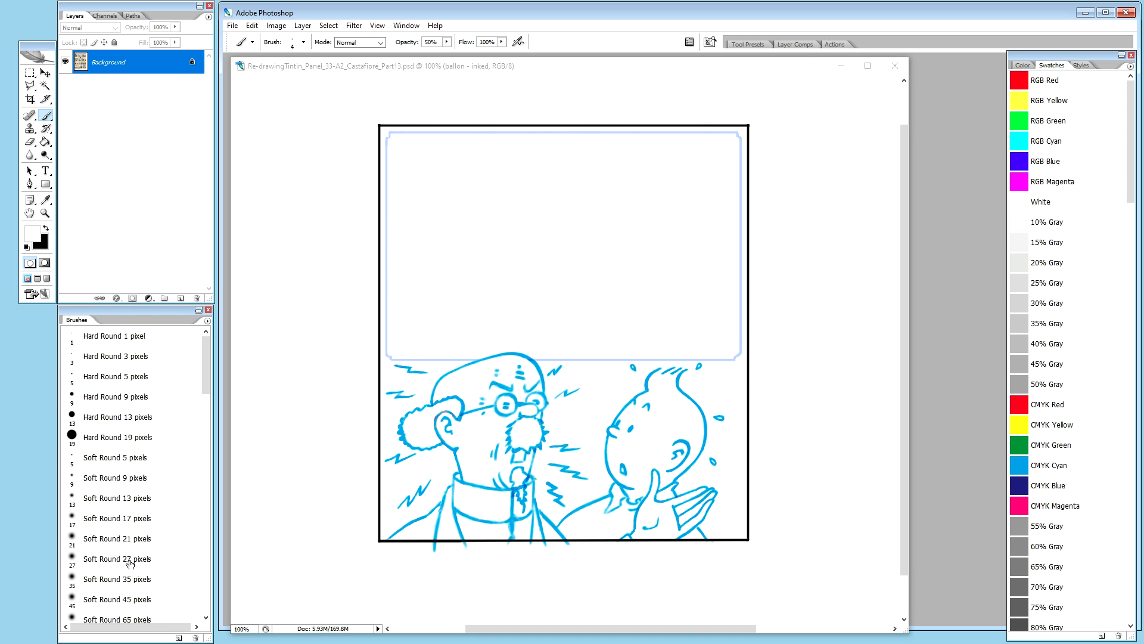
{"action": "left_click", "coordinate": [433, 68]}
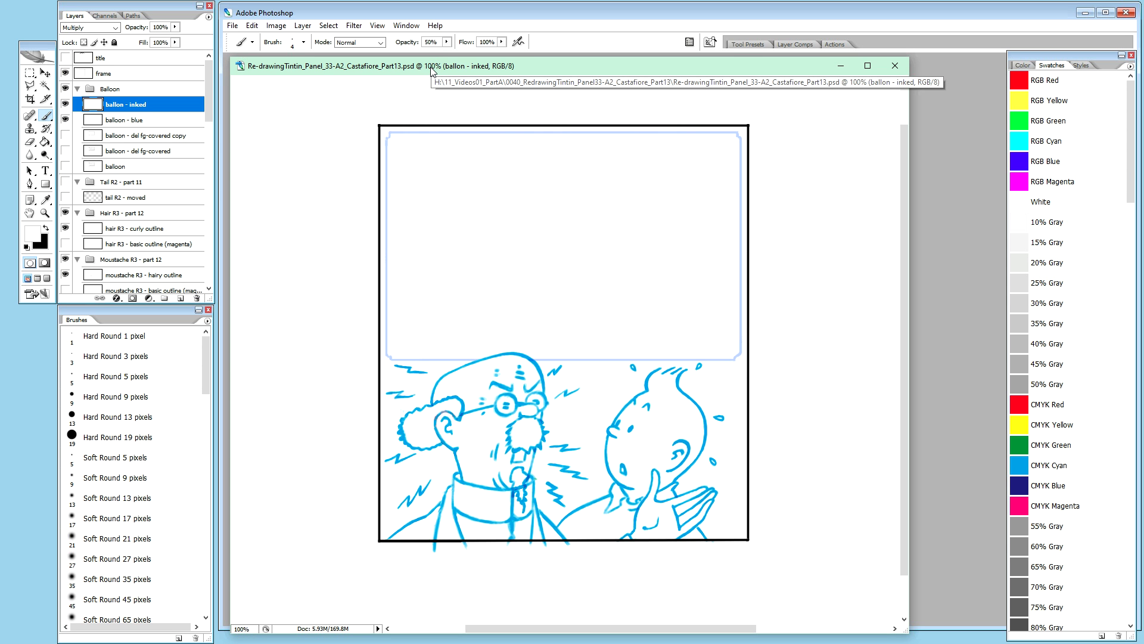
{"action": "key", "text": "ctrl+plus"}
{"action": "key", "text": "ctrl+plus"}
{"action": "key", "text": "ctrl+plus"}
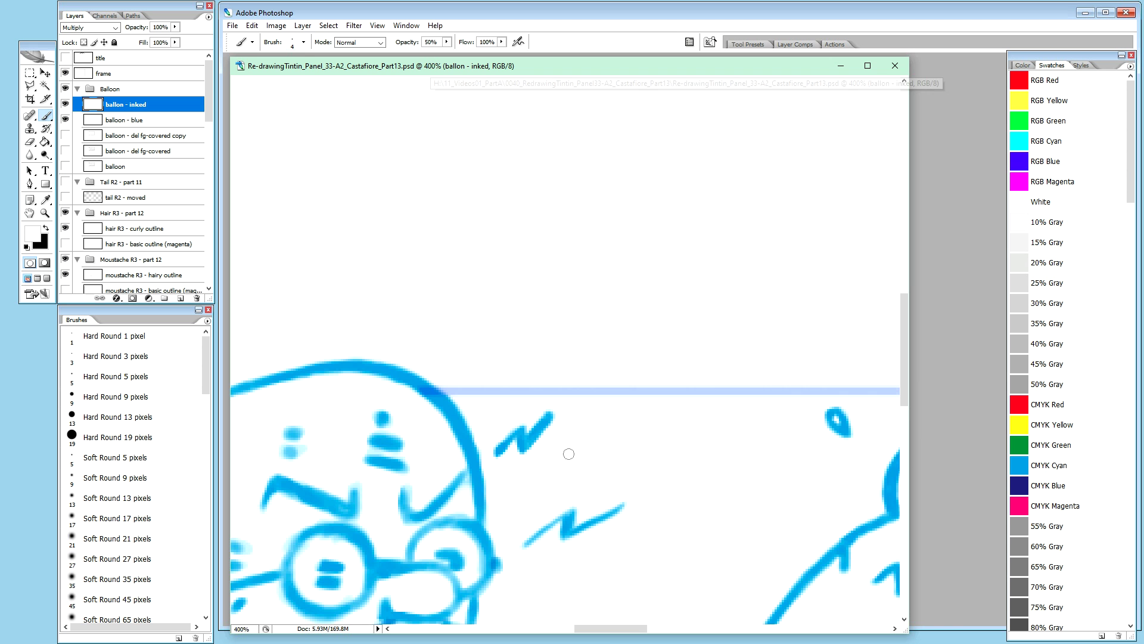
{"action": "left_click_drag", "start_coordinate": [610, 631], "coordinate": [553, 632]}
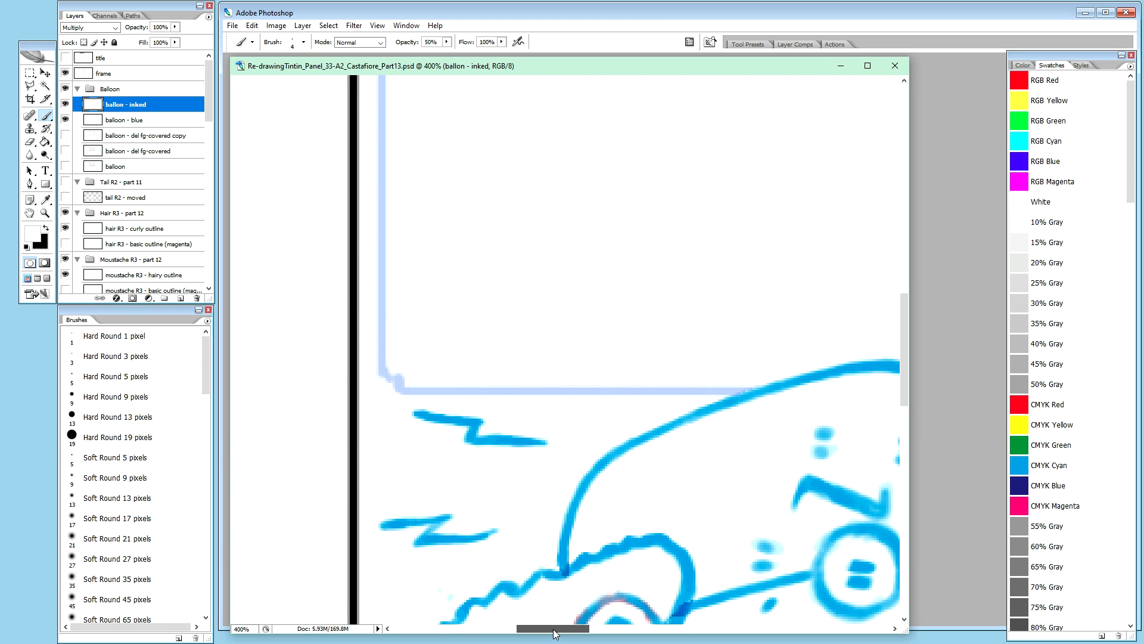
{"action": "left_click", "coordinate": [906, 206]}
{"action": "left_click_drag", "start_coordinate": [906, 206], "coordinate": [907, 169]}
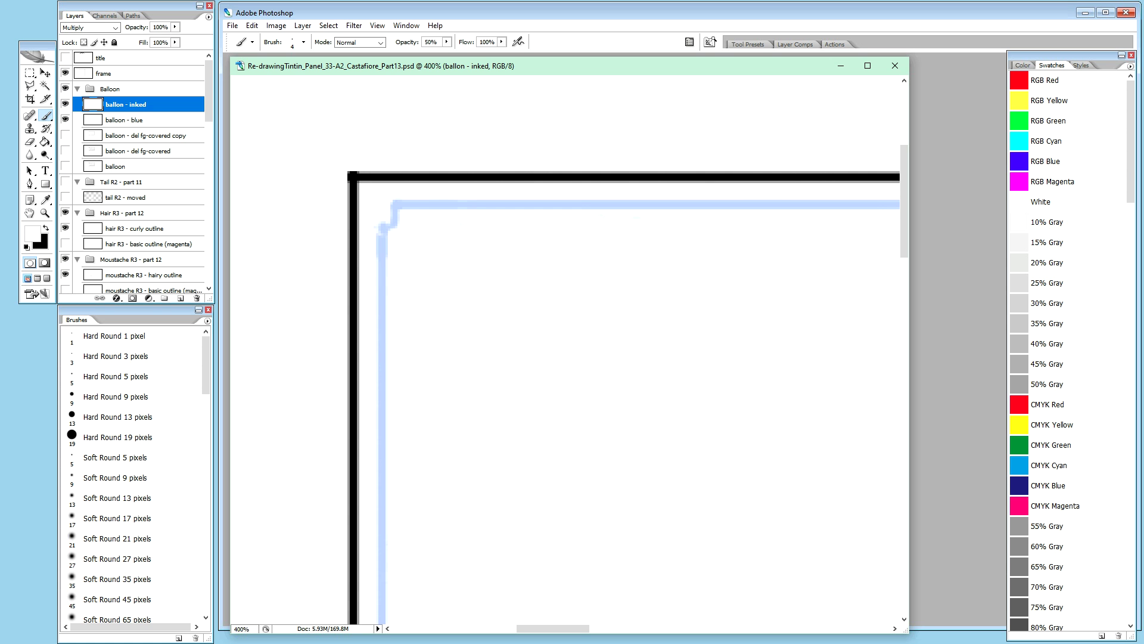
{"action": "key", "text": "ctrl+Tab"}
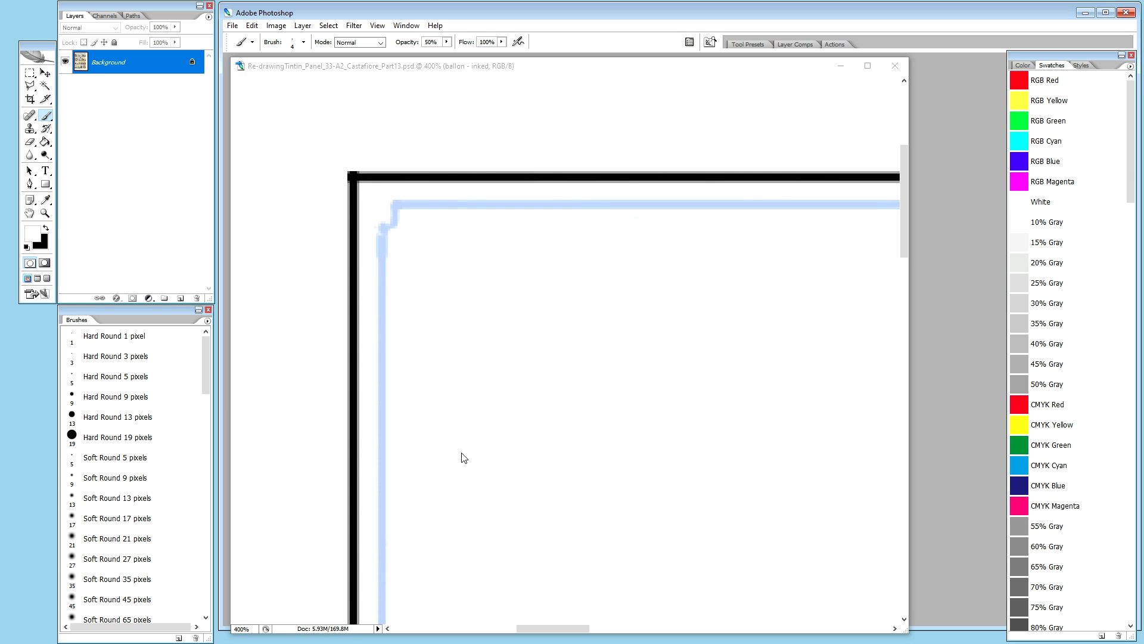
{"action": "mouse_move", "coordinate": [529, 626]}
{"action": "left_mouse_down"}
{"action": "mouse_move", "coordinate": [655, 635]}
{"action": "mouse_move", "coordinate": [525, 642]}
{"action": "left_mouse_up"}
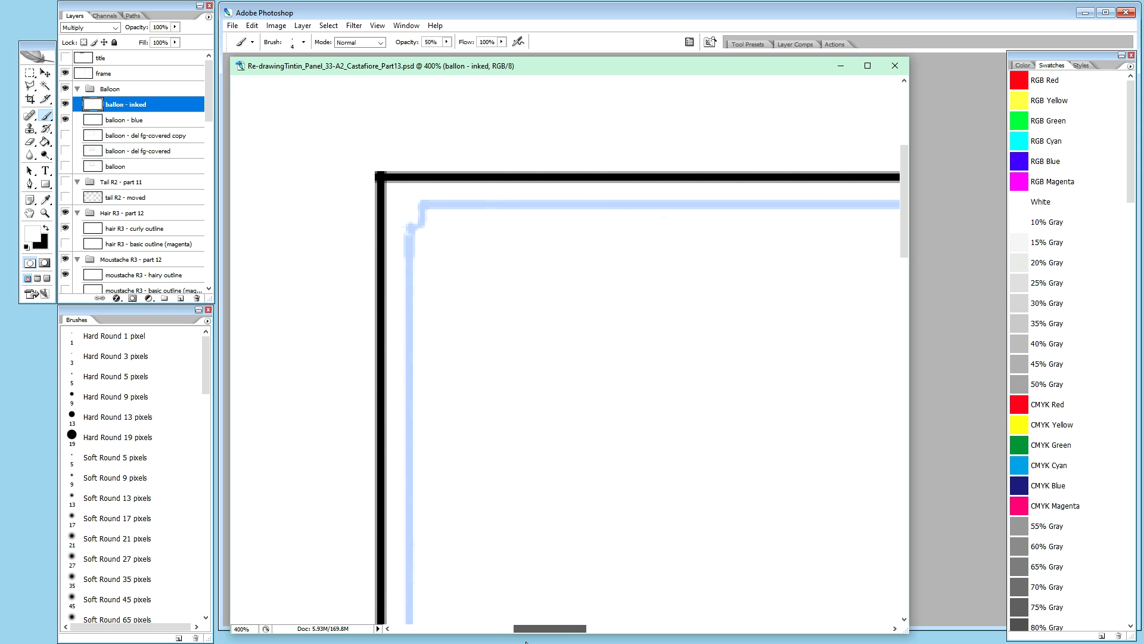
{"action": "left_click_drag", "start_coordinate": [527, 642], "coordinate": [526, 642]}
Step: Copy the panel frame's top border from the "frame" layer onto a new layer
{"action": "left_click", "coordinate": [119, 75]}
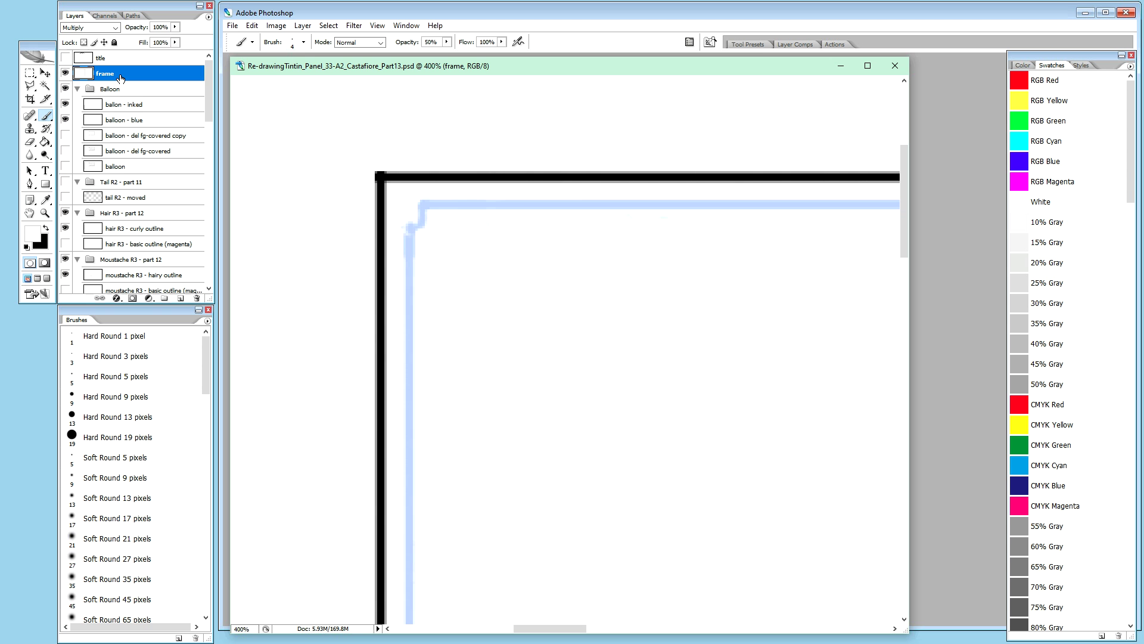
{"action": "key", "text": "ctrl+minus"}
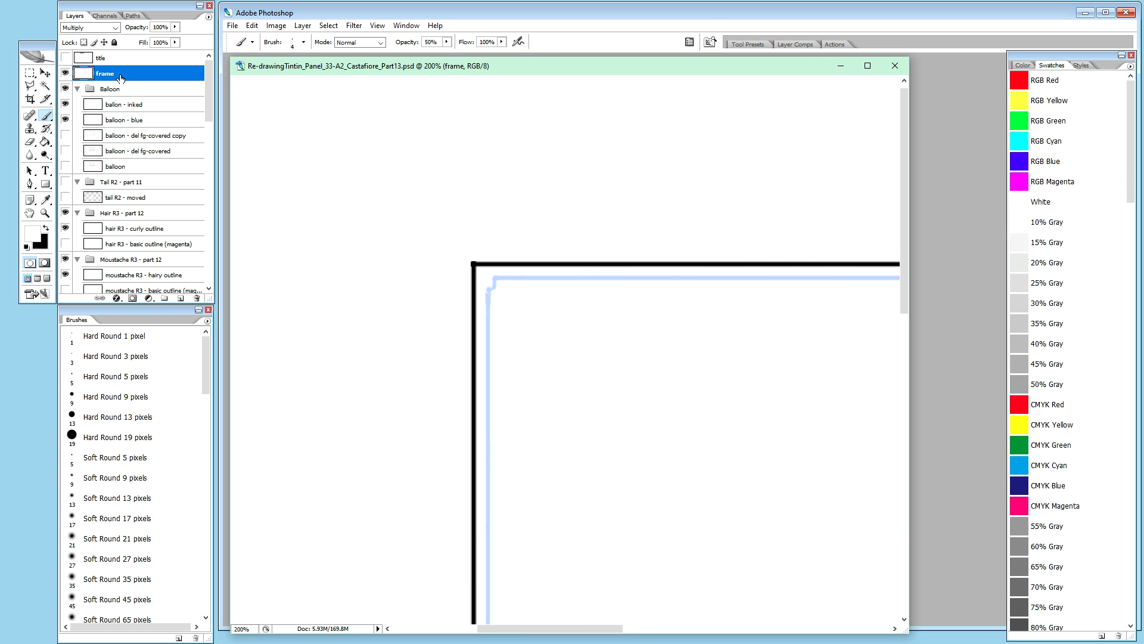
{"action": "key", "text": "ctrl+minus"}
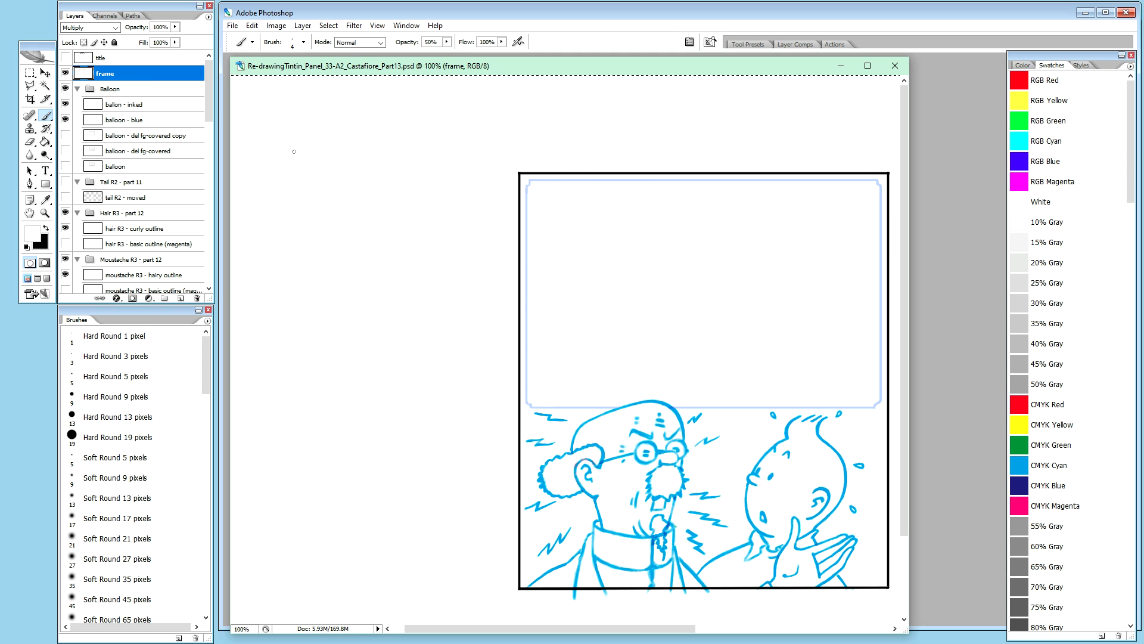
{"action": "key", "text": "m"}
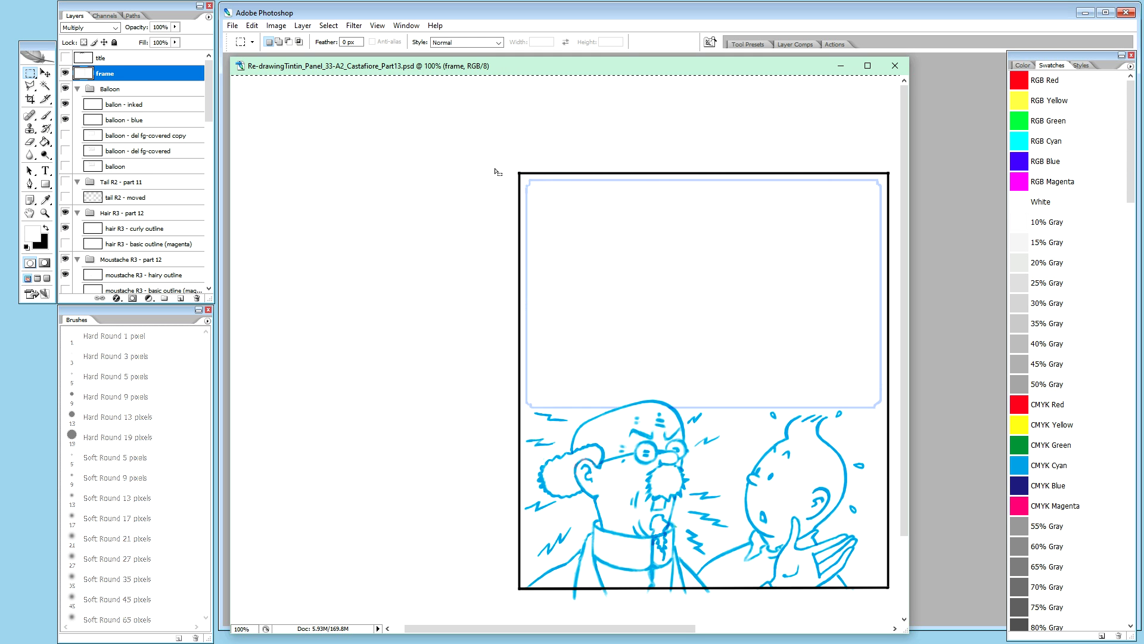
{"action": "key", "text": "ctrl+d"}
{"action": "left_click_drag", "start_coordinate": [506, 162], "coordinate": [896, 173]}
{"action": "key", "text": "ctrl+j"}
Step: Nudge the copied top border up by one pixel to thicken the frame's upper edge
{"action": "key", "text": "v"}
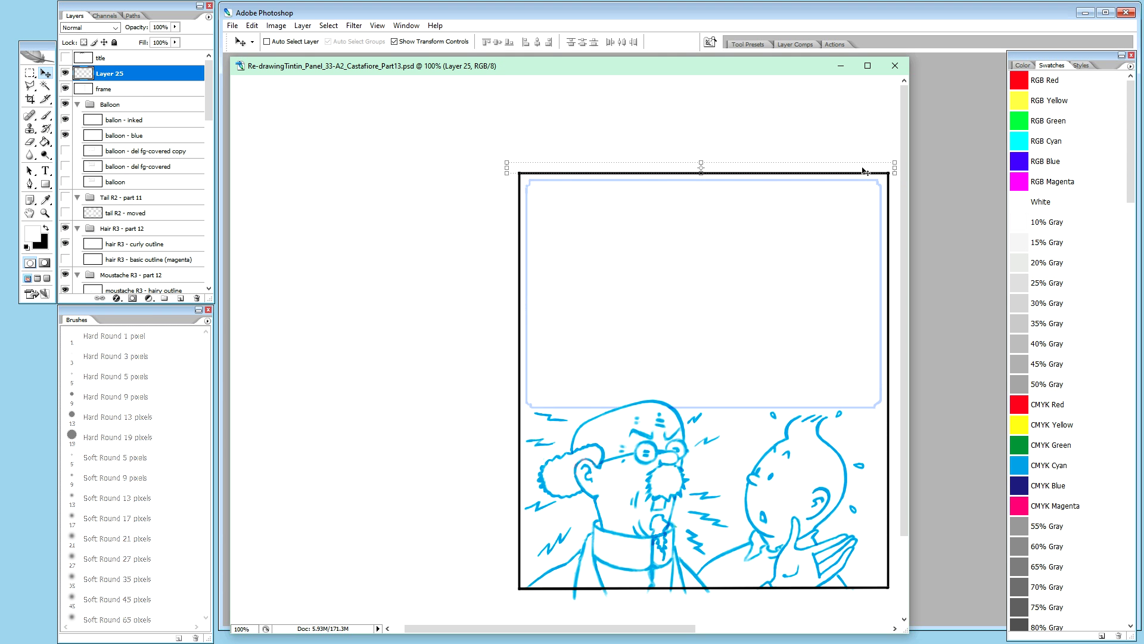
{"action": "key", "text": "ctrl+plus"}
{"action": "key", "text": "ctrl+plus"}
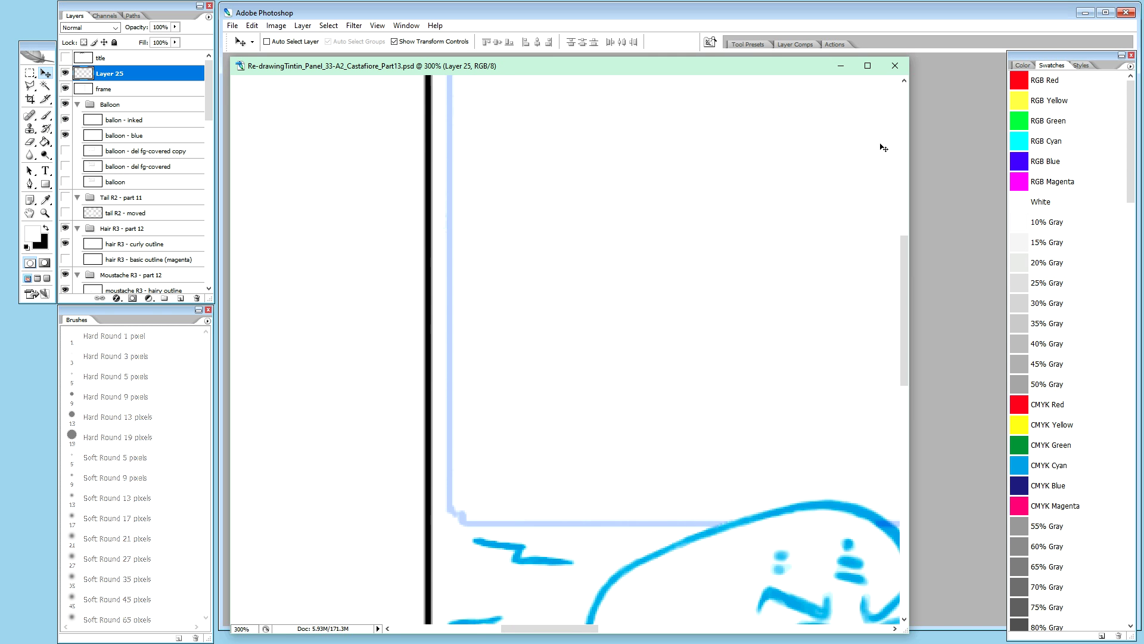
{"action": "left_click_drag", "start_coordinate": [908, 249], "coordinate": [907, 164]}
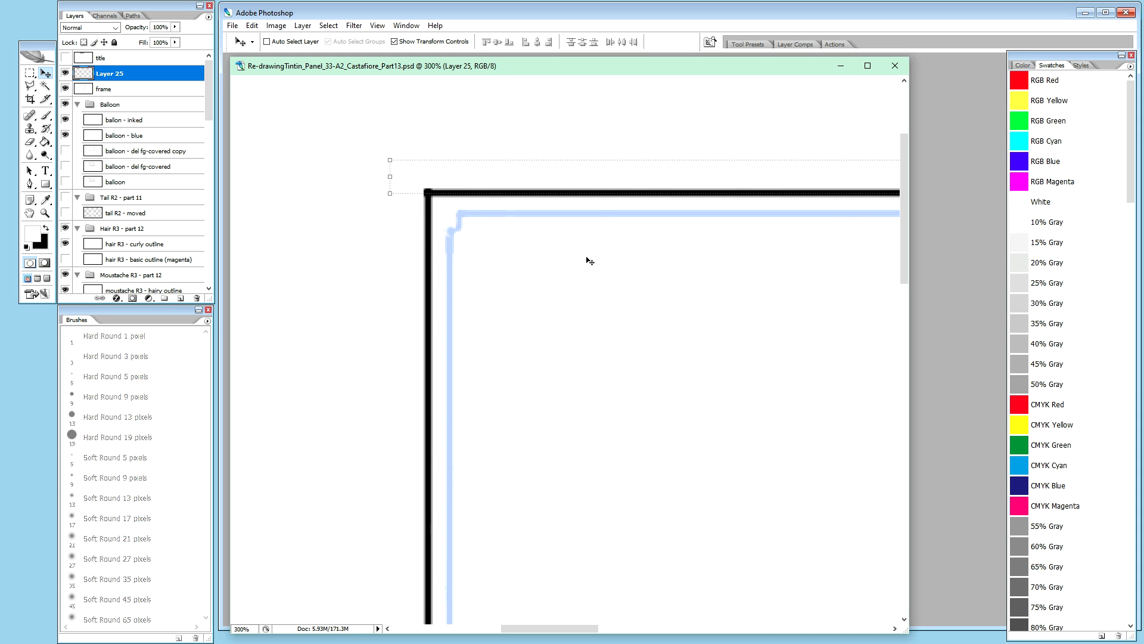
{"action": "key", "text": "Up"}
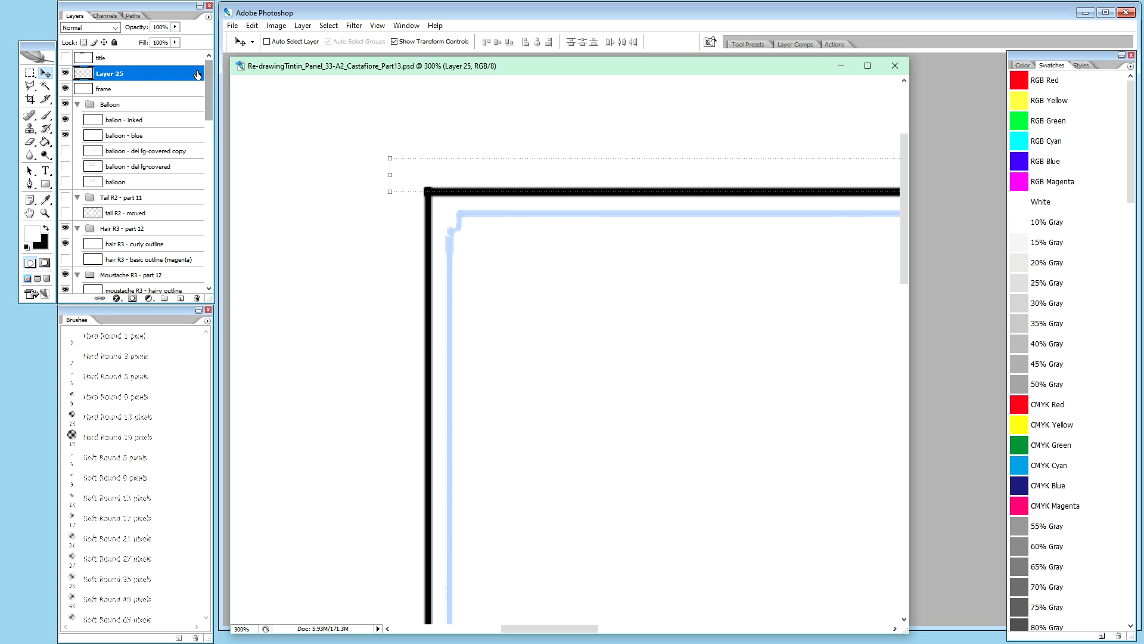
Step: Create a layer group named "Frame" and place the copied border layer and the "frame" layer inside it
{"action": "left_click", "coordinate": [123, 89], "text": "shift"}
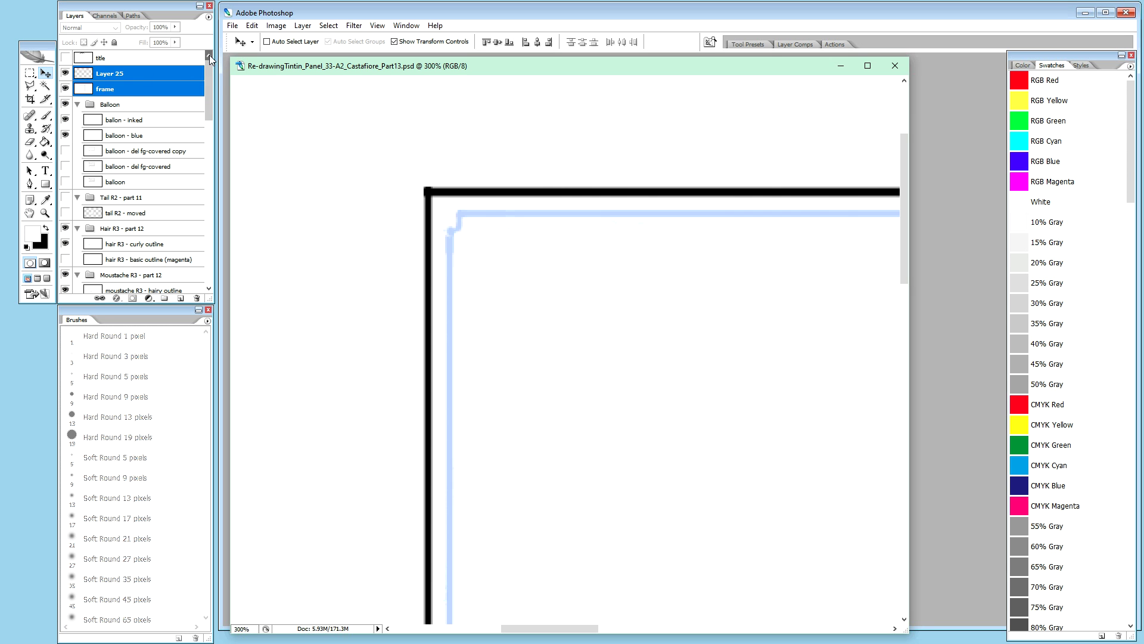
{"action": "left_click", "coordinate": [138, 80]}
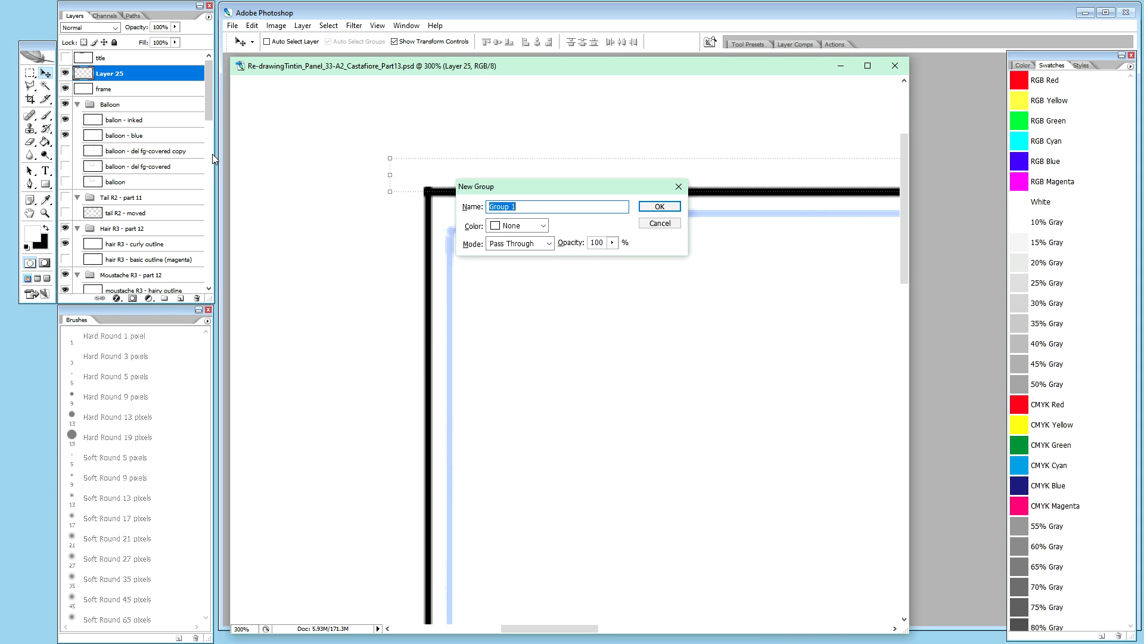
{"action": "type", "text": "Frame"}
{"action": "key", "text": "Return"}
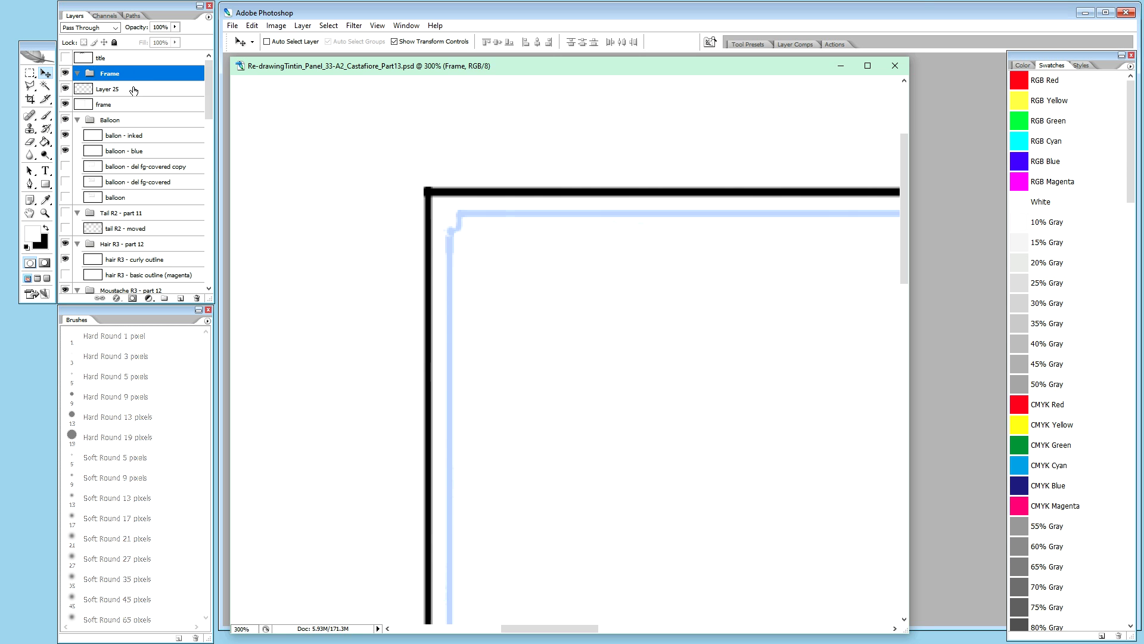
{"action": "left_click", "coordinate": [130, 107], "text": "shift"}
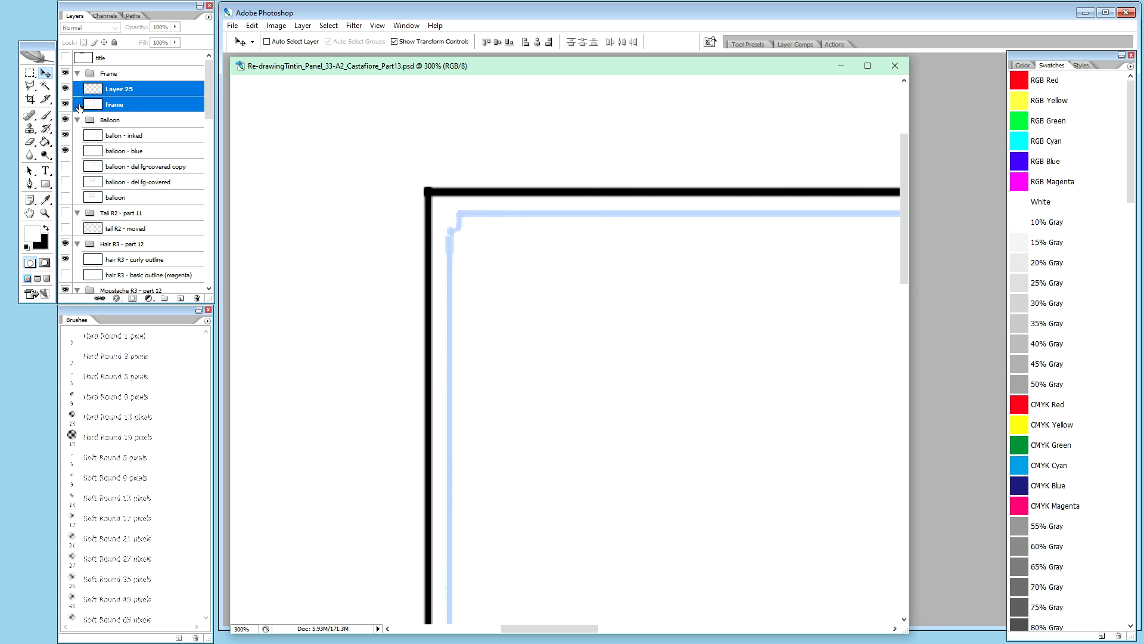
Step: Merge the two frame layers into a separate combined copy and rename it "frame - top border thicker"
{"action": "key", "text": "ctrl+alt+e"}
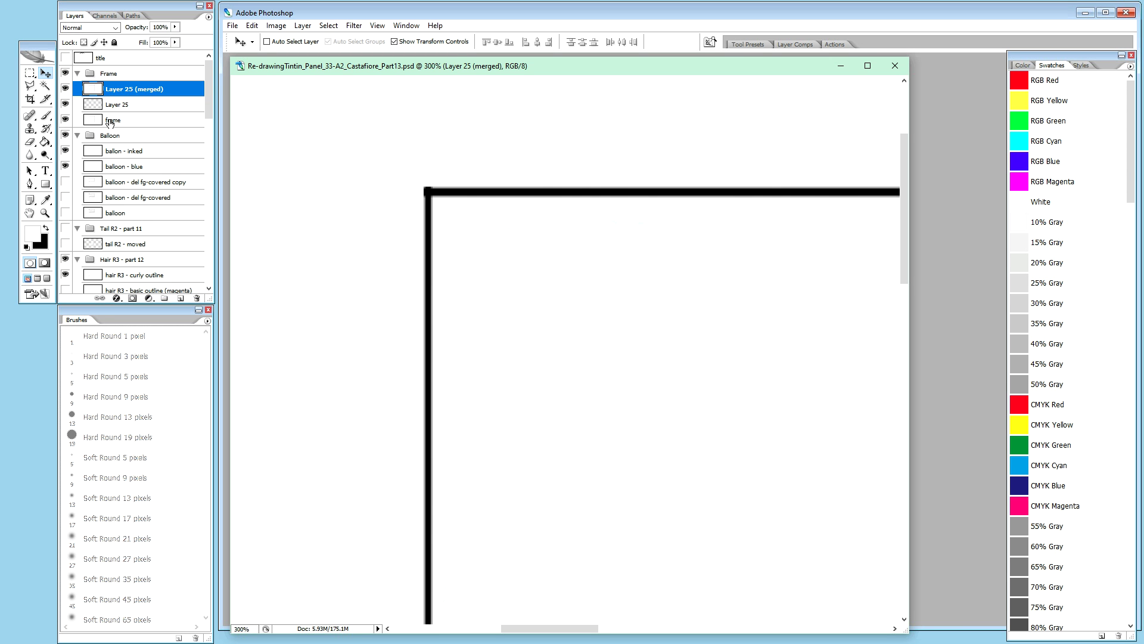
{"action": "double_click", "coordinate": [112, 121]}
{"action": "key", "text": "ctrl+c"}
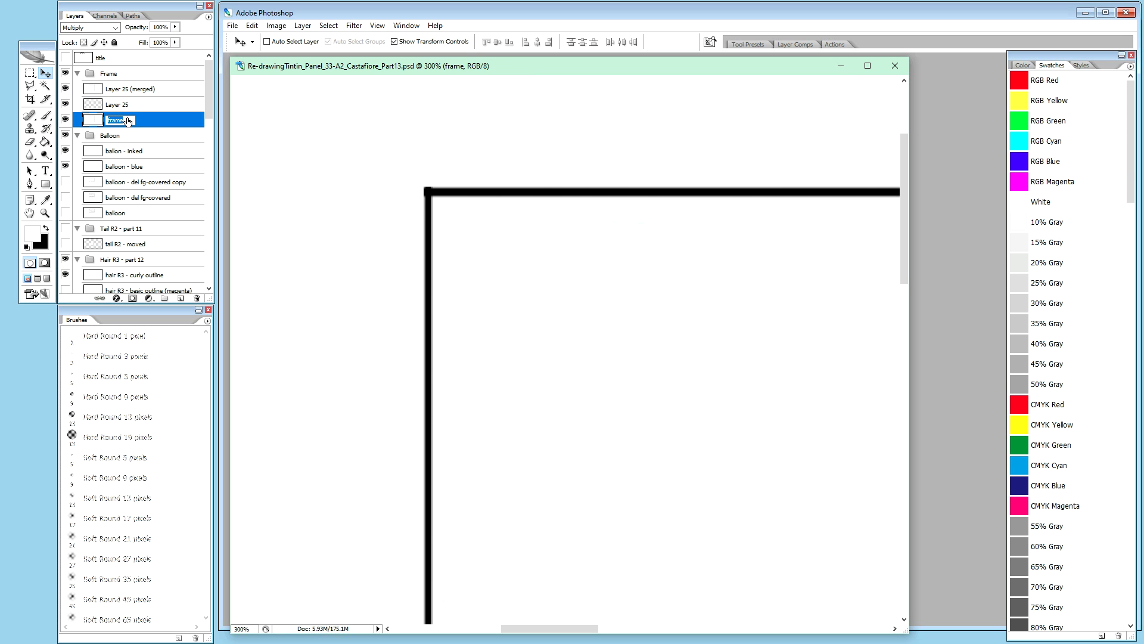
{"action": "double_click", "coordinate": [122, 89]}
{"action": "key", "text": "ctrl+v"}
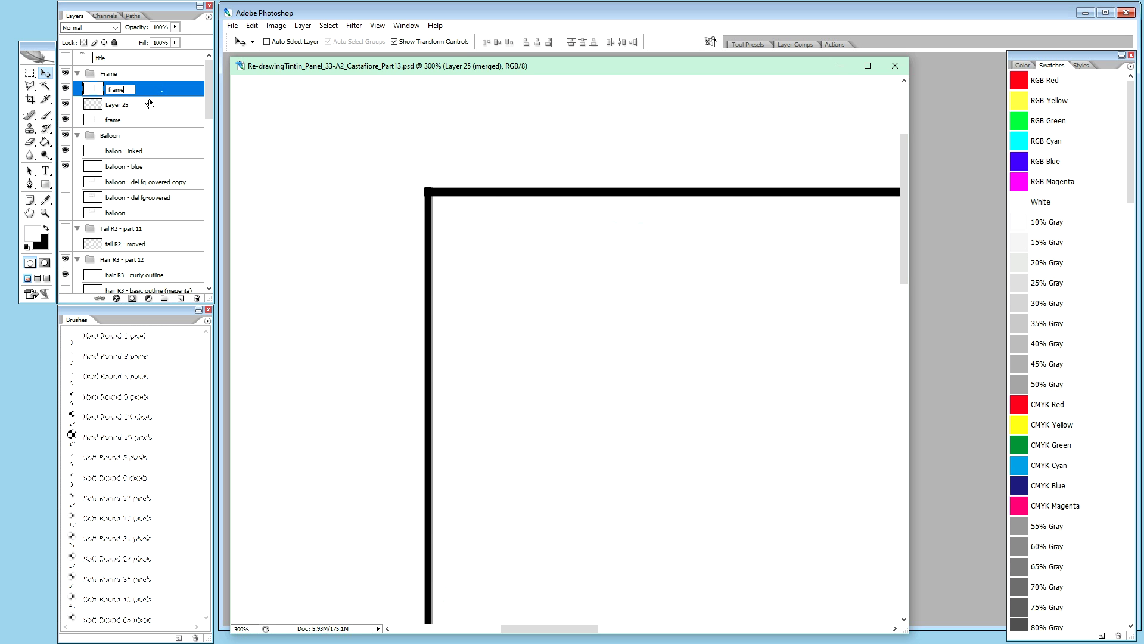
{"action": "type", "text": "- top border thicker"}
{"action": "key", "text": "Return"}
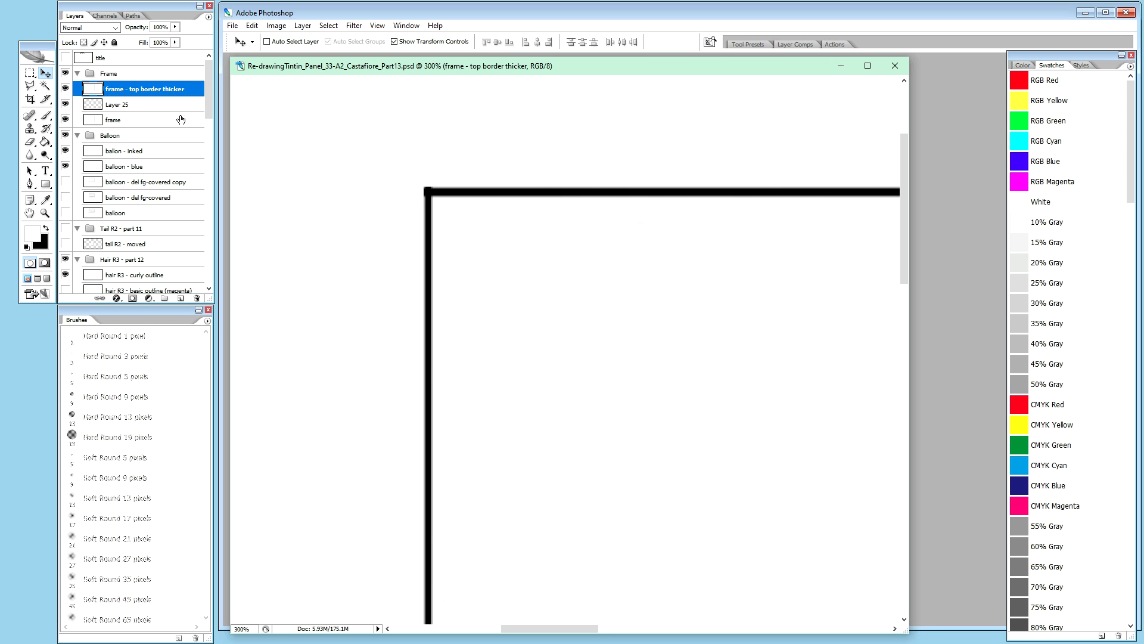
Step: Hide the two source frame layers and set the "frame - top border thicker" layer's blend mode to Multiply
{"action": "left_click", "coordinate": [65, 120]}
{"action": "key", "text": "shift+alt+m"}
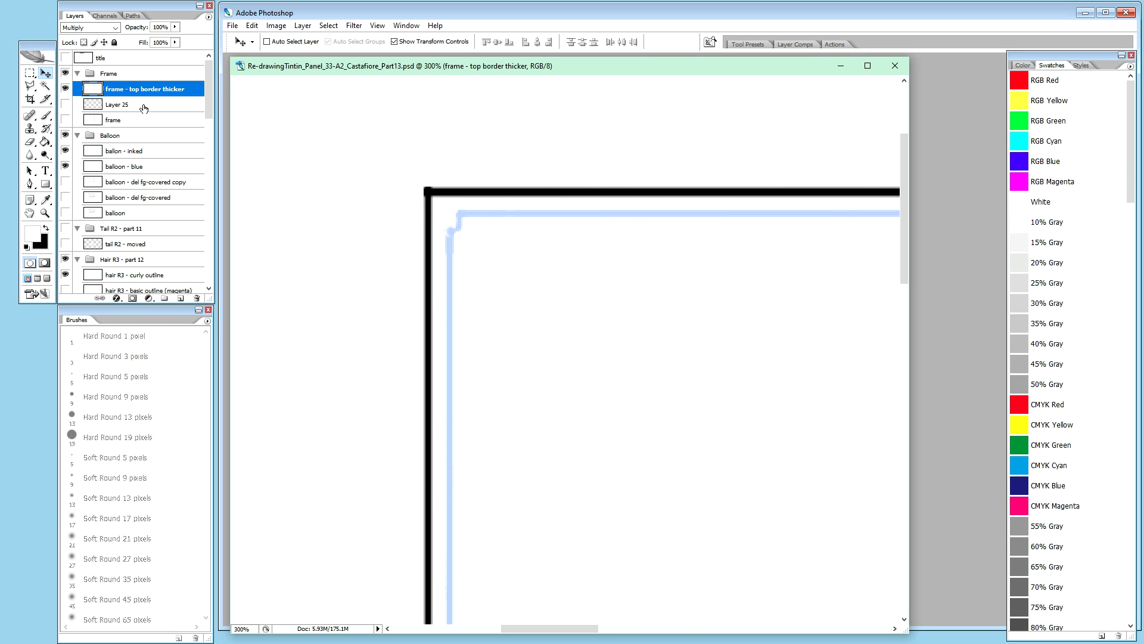
{"action": "key", "text": "ctrl+minus"}
{"action": "key", "text": "ctrl+minus"}
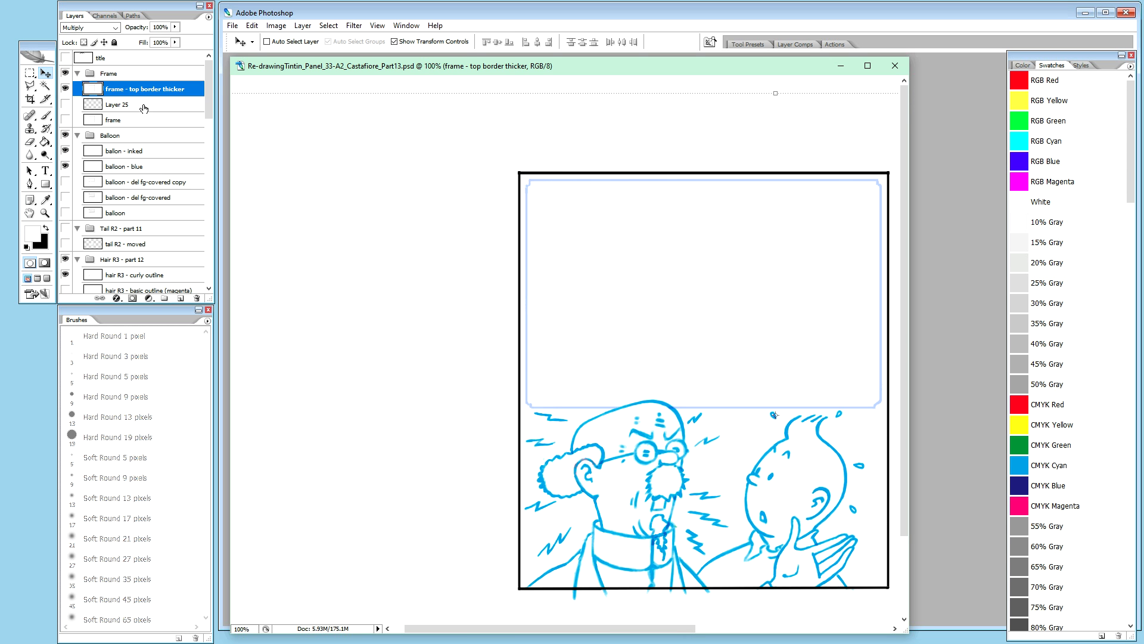
Step: Set the "ballon - inked" layer to 50% opacity and ready the Brush with black as the foreground colour
{"action": "left_click", "coordinate": [129, 152]}
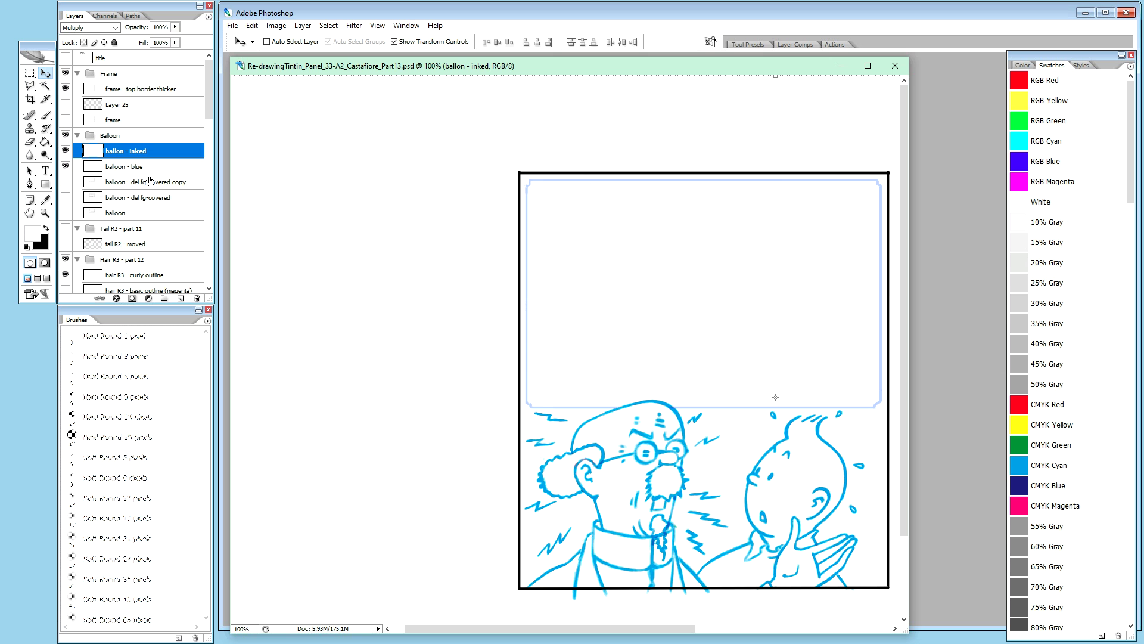
{"action": "key", "text": "ctrl+plus"}
{"action": "key", "text": "ctrl+plus"}
{"action": "key", "text": "ctrl+plus"}
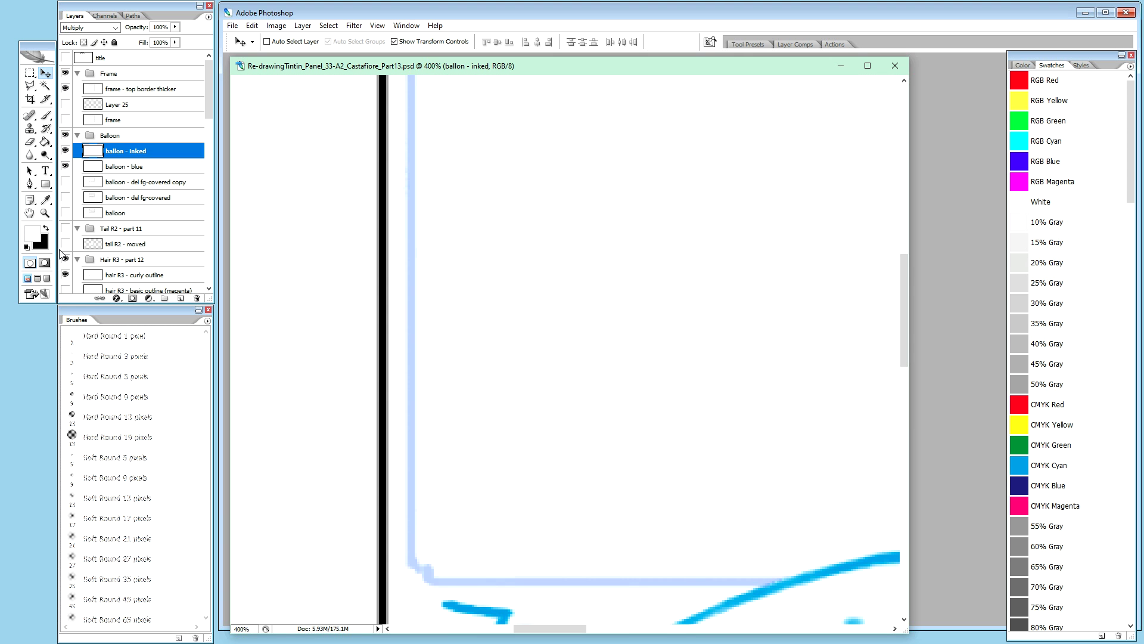
{"action": "left_click_drag", "start_coordinate": [903, 284], "coordinate": [735, 185]}
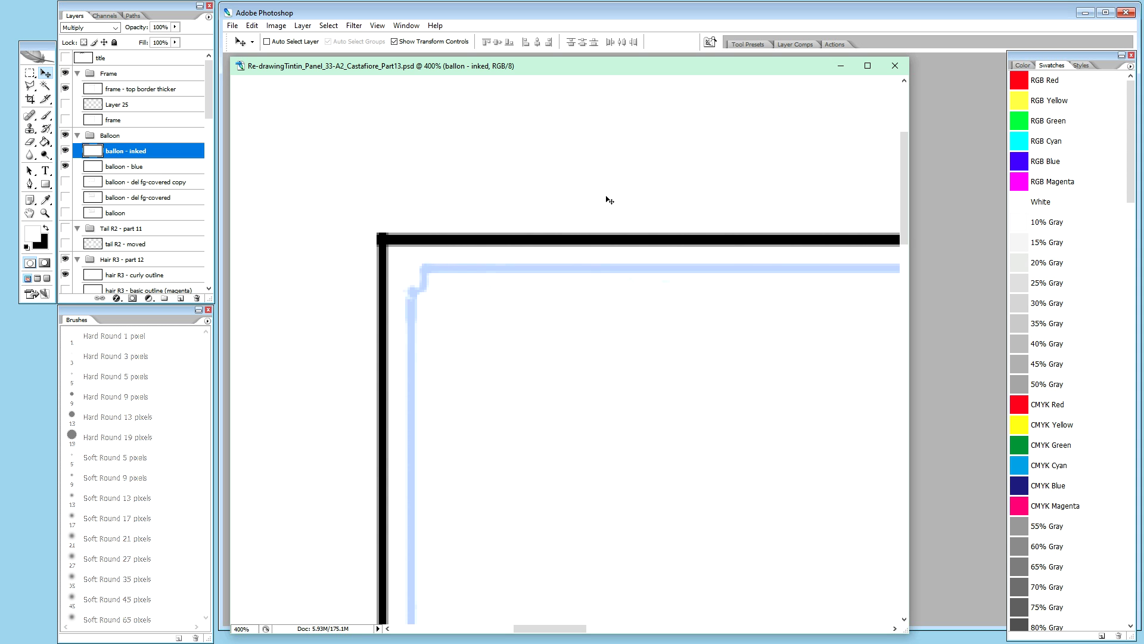
{"action": "left_click_drag", "start_coordinate": [903, 169], "coordinate": [902, 174]}
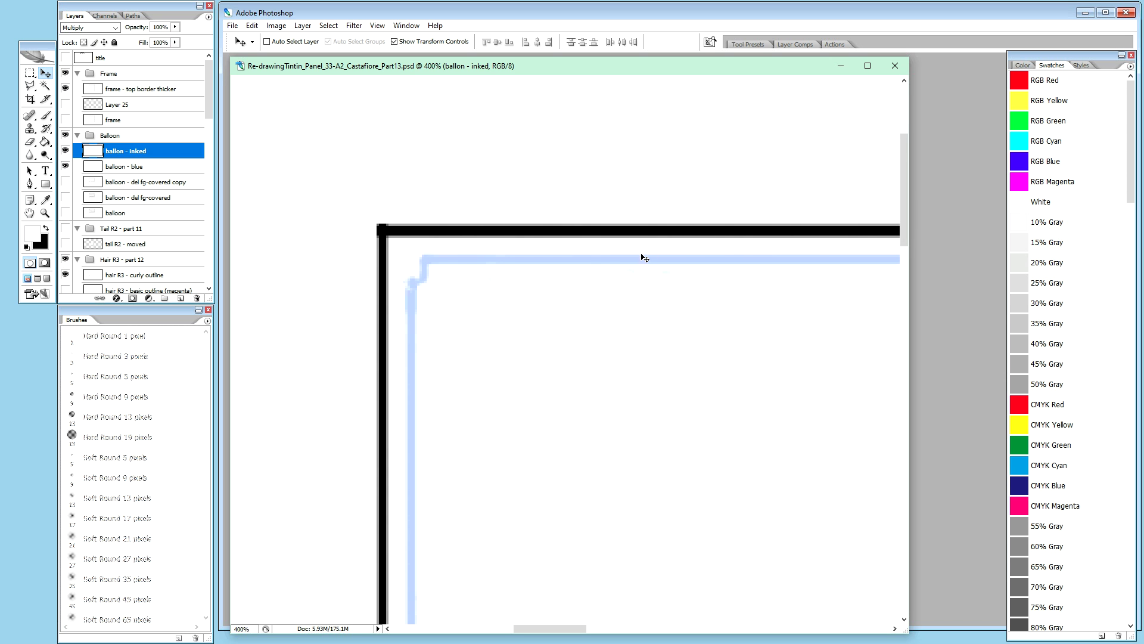
{"action": "left_click_drag", "start_coordinate": [903, 190], "coordinate": [904, 193]}
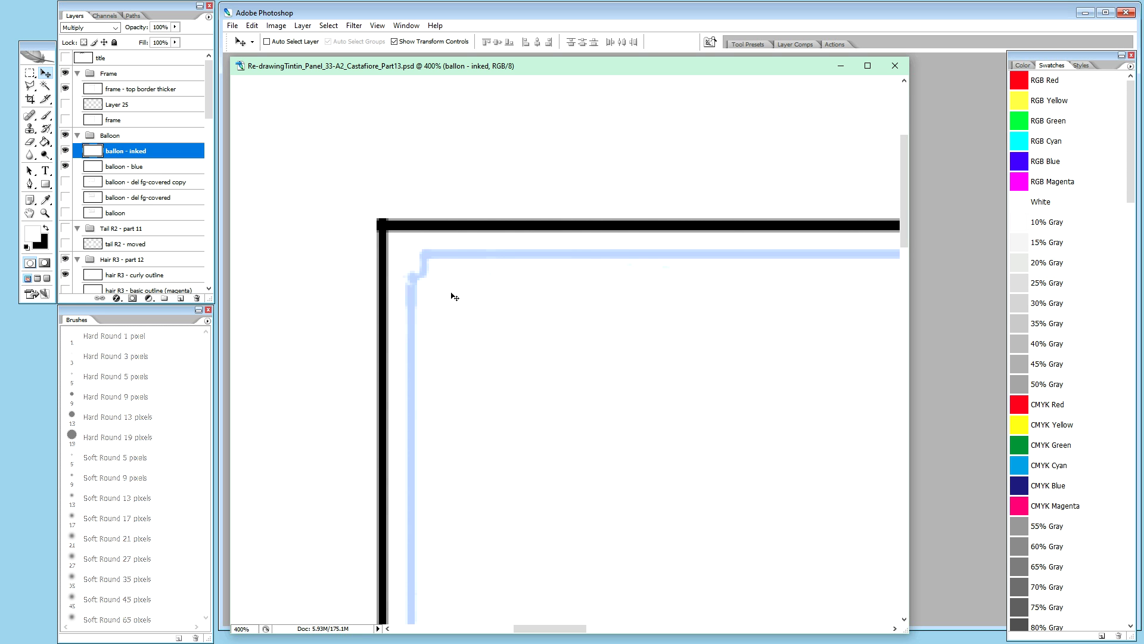
{"action": "left_click", "coordinate": [122, 168]}
{"action": "left_click", "coordinate": [126, 155]}
{"action": "key", "text": "x"}
{"action": "key", "text": "5"}
{"action": "key", "text": "b"}
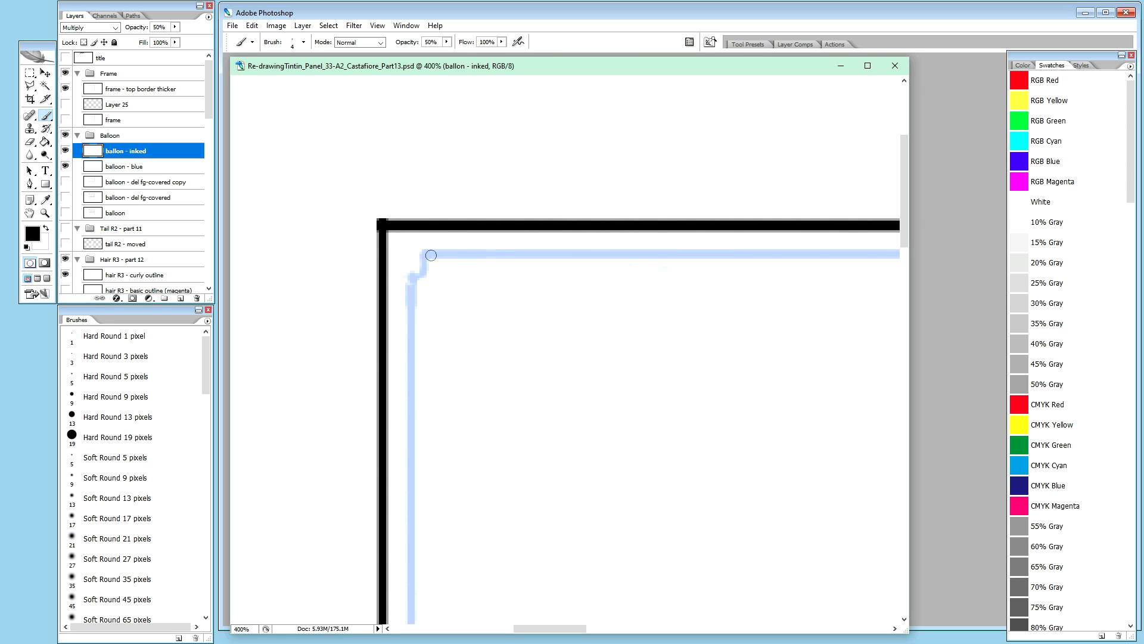
Step: Start inking the balloon's top edge in black, tracing the light blue guide rightward from the upper-left notch
{"action": "left_click", "coordinate": [427, 255]}
{"action": "left_click", "coordinate": [427, 255]}
{"action": "left_click", "coordinate": [428, 255]}
{"action": "left_click_drag", "start_coordinate": [431, 255], "coordinate": [566, 253]}
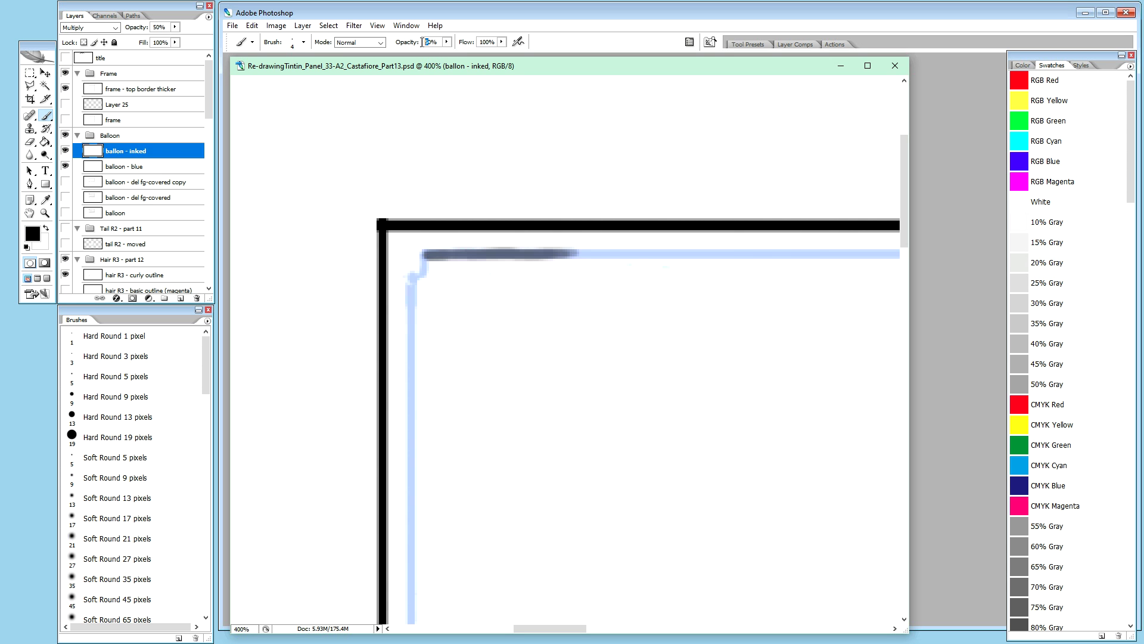
Step: Set the brush opacity to 75% and continue inking the balloon's top edge over the blue guide, evening out the first stretch
{"action": "double_click", "coordinate": [430, 42]}
{"action": "type", "text": "75"}
{"action": "mouse_move", "coordinate": [483, 258]}
{"action": "left_mouse_down"}
{"action": "mouse_move", "coordinate": [735, 257]}
{"action": "mouse_move", "coordinate": [704, 253]}
{"action": "left_mouse_up"}
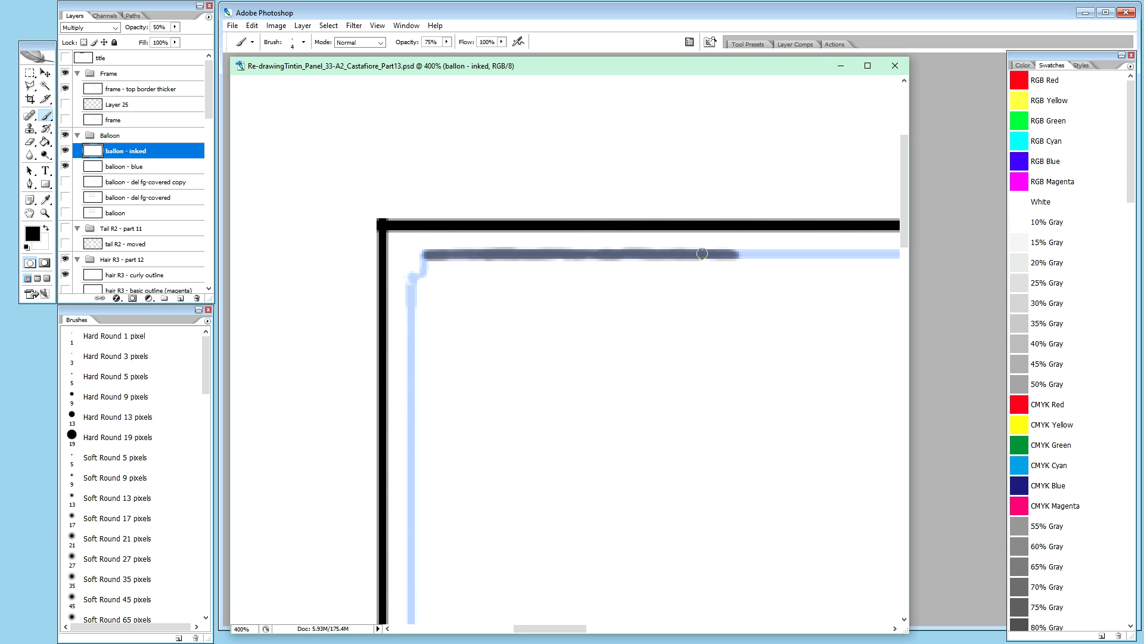
{"action": "left_click_drag", "start_coordinate": [703, 253], "coordinate": [807, 253]}
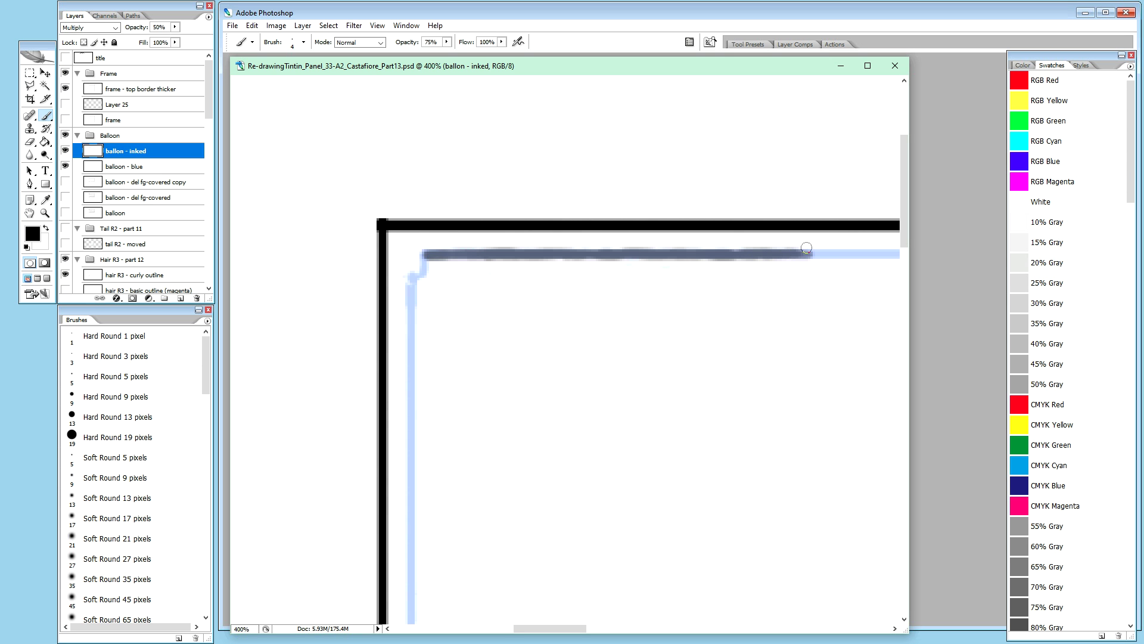
{"action": "left_click_drag", "start_coordinate": [796, 252], "coordinate": [870, 253]}
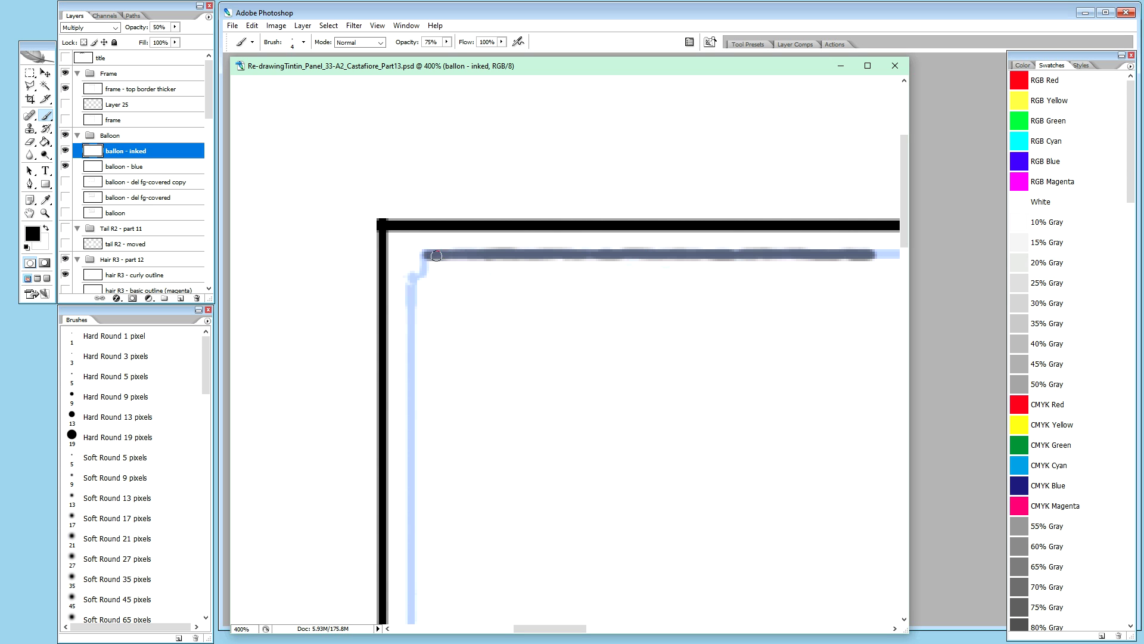
{"action": "left_click_drag", "start_coordinate": [429, 254], "coordinate": [521, 254]}
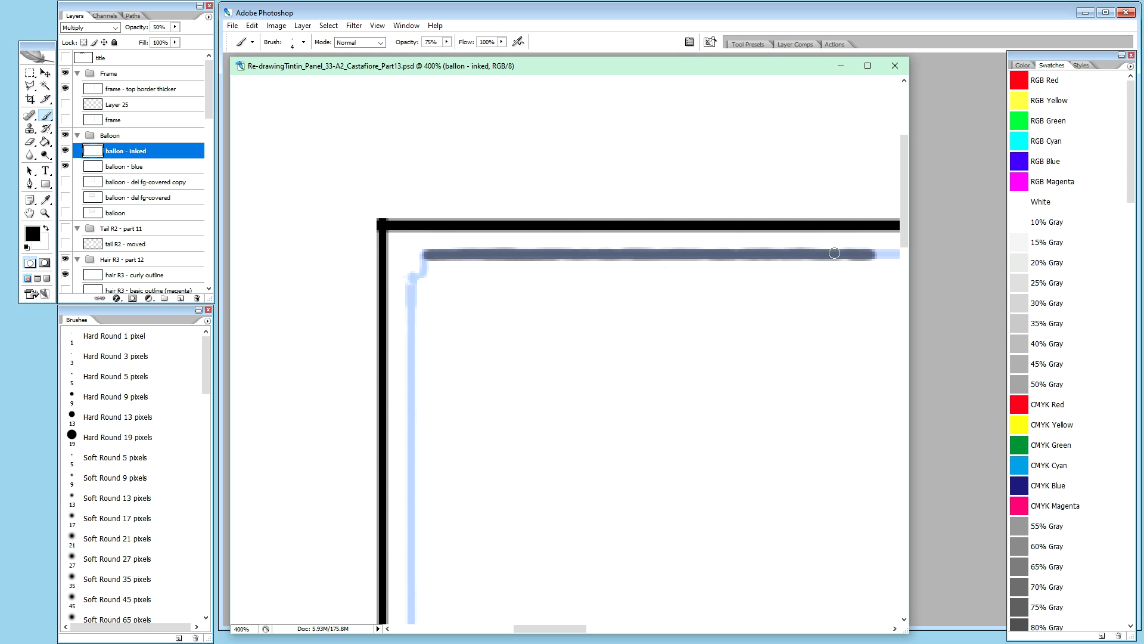
{"action": "left_click_drag", "start_coordinate": [857, 251], "coordinate": [883, 253]}
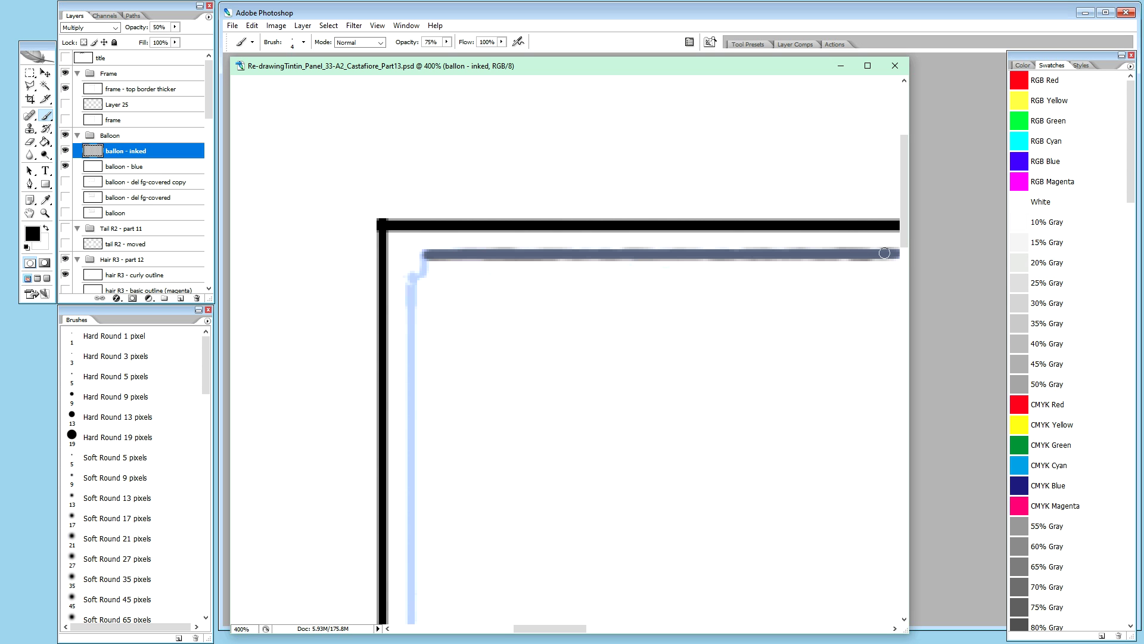
{"action": "left_click_drag", "start_coordinate": [838, 254], "coordinate": [899, 253]}
Step: Examine the inked stretch of the balloon's top edge within the whole panel and up close where it ends
{"action": "key", "text": "space"}
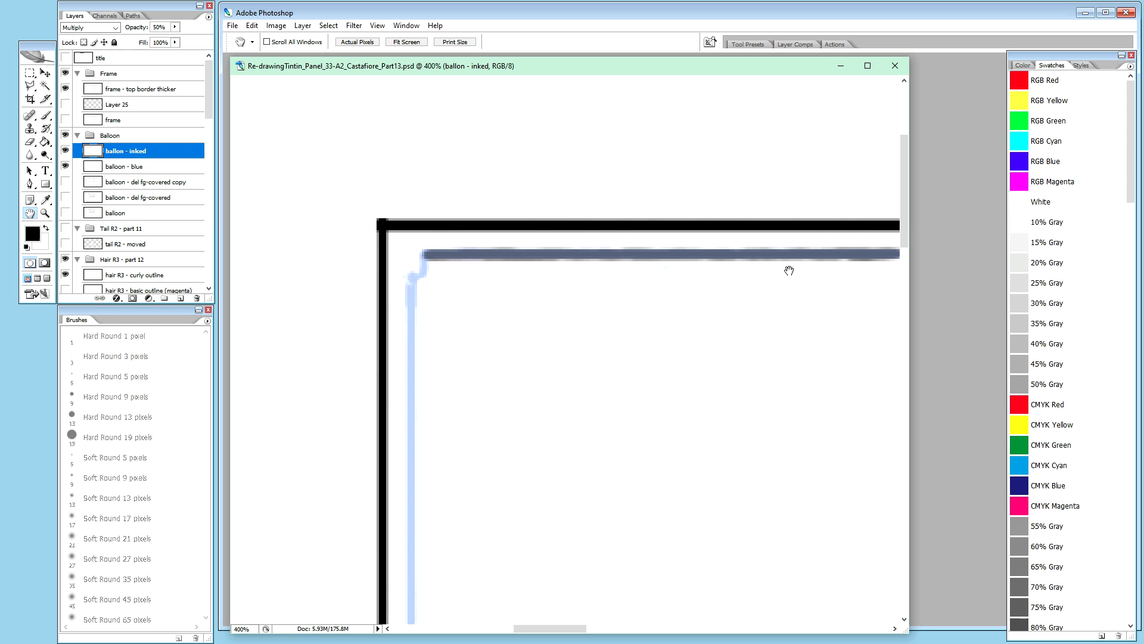
{"action": "left_click_drag", "start_coordinate": [904, 224], "coordinate": [904, 225]}
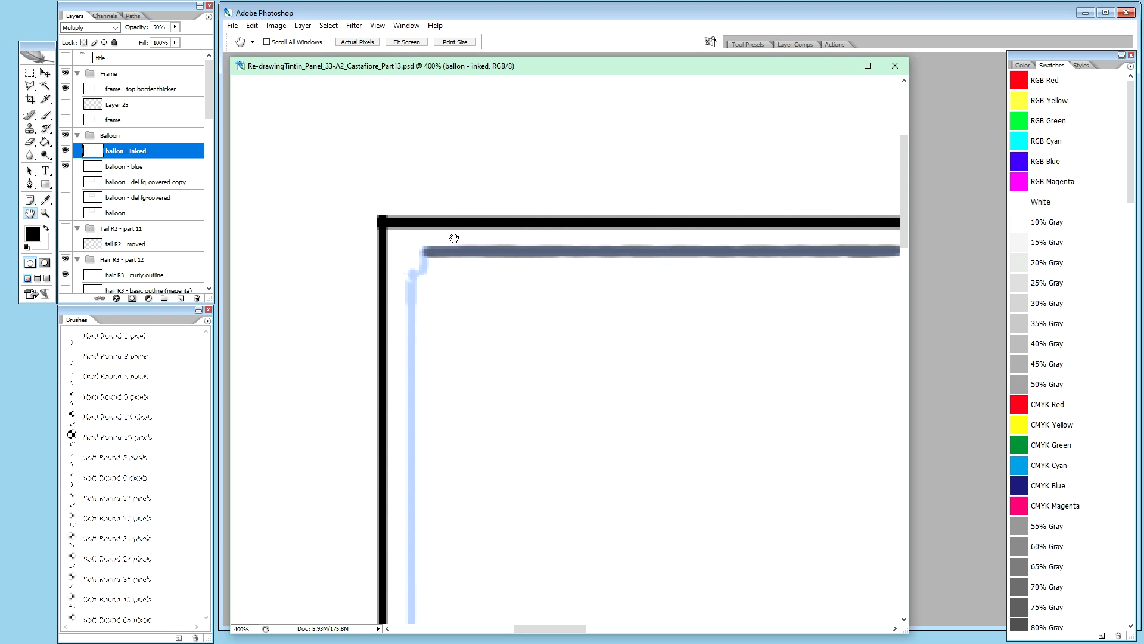
{"action": "key", "text": "ctrl+minus"}
{"action": "key", "text": "ctrl+minus"}
{"action": "key", "text": "ctrl+minus"}
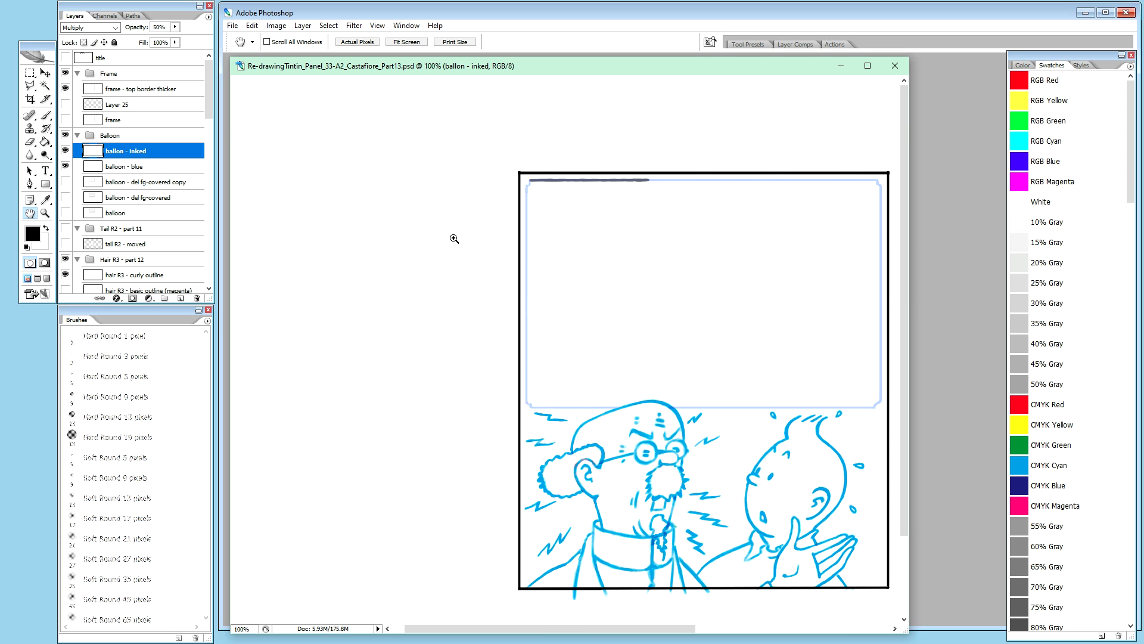
{"action": "key", "text": "ctrl+minus"}
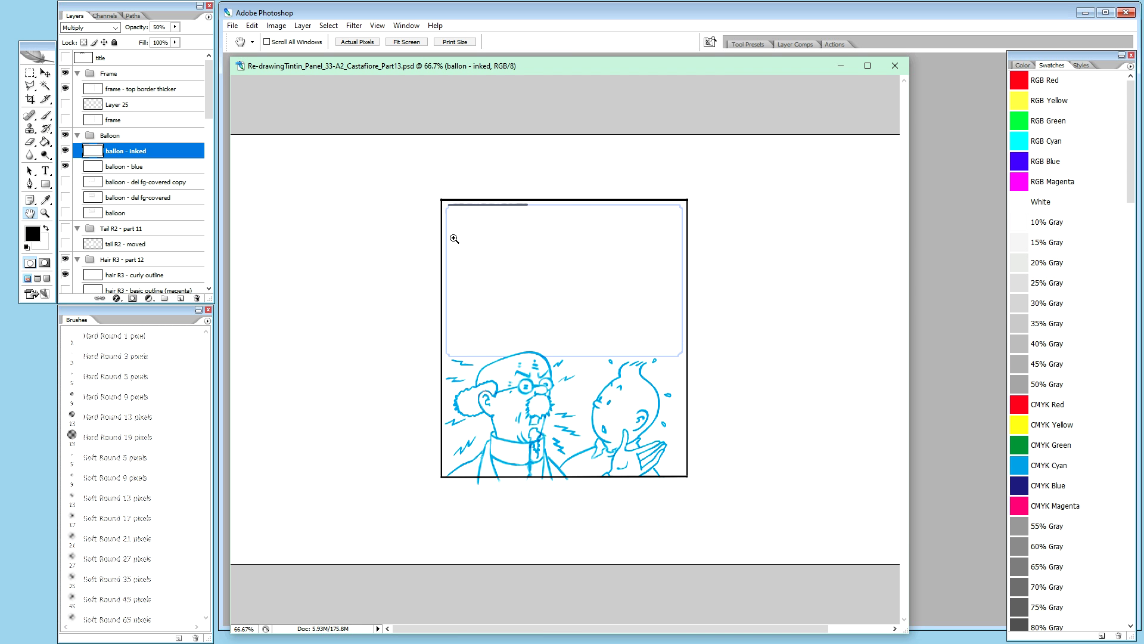
{"action": "key", "text": "ctrl+plus"}
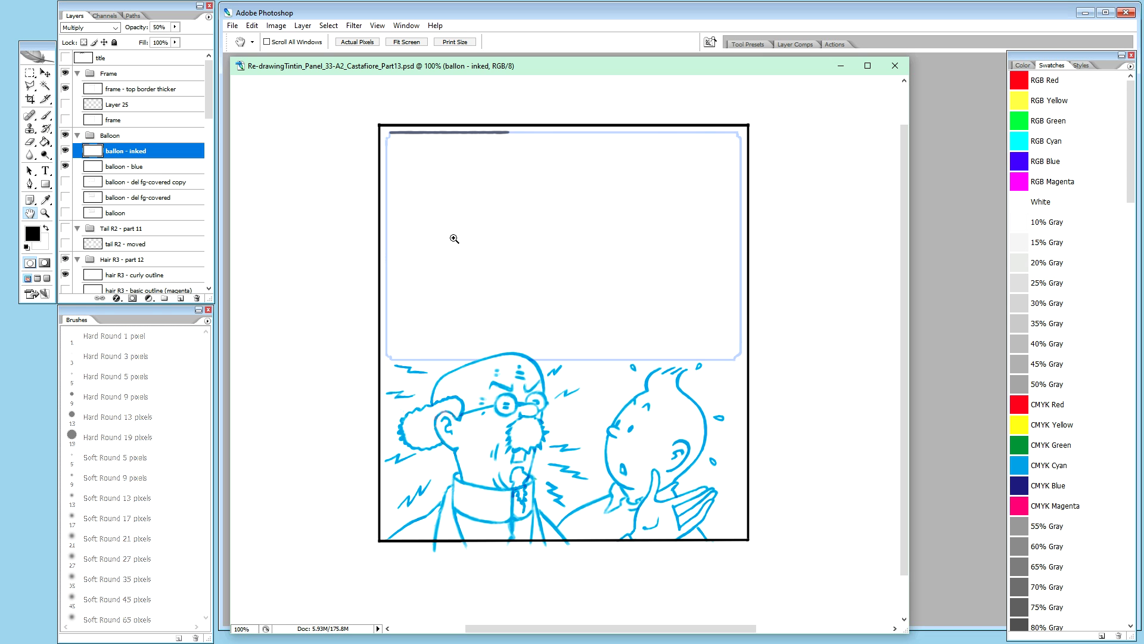
{"action": "key", "text": "ctrl+plus"}
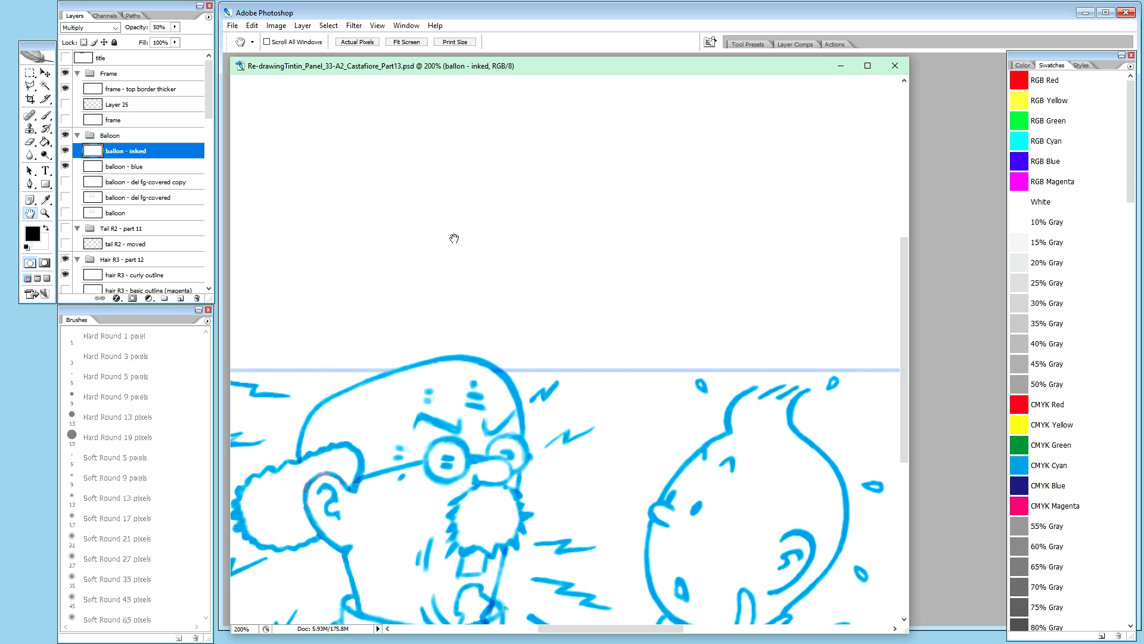
{"action": "mouse_move", "coordinate": [463, 367]}
{"action": "left_mouse_down"}
{"action": "mouse_move", "coordinate": [692, 359]}
{"action": "mouse_move", "coordinate": [669, 480]}
{"action": "left_mouse_up"}
{"action": "left_click_drag", "start_coordinate": [768, 201], "coordinate": [737, 452]}
{"action": "mouse_move", "coordinate": [775, 408]}
{"action": "left_mouse_down"}
{"action": "mouse_move", "coordinate": [536, 419]}
{"action": "mouse_move", "coordinate": [651, 404]}
{"action": "mouse_move", "coordinate": [654, 391]}
{"action": "left_mouse_up"}
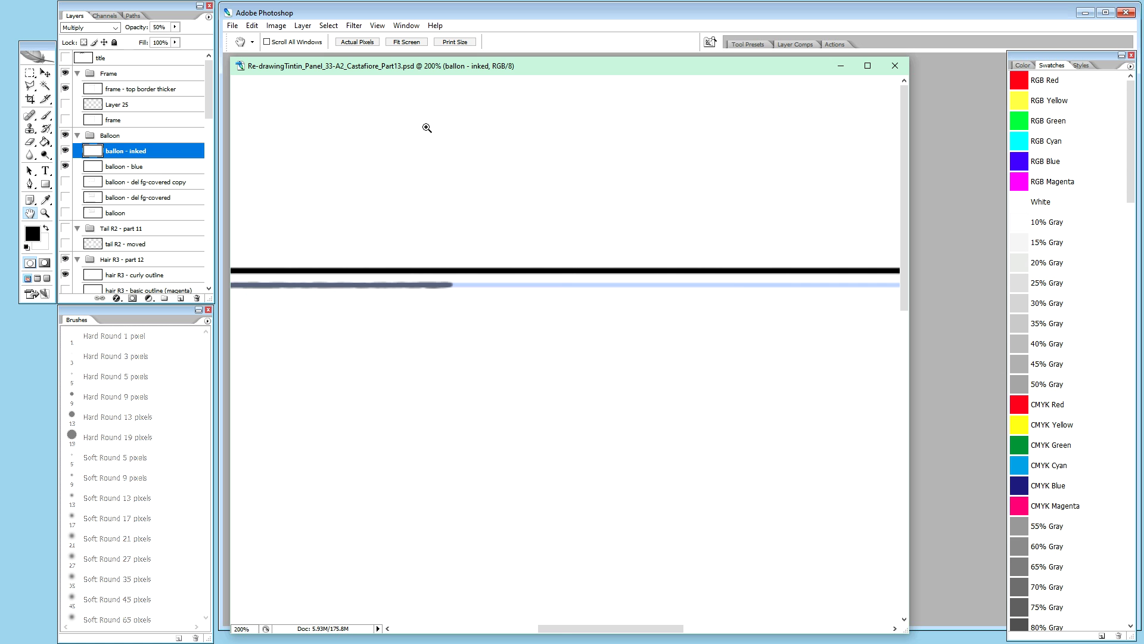
{"action": "key", "text": "ctrl+plus"}
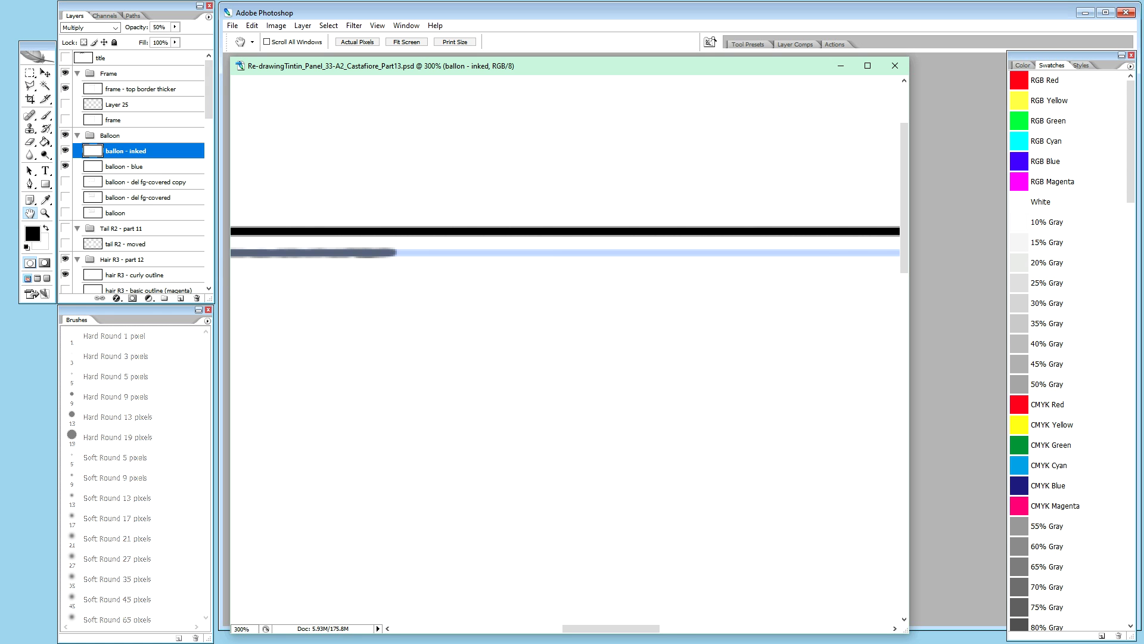
{"action": "key", "text": "ctrl+Tab"}
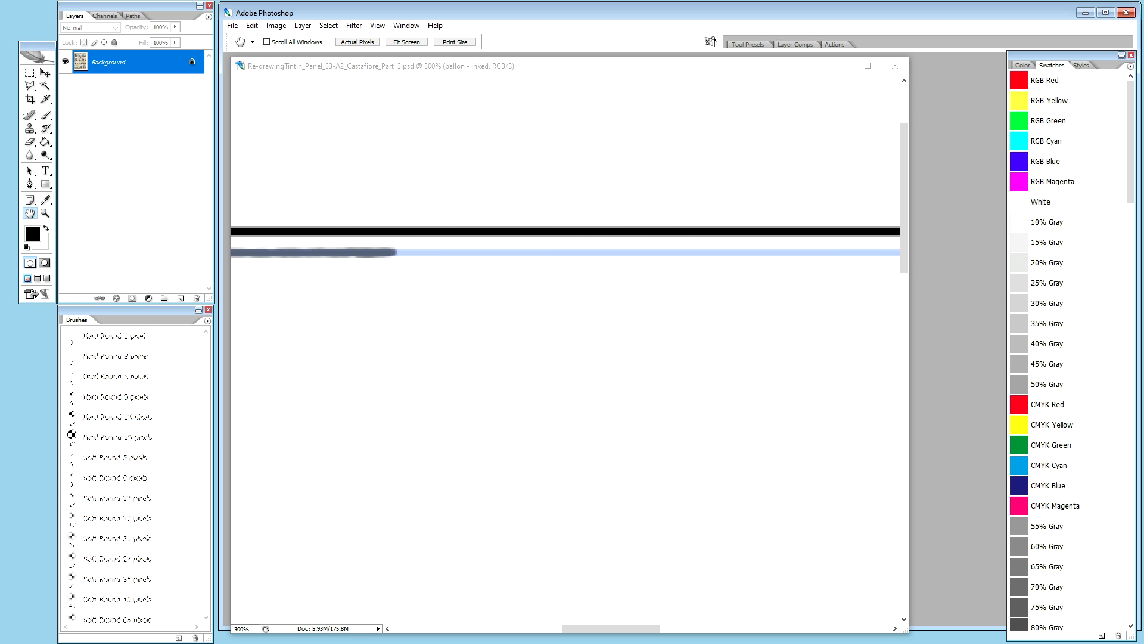
{"action": "left_click", "coordinate": [634, 67]}
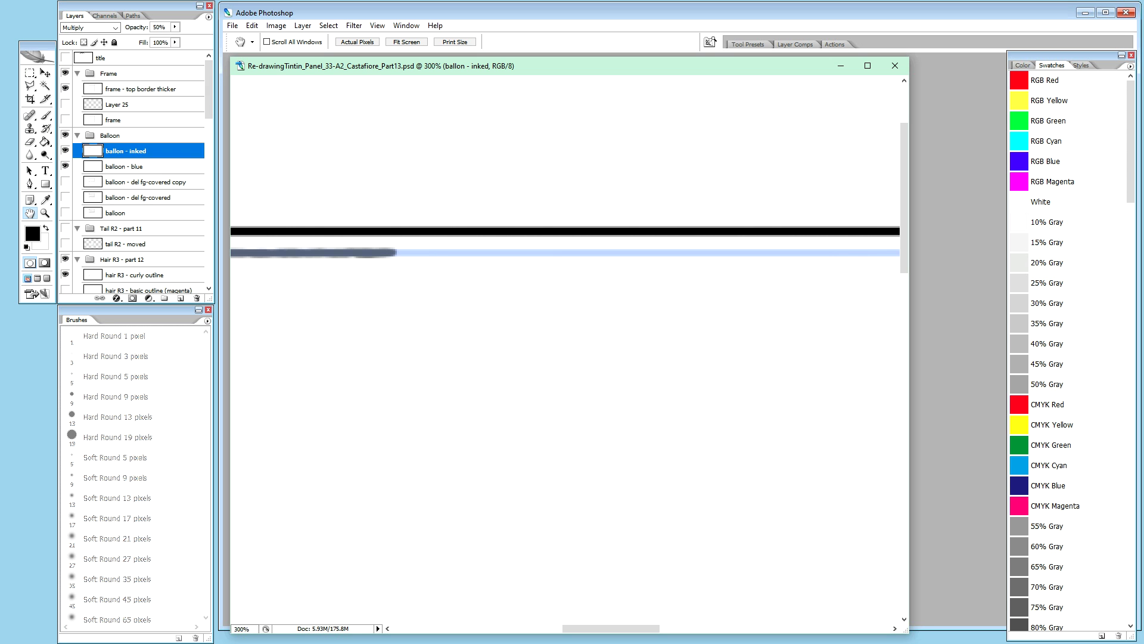
{"action": "key", "text": "ctrl+Tab"}
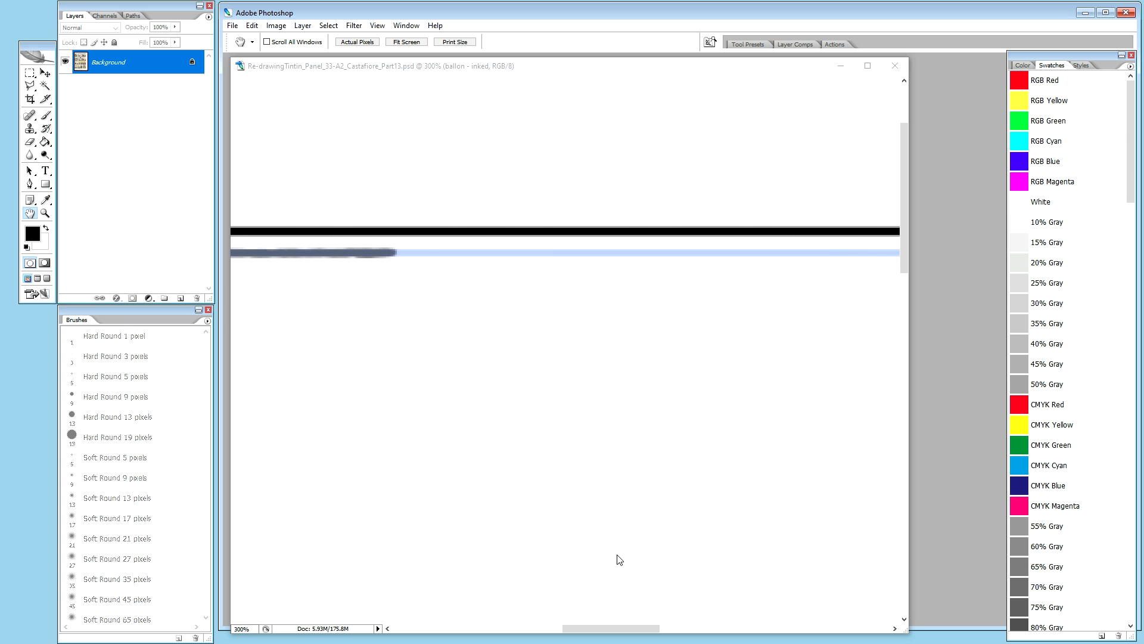
{"action": "left_click", "coordinate": [590, 71]}
Step: Widen the document window and frame the whole balloon at 200% zoom
{"action": "key", "text": "ctrl+minus"}
{"action": "key", "text": "ctrl+minus"}
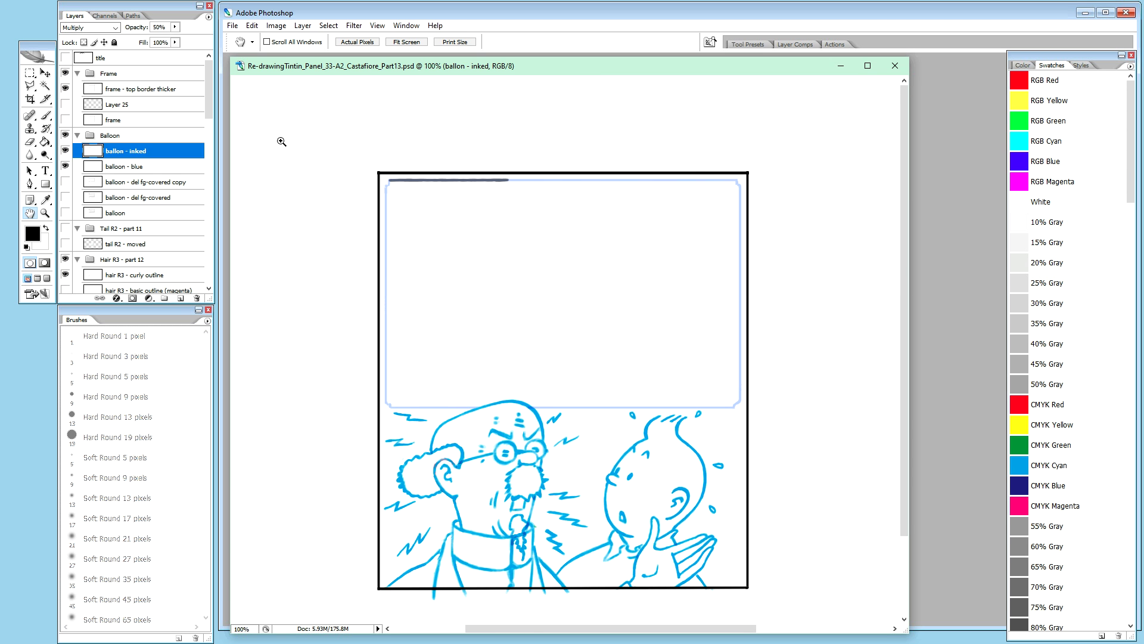
{"action": "key", "text": "ctrl+plus"}
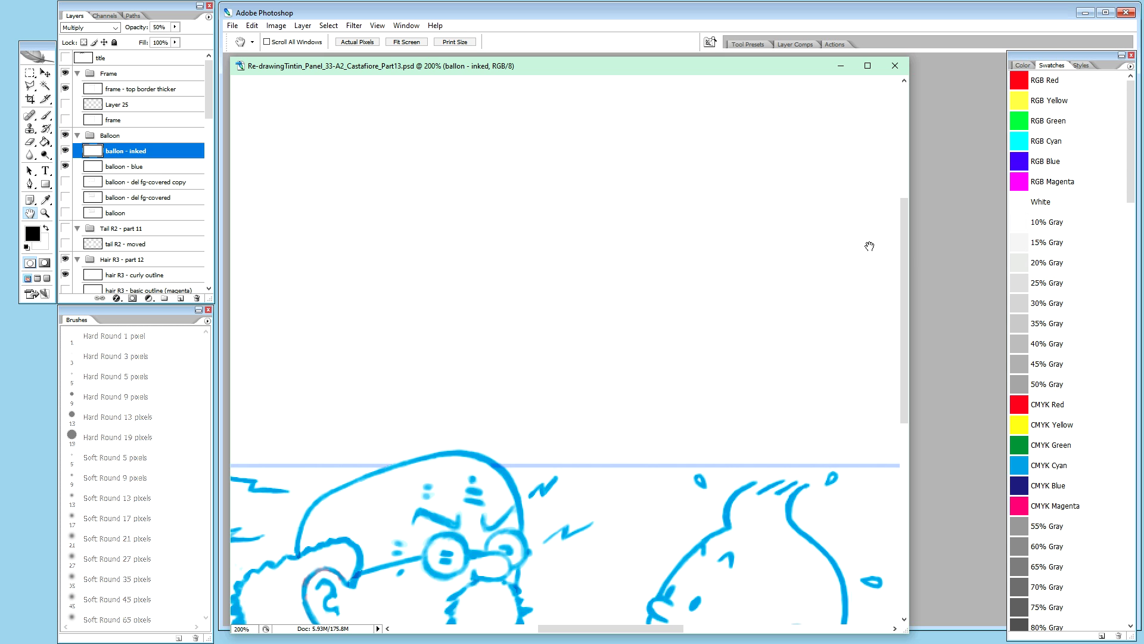
{"action": "left_click_drag", "start_coordinate": [909, 281], "coordinate": [1002, 281]}
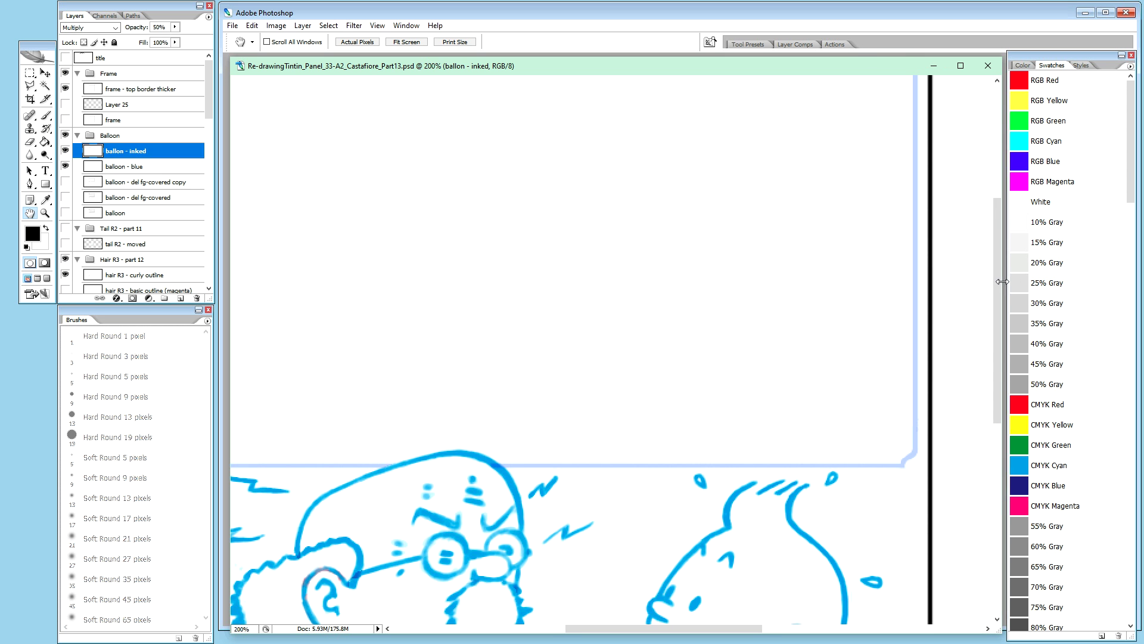
{"action": "left_click_drag", "start_coordinate": [368, 162], "coordinate": [431, 259]}
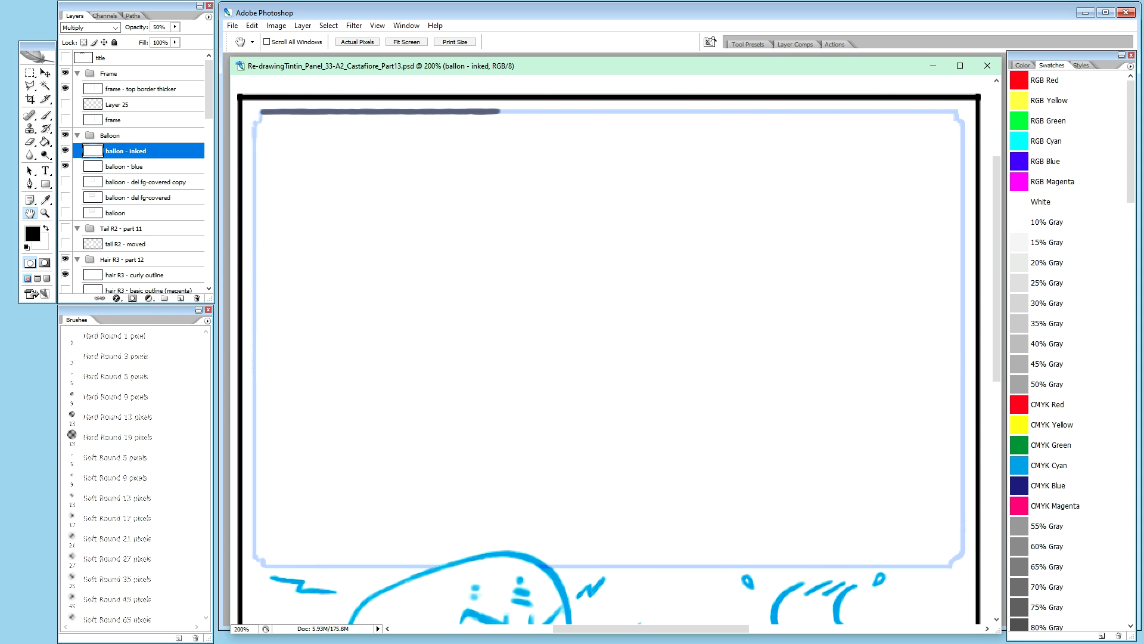
{"action": "key", "text": "ctrl+Tab"}
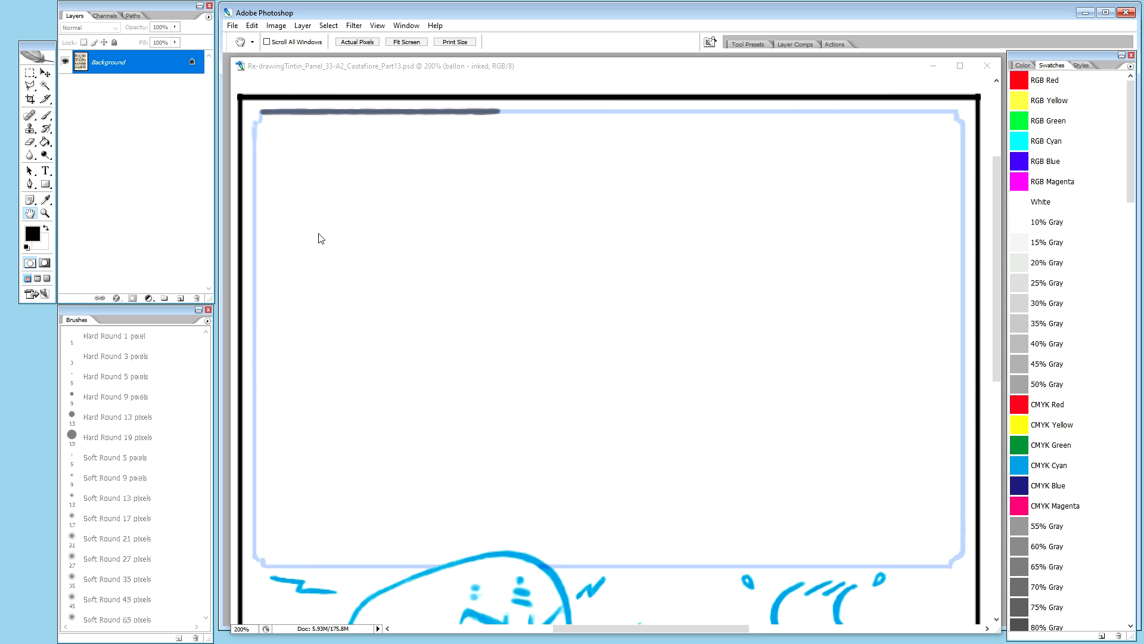
{"action": "left_click", "coordinate": [627, 71]}
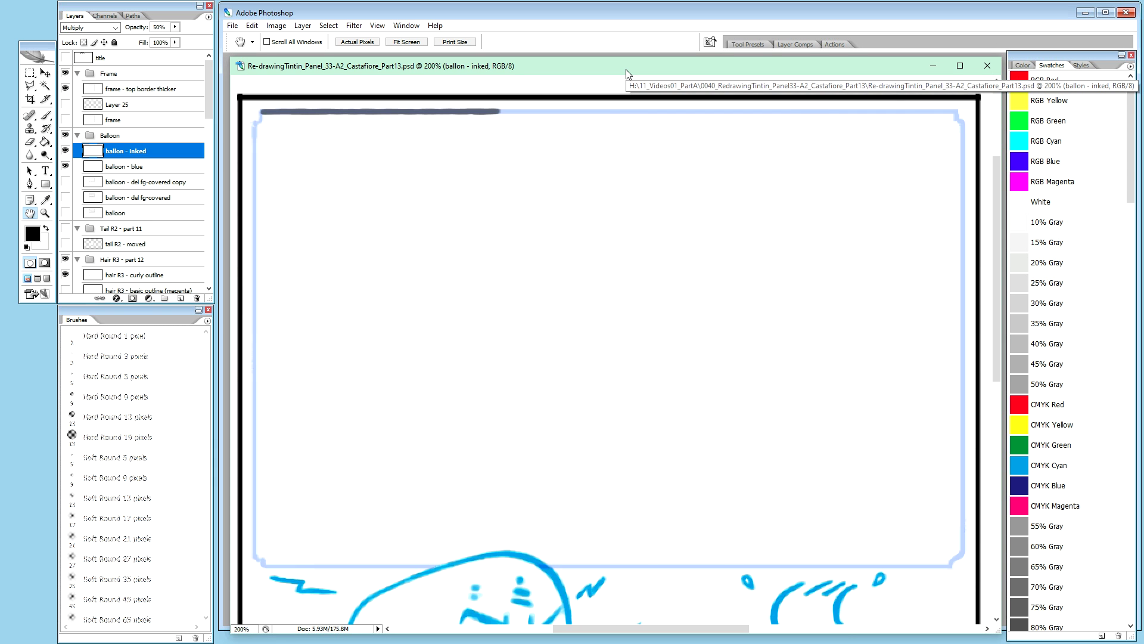
Step: Duplicate the "ballon - inked" layer and rename the copy "guides"
{"action": "key", "text": "ctrl+minus"}
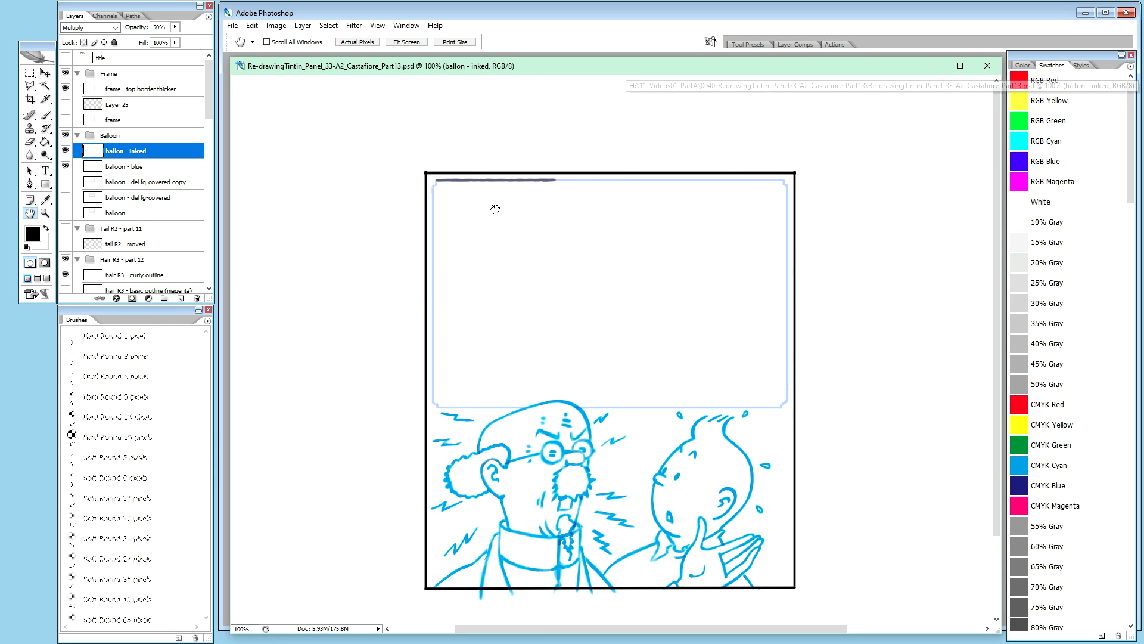
{"action": "left_click", "coordinate": [117, 151]}
{"action": "key", "text": "ctrl+j"}
{"action": "double_click", "coordinate": [130, 152]}
{"action": "type", "text": "guides"}
{"action": "key", "text": "Return"}
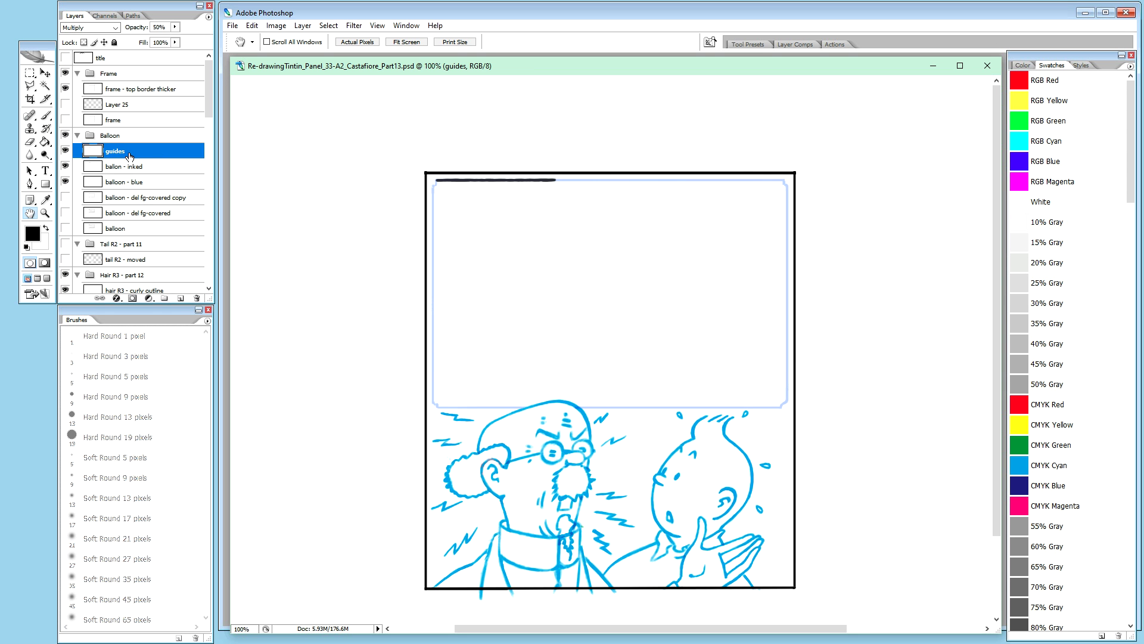
Step: Show only the "guides" layer and cover its copied ink line with white using the Pencil
{"action": "left_click", "coordinate": [66, 151], "text": "alt"}
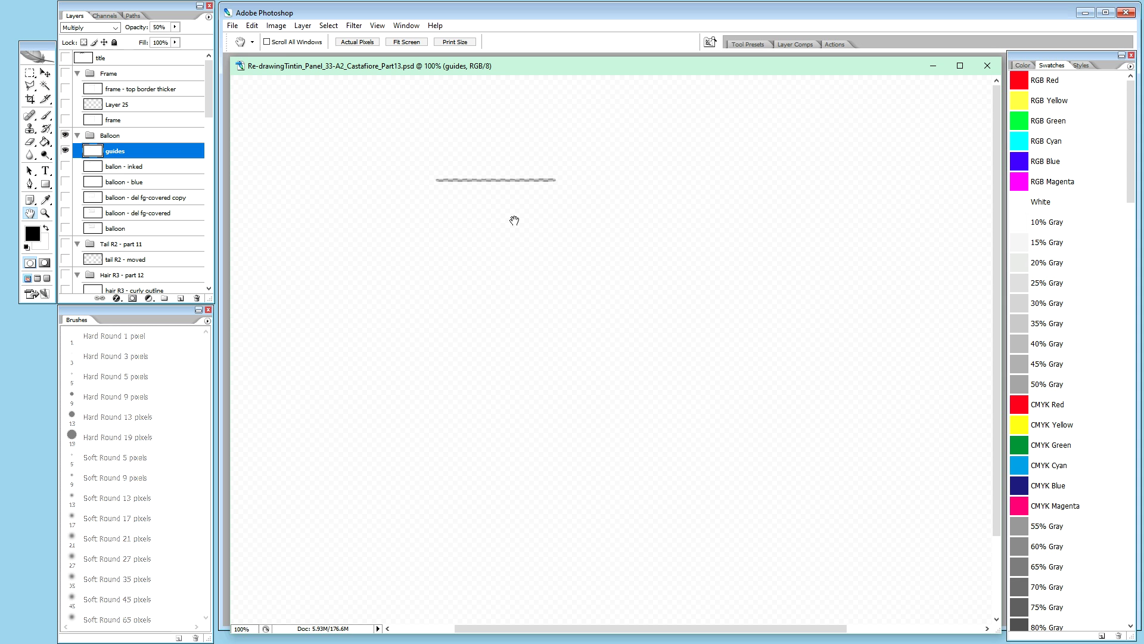
{"action": "key", "text": "b"}
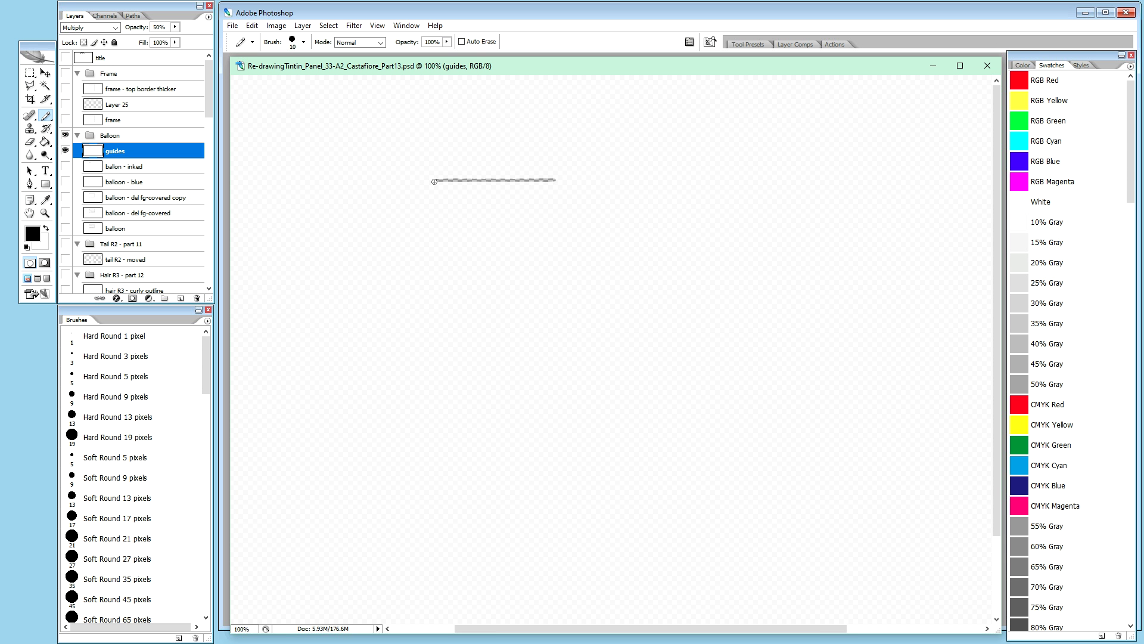
{"action": "key", "text": "x"}
{"action": "left_click_drag", "start_coordinate": [435, 179], "coordinate": [553, 178]}
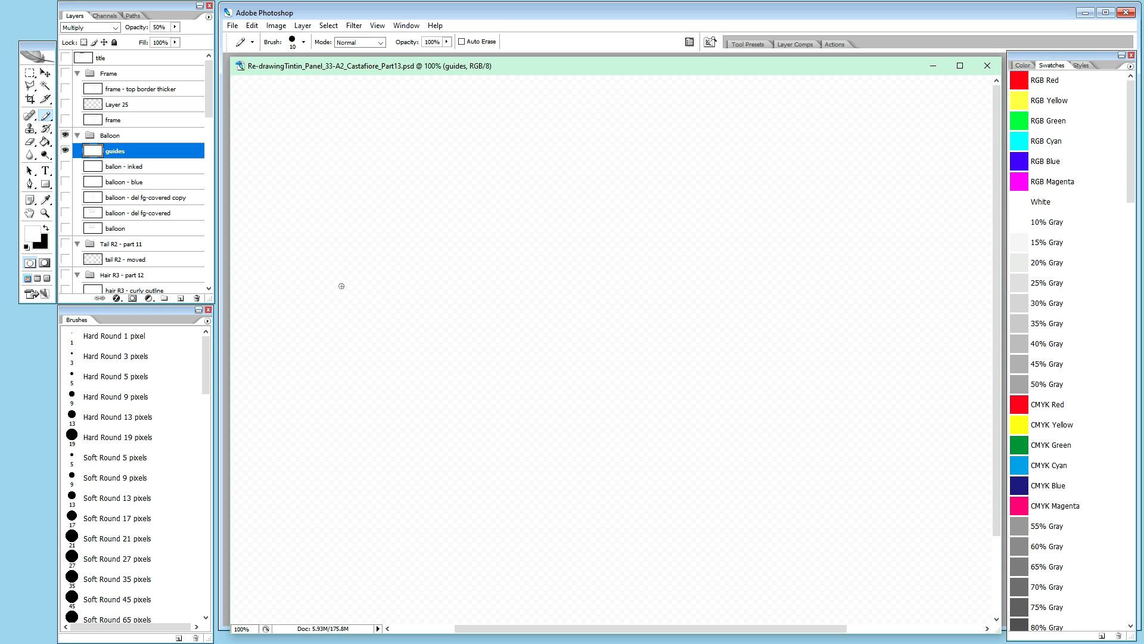
Step: Set the "guides" layer's opacity to 100%
{"action": "left_click", "coordinate": [128, 168]}
{"action": "left_click", "coordinate": [127, 156]}
{"action": "key", "text": "ctrl+alt+z"}
{"action": "left_click", "coordinate": [124, 168]}
{"action": "left_click", "coordinate": [133, 150]}
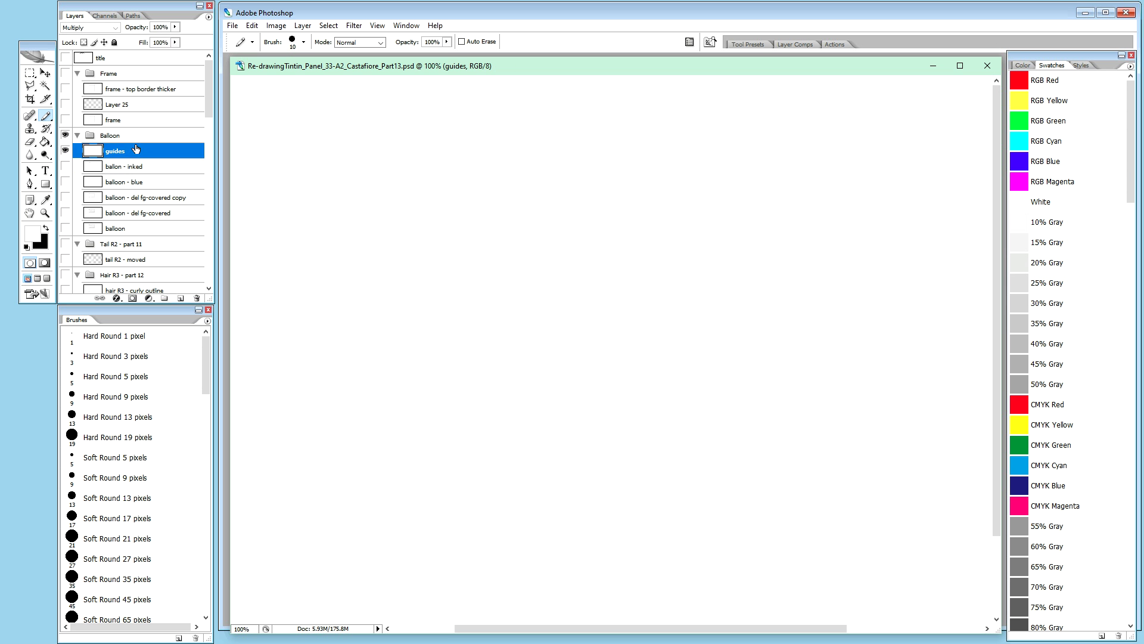
Step: Hide the "guides" layer, show the "ballon - inked" layer and set its opacity to 100%
{"action": "left_click", "coordinate": [66, 151]}
{"action": "left_click", "coordinate": [65, 166]}
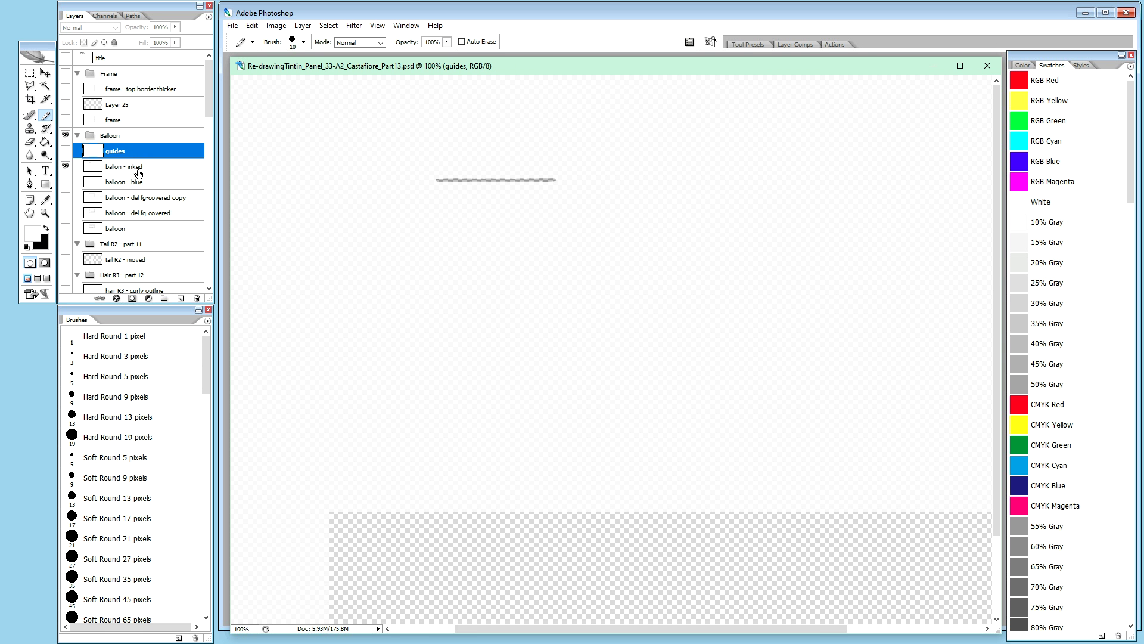
{"action": "left_click", "coordinate": [134, 169]}
{"action": "key", "text": "0"}
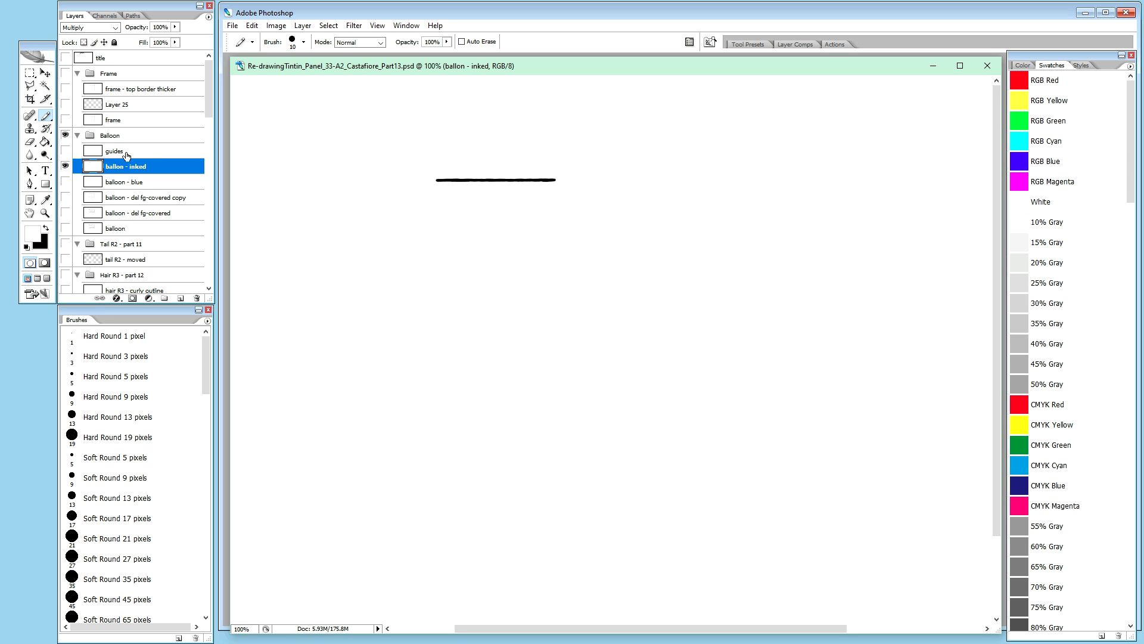
Step: Swap visibility from "ballon - inked" back to the selected "guides" layer and also show the "tail R2 - moved" layer
{"action": "left_click", "coordinate": [65, 168]}
{"action": "left_click", "coordinate": [65, 151]}
{"action": "left_click", "coordinate": [119, 152]}
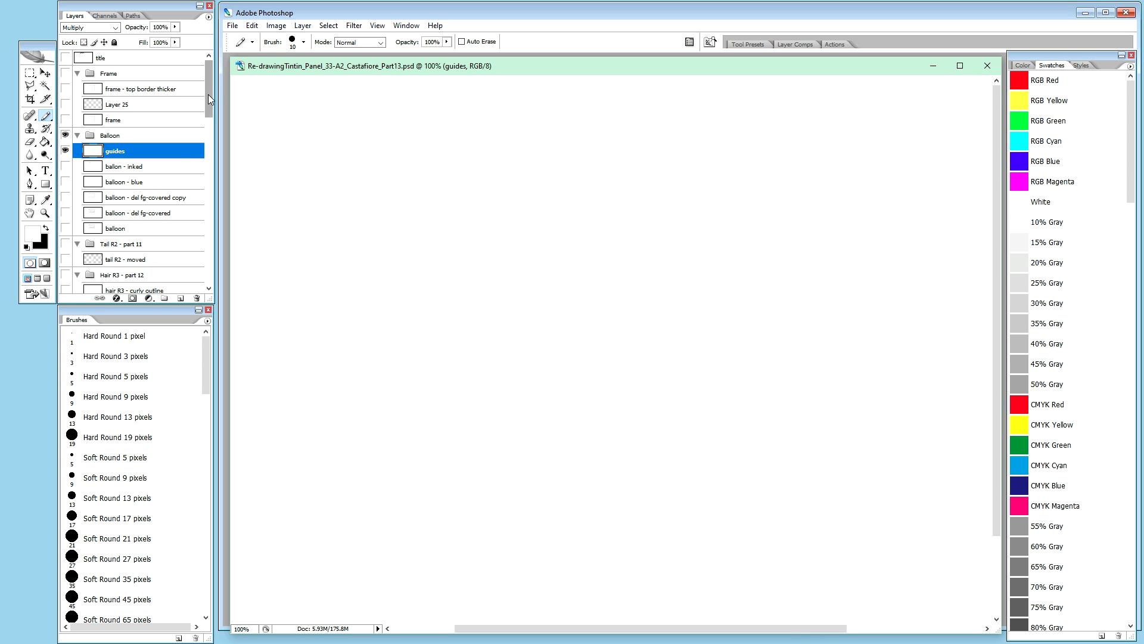
{"action": "left_click_drag", "start_coordinate": [209, 94], "coordinate": [207, 121]}
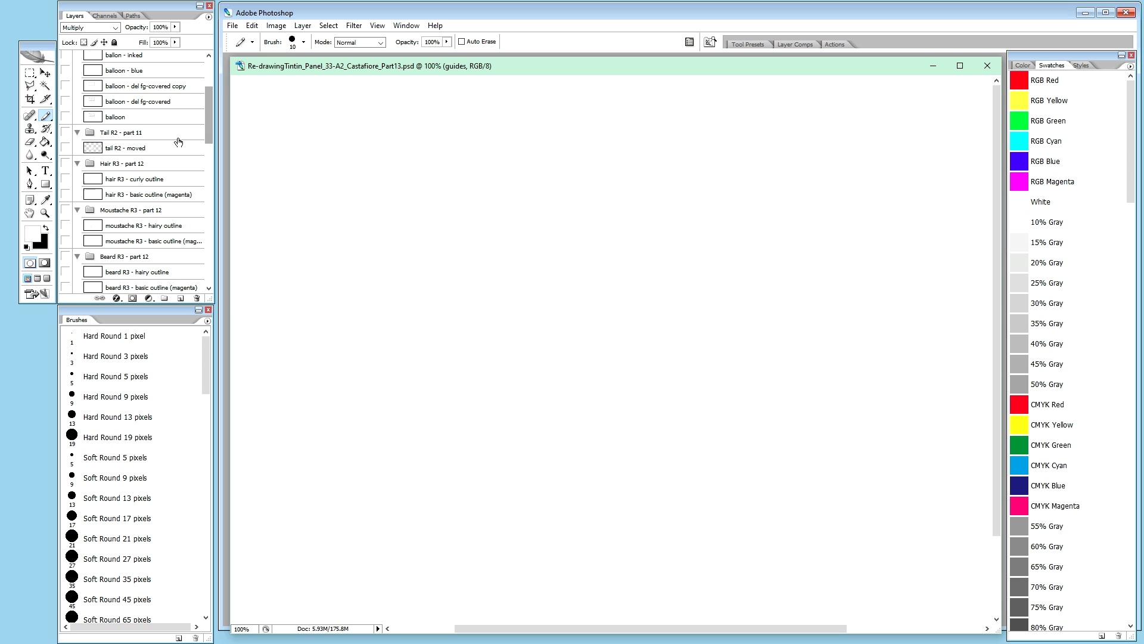
{"action": "left_click", "coordinate": [66, 148]}
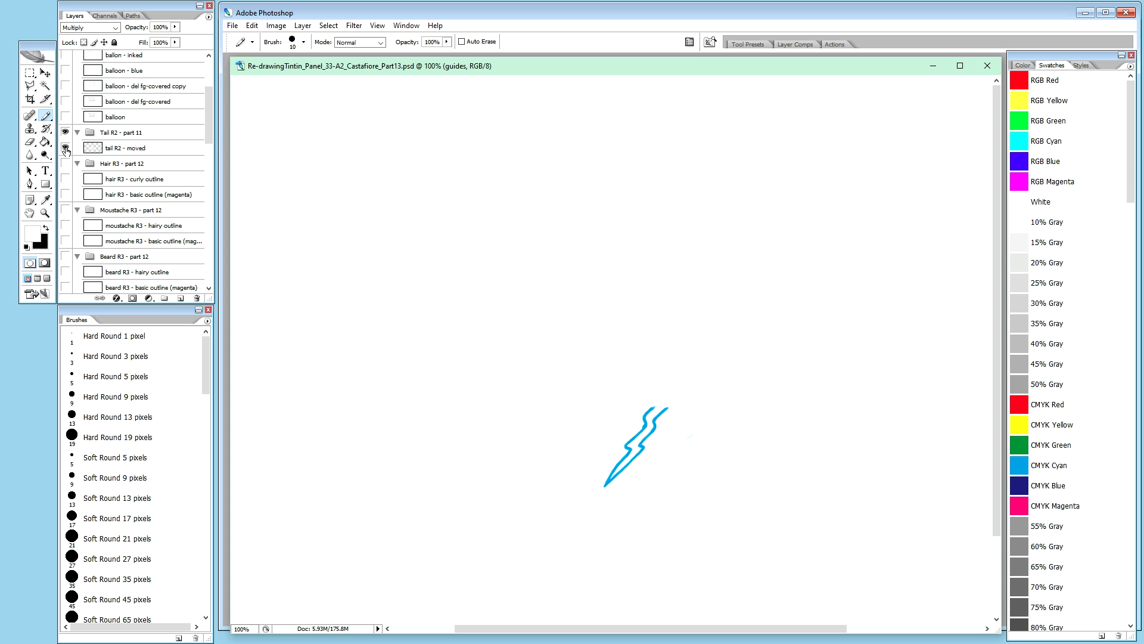
{"action": "left_click_drag", "start_coordinate": [210, 133], "coordinate": [208, 89]}
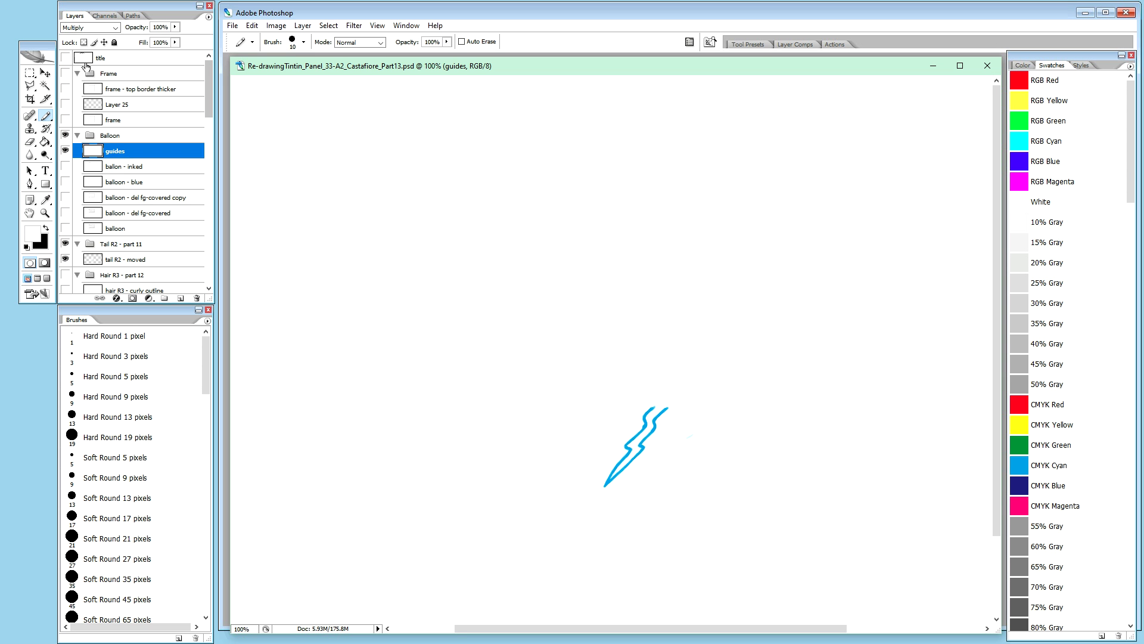
Step: Show the "frame - top border thicker", "ballon - inked" and "balloon - blue" layers, keeping the "guides" layer selected
{"action": "left_click", "coordinate": [65, 89]}
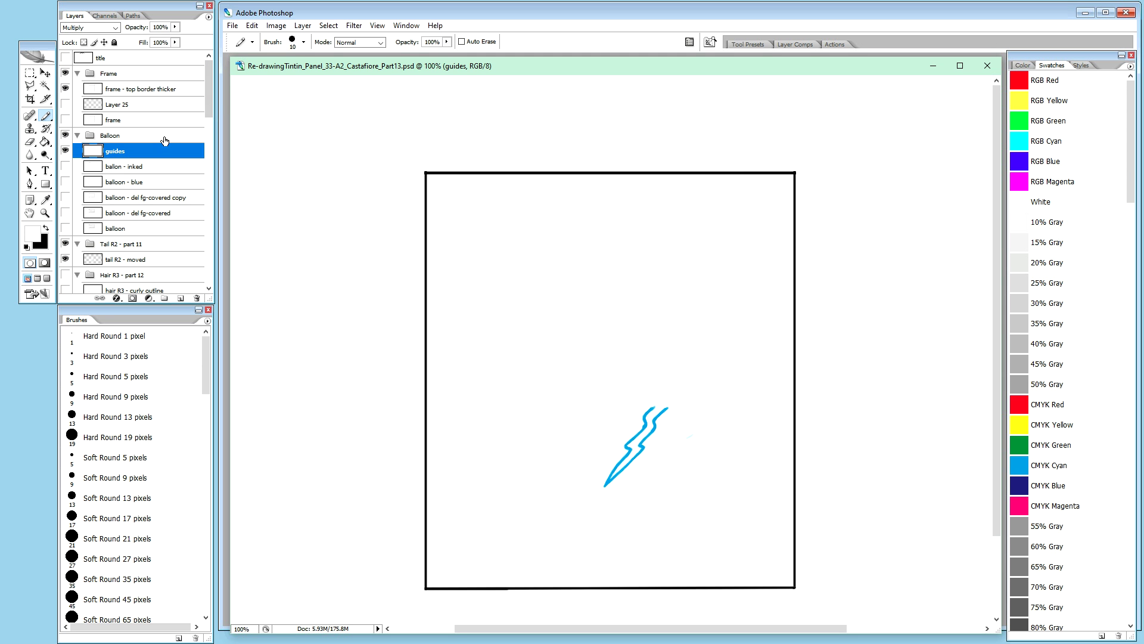
{"action": "left_click", "coordinate": [65, 166]}
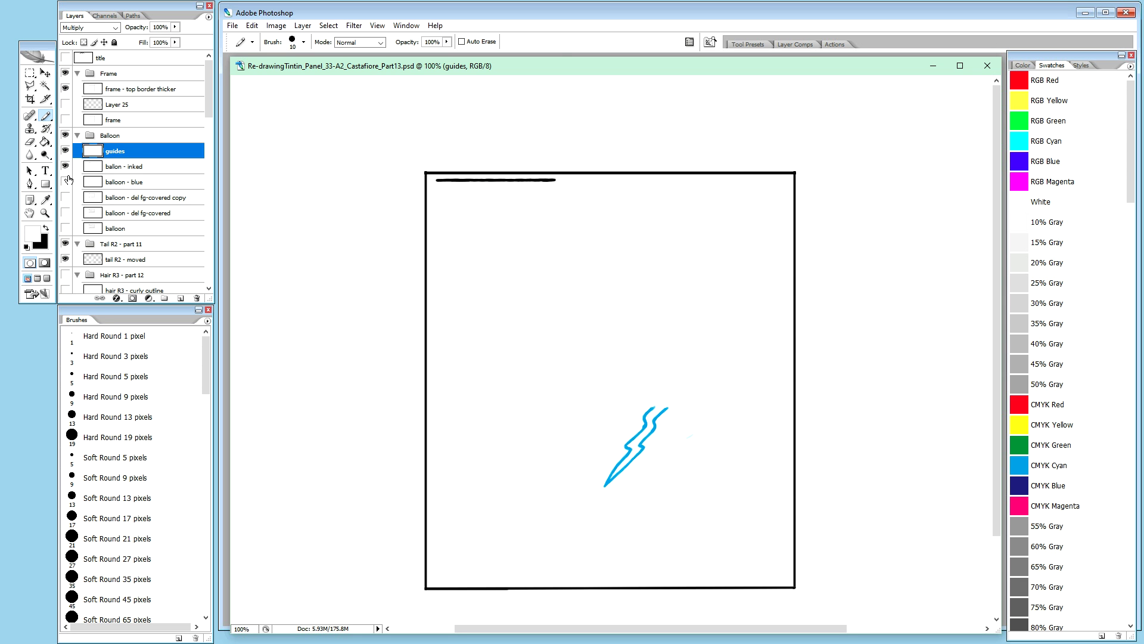
{"action": "left_click", "coordinate": [65, 182]}
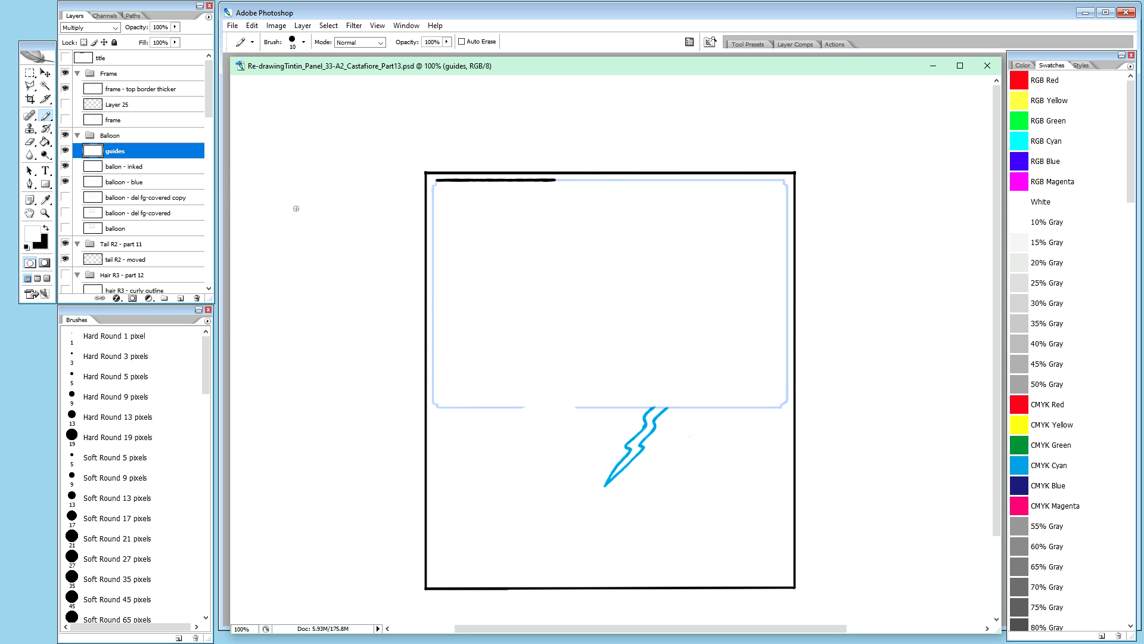
{"action": "left_click", "coordinate": [127, 166]}
{"action": "left_click", "coordinate": [140, 151]}
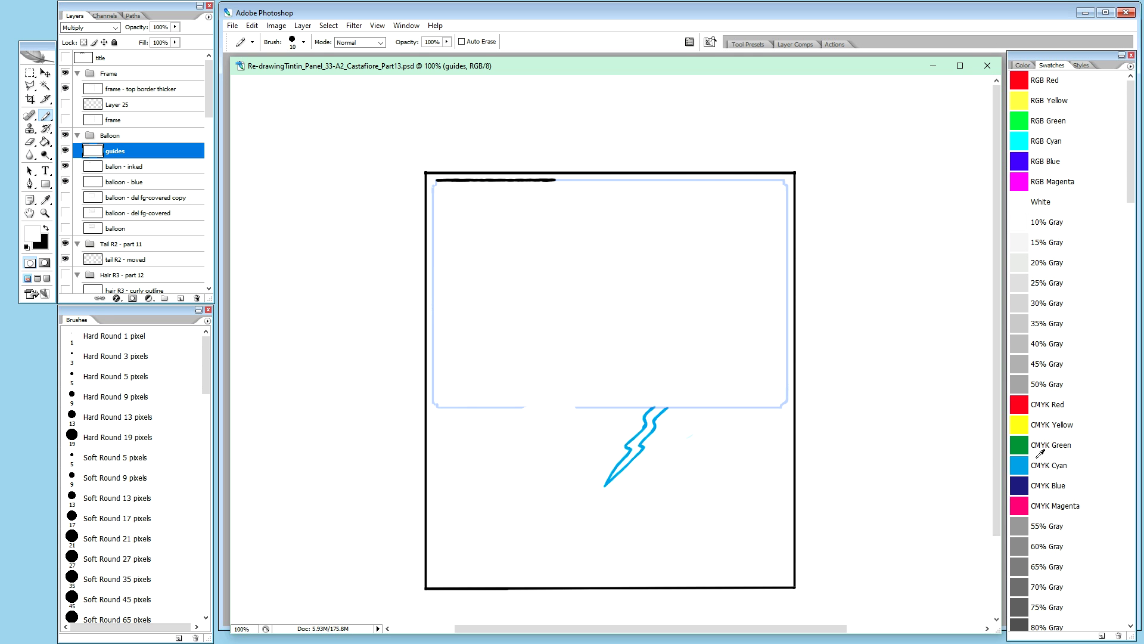
Step: On the "guides" layer, paint seven 50% Gray marks spaced above the frame's top border with the Pencil at 50% opacity
{"action": "left_click", "coordinate": [1053, 380]}
{"action": "key", "text": "5"}
{"action": "key", "text": "0"}
{"action": "key", "text": "5"}
{"action": "left_click_drag", "start_coordinate": [605, 155], "coordinate": [605, 152]}
{"action": "left_click_drag", "start_coordinate": [606, 155], "coordinate": [606, 161]}
{"action": "left_click_drag", "start_coordinate": [515, 156], "coordinate": [514, 161]}
{"action": "left_click_drag", "start_coordinate": [700, 151], "coordinate": [700, 160]}
{"action": "left_click", "coordinate": [467, 162]}
{"action": "left_click", "coordinate": [560, 163]}
{"action": "left_click", "coordinate": [653, 162]}
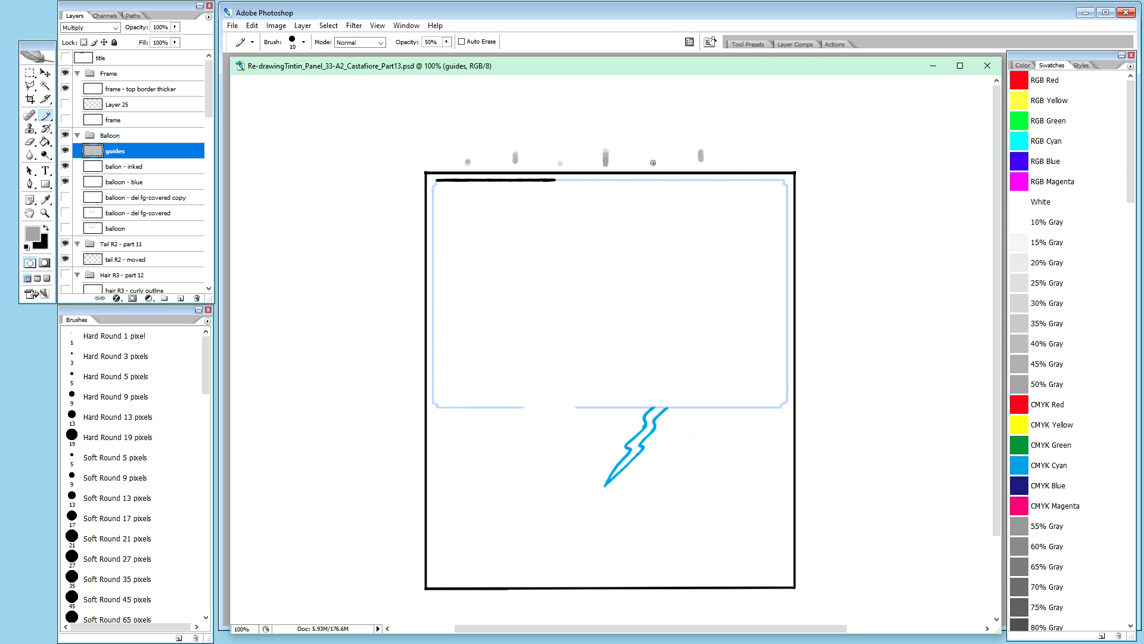
{"action": "left_click", "coordinate": [749, 161]}
Step: Select the "ballon - inked" layer and dab gray Pencil marks along the balloon's top edge
{"action": "left_click", "coordinate": [138, 169]}
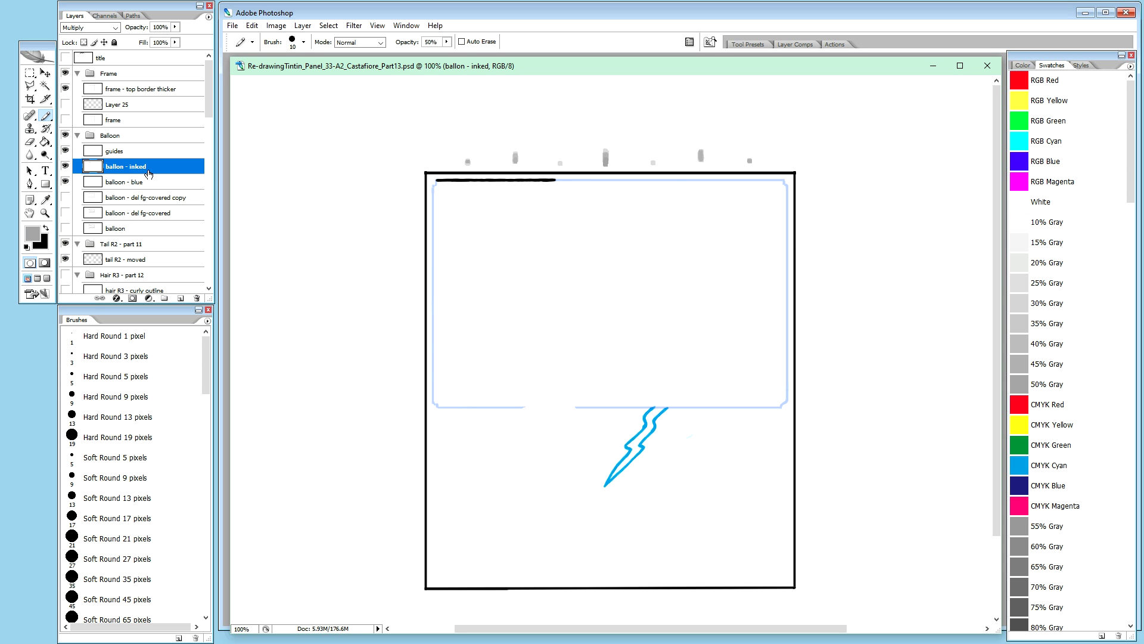
{"action": "left_click", "coordinate": [606, 179]}
{"action": "left_click", "coordinate": [627, 180]}
{"action": "left_click", "coordinate": [629, 179]}
{"action": "left_click", "coordinate": [630, 179]}
{"action": "left_click", "coordinate": [624, 181]}
Step: Zoom the panel document to 200% at the balloon's top edge and narrow its window to about half the width
{"action": "key", "text": "ctrl+Tab"}
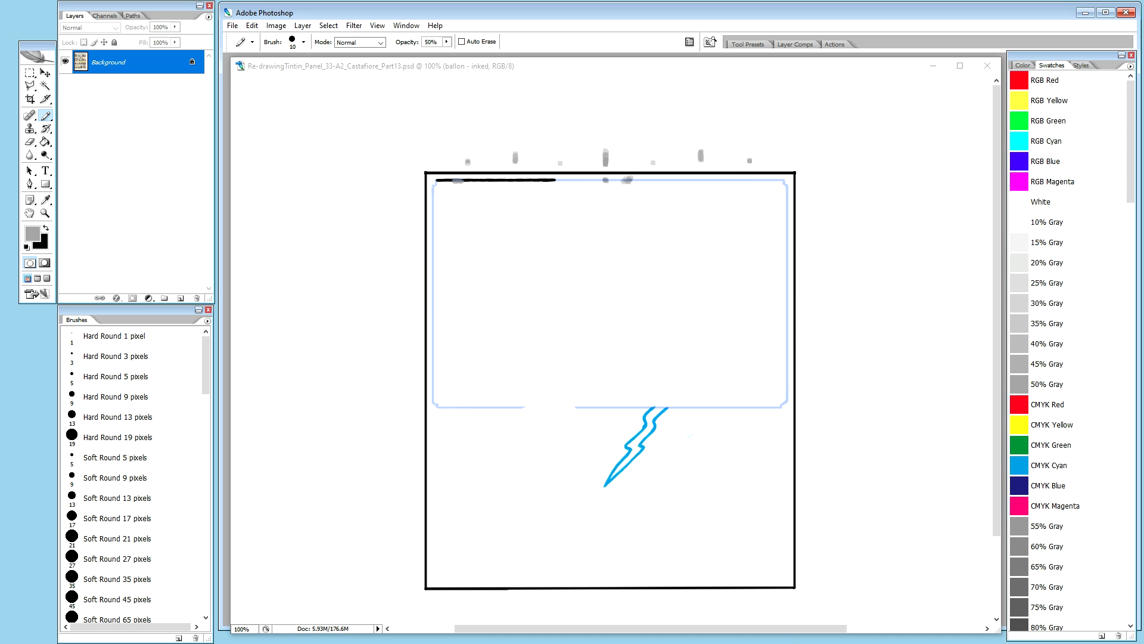
{"action": "key", "text": "h"}
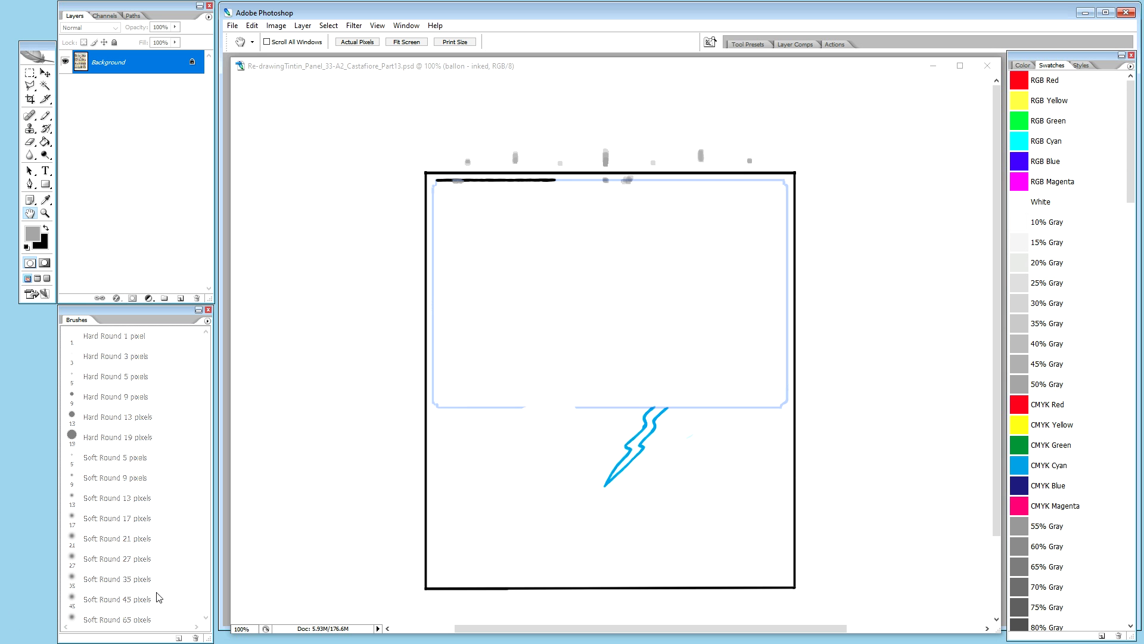
{"action": "left_click", "coordinate": [594, 70]}
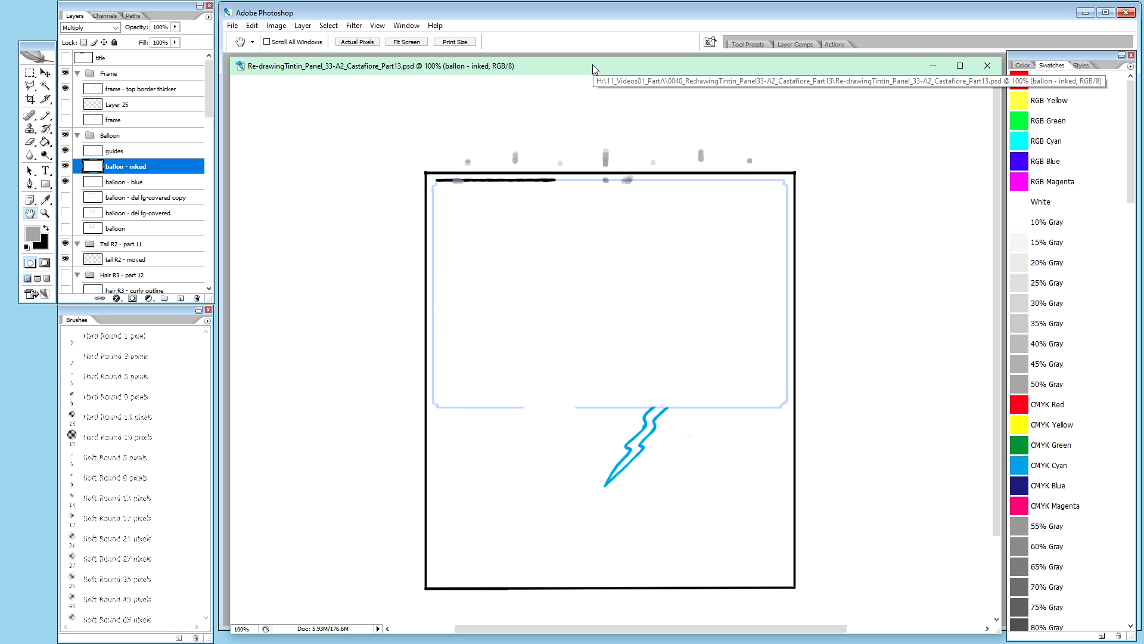
{"action": "key", "text": "ctrl+plus"}
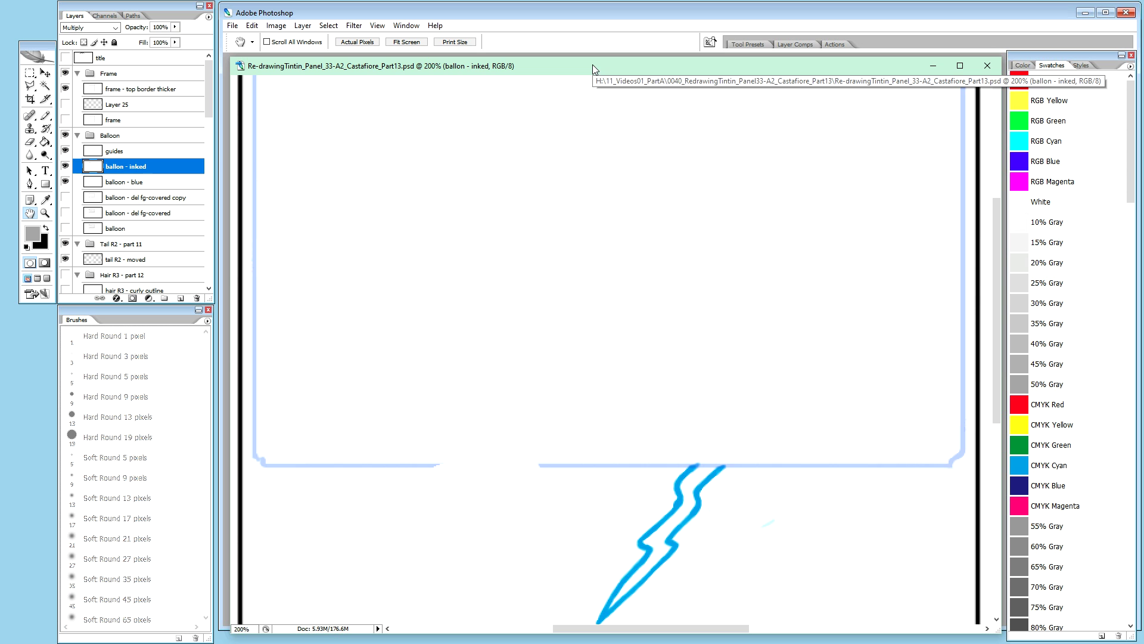
{"action": "left_click_drag", "start_coordinate": [995, 252], "coordinate": [996, 181]}
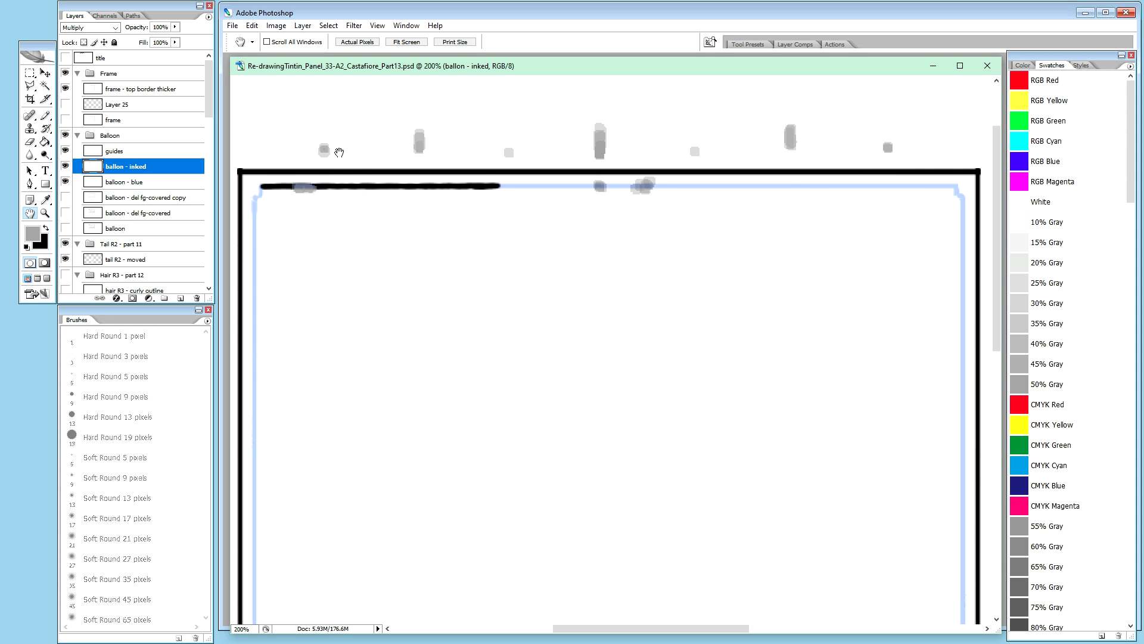
{"action": "left_click", "coordinate": [122, 179]}
{"action": "left_click", "coordinate": [124, 168]}
{"action": "left_click_drag", "start_coordinate": [1003, 173], "coordinate": [614, 212]}
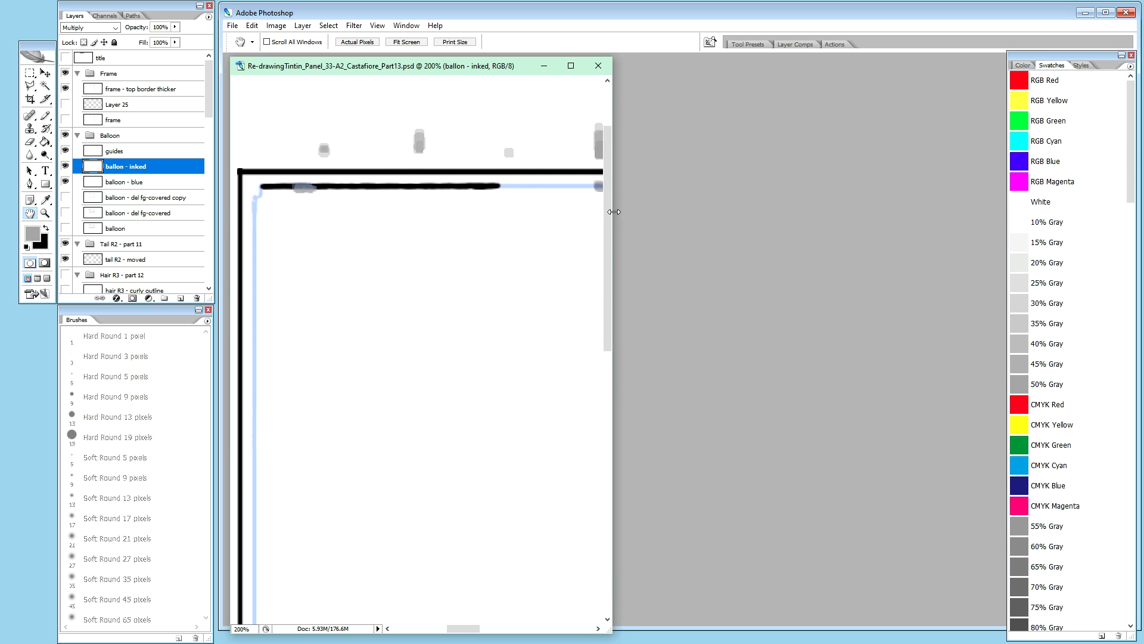
{"action": "left_click_drag", "start_coordinate": [614, 212], "coordinate": [613, 211]}
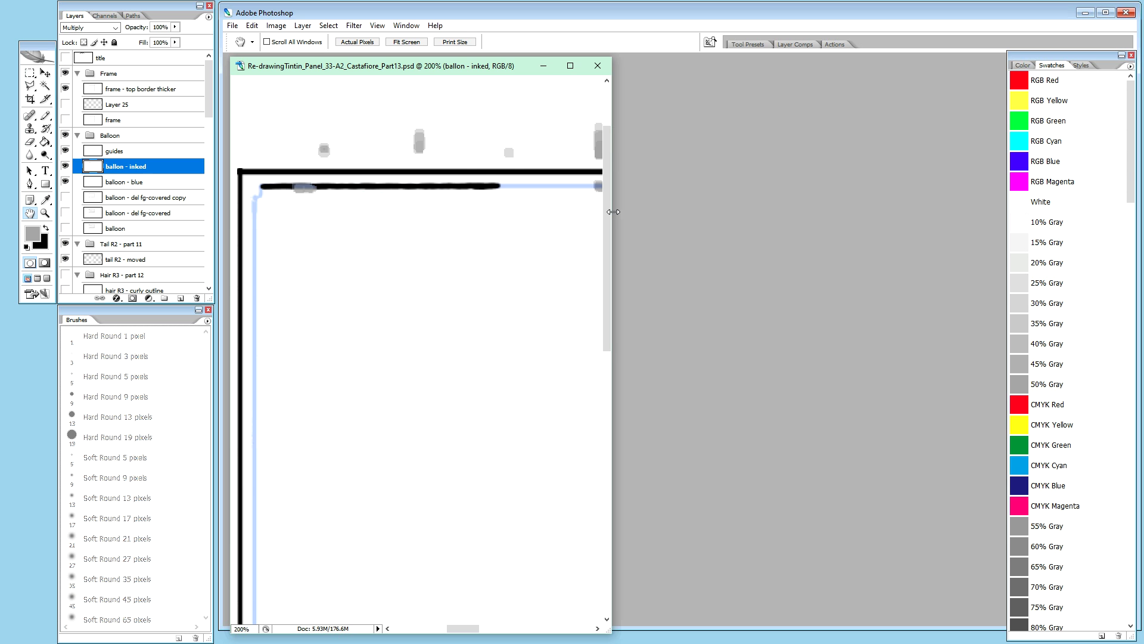
{"action": "left_click_drag", "start_coordinate": [613, 212], "coordinate": [612, 212]}
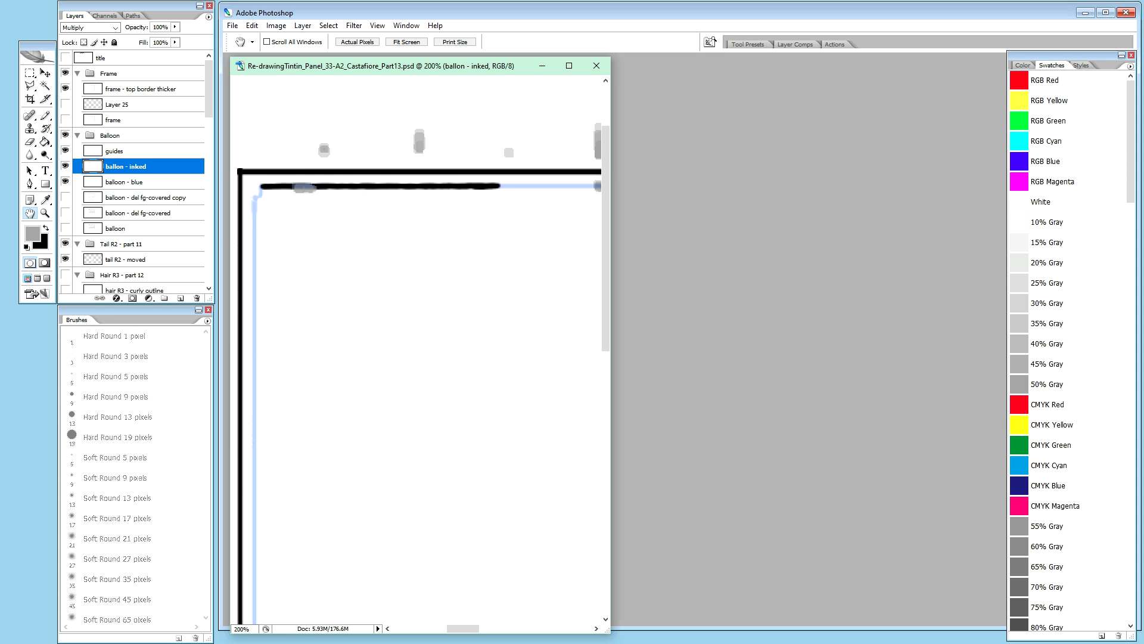
Step: Reset to the default colours and brush black over the gray mark and left end of the balloon's top line
{"action": "key", "text": "ctrl+Tab"}
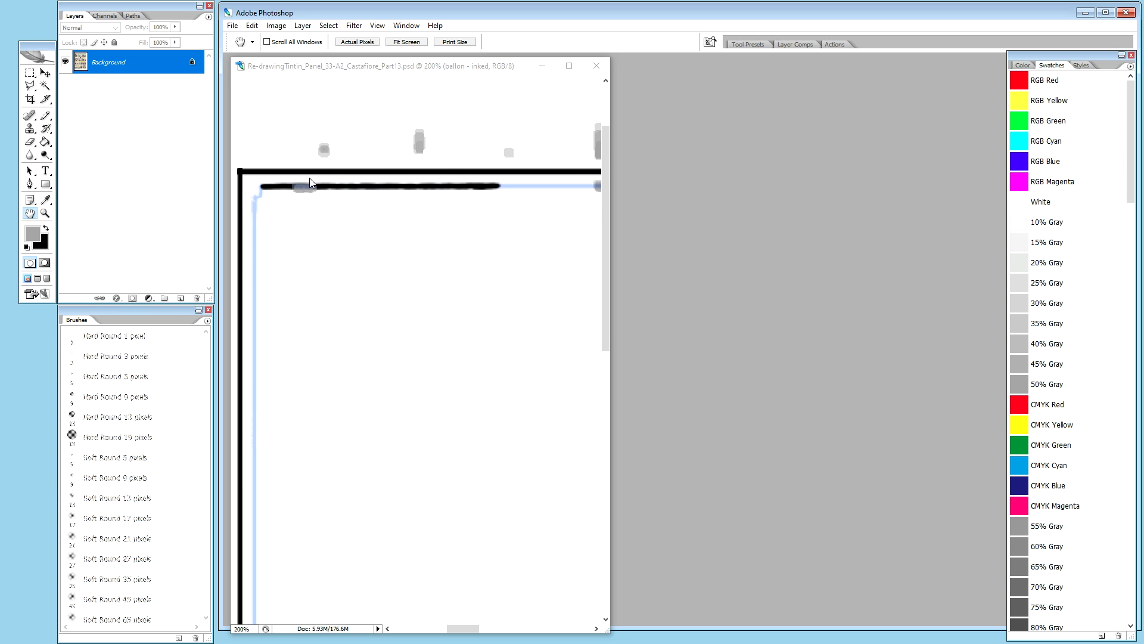
{"action": "left_click", "coordinate": [349, 69]}
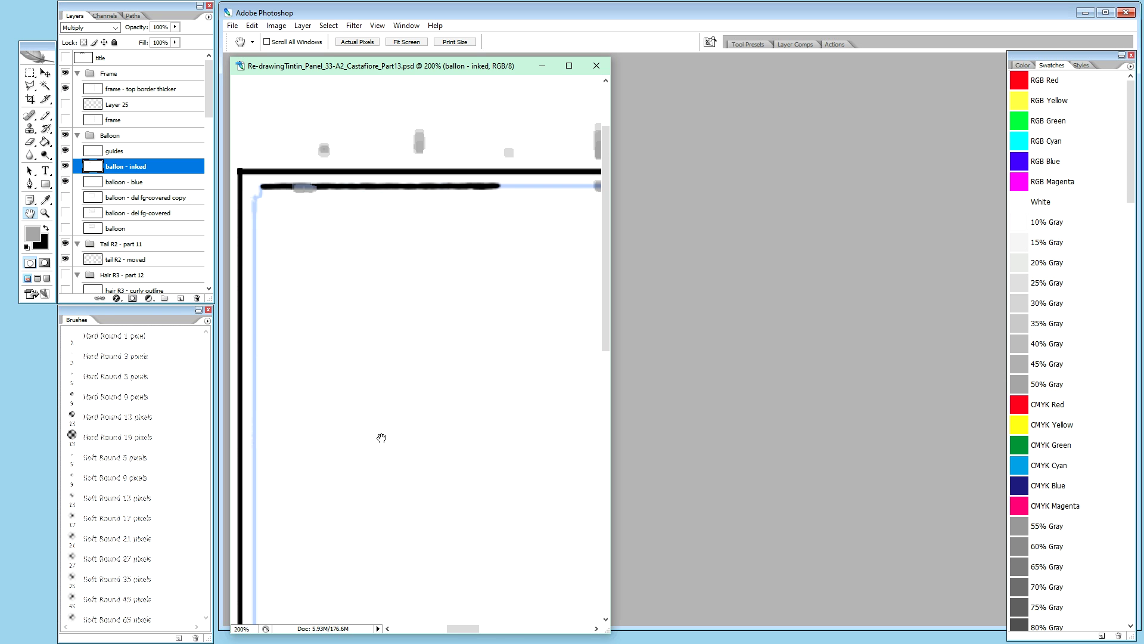
{"action": "left_click", "coordinate": [503, 630]}
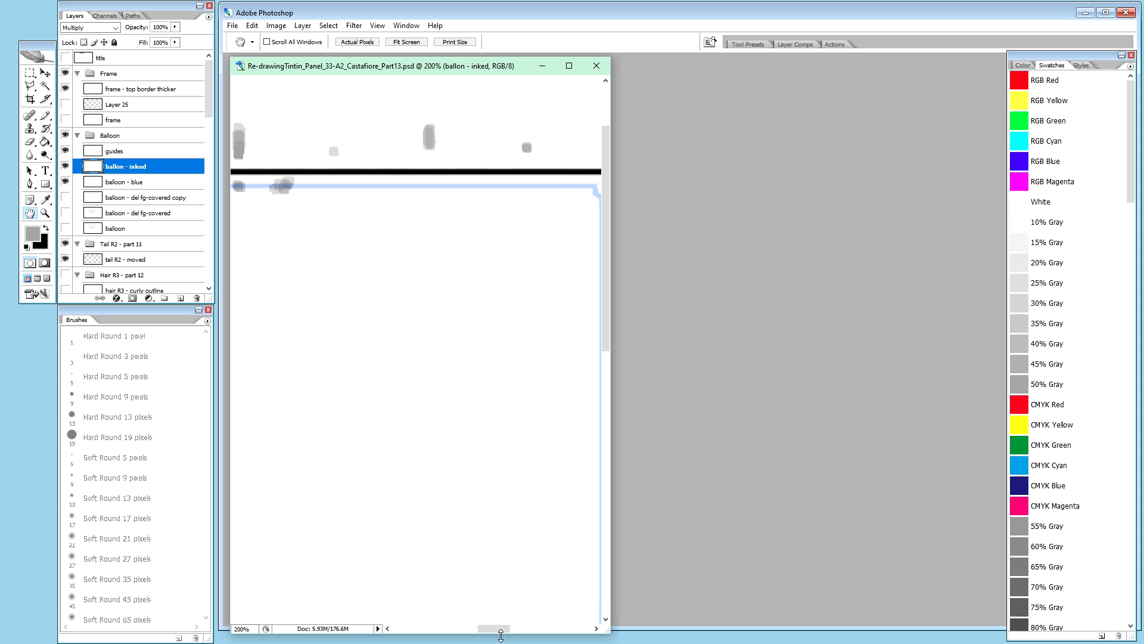
{"action": "left_click_drag", "start_coordinate": [500, 633], "coordinate": [471, 640]}
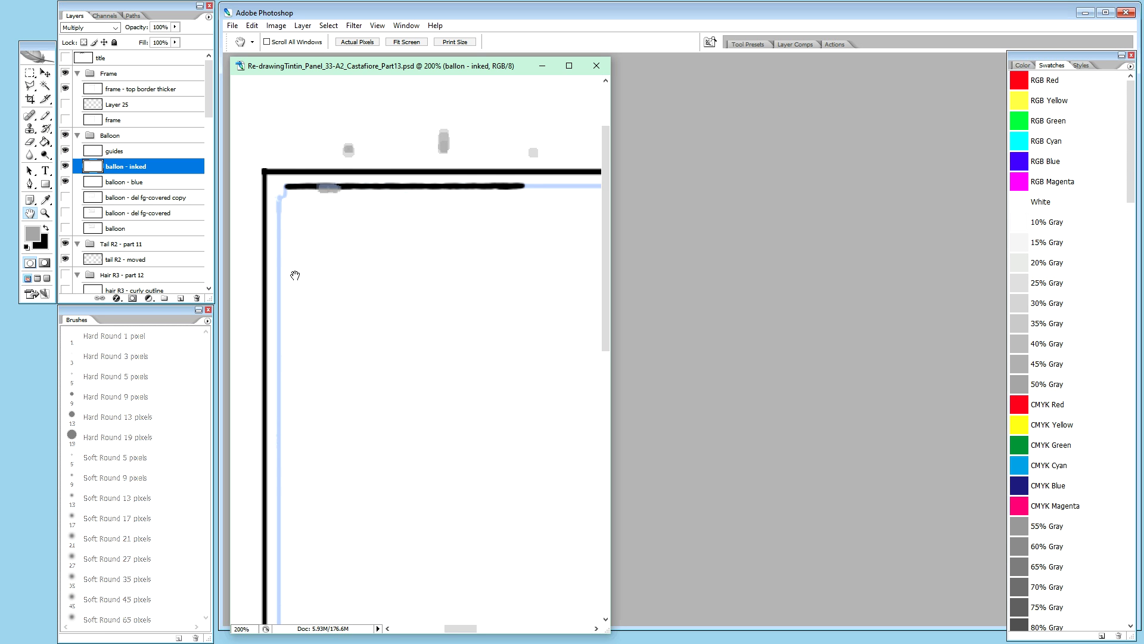
{"action": "key", "text": "x"}
{"action": "key", "text": "d"}
{"action": "key", "text": "b"}
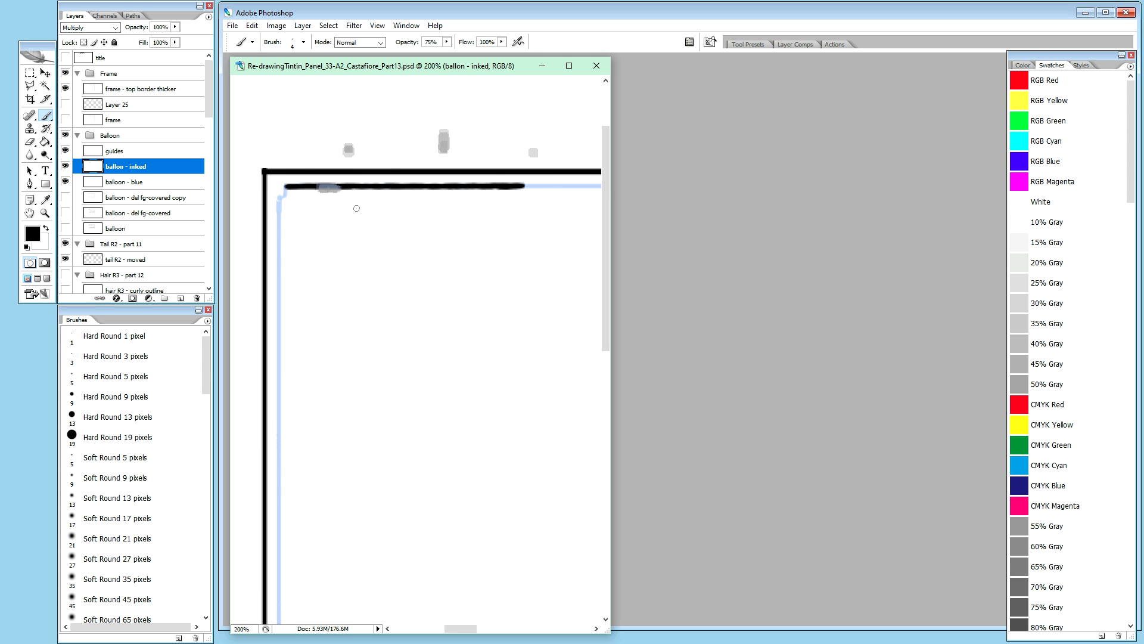
{"action": "key", "text": "x"}
{"action": "key", "text": "x"}
{"action": "left_click_drag", "start_coordinate": [327, 187], "coordinate": [358, 187]}
{"action": "left_click_drag", "start_coordinate": [287, 185], "coordinate": [293, 184]}
{"action": "key", "text": "x"}
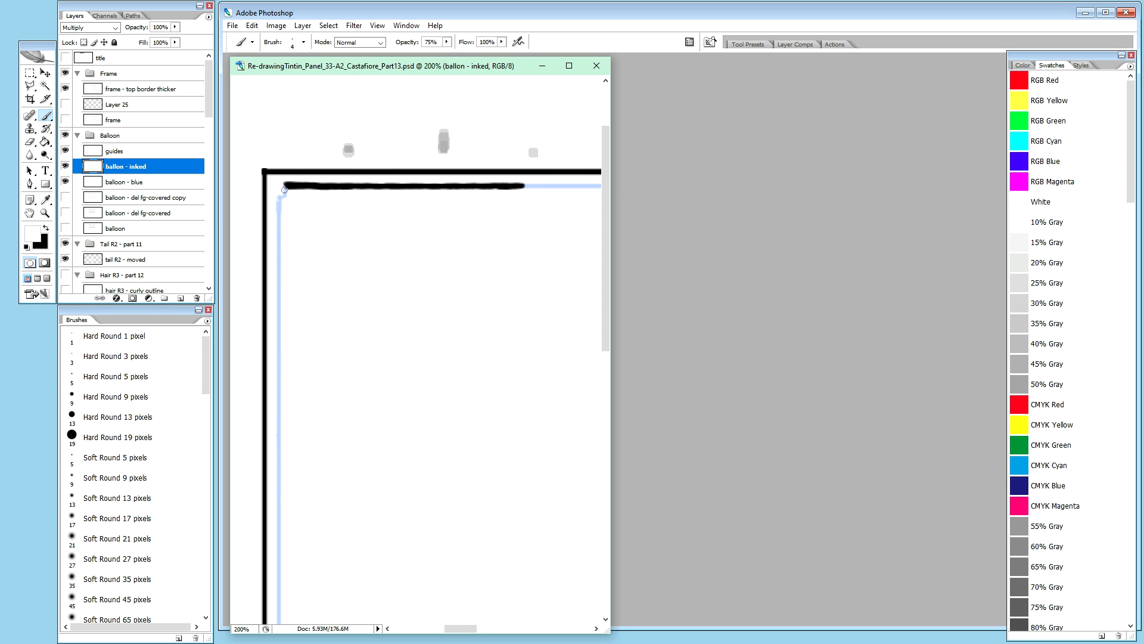
Step: Ink the notch at the balloon's upper-left corner in black with the Brush
{"action": "key", "text": "x"}
{"action": "left_click_drag", "start_coordinate": [285, 188], "coordinate": [284, 192]}
{"action": "left_click_drag", "start_coordinate": [286, 193], "coordinate": [285, 189]}
{"action": "key", "text": "x"}
{"action": "key", "text": "x"}
Step: Extend the balloon's top line to the right in black over the blue guide and trim its lower edge with white
{"action": "left_click", "coordinate": [524, 186]}
{"action": "left_click_drag", "start_coordinate": [525, 185], "coordinate": [560, 186]}
{"action": "mouse_move", "coordinate": [559, 188]}
{"action": "left_mouse_down"}
{"action": "mouse_move", "coordinate": [600, 185]}
{"action": "mouse_move", "coordinate": [521, 186]}
{"action": "mouse_move", "coordinate": [552, 186]}
{"action": "left_mouse_up"}
{"action": "key", "text": "x"}
{"action": "left_click_drag", "start_coordinate": [562, 191], "coordinate": [547, 191]}
{"action": "key", "text": "x"}
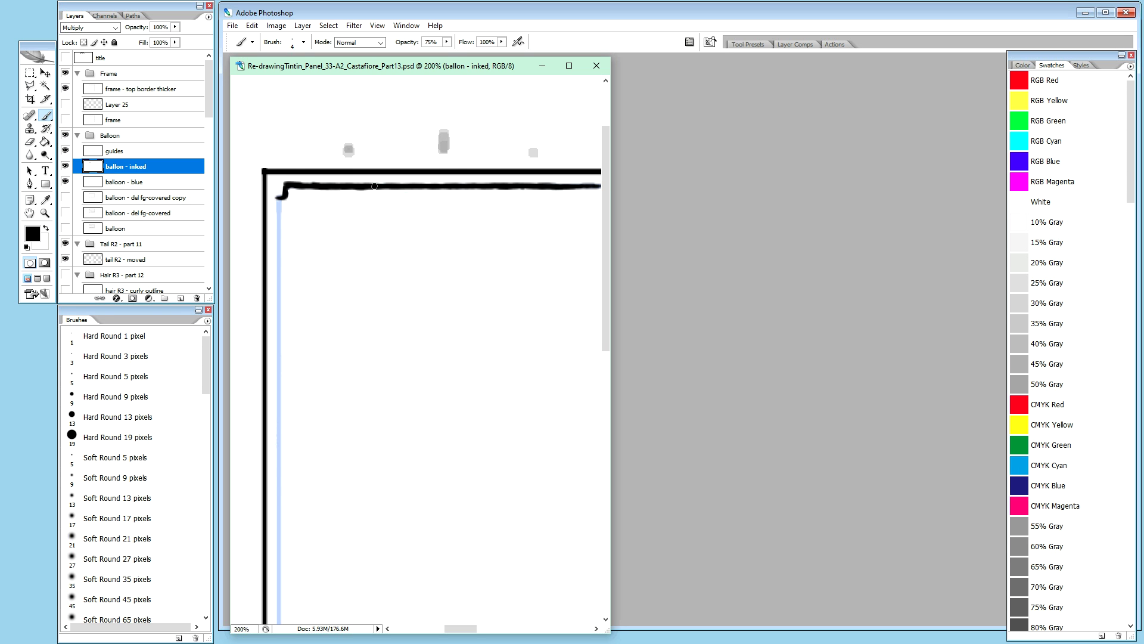
Step: Trim the top line's upper edge and the inside of the upper-left corner with white
{"action": "key", "text": "x"}
{"action": "left_click_drag", "start_coordinate": [358, 180], "coordinate": [362, 178]}
{"action": "key", "text": "h"}
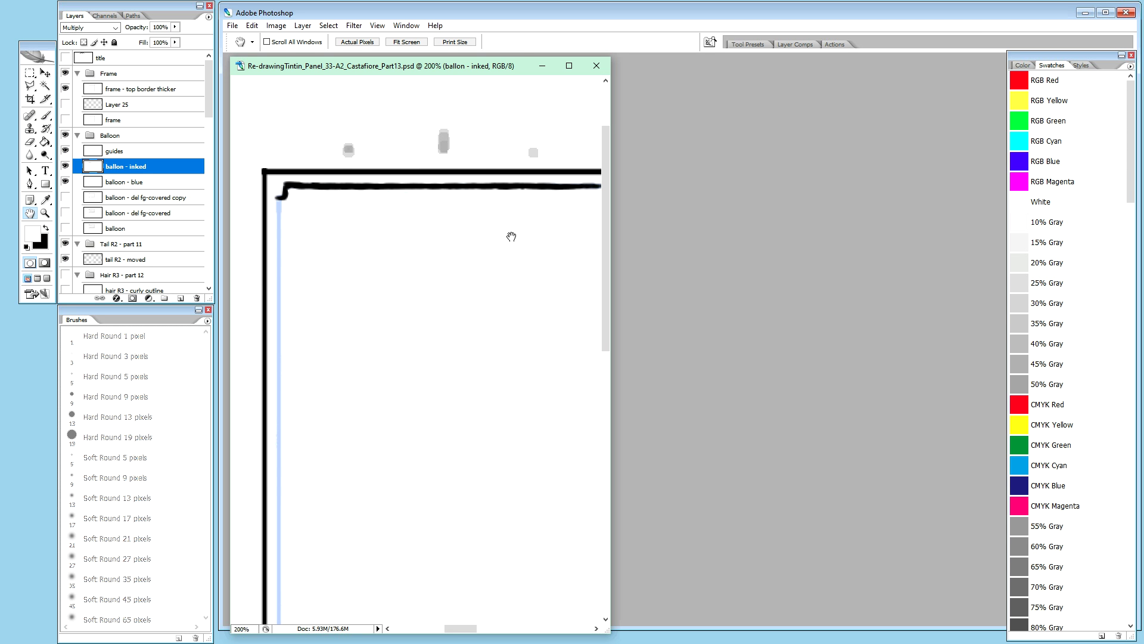
{"action": "key", "text": "x"}
{"action": "key", "text": "b"}
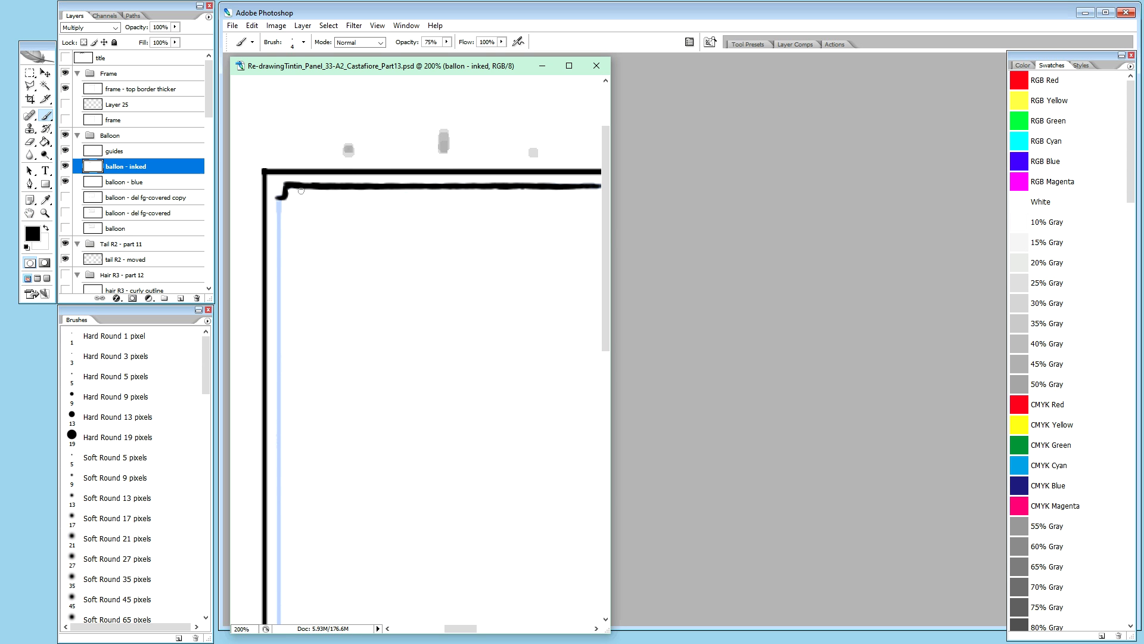
{"action": "key", "text": "x"}
{"action": "left_click_drag", "start_coordinate": [296, 194], "coordinate": [293, 192]}
Step: Reshape the upper-left notch in black and retouch the right part of the balloon's top line
{"action": "key", "text": "x"}
{"action": "key", "text": "x"}
{"action": "key", "text": "x"}
{"action": "left_click_drag", "start_coordinate": [284, 193], "coordinate": [280, 196]}
{"action": "key", "text": "x"}
{"action": "key", "text": "x"}
{"action": "key", "text": "x"}
{"action": "key", "text": "x"}
{"action": "left_click_drag", "start_coordinate": [552, 185], "coordinate": [589, 191]}
{"action": "key", "text": "x"}
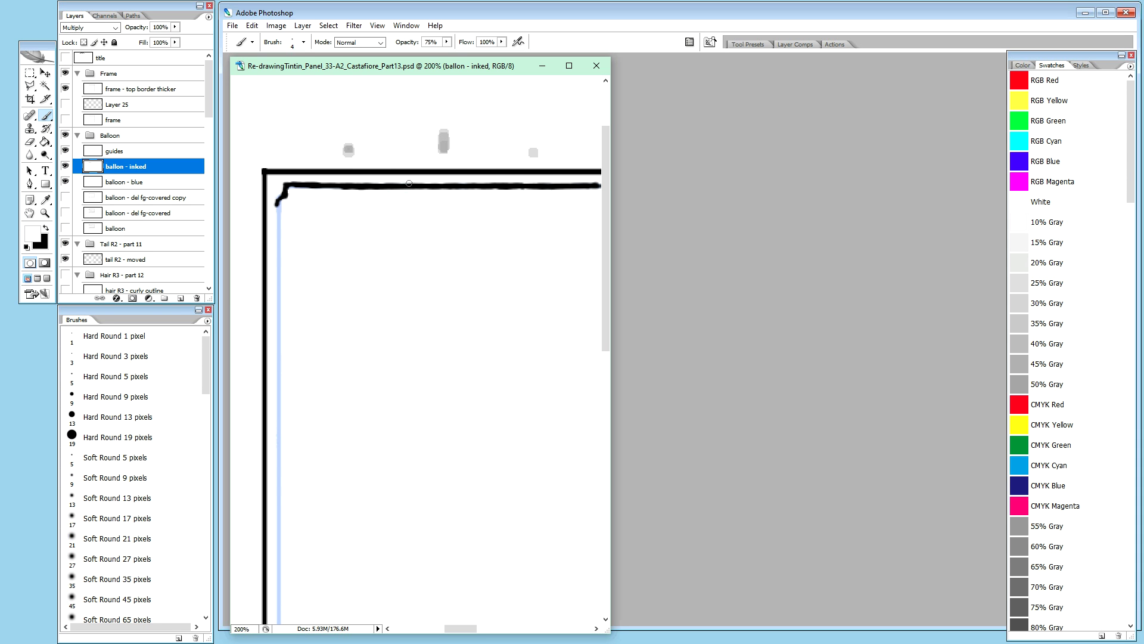
Step: Smooth the lower edge of the balloon's top line near its left end with black and white strokes
{"action": "key", "text": "x"}
{"action": "key", "text": "x"}
{"action": "key", "text": "x"}
{"action": "left_click_drag", "start_coordinate": [327, 190], "coordinate": [334, 191]}
{"action": "key", "text": "x"}
{"action": "left_click_drag", "start_coordinate": [343, 192], "coordinate": [384, 192]}
{"action": "key", "text": "x"}
{"action": "key", "text": "x"}
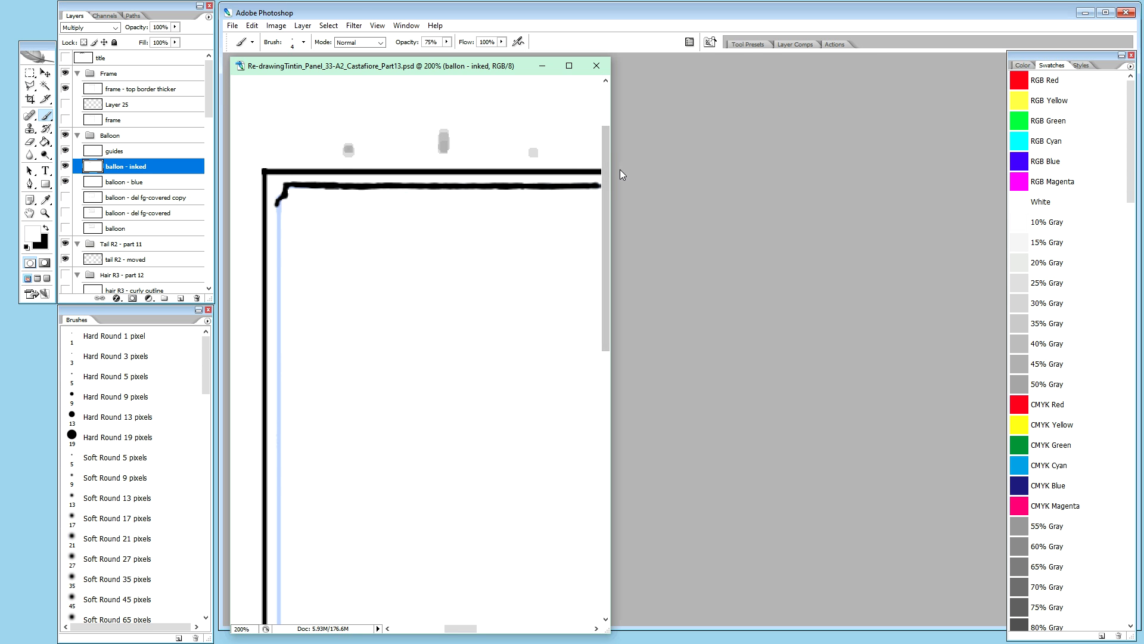
Step: Ink the balloon's left side in black over the blue guide, from the upper notch down to the lower-left corner
{"action": "left_click_drag", "start_coordinate": [607, 163], "coordinate": [598, 190]}
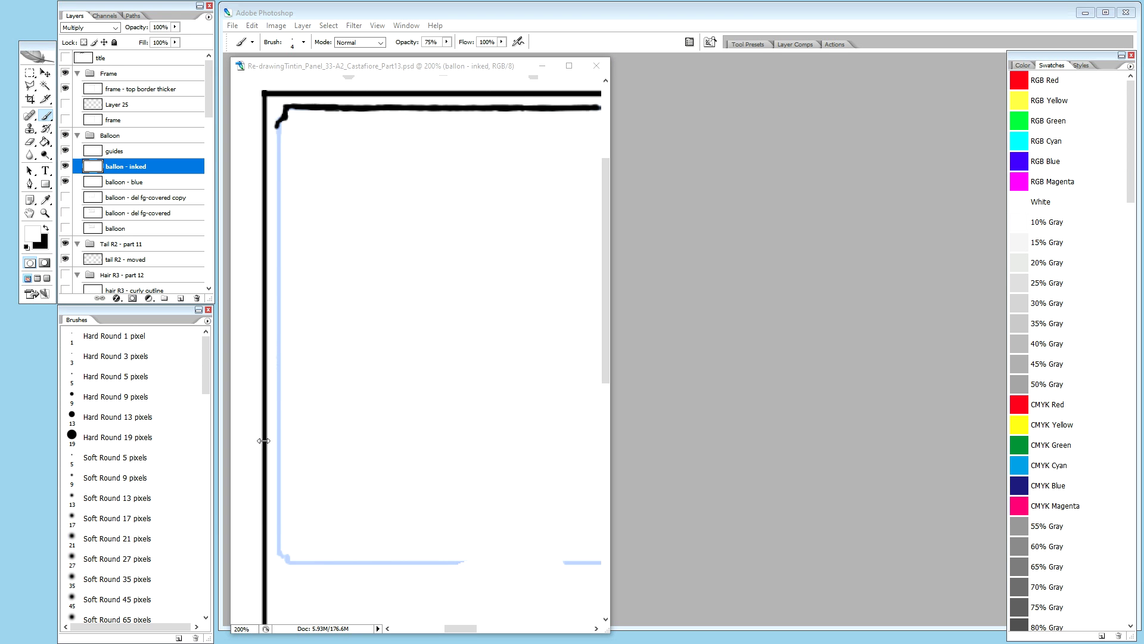
{"action": "left_click", "coordinate": [331, 64]}
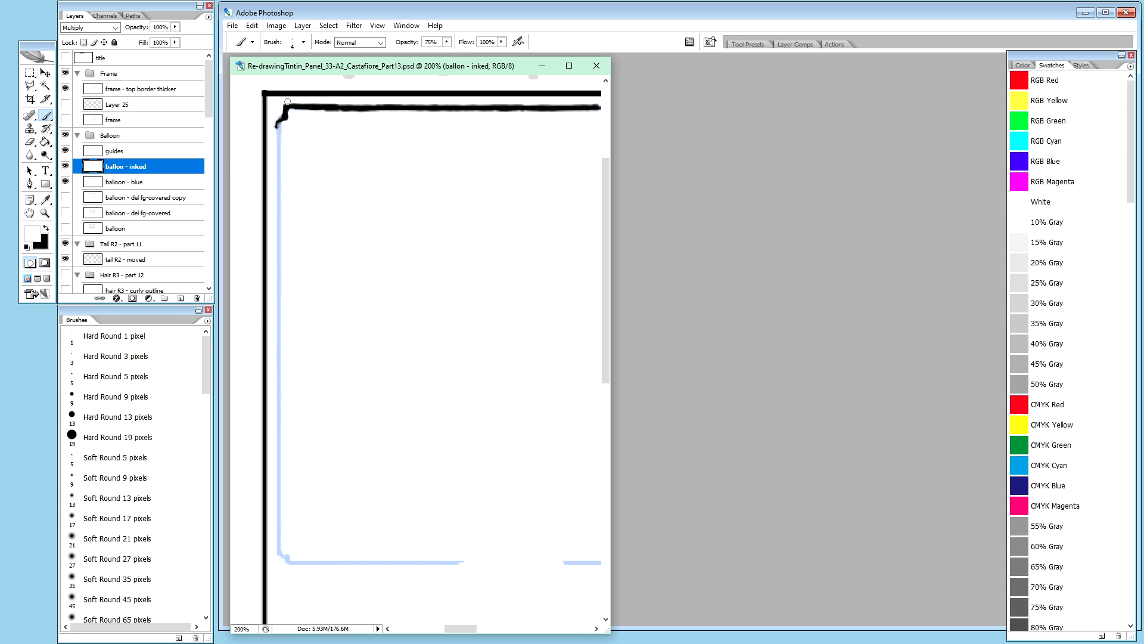
{"action": "key", "text": "x"}
{"action": "left_click_drag", "start_coordinate": [278, 125], "coordinate": [278, 309]}
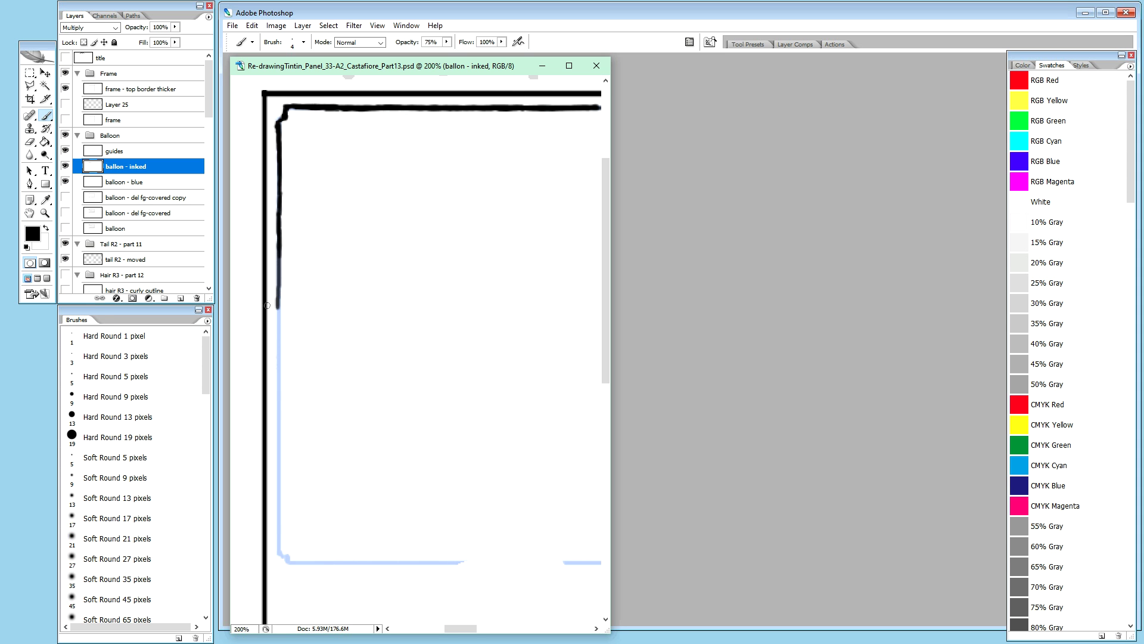
{"action": "mouse_move", "coordinate": [278, 291]}
{"action": "left_mouse_down"}
{"action": "mouse_move", "coordinate": [276, 447]}
{"action": "mouse_move", "coordinate": [280, 428]}
{"action": "mouse_move", "coordinate": [264, 432]}
{"action": "mouse_move", "coordinate": [280, 442]}
{"action": "mouse_move", "coordinate": [279, 547]}
{"action": "left_mouse_up"}
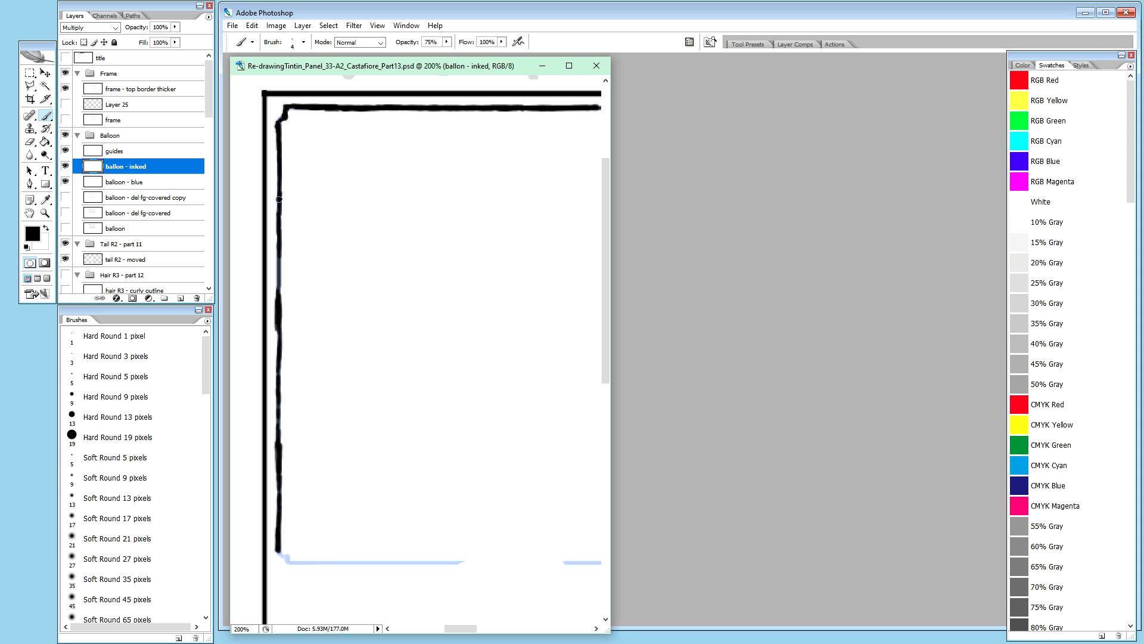
{"action": "left_click_drag", "start_coordinate": [278, 195], "coordinate": [280, 237]}
Step: Trim the bulges on both edges of the balloon's left line with white
{"action": "key", "text": "x"}
{"action": "left_click_drag", "start_coordinate": [284, 198], "coordinate": [284, 257]}
{"action": "mouse_move", "coordinate": [272, 290]}
{"action": "left_mouse_down"}
{"action": "mouse_move", "coordinate": [274, 327]}
{"action": "mouse_move", "coordinate": [271, 304]}
{"action": "left_mouse_up"}
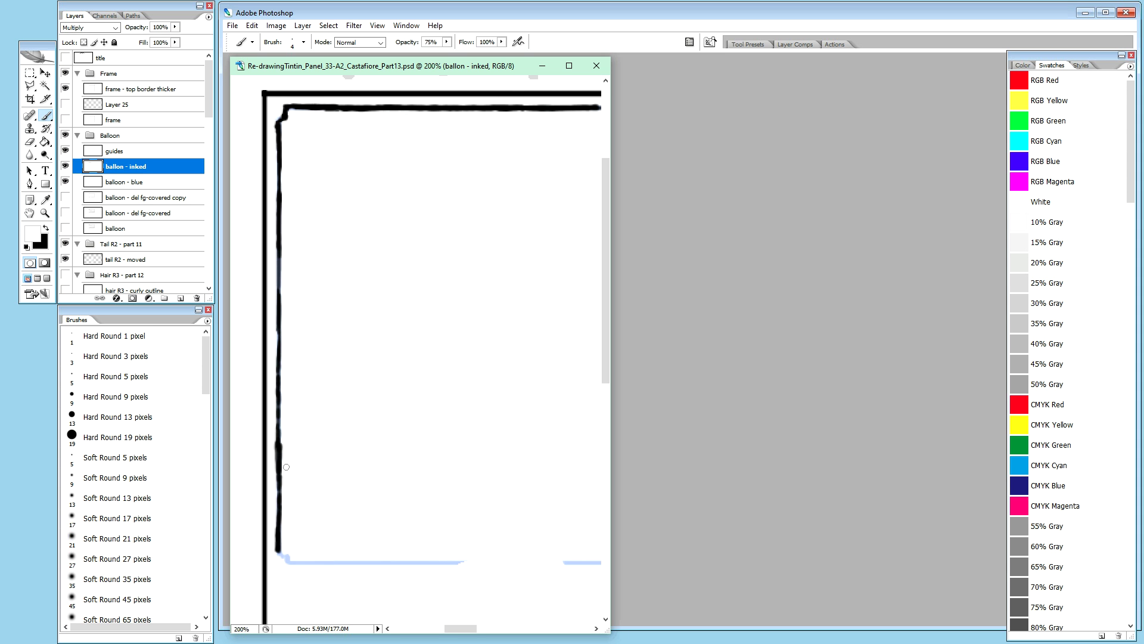
{"action": "left_click_drag", "start_coordinate": [284, 444], "coordinate": [284, 478]}
{"action": "left_click_drag", "start_coordinate": [283, 409], "coordinate": [284, 483]}
{"action": "left_click_drag", "start_coordinate": [272, 436], "coordinate": [272, 456]}
Step: Thicken the lower part of the balloon's left line with black strokes
{"action": "key", "text": "x"}
{"action": "left_click_drag", "start_coordinate": [278, 469], "coordinate": [278, 478]}
{"action": "left_click_drag", "start_coordinate": [278, 538], "coordinate": [278, 528]}
{"action": "left_click_drag", "start_coordinate": [277, 507], "coordinate": [277, 536]}
{"action": "left_click_drag", "start_coordinate": [279, 498], "coordinate": [279, 519]}
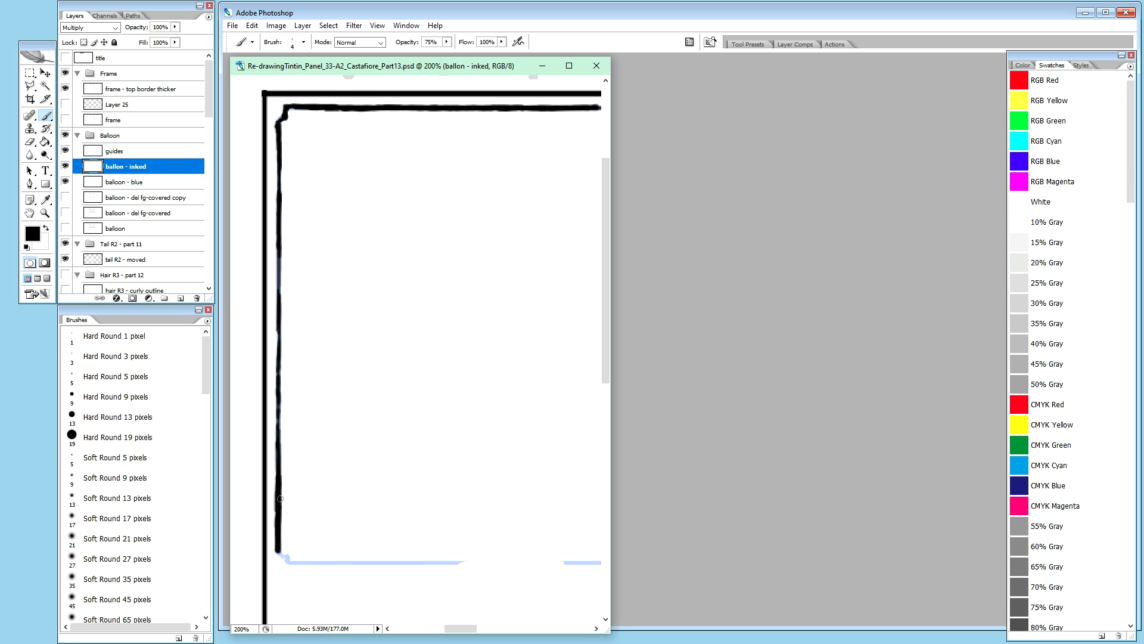
Step: Thin the inner edge of the left line's lower half with white and retouch its middle in black
{"action": "key", "text": "x"}
{"action": "mouse_move", "coordinate": [283, 532]}
{"action": "left_mouse_down"}
{"action": "mouse_move", "coordinate": [282, 554]}
{"action": "mouse_move", "coordinate": [284, 465]}
{"action": "left_mouse_up"}
{"action": "left_click_drag", "start_coordinate": [282, 448], "coordinate": [283, 523]}
{"action": "key", "text": "x"}
{"action": "left_click_drag", "start_coordinate": [277, 438], "coordinate": [277, 466]}
{"action": "left_click_drag", "start_coordinate": [279, 395], "coordinate": [277, 439]}
{"action": "key", "text": "x"}
{"action": "mouse_move", "coordinate": [283, 382]}
{"action": "left_mouse_down"}
{"action": "mouse_move", "coordinate": [285, 429]}
{"action": "mouse_move", "coordinate": [285, 404]}
{"action": "left_mouse_up"}
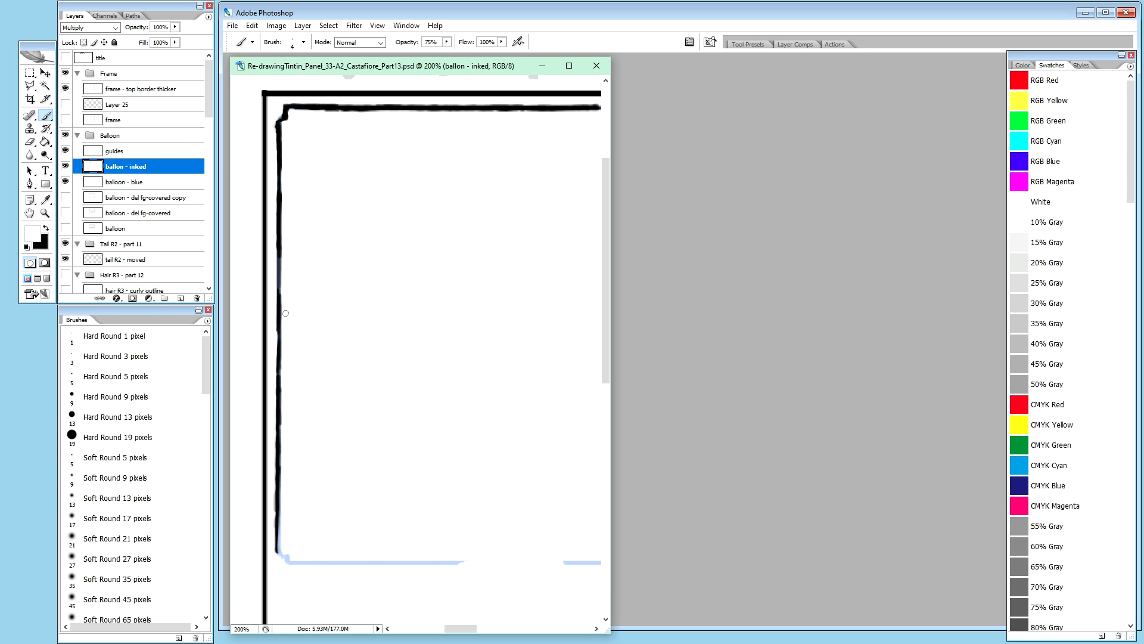
Step: Even out the left line's width below its middle, alternating black touch-ups with white trims along the inner edge
{"action": "key", "text": "x"}
{"action": "left_click_drag", "start_coordinate": [280, 449], "coordinate": [279, 464]}
{"action": "key", "text": "x"}
{"action": "left_click_drag", "start_coordinate": [284, 421], "coordinate": [286, 454]}
{"action": "left_click_drag", "start_coordinate": [288, 419], "coordinate": [284, 473]}
{"action": "left_click_drag", "start_coordinate": [284, 413], "coordinate": [283, 475]}
{"action": "key", "text": "x"}
{"action": "left_click_drag", "start_coordinate": [280, 402], "coordinate": [278, 418]}
{"action": "key", "text": "x"}
{"action": "mouse_move", "coordinate": [286, 419]}
{"action": "left_mouse_down"}
{"action": "mouse_move", "coordinate": [283, 381]}
{"action": "mouse_move", "coordinate": [284, 412]}
{"action": "mouse_move", "coordinate": [284, 397]}
{"action": "left_mouse_up"}
{"action": "key", "text": "x"}
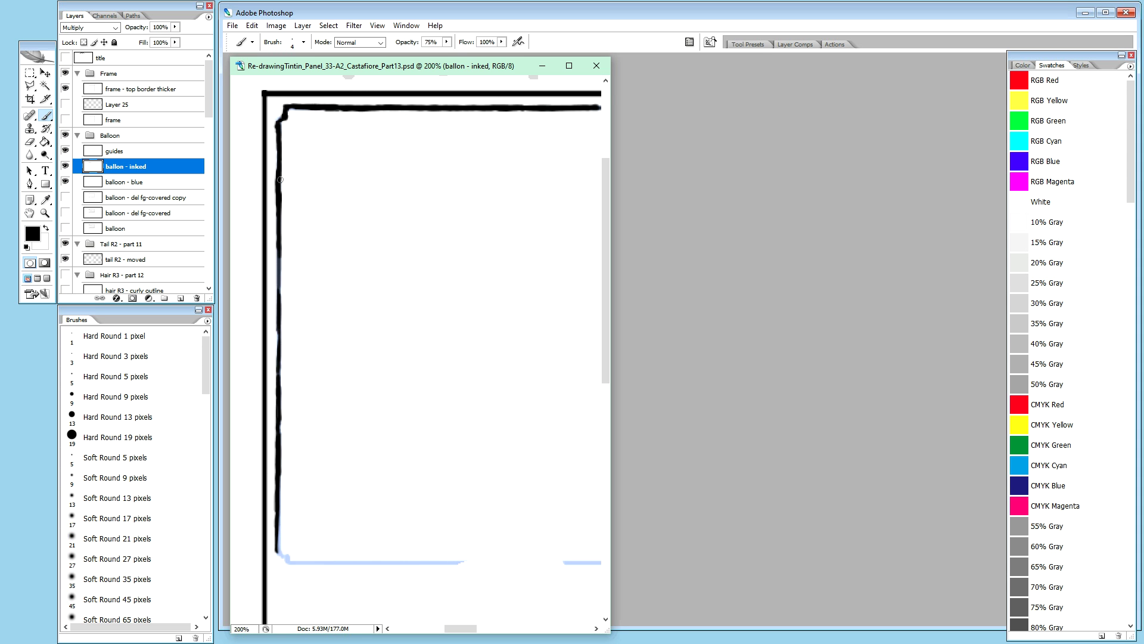
Step: Ink the balloon's lower-left corner in black, joining the left side to the start of the bottom guide line
{"action": "key", "text": "x"}
{"action": "key", "text": "x"}
{"action": "key", "text": "x"}
{"action": "key", "text": "x"}
{"action": "mouse_move", "coordinate": [279, 538]}
{"action": "left_mouse_down"}
{"action": "mouse_move", "coordinate": [278, 518]}
{"action": "mouse_move", "coordinate": [282, 554]}
{"action": "left_mouse_up"}
{"action": "left_click_drag", "start_coordinate": [285, 555], "coordinate": [289, 561]}
{"action": "key", "text": "x"}
{"action": "key", "text": "x"}
{"action": "left_click_drag", "start_coordinate": [284, 554], "coordinate": [286, 557]}
{"action": "key", "text": "x"}
{"action": "key", "text": "x"}
{"action": "key", "text": "x"}
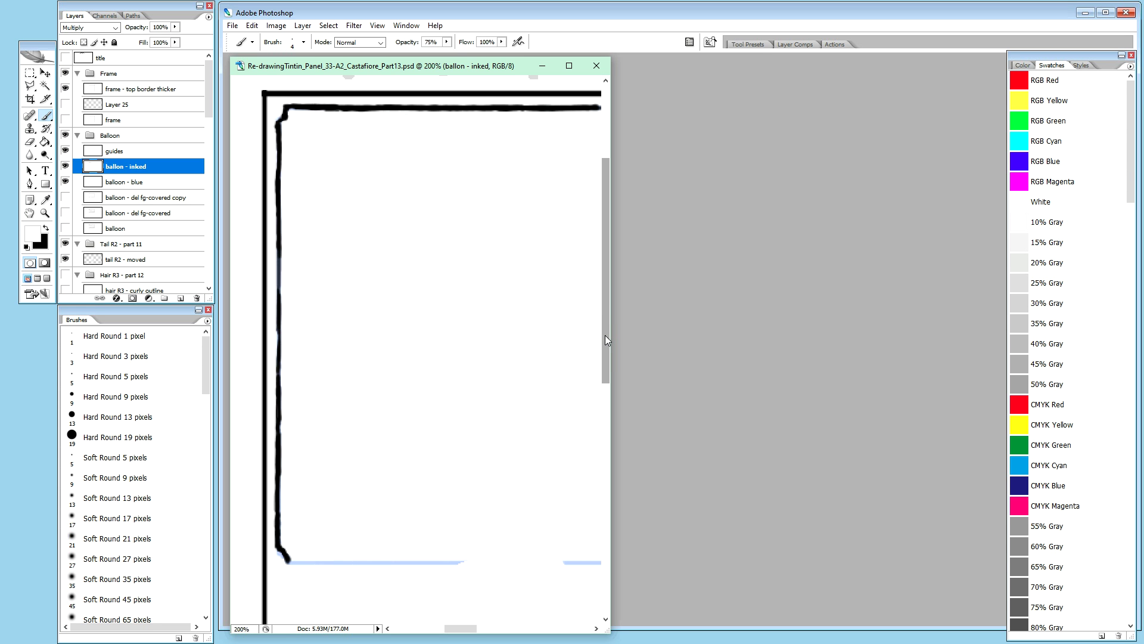
{"action": "left_click_drag", "start_coordinate": [606, 335], "coordinate": [607, 343]}
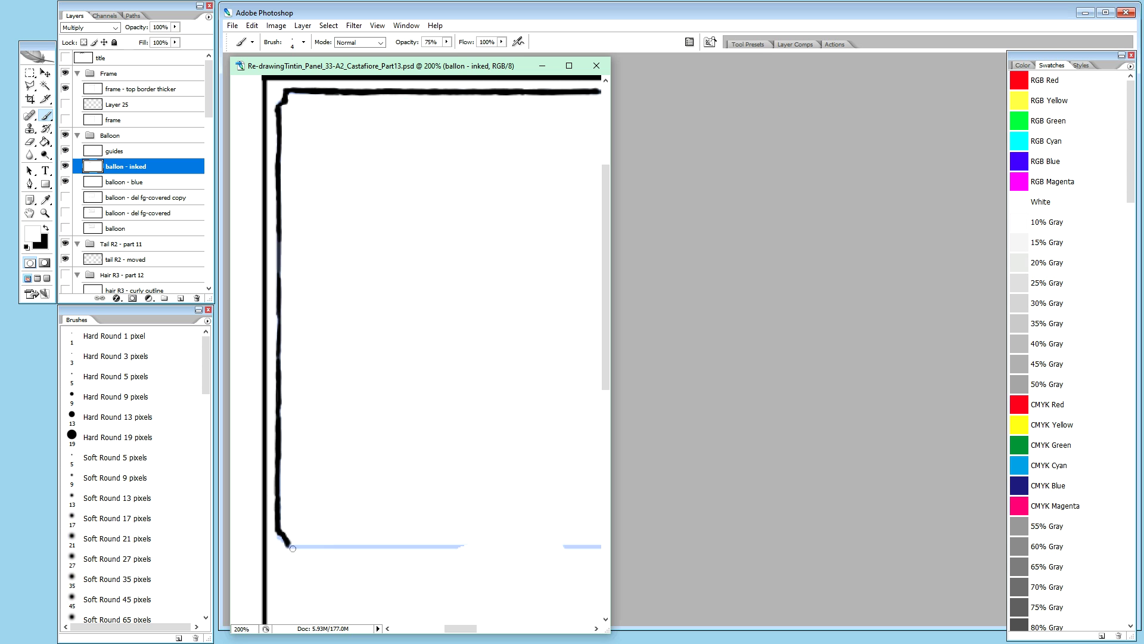
Step: Ink the left part of the balloon's bottom line in black and start the next segment beyond the gap
{"action": "key", "text": "x"}
{"action": "left_click_drag", "start_coordinate": [301, 545], "coordinate": [464, 545]}
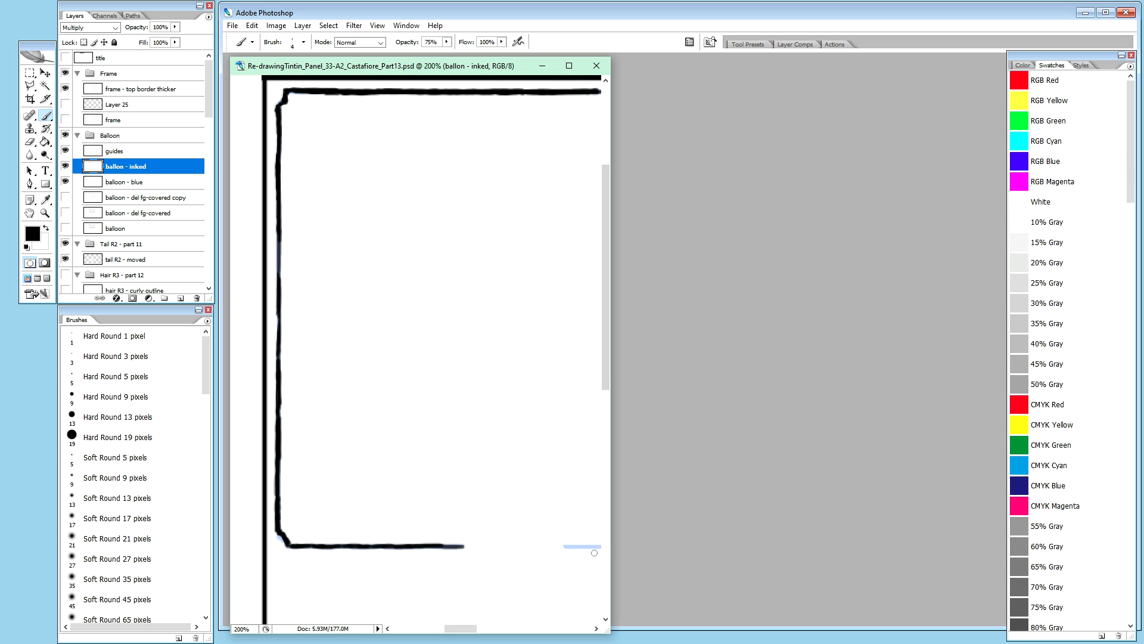
{"action": "left_click_drag", "start_coordinate": [568, 546], "coordinate": [584, 546]}
Step: Ink the bottom line in black on both sides of the blue tail, leaving the tail opening uninked
{"action": "left_click", "coordinate": [524, 627]}
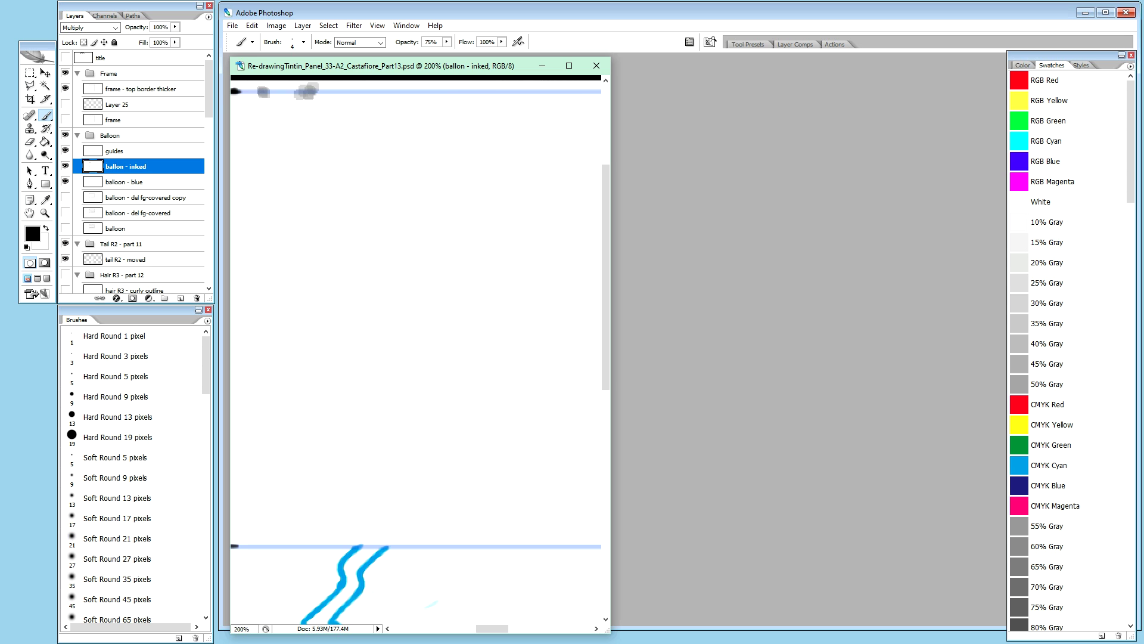
{"action": "key", "text": "ctrl+Tab"}
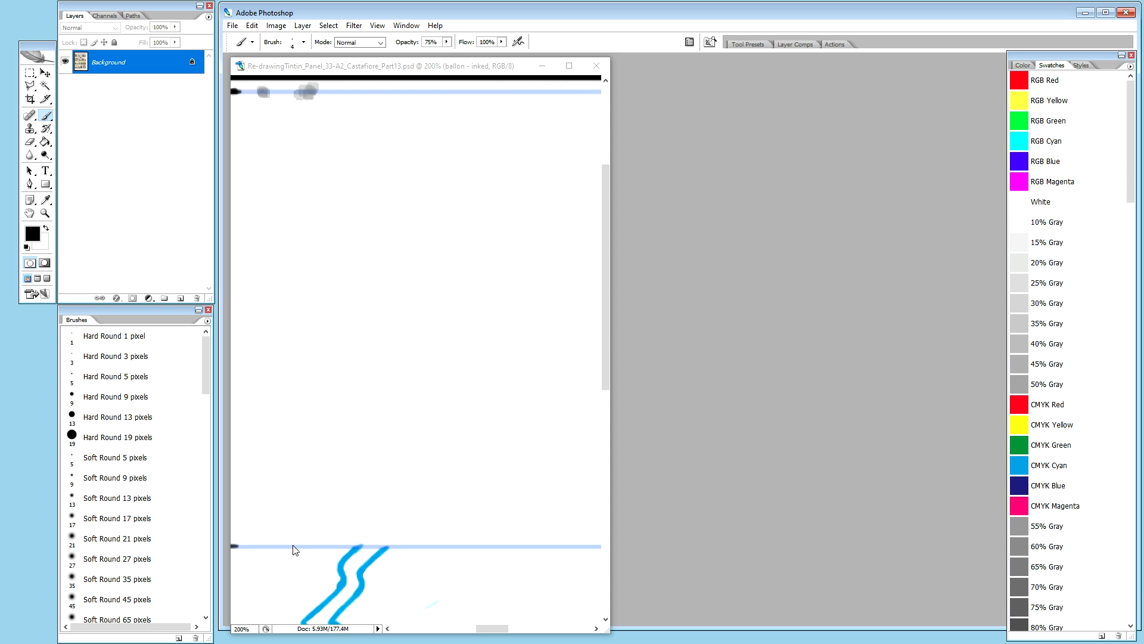
{"action": "left_click", "coordinate": [375, 70]}
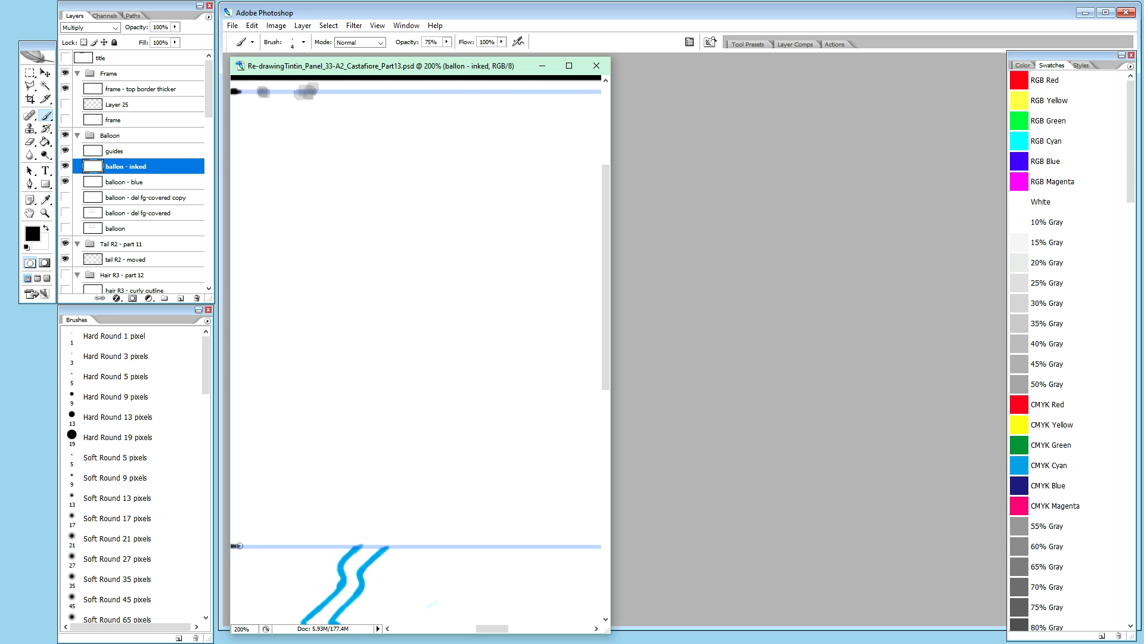
{"action": "left_click_drag", "start_coordinate": [237, 546], "coordinate": [363, 546]}
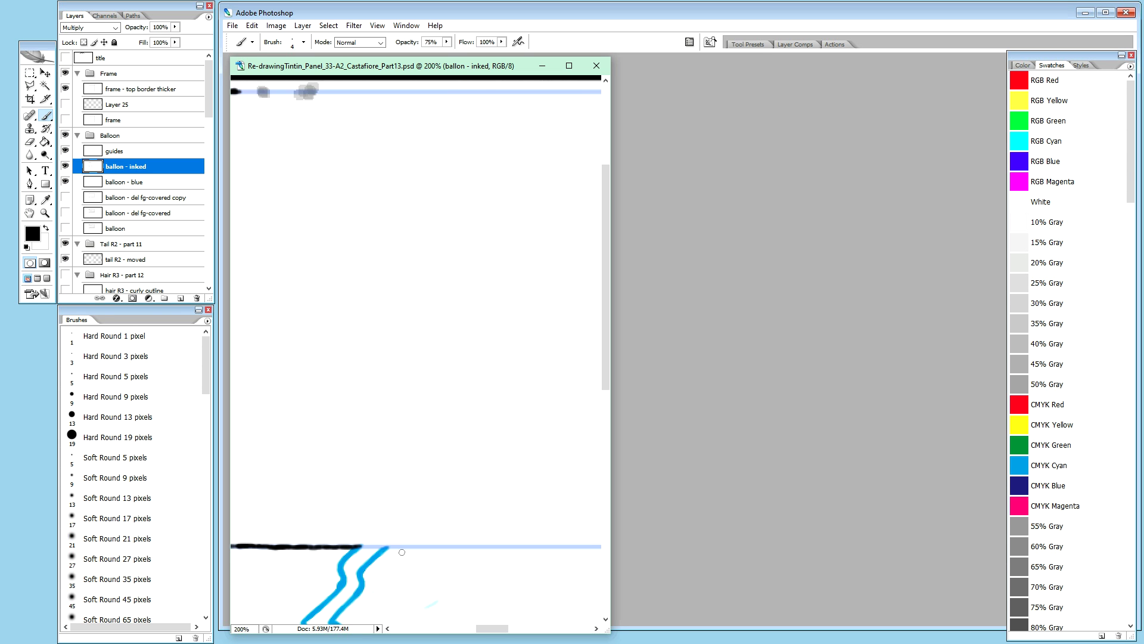
{"action": "left_click_drag", "start_coordinate": [391, 545], "coordinate": [457, 545]}
{"action": "left_click_drag", "start_coordinate": [450, 546], "coordinate": [551, 546]}
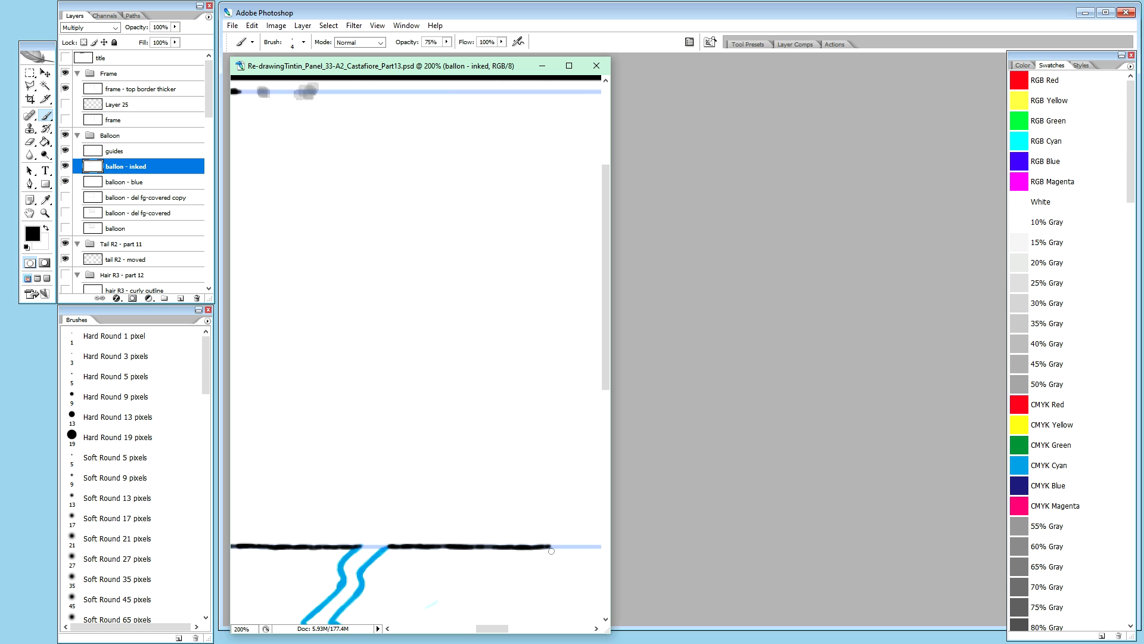
Step: Extend the black bottom line along the blue guide and around the balloon's lower-right corner
{"action": "left_click_drag", "start_coordinate": [493, 631], "coordinate": [501, 632]}
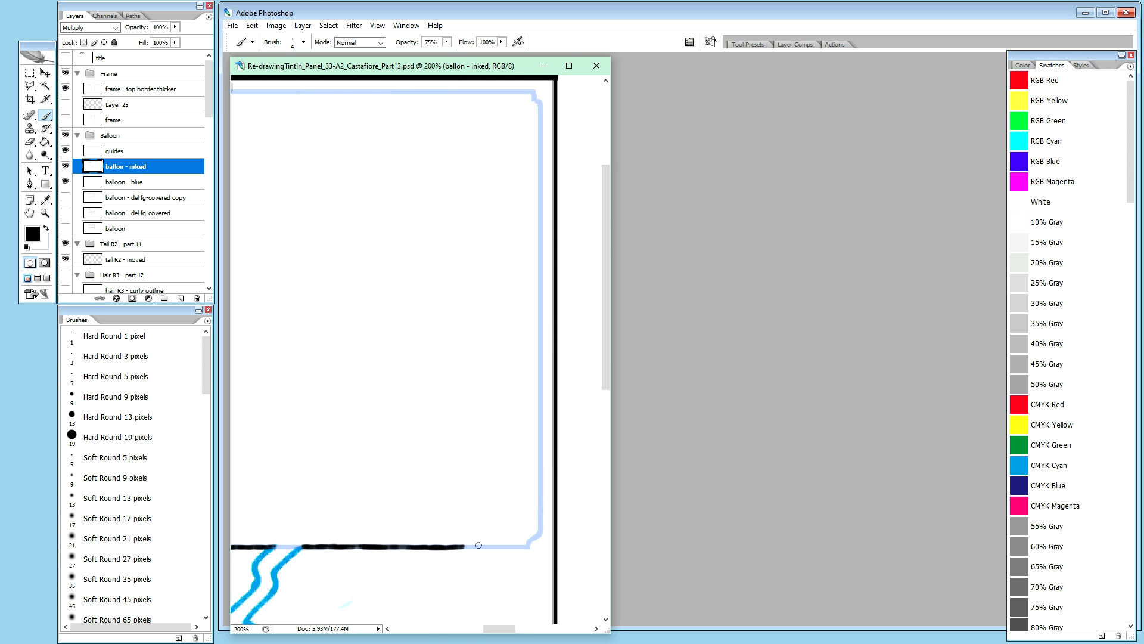
{"action": "left_click_drag", "start_coordinate": [460, 547], "coordinate": [530, 545]}
{"action": "left_click_drag", "start_coordinate": [529, 543], "coordinate": [539, 531]}
Step: Examine the inked left side of the balloon, its corners and the gap in the bottom line
{"action": "left_click_drag", "start_coordinate": [503, 628], "coordinate": [471, 634]}
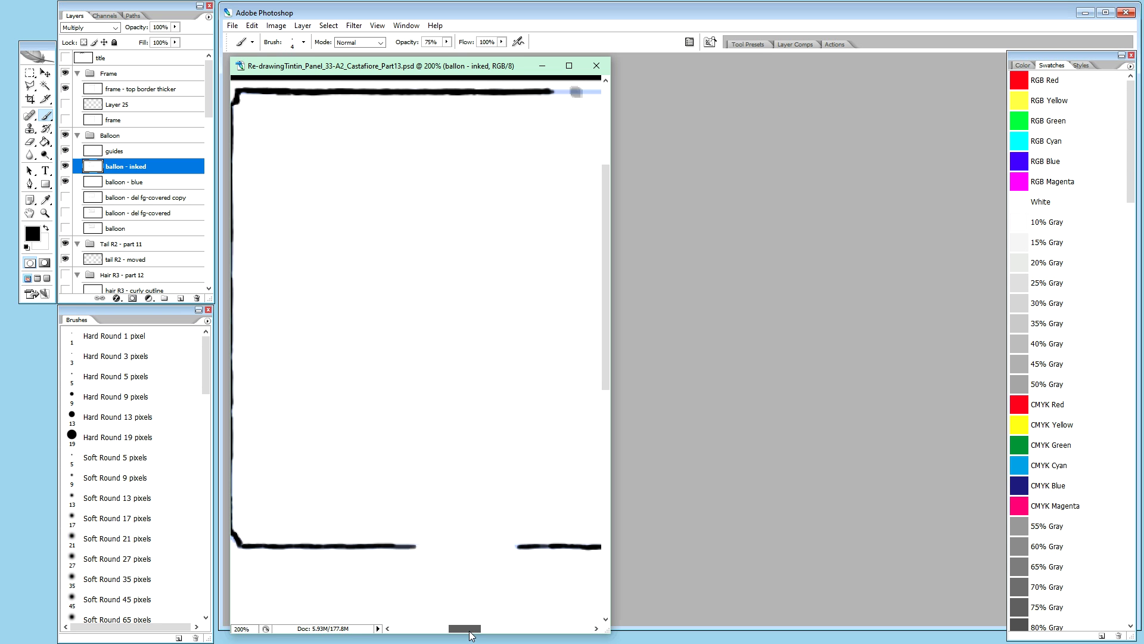
{"action": "left_click_drag", "start_coordinate": [471, 635], "coordinate": [464, 641]}
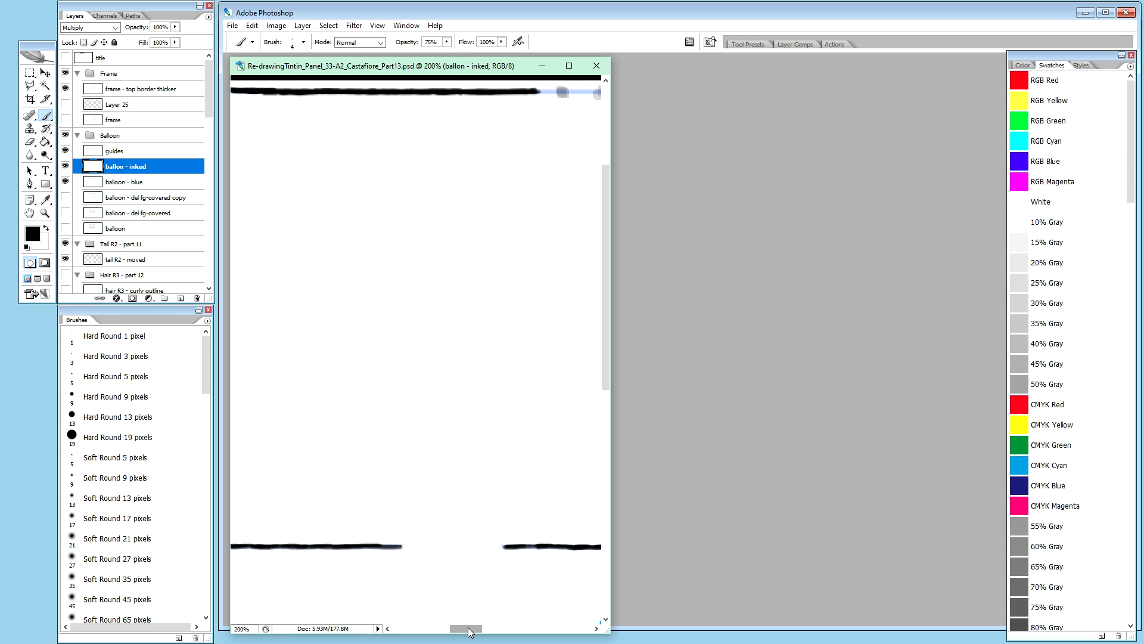
{"action": "left_click_drag", "start_coordinate": [473, 629], "coordinate": [471, 629]}
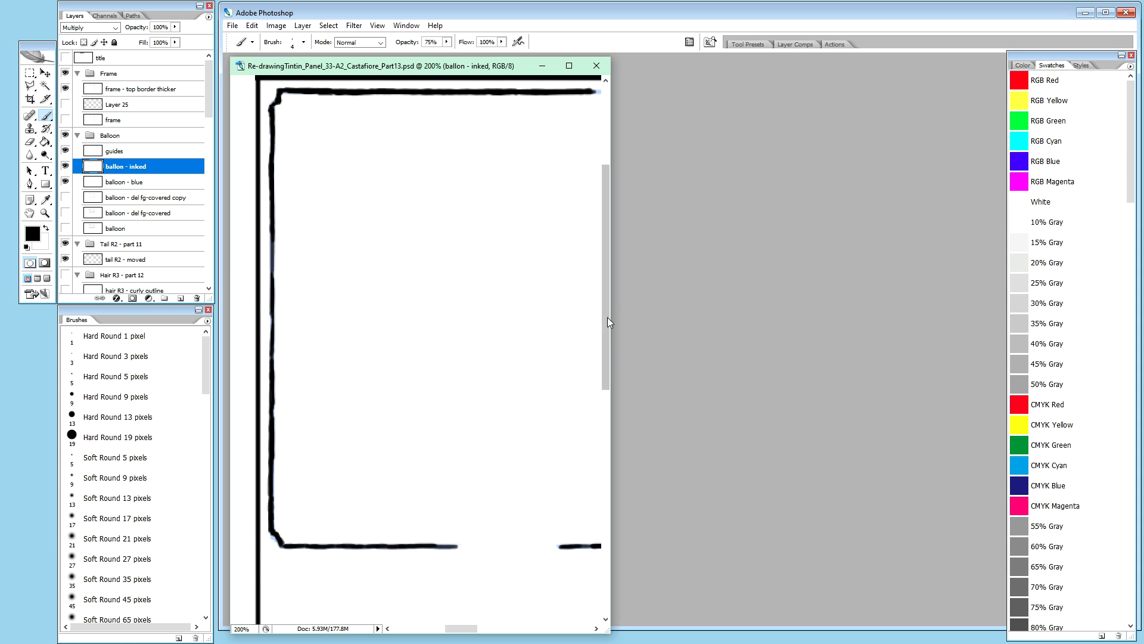
{"action": "left_click_drag", "start_coordinate": [608, 320], "coordinate": [609, 311]}
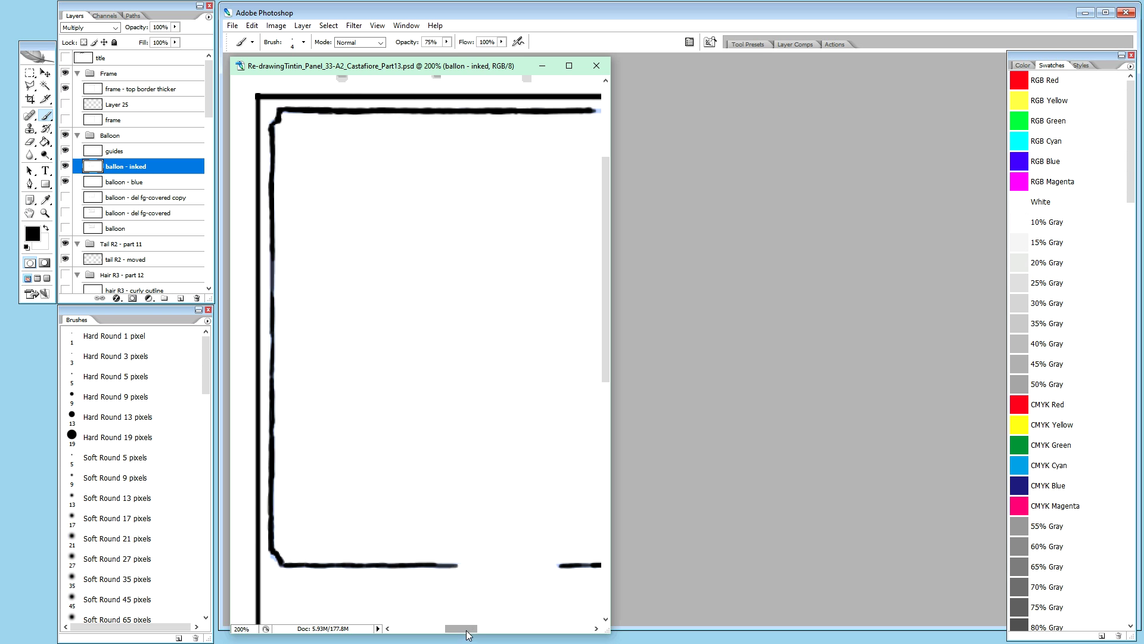
{"action": "left_click_drag", "start_coordinate": [471, 632], "coordinate": [471, 634]}
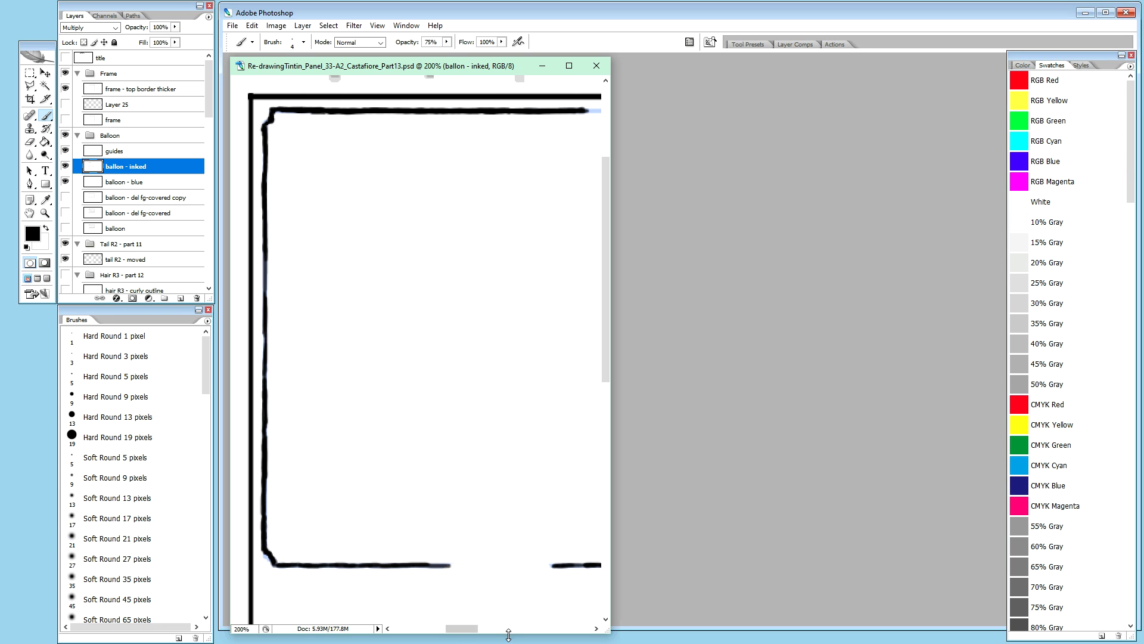
{"action": "left_click_drag", "start_coordinate": [512, 631], "coordinate": [512, 637]}
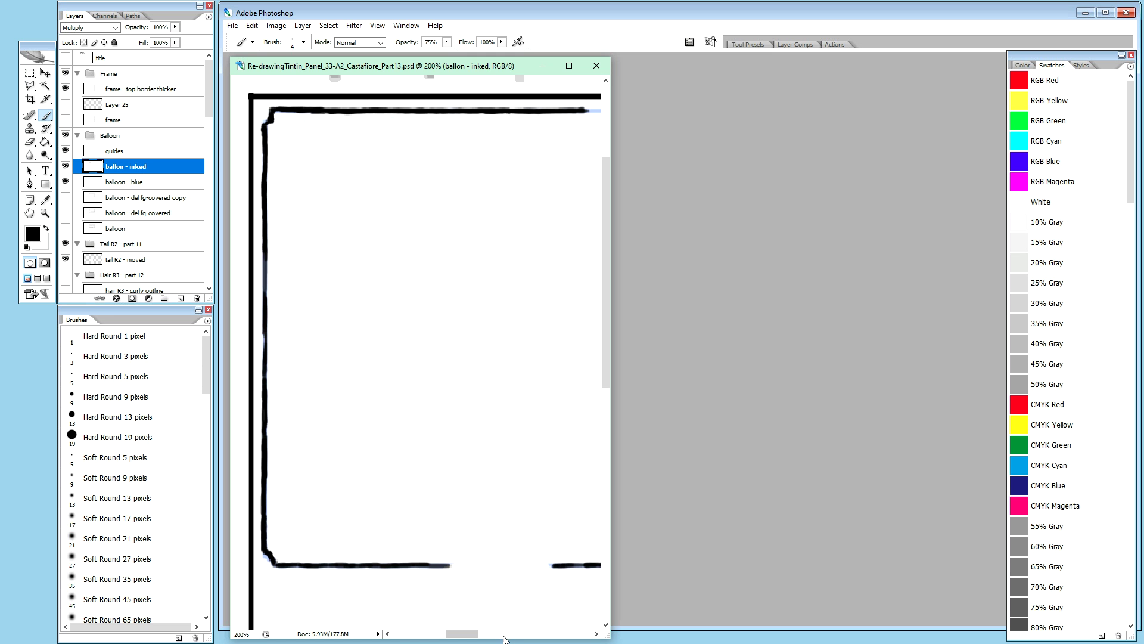
Step: Ink the short vertical notch of the balloon's upper-right corner in black over the blue guide
{"action": "left_click_drag", "start_coordinate": [469, 634], "coordinate": [495, 638]}
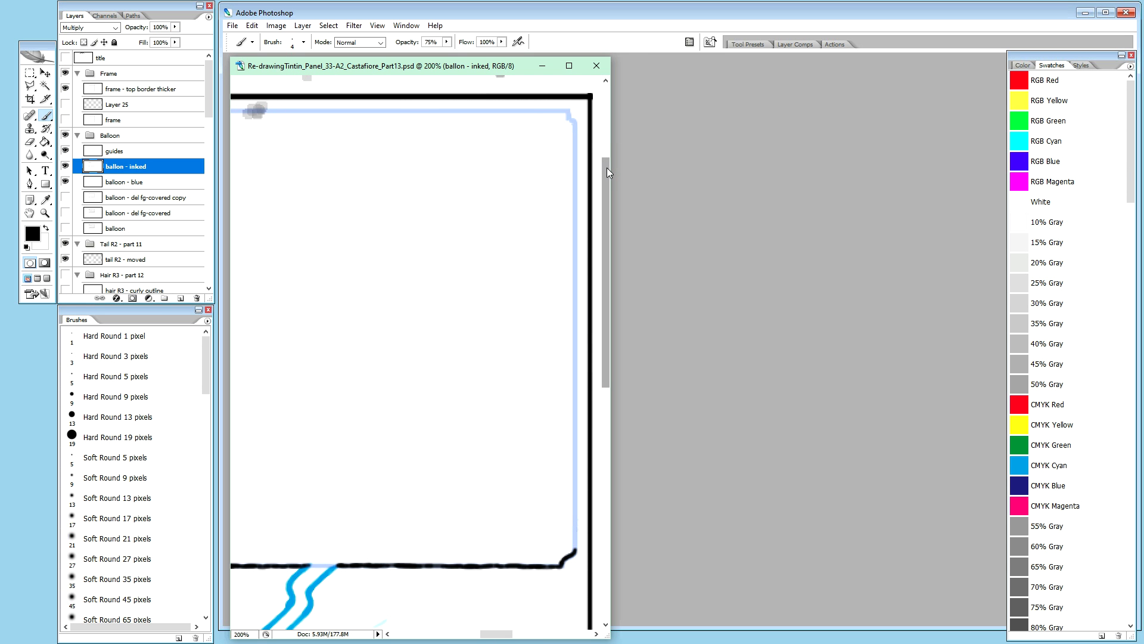
{"action": "mouse_move", "coordinate": [606, 166]}
{"action": "left_mouse_down"}
{"action": "mouse_move", "coordinate": [617, 156]}
{"action": "mouse_move", "coordinate": [616, 178]}
{"action": "left_mouse_up"}
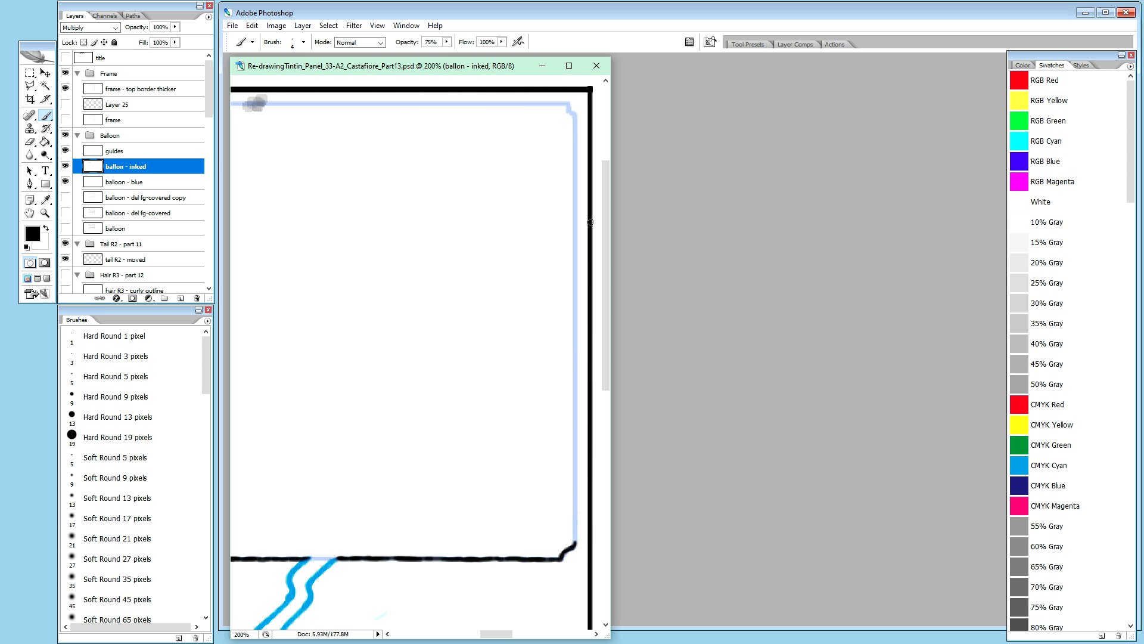
{"action": "mouse_move", "coordinate": [503, 636]}
{"action": "left_mouse_down"}
{"action": "mouse_move", "coordinate": [489, 636]}
{"action": "mouse_move", "coordinate": [509, 636]}
{"action": "left_mouse_up"}
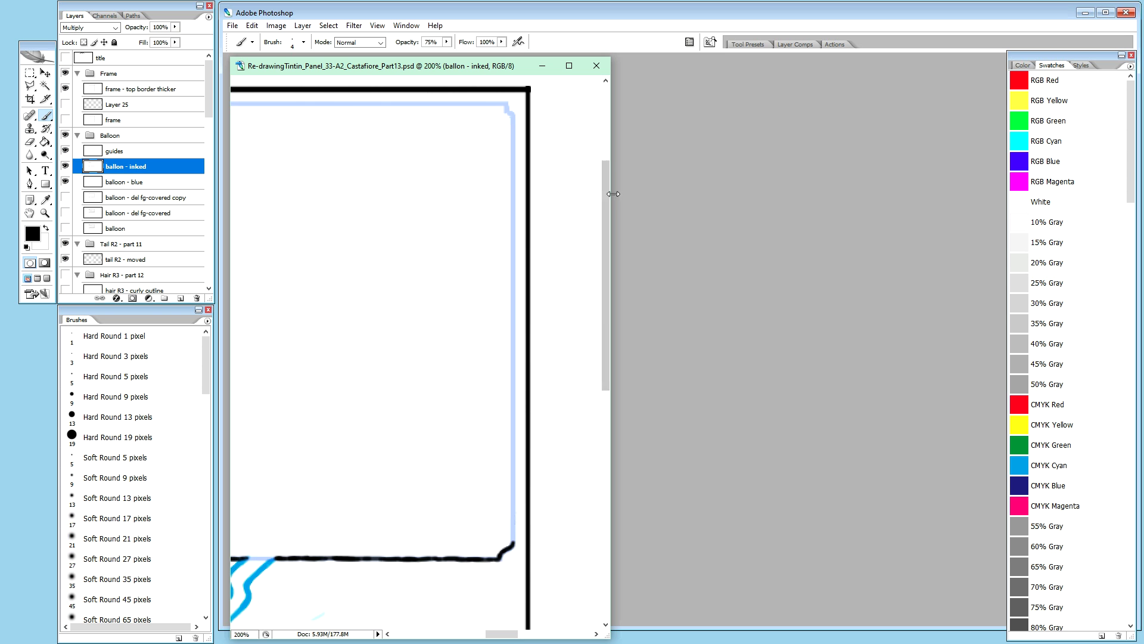
{"action": "left_click_drag", "start_coordinate": [605, 198], "coordinate": [607, 191]}
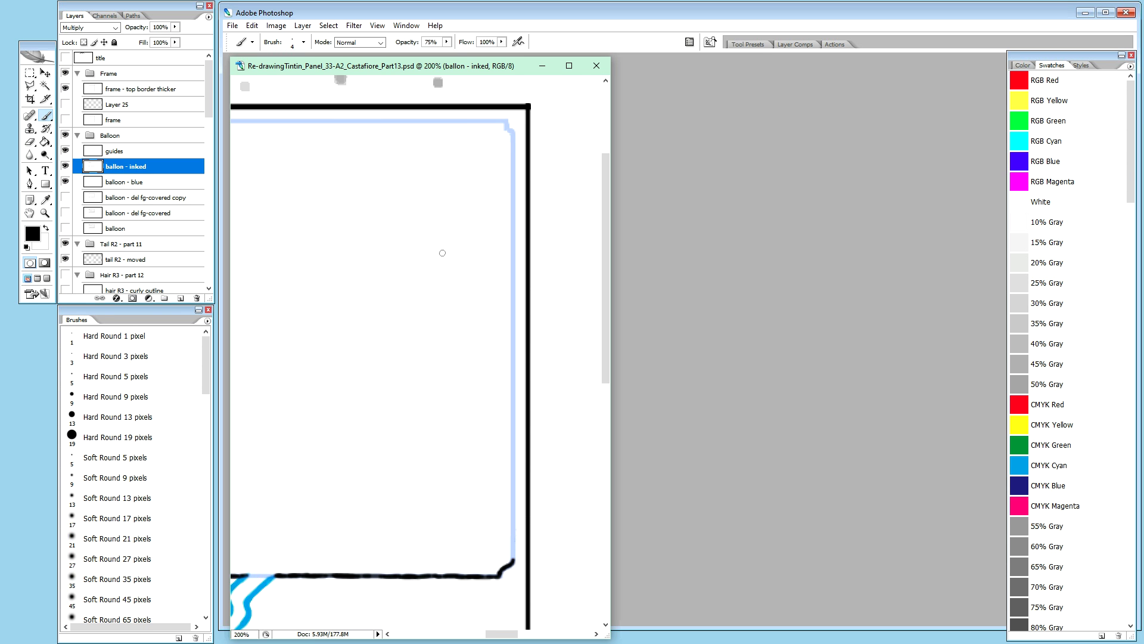
{"action": "left_click", "coordinate": [506, 124]}
{"action": "left_click_drag", "start_coordinate": [506, 123], "coordinate": [507, 129]}
{"action": "key", "text": "ctrl+Tab"}
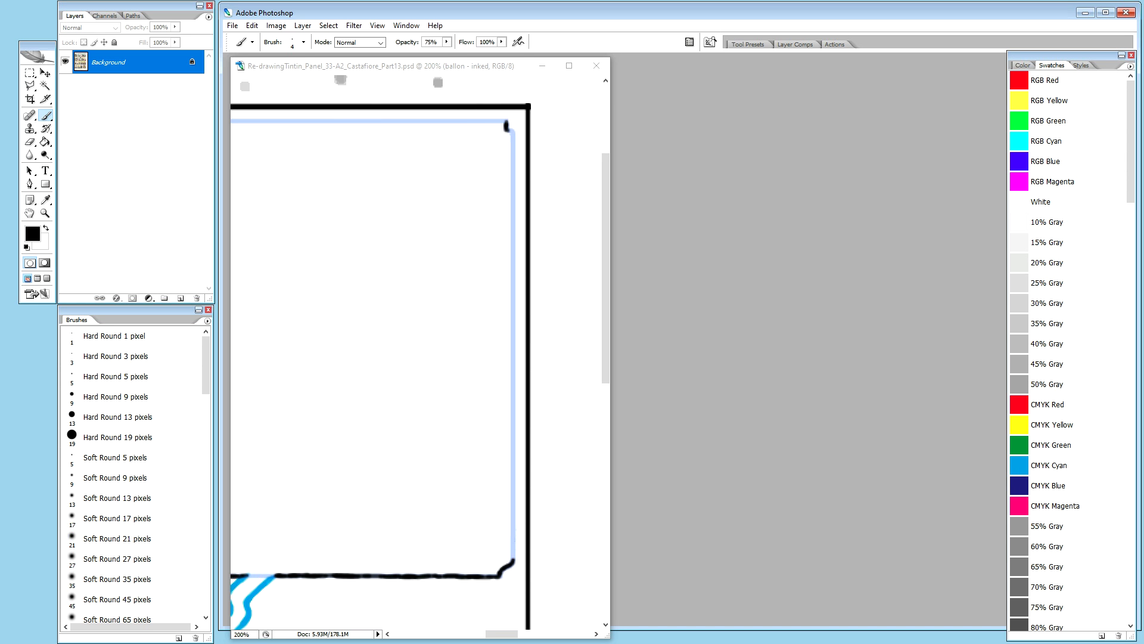
{"action": "left_click", "coordinate": [507, 68]}
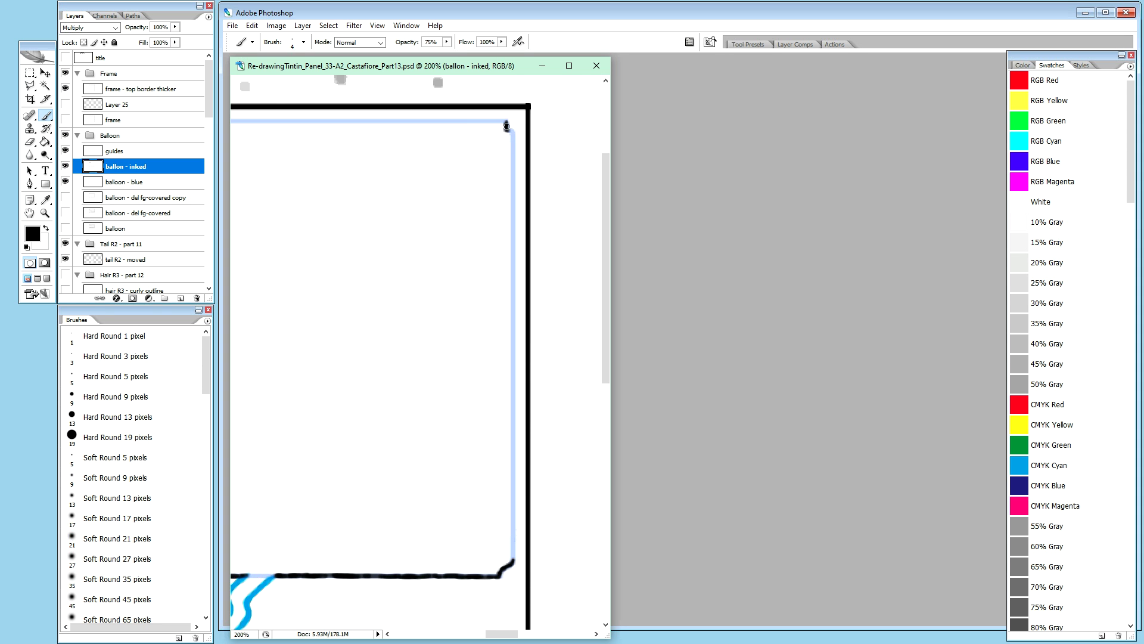
Step: Ink the balloon's right side in black from the upper-right notch down to the lower-right corner
{"action": "left_click_drag", "start_coordinate": [507, 125], "coordinate": [514, 148]}
{"action": "left_click_drag", "start_coordinate": [513, 148], "coordinate": [513, 241]}
{"action": "left_click_drag", "start_coordinate": [513, 228], "coordinate": [513, 337]}
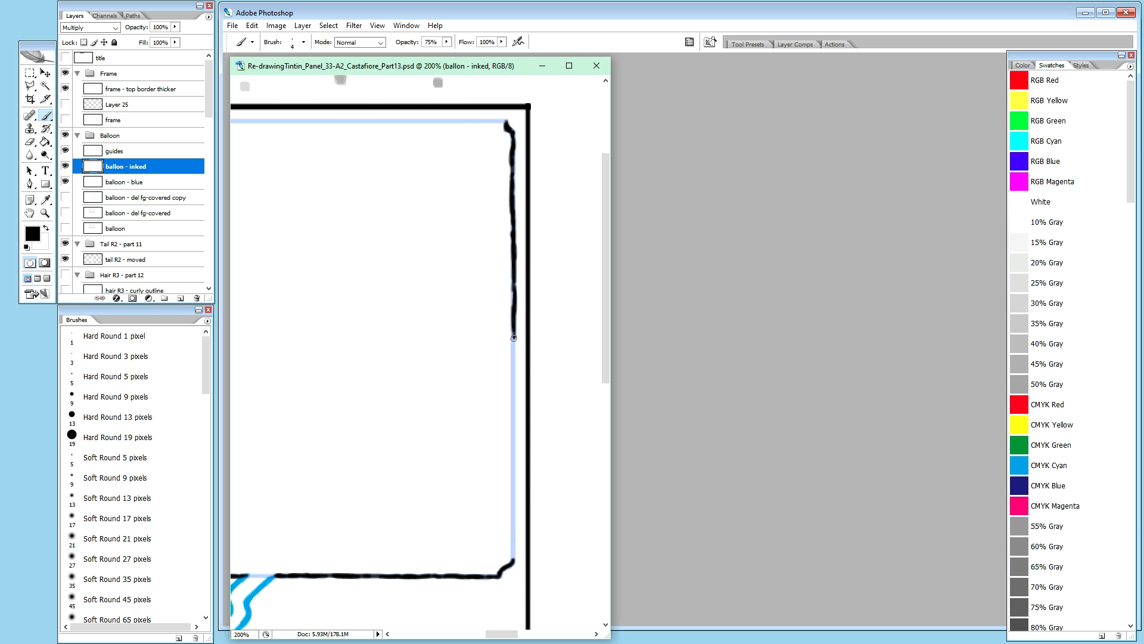
{"action": "left_click", "coordinate": [513, 224]}
{"action": "left_click_drag", "start_coordinate": [513, 309], "coordinate": [513, 330]}
{"action": "mouse_move", "coordinate": [514, 312]}
{"action": "left_mouse_down"}
{"action": "mouse_move", "coordinate": [513, 339]}
{"action": "mouse_move", "coordinate": [515, 318]}
{"action": "mouse_move", "coordinate": [511, 477]}
{"action": "left_mouse_up"}
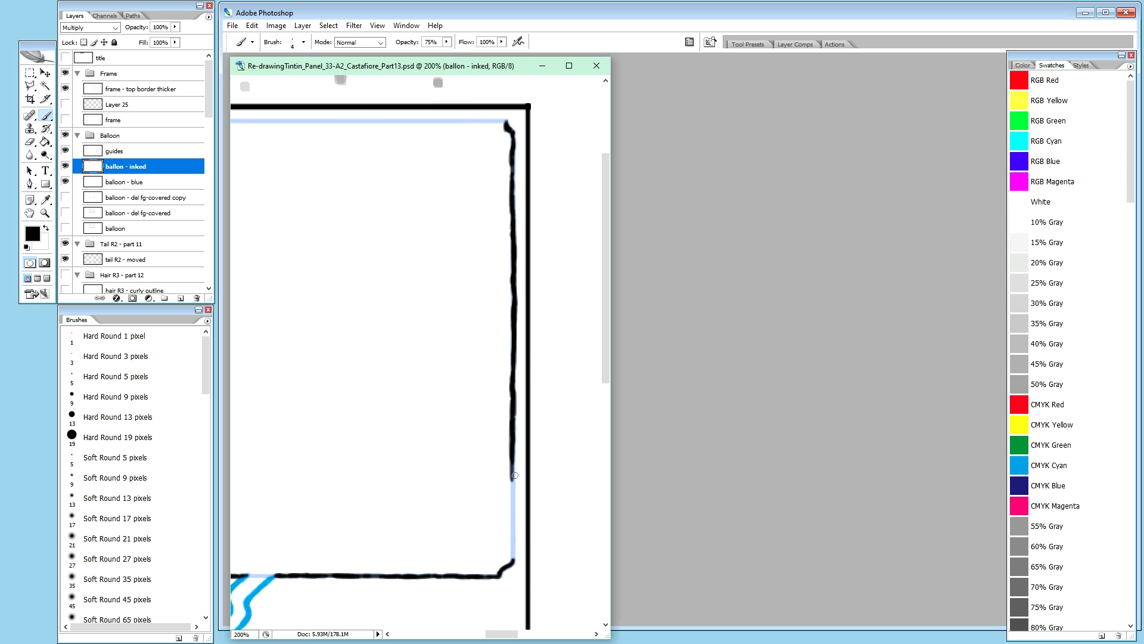
{"action": "left_click_drag", "start_coordinate": [512, 468], "coordinate": [512, 559]}
Step: Thicken the upper part of the balloon's right line with short black touch-ups
{"action": "left_click", "coordinate": [511, 164]}
{"action": "left_click", "coordinate": [513, 165]}
{"action": "left_click_drag", "start_coordinate": [510, 163], "coordinate": [511, 171]}
{"action": "mouse_move", "coordinate": [510, 194]}
{"action": "left_mouse_down"}
{"action": "mouse_move", "coordinate": [513, 184]}
{"action": "mouse_move", "coordinate": [511, 204]}
{"action": "left_mouse_up"}
{"action": "left_click_drag", "start_coordinate": [511, 169], "coordinate": [512, 169]}
Step: Trim the inner and outer edges of the right line's upper part with white
{"action": "key", "text": "x"}
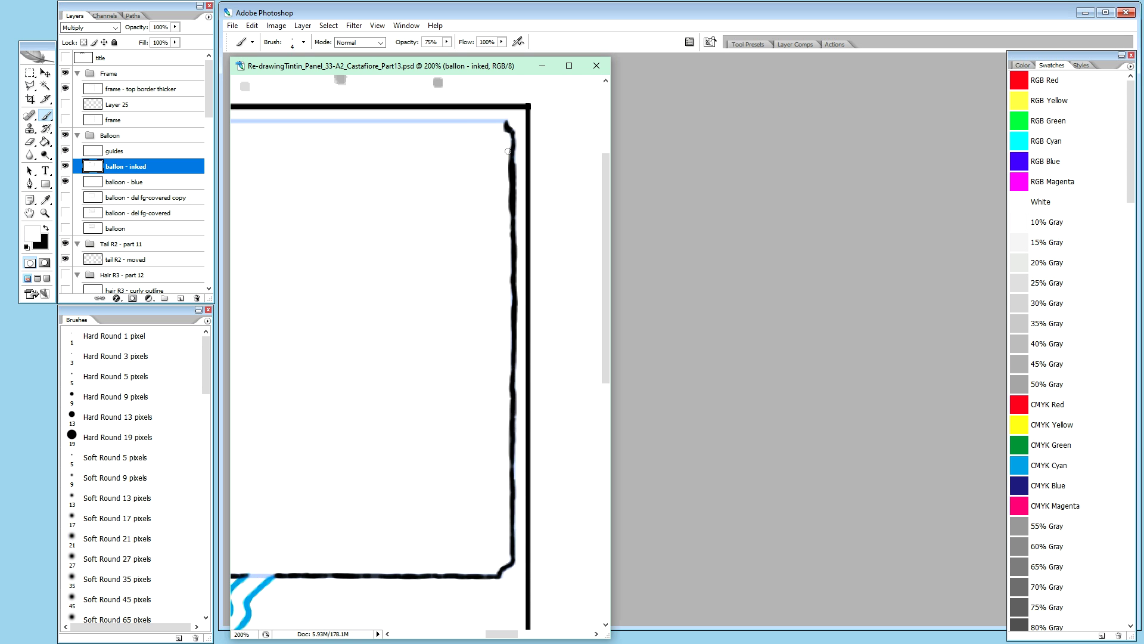
{"action": "left_click_drag", "start_coordinate": [505, 154], "coordinate": [505, 187]}
{"action": "left_click_drag", "start_coordinate": [504, 165], "coordinate": [504, 160]}
{"action": "left_click_drag", "start_coordinate": [518, 160], "coordinate": [517, 166]}
{"action": "left_click_drag", "start_coordinate": [516, 178], "coordinate": [517, 201]}
Step: Even out the right line's lower-middle part on both edges with white, and trim its outer edge higher up
{"action": "left_click_drag", "start_coordinate": [506, 403], "coordinate": [508, 429]}
{"action": "left_click_drag", "start_coordinate": [517, 392], "coordinate": [520, 441]}
{"action": "left_click_drag", "start_coordinate": [519, 299], "coordinate": [518, 325]}
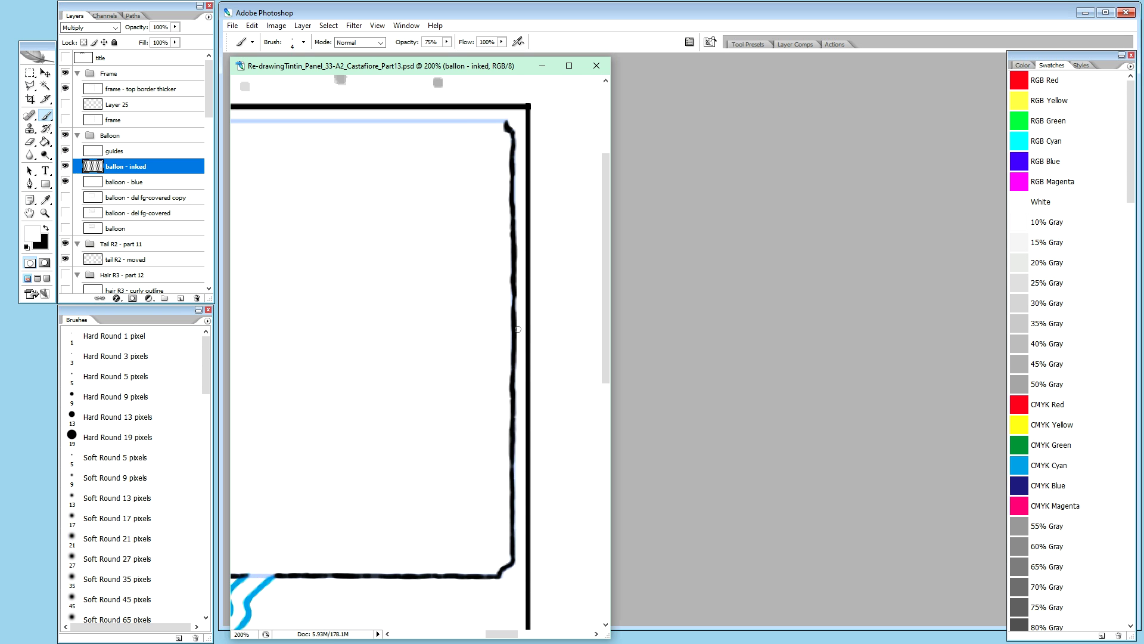
{"action": "left_click_drag", "start_coordinate": [519, 243], "coordinate": [520, 251]}
{"action": "left_click_drag", "start_coordinate": [518, 230], "coordinate": [518, 261]}
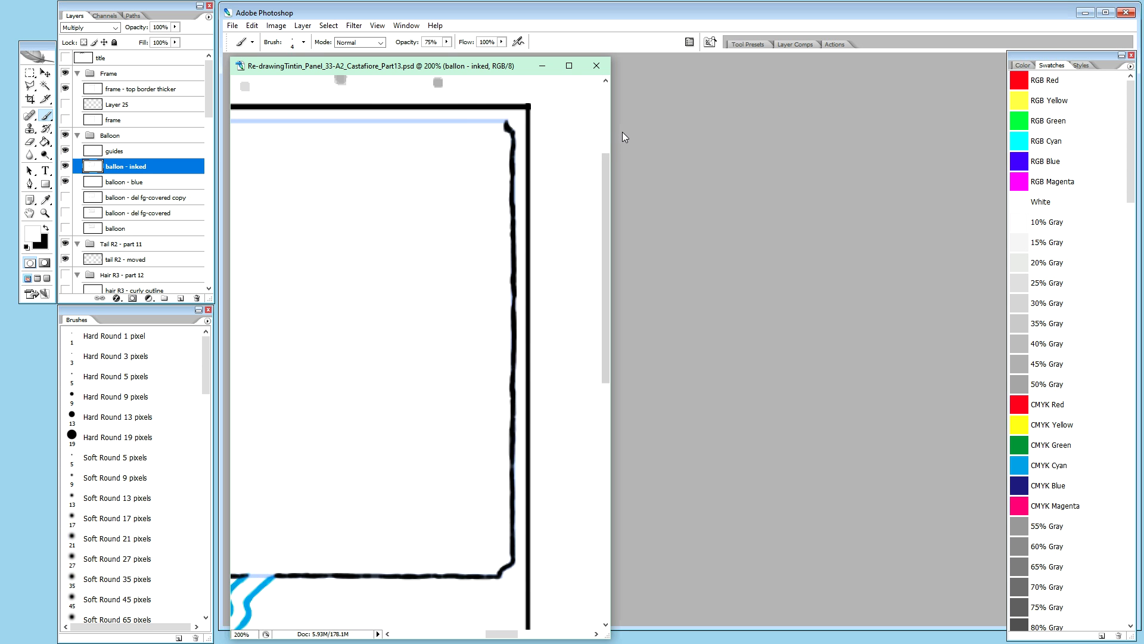
Step: Widen the document window and ink the rest of the balloon's top line in black to the upper-right corner
{"action": "left_click_drag", "start_coordinate": [612, 135], "coordinate": [936, 128]}
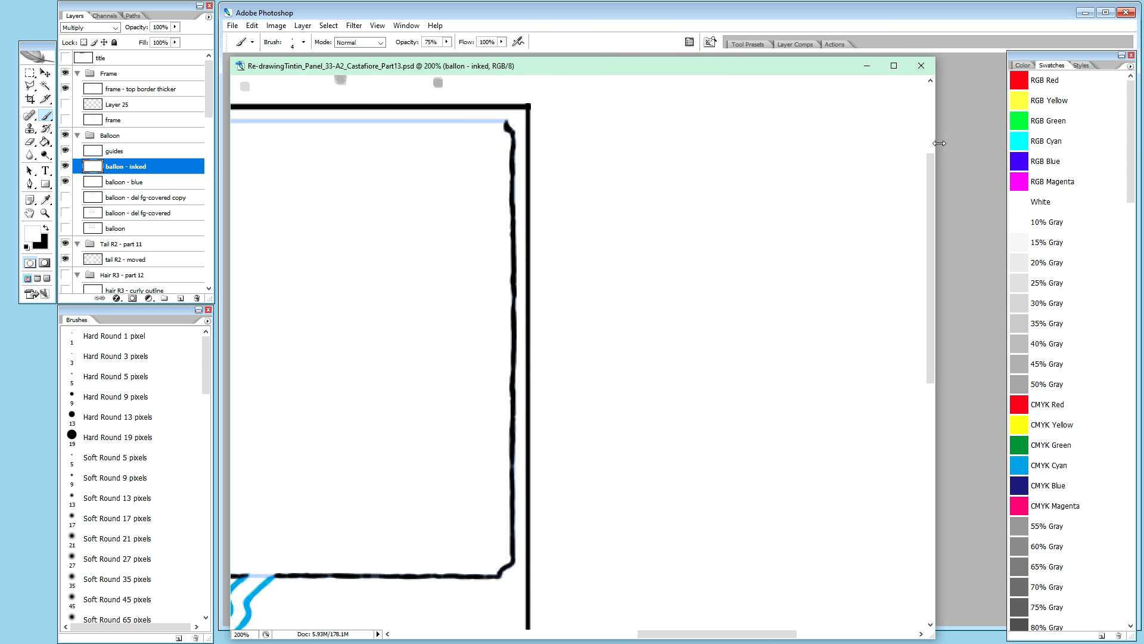
{"action": "key", "text": "h"}
{"action": "left_click_drag", "start_coordinate": [423, 199], "coordinate": [755, 254]}
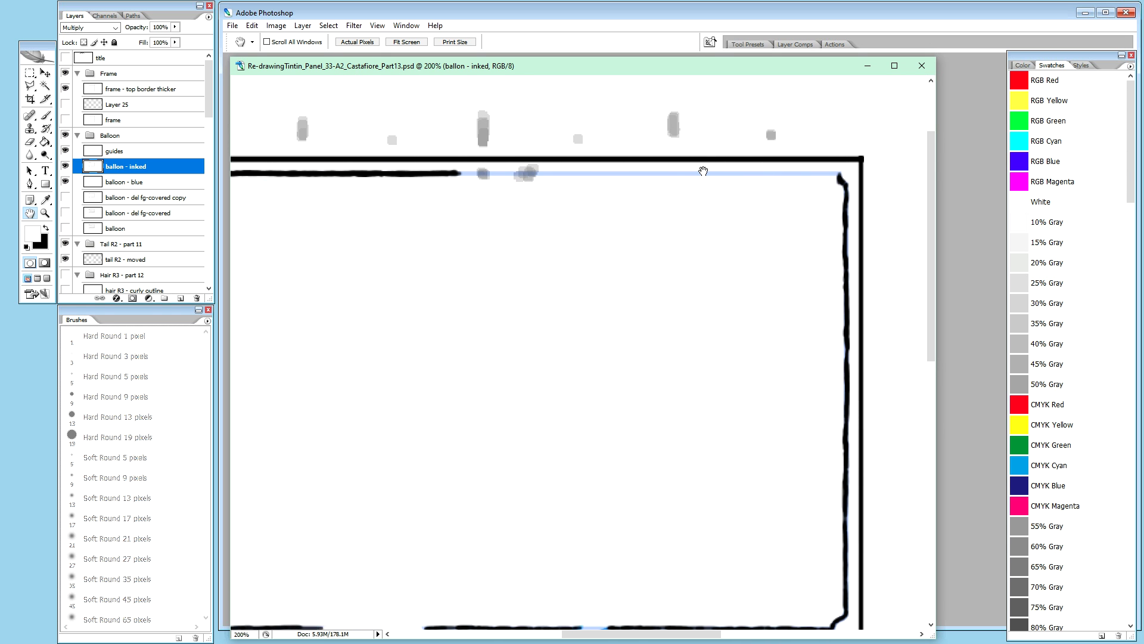
{"action": "key", "text": "b"}
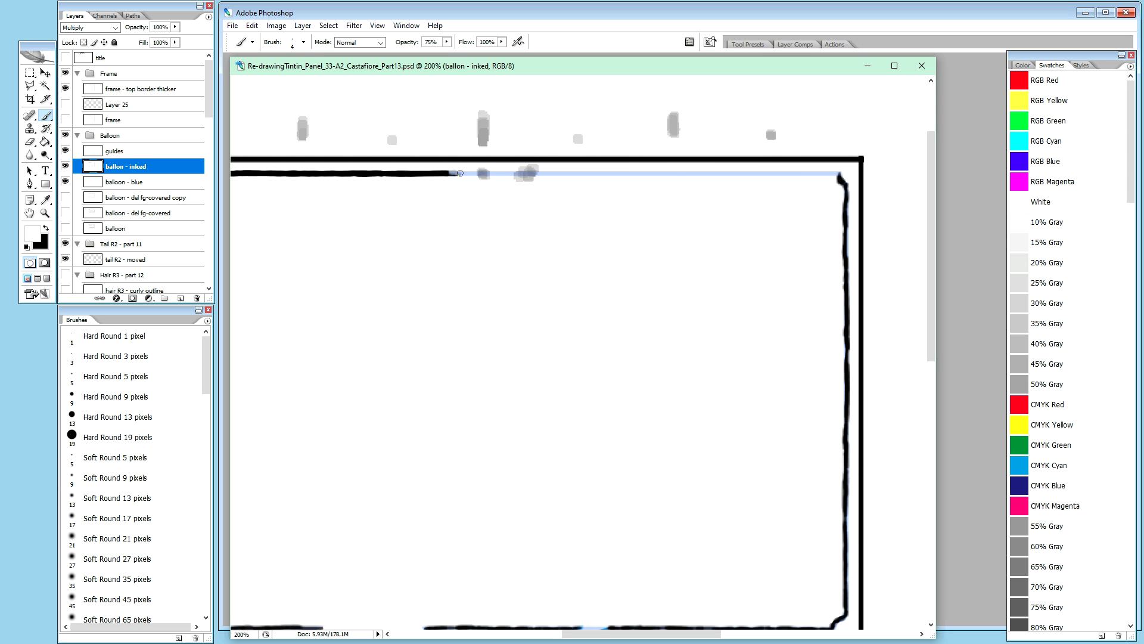
{"action": "key", "text": "x"}
{"action": "left_click_drag", "start_coordinate": [448, 173], "coordinate": [529, 173]}
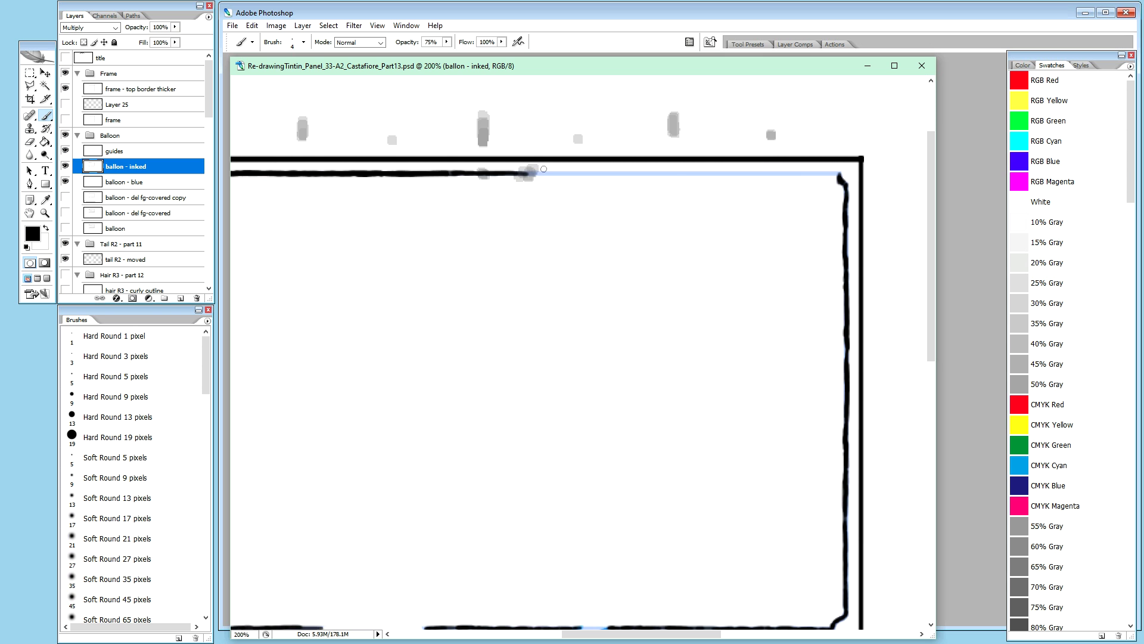
{"action": "left_click_drag", "start_coordinate": [531, 172], "coordinate": [839, 174]}
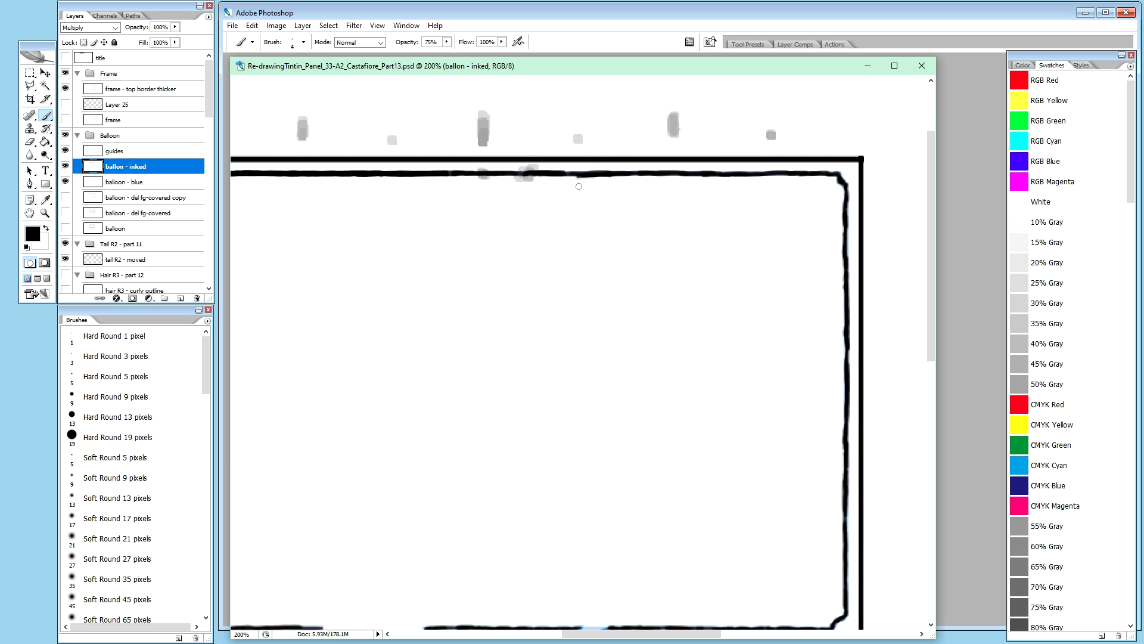
Step: Trim the newly inked right half of the top line with white and retouch it in black near the corner
{"action": "key", "text": "x"}
{"action": "left_click_drag", "start_coordinate": [533, 168], "coordinate": [527, 168]}
{"action": "left_click_drag", "start_coordinate": [594, 168], "coordinate": [604, 183]}
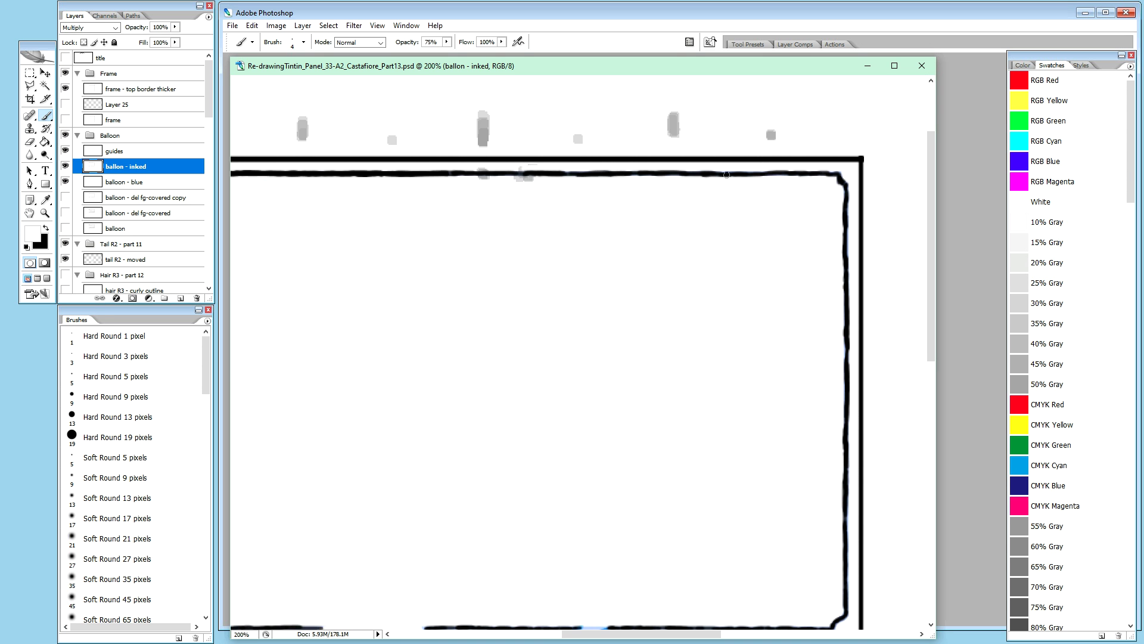
{"action": "mouse_move", "coordinate": [681, 181]}
{"action": "left_mouse_down"}
{"action": "mouse_move", "coordinate": [688, 180]}
{"action": "mouse_move", "coordinate": [741, 181]}
{"action": "mouse_move", "coordinate": [681, 181]}
{"action": "mouse_move", "coordinate": [747, 179]}
{"action": "mouse_move", "coordinate": [708, 178]}
{"action": "left_mouse_up"}
{"action": "key", "text": "x"}
{"action": "left_click_drag", "start_coordinate": [716, 172], "coordinate": [772, 171]}
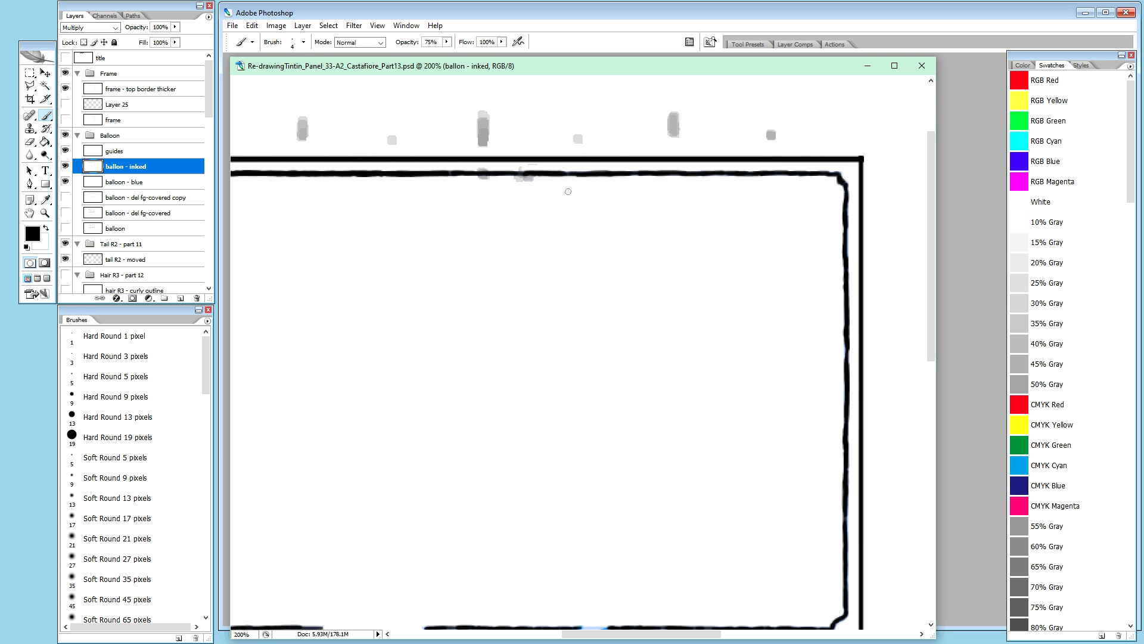
Step: Clean the gray marks off the top line with white and check the inked outline from side to side
{"action": "key", "text": "x"}
{"action": "left_click_drag", "start_coordinate": [499, 181], "coordinate": [538, 181]}
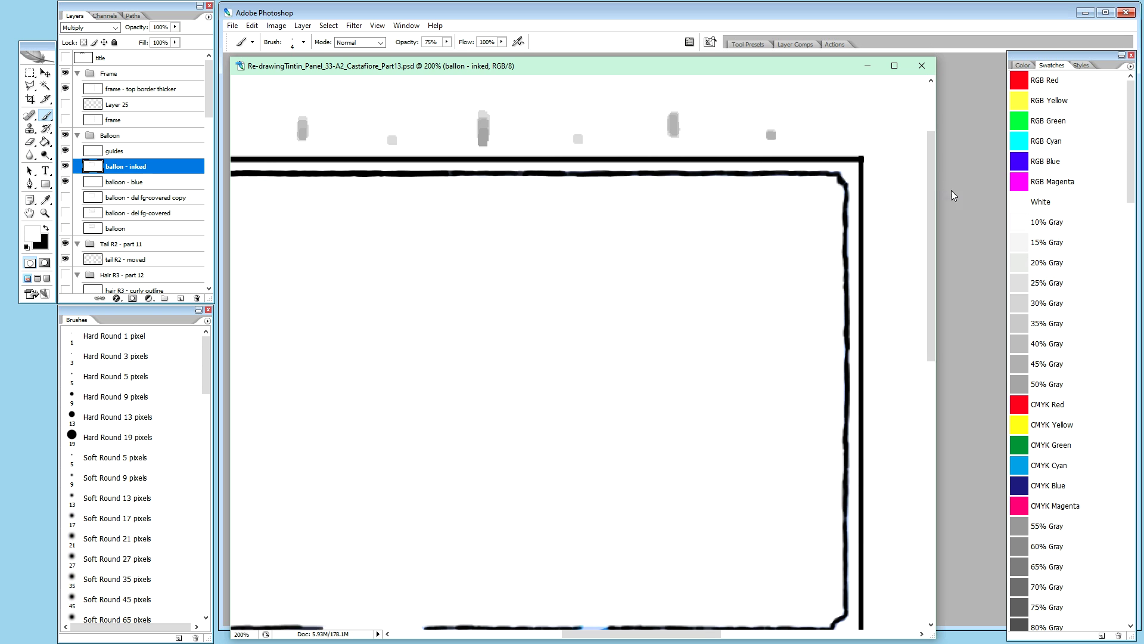
{"action": "left_click_drag", "start_coordinate": [934, 195], "coordinate": [936, 209]}
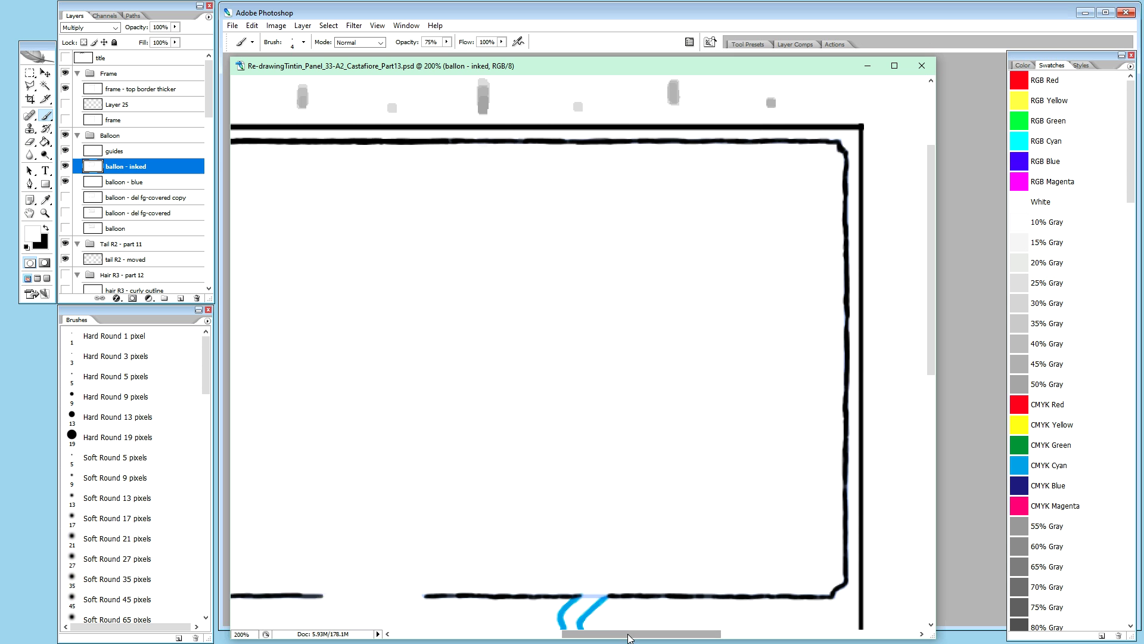
{"action": "left_click_drag", "start_coordinate": [632, 637], "coordinate": [592, 639]}
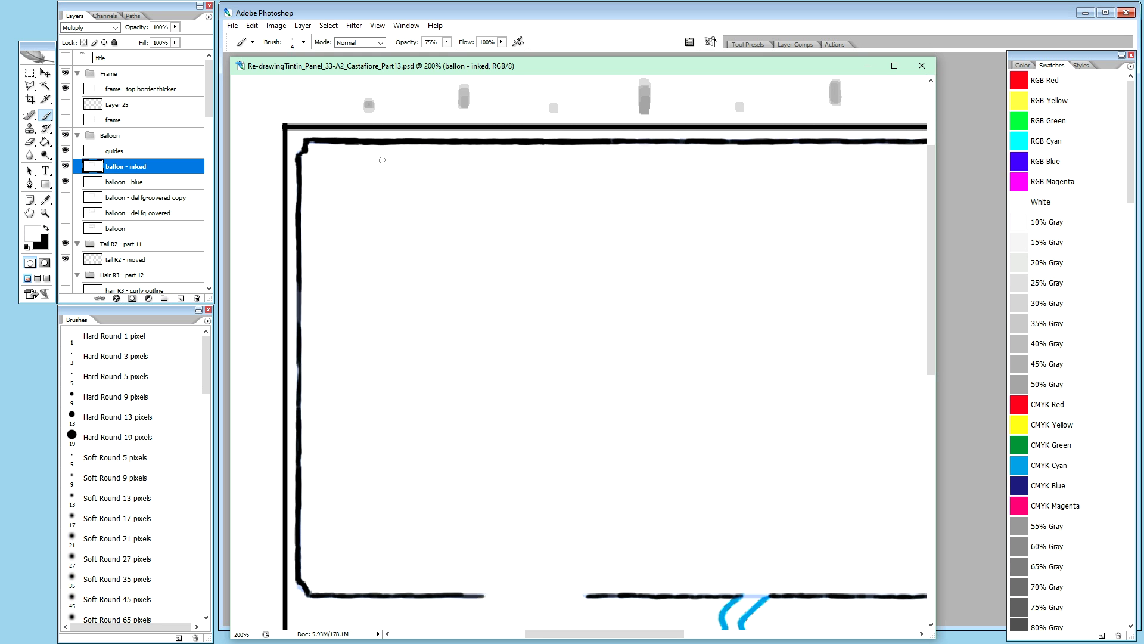
{"action": "left_click_drag", "start_coordinate": [616, 636], "coordinate": [658, 639]}
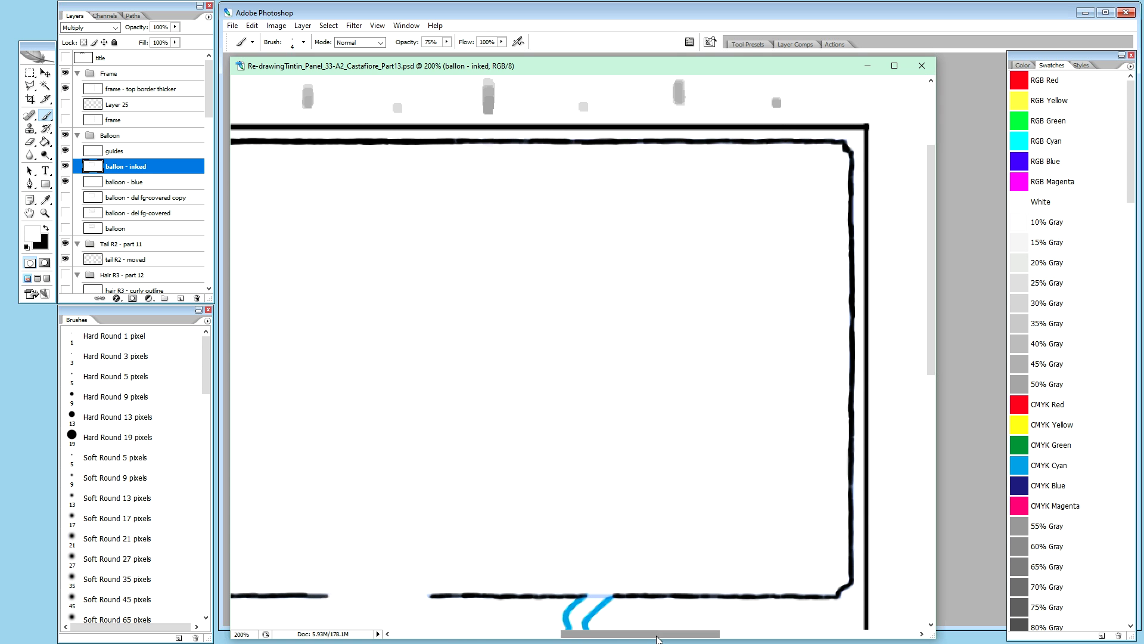
Step: Ink the left edge of the balloon's lightning-shaped tail in black, from the bottom line down to the tip
{"action": "left_click_drag", "start_coordinate": [931, 276], "coordinate": [930, 358]}
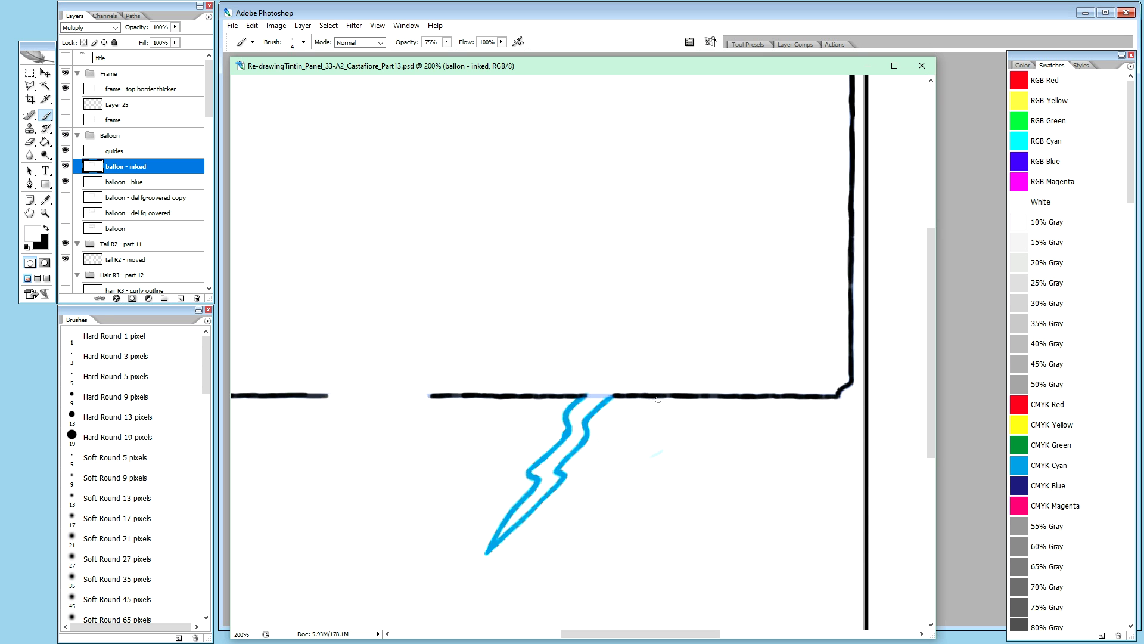
{"action": "left_click_drag", "start_coordinate": [928, 253], "coordinate": [924, 183]}
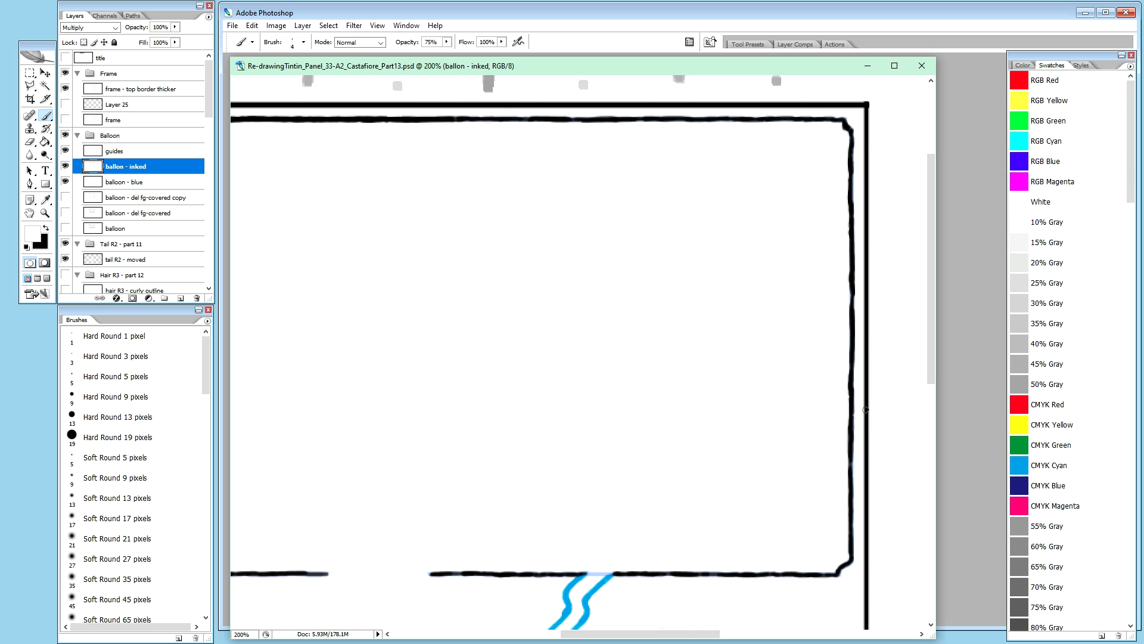
{"action": "left_click_drag", "start_coordinate": [928, 335], "coordinate": [927, 426]}
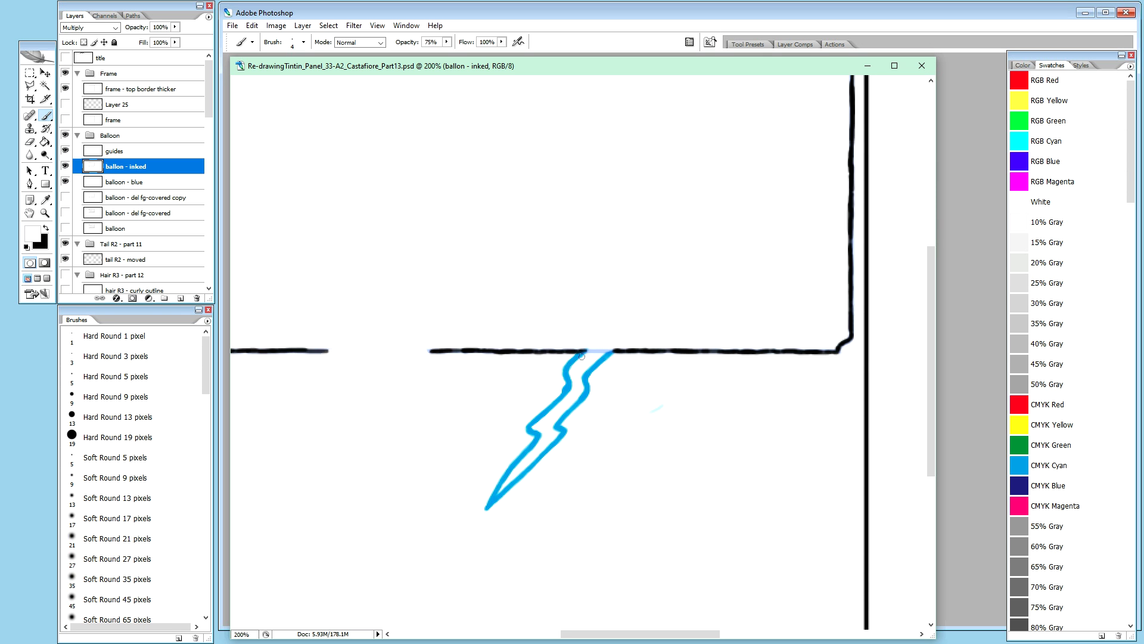
{"action": "key", "text": "x"}
{"action": "mouse_move", "coordinate": [582, 353]}
{"action": "left_mouse_down"}
{"action": "mouse_move", "coordinate": [571, 388]}
{"action": "mouse_move", "coordinate": [530, 430]}
{"action": "left_mouse_up"}
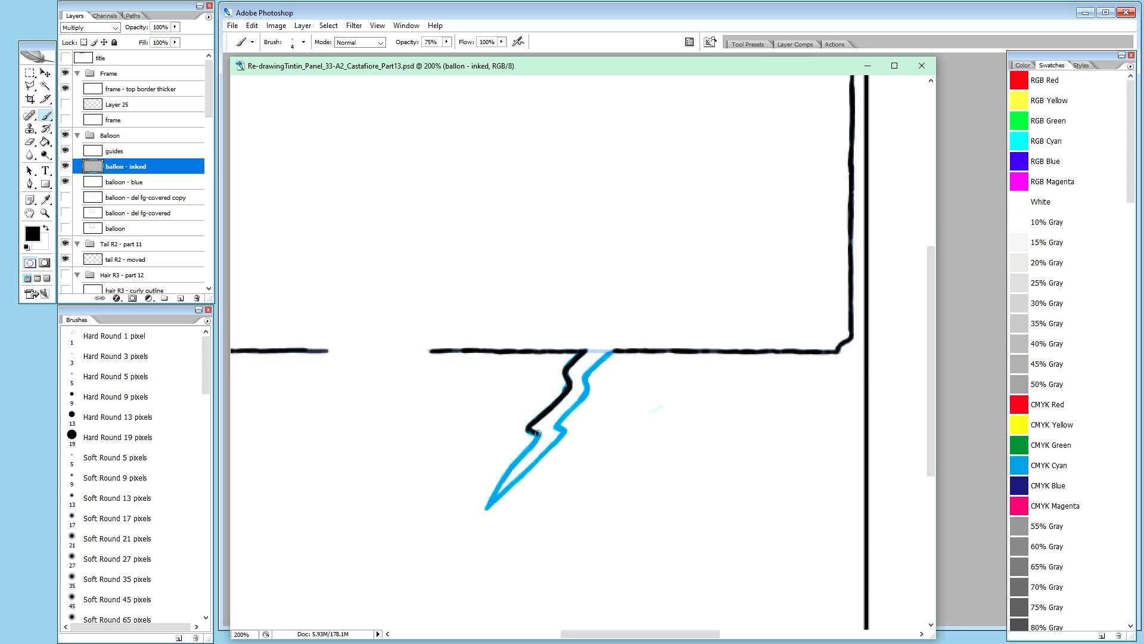
{"action": "left_click_drag", "start_coordinate": [534, 434], "coordinate": [517, 460]}
{"action": "left_click_drag", "start_coordinate": [530, 448], "coordinate": [488, 505]}
{"action": "key", "text": "x"}
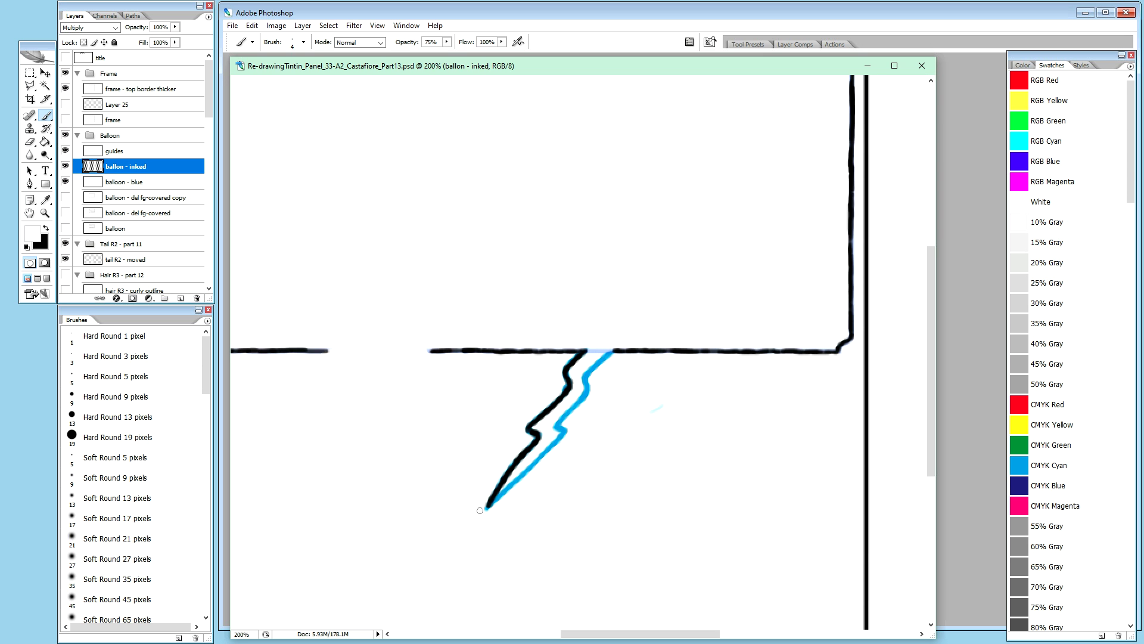
Step: Ink the tail's lower right edge in black from the tip up to the notch, and trim it with white
{"action": "key", "text": "x"}
{"action": "left_click_drag", "start_coordinate": [487, 505], "coordinate": [561, 436]}
{"action": "key", "text": "x"}
{"action": "left_click_drag", "start_coordinate": [545, 461], "coordinate": [524, 482]}
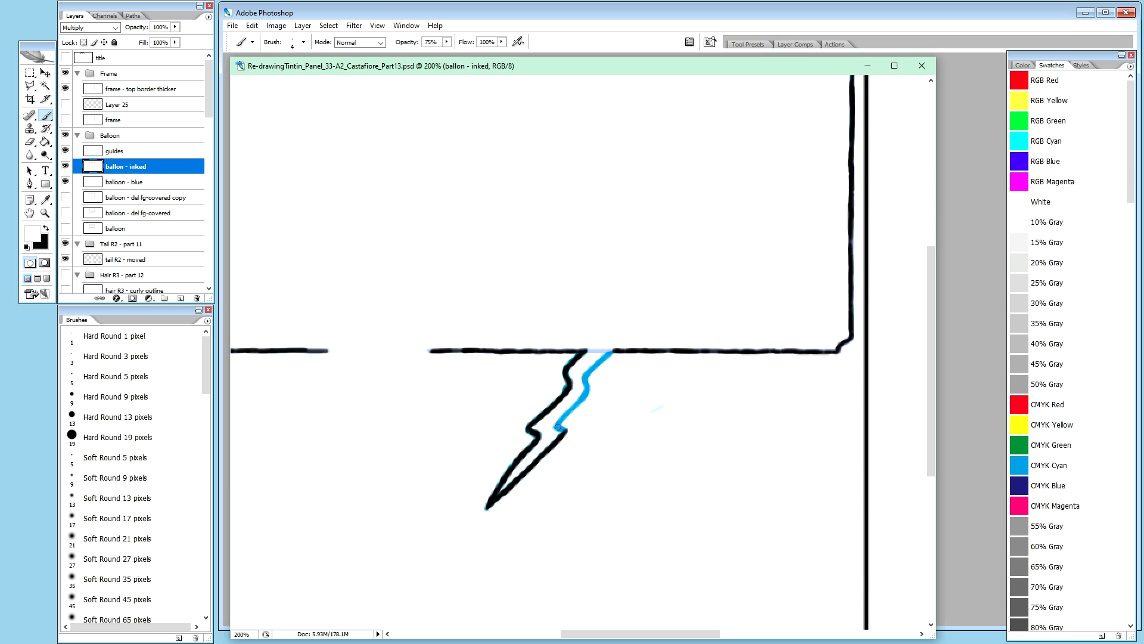
Step: Ink the rest of the tail's right edge in black up to the bottom line, and clean the tail opening with white
{"action": "key", "text": "x"}
{"action": "left_click_drag", "start_coordinate": [560, 428], "coordinate": [561, 429]}
{"action": "left_click_drag", "start_coordinate": [557, 426], "coordinate": [585, 377]}
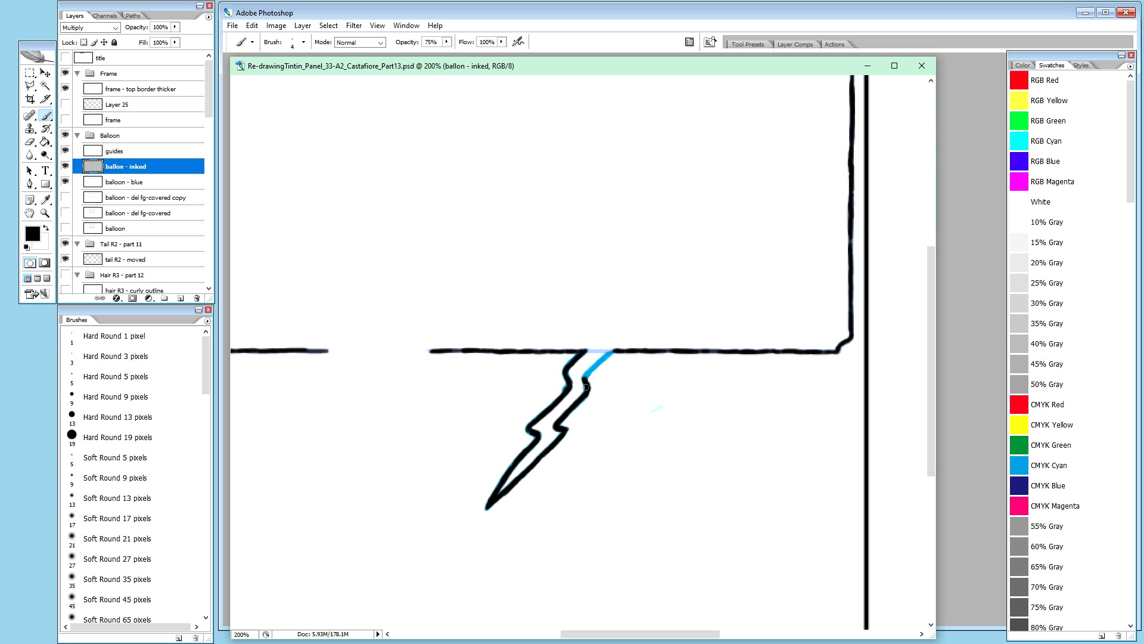
{"action": "left_click_drag", "start_coordinate": [585, 379], "coordinate": [613, 350]}
{"action": "key", "text": "x"}
{"action": "left_click_drag", "start_coordinate": [590, 349], "coordinate": [582, 353]}
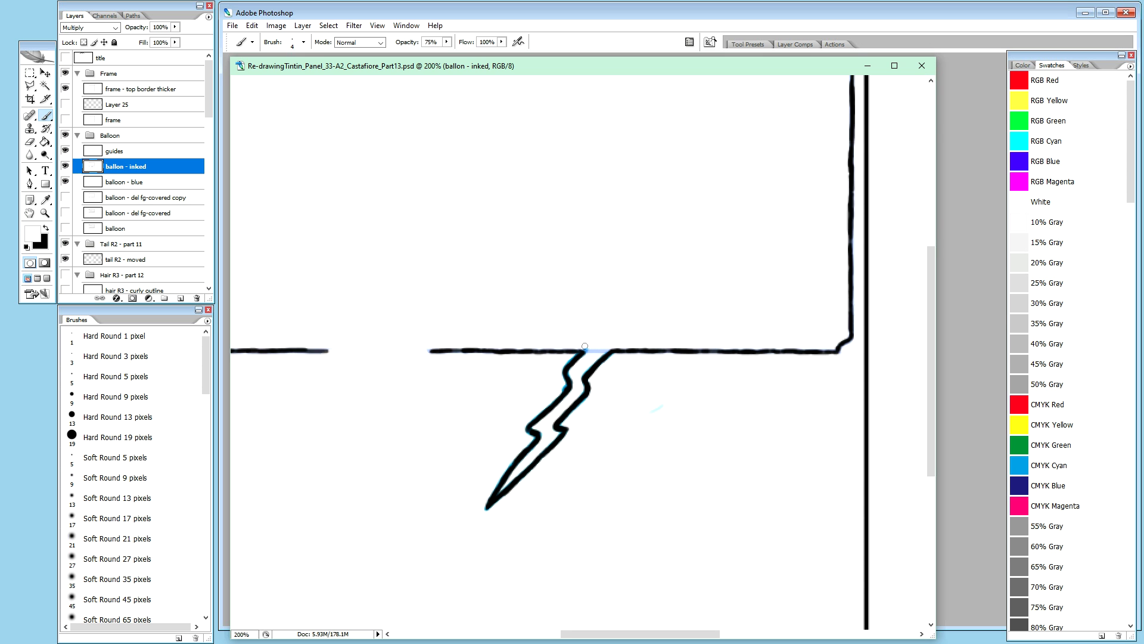
{"action": "mouse_move", "coordinate": [584, 349]}
{"action": "left_mouse_down"}
{"action": "mouse_move", "coordinate": [583, 361]}
{"action": "mouse_move", "coordinate": [588, 350]}
{"action": "left_mouse_up"}
Step: Hide the "balloon - blue" guide layer
{"action": "key", "text": "ctrl+minus"}
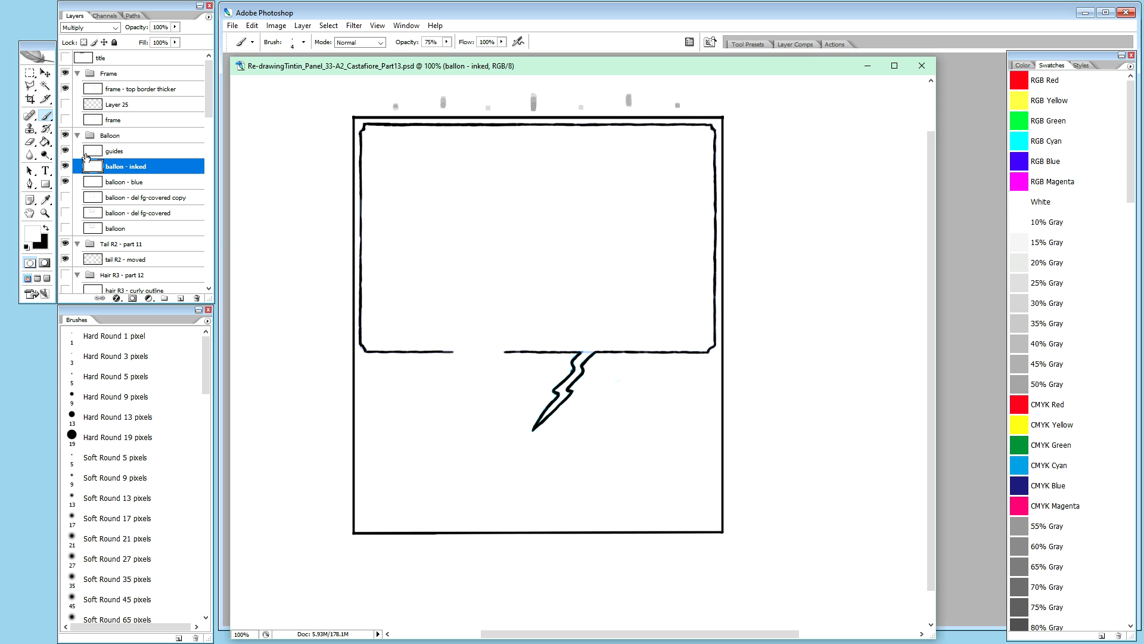
{"action": "left_click", "coordinate": [66, 184]}
{"action": "scroll", "coordinate": [565, 341], "scroll_direction": "up", "scroll_amount": 1}
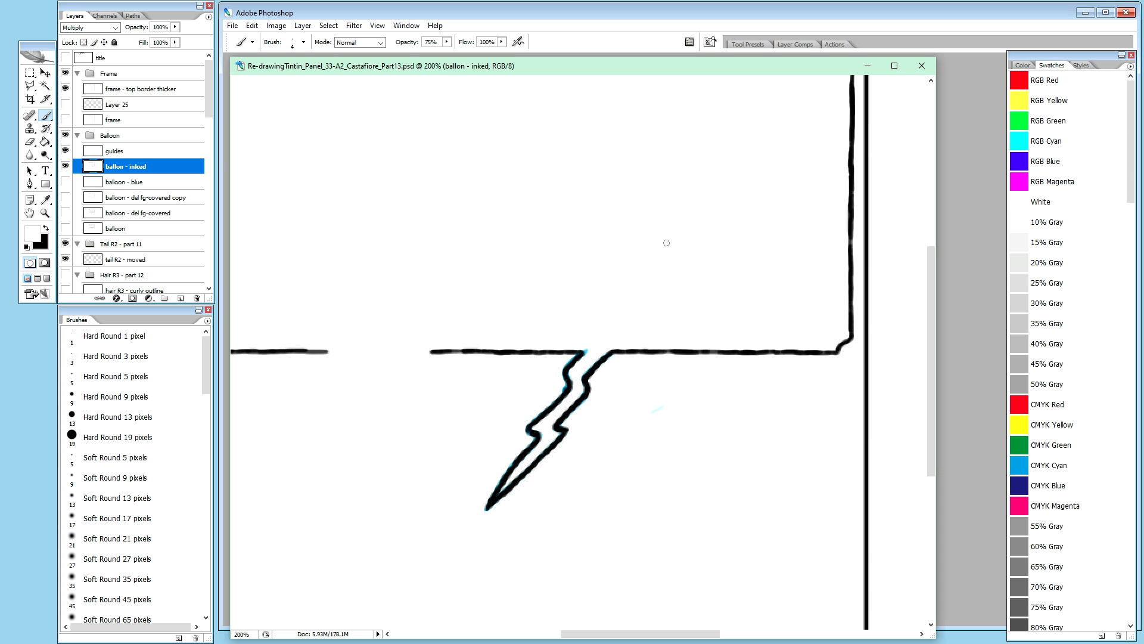
Step: Trim the outer and inner edges of the balloon's right line with white along its lower-middle part
{"action": "key", "text": "space"}
{"action": "left_click_drag", "start_coordinate": [726, 232], "coordinate": [480, 370]}
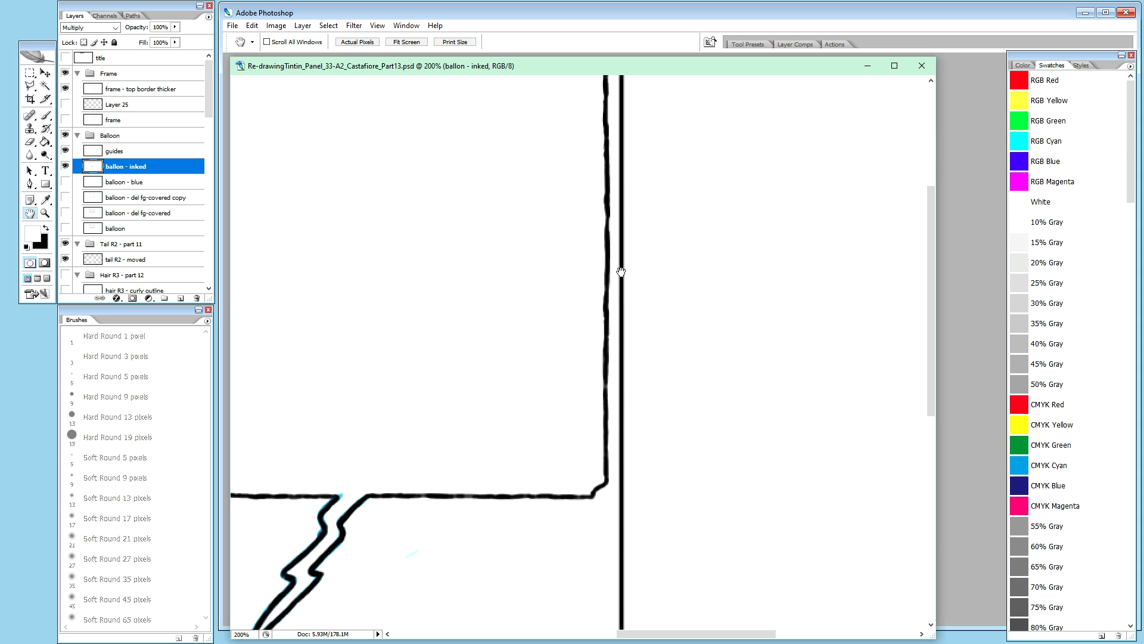
{"action": "left_click", "coordinate": [626, 207], "text": "ctrl"}
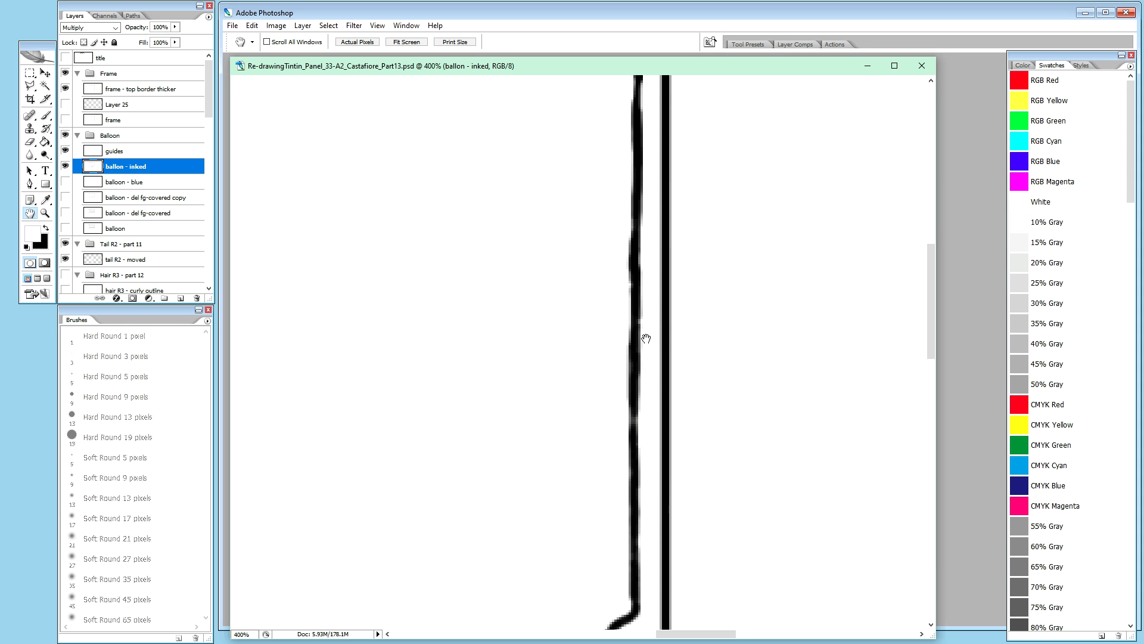
{"action": "key", "text": "x"}
{"action": "key", "text": "b"}
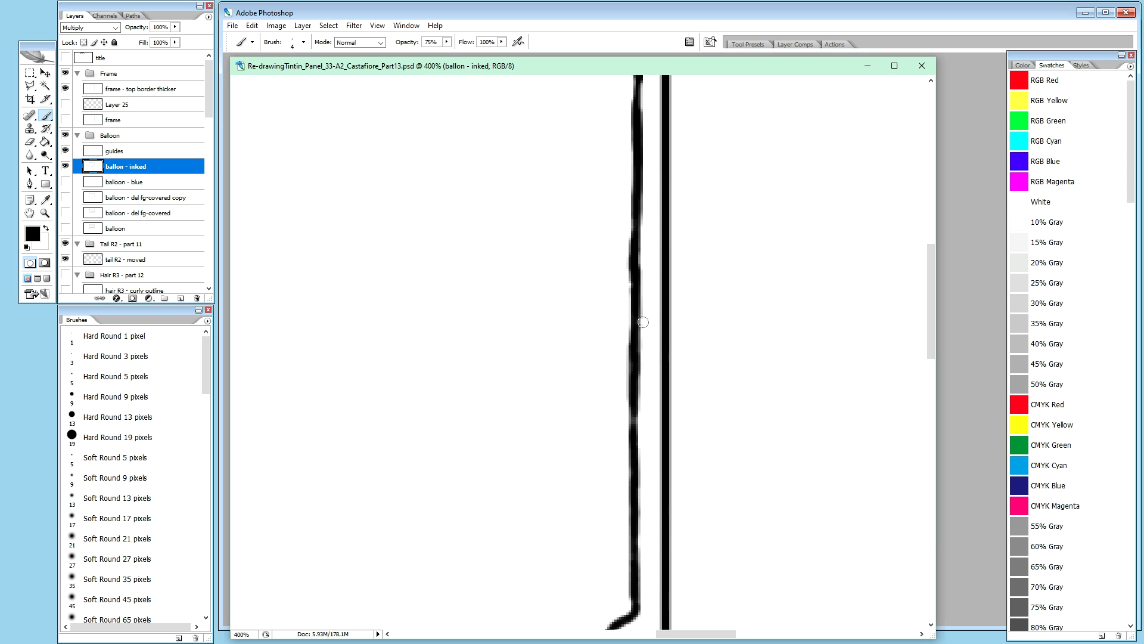
{"action": "left_click_drag", "start_coordinate": [643, 303], "coordinate": [648, 362]}
{"action": "key", "text": "ctrl+z"}
{"action": "key", "text": "x"}
{"action": "left_click_drag", "start_coordinate": [644, 306], "coordinate": [643, 373]}
{"action": "left_click_drag", "start_coordinate": [644, 325], "coordinate": [644, 392]}
{"action": "left_click_drag", "start_coordinate": [623, 237], "coordinate": [624, 295]}
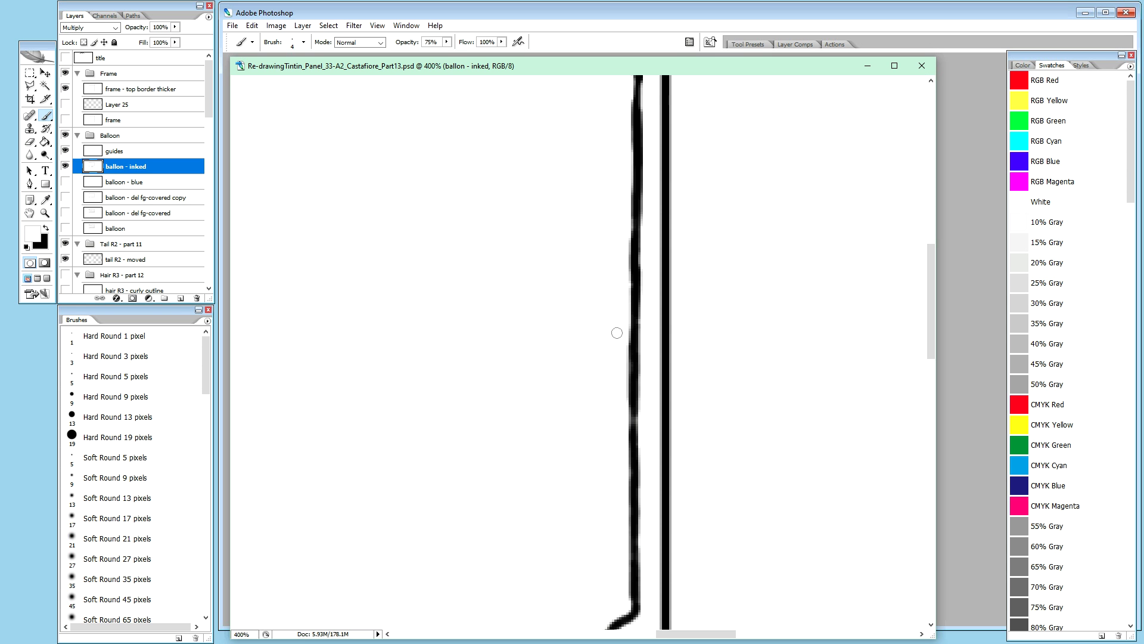
{"action": "left_click_drag", "start_coordinate": [623, 367], "coordinate": [622, 403]}
Step: Smooth the inner edge of the balloon's right line with white farther up
{"action": "left_click_drag", "start_coordinate": [932, 326], "coordinate": [928, 275]}
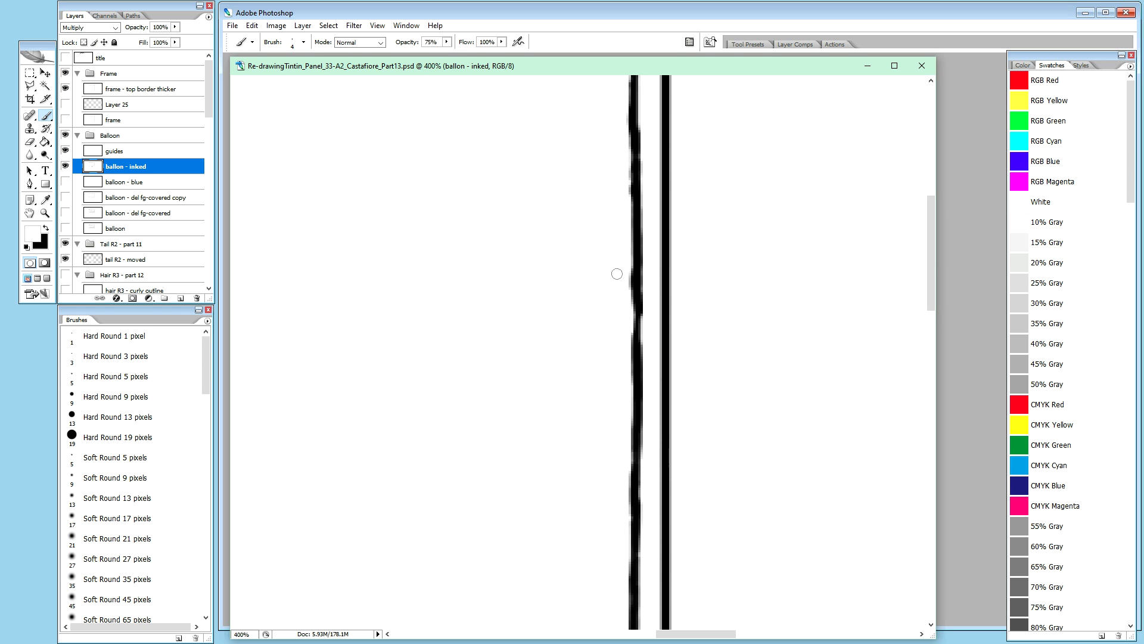
{"action": "left_click_drag", "start_coordinate": [621, 245], "coordinate": [625, 294]}
{"action": "left_click_drag", "start_coordinate": [625, 235], "coordinate": [627, 321]}
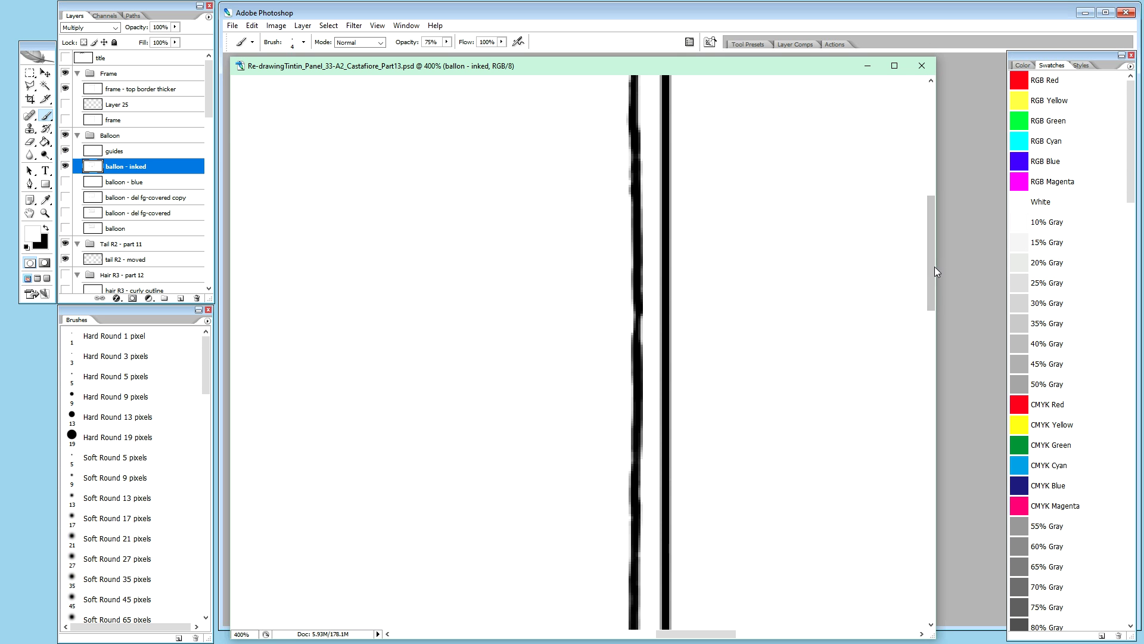
{"action": "left_click_drag", "start_coordinate": [934, 277], "coordinate": [934, 237]}
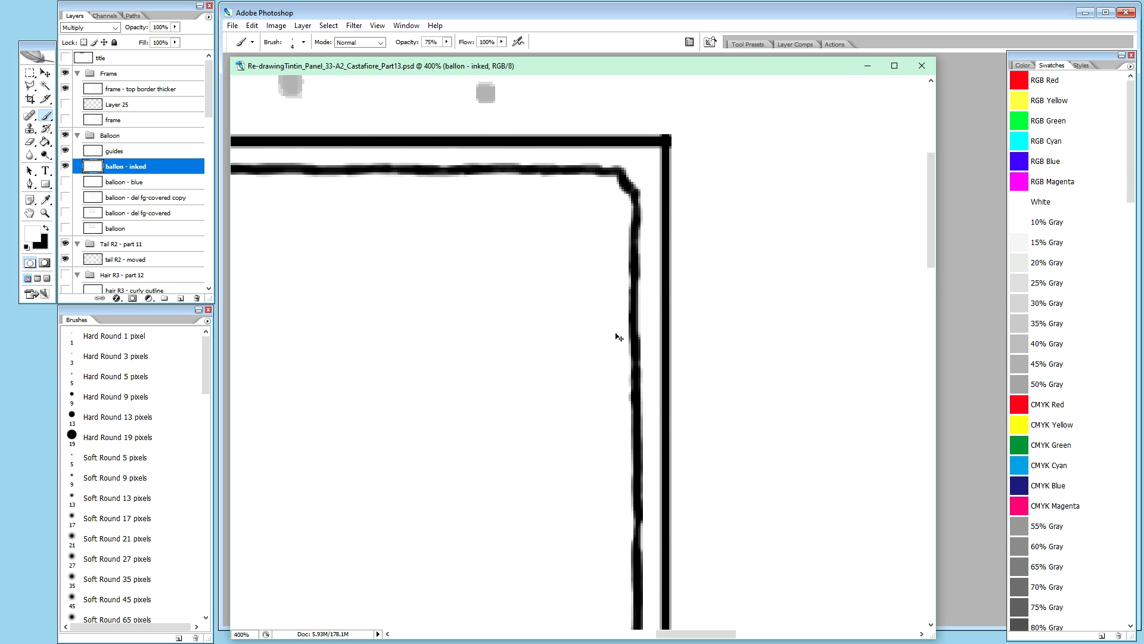
Step: Examine the inked right line and the bottom line between the lower-right corner and the tail up close
{"action": "key", "text": "ctrl+minus"}
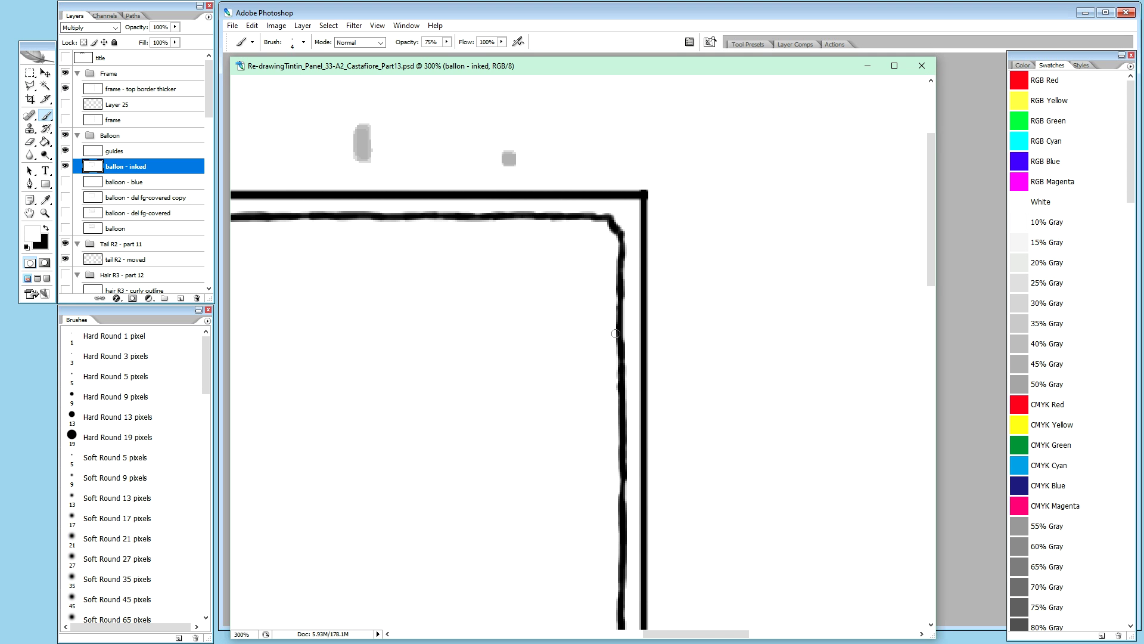
{"action": "key", "text": "space"}
{"action": "left_click_drag", "start_coordinate": [590, 356], "coordinate": [578, 98]}
{"action": "mouse_move", "coordinate": [529, 331]}
{"action": "left_mouse_down"}
{"action": "mouse_move", "coordinate": [521, 142]}
{"action": "mouse_move", "coordinate": [647, 270]}
{"action": "left_mouse_up"}
{"action": "left_click_drag", "start_coordinate": [536, 317], "coordinate": [618, 295]}
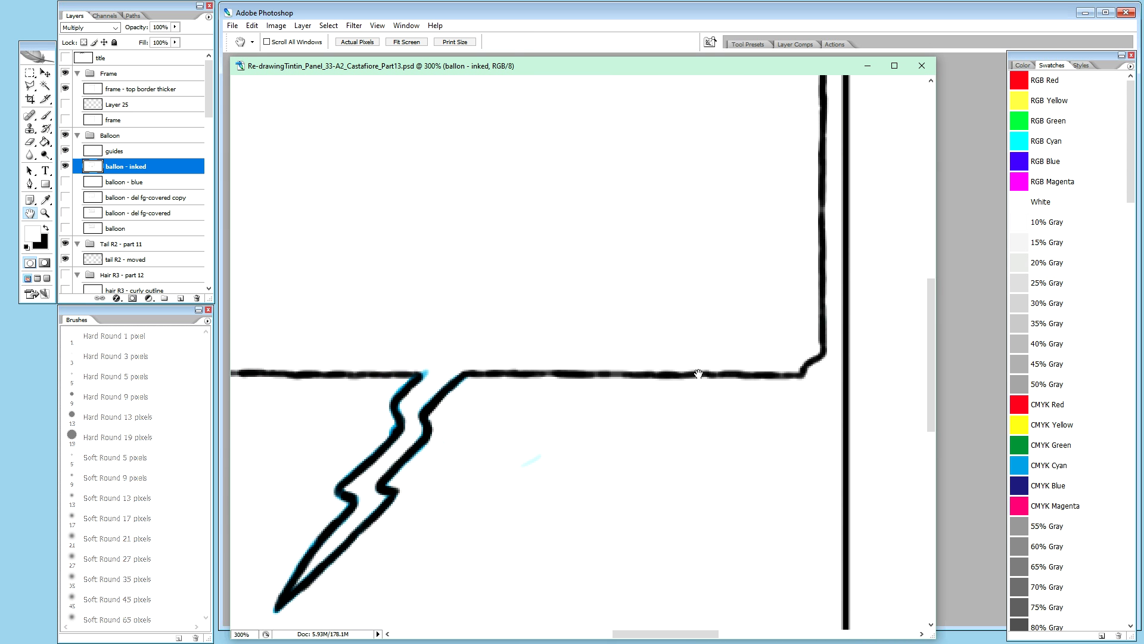
{"action": "key", "text": "ctrl+plus"}
{"action": "key", "text": "ctrl+plus"}
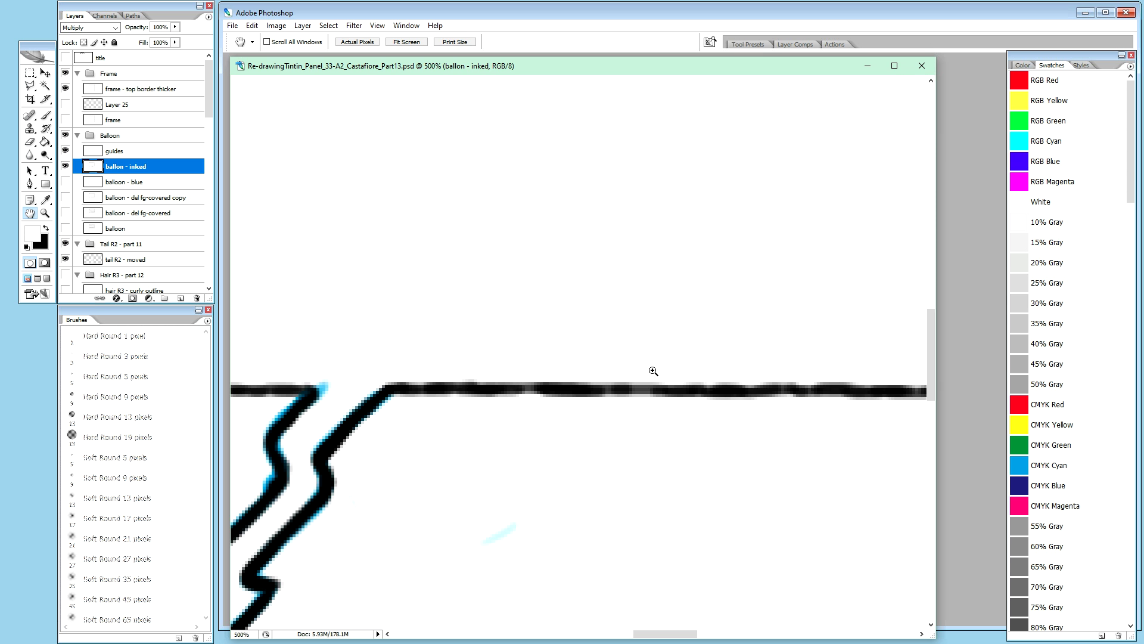
{"action": "left_click_drag", "start_coordinate": [704, 373], "coordinate": [580, 340]}
{"action": "key", "text": "b"}
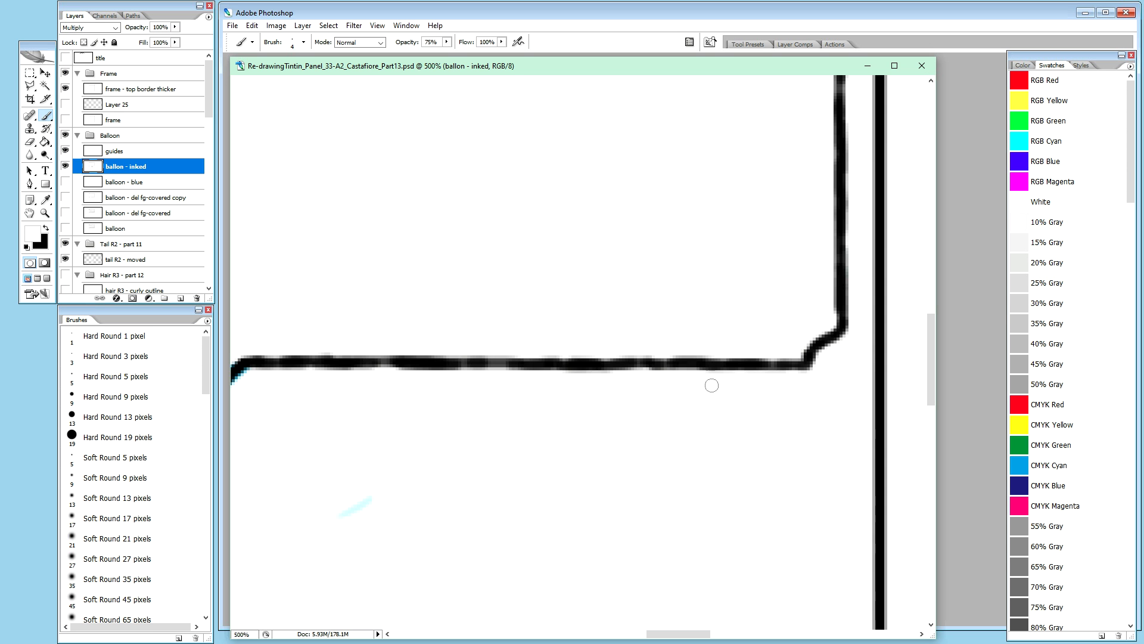
Step: Hide the "tail R2 - moved" layer to remove the blue tail guide from view
{"action": "key", "text": "h"}
{"action": "mouse_move", "coordinate": [317, 367]}
{"action": "left_mouse_down"}
{"action": "mouse_move", "coordinate": [601, 371]}
{"action": "mouse_move", "coordinate": [721, 340]}
{"action": "left_mouse_up"}
{"action": "key", "text": "b"}
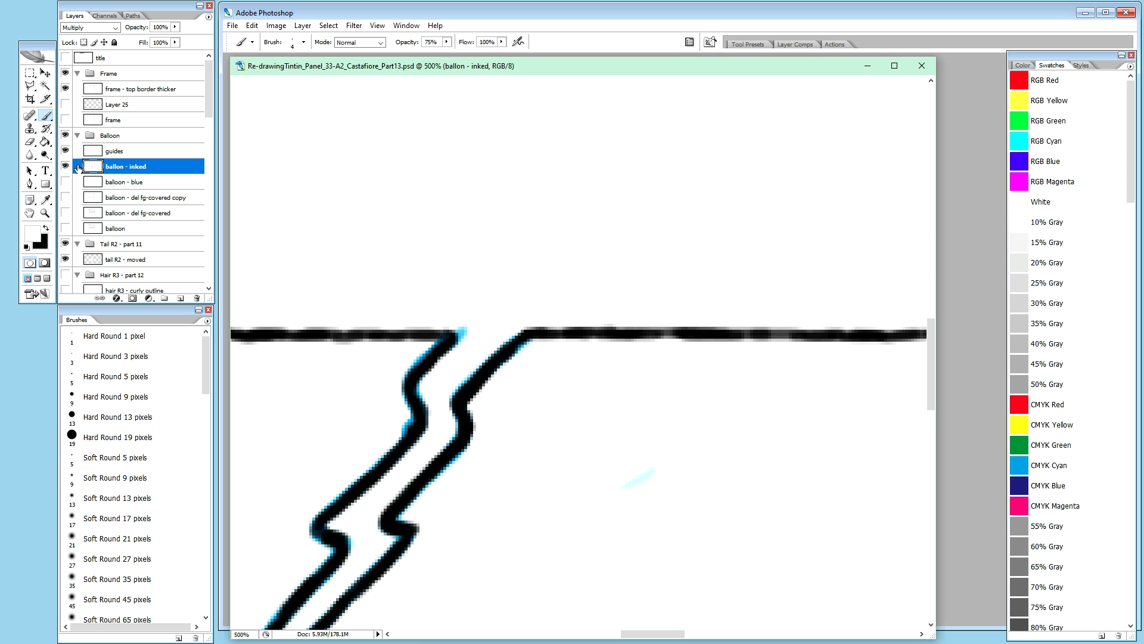
{"action": "left_click", "coordinate": [66, 260]}
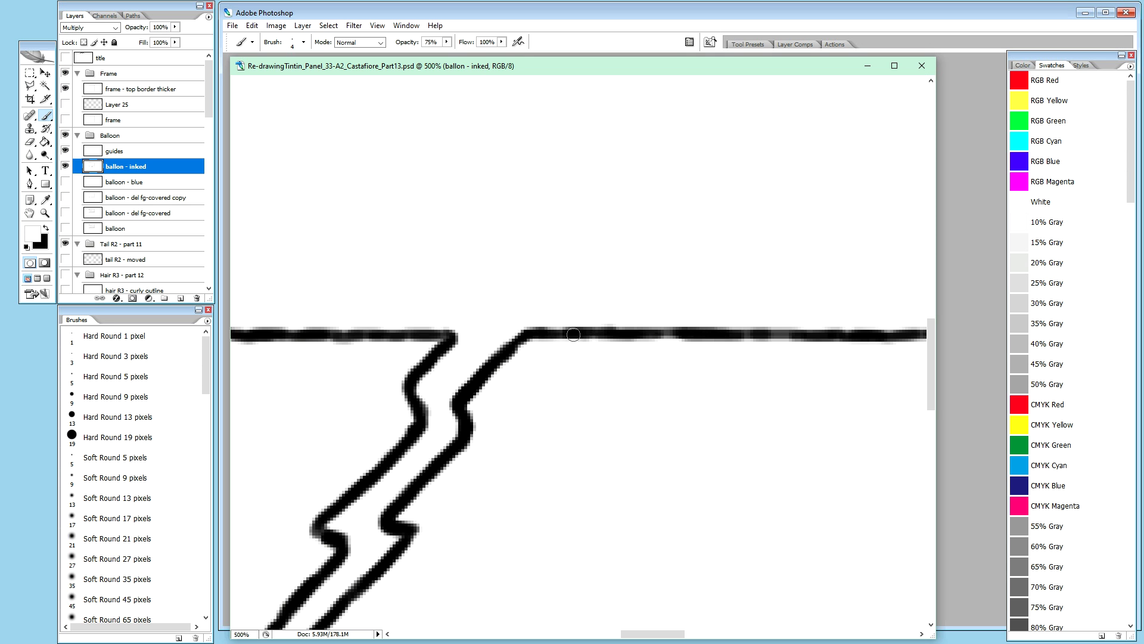
Step: Strengthen the bottom line in black just to the right of the tail
{"action": "left_click", "coordinate": [530, 333]}
{"action": "key", "text": "x"}
{"action": "mouse_move", "coordinate": [530, 334]}
{"action": "left_mouse_down"}
{"action": "mouse_move", "coordinate": [689, 334]}
{"action": "mouse_move", "coordinate": [668, 333]}
{"action": "left_mouse_up"}
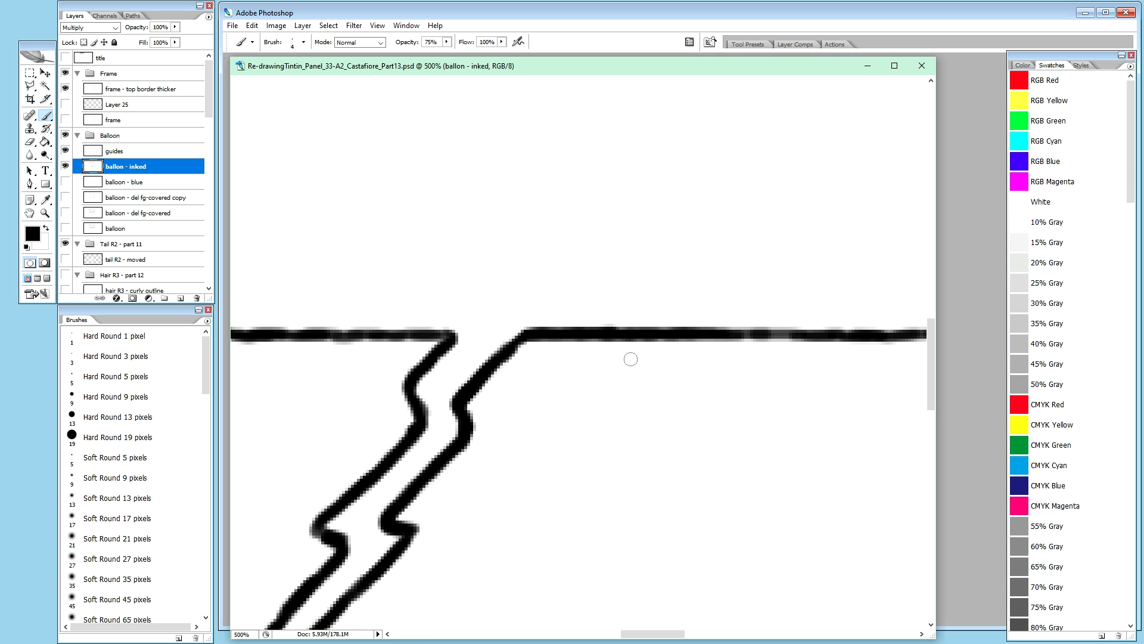
Step: Fill the gray, uneven stretches of the bottom line in black from there to the lower-right corner
{"action": "key", "text": "space"}
{"action": "left_click_drag", "start_coordinate": [691, 272], "coordinate": [610, 310]}
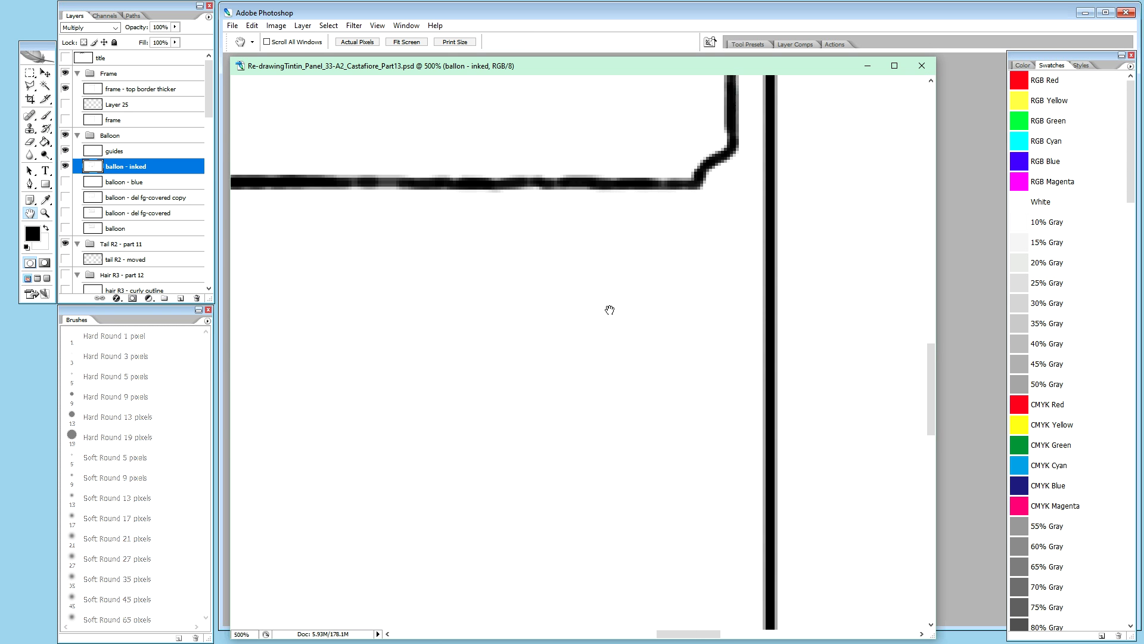
{"action": "left_click_drag", "start_coordinate": [695, 312], "coordinate": [669, 323]}
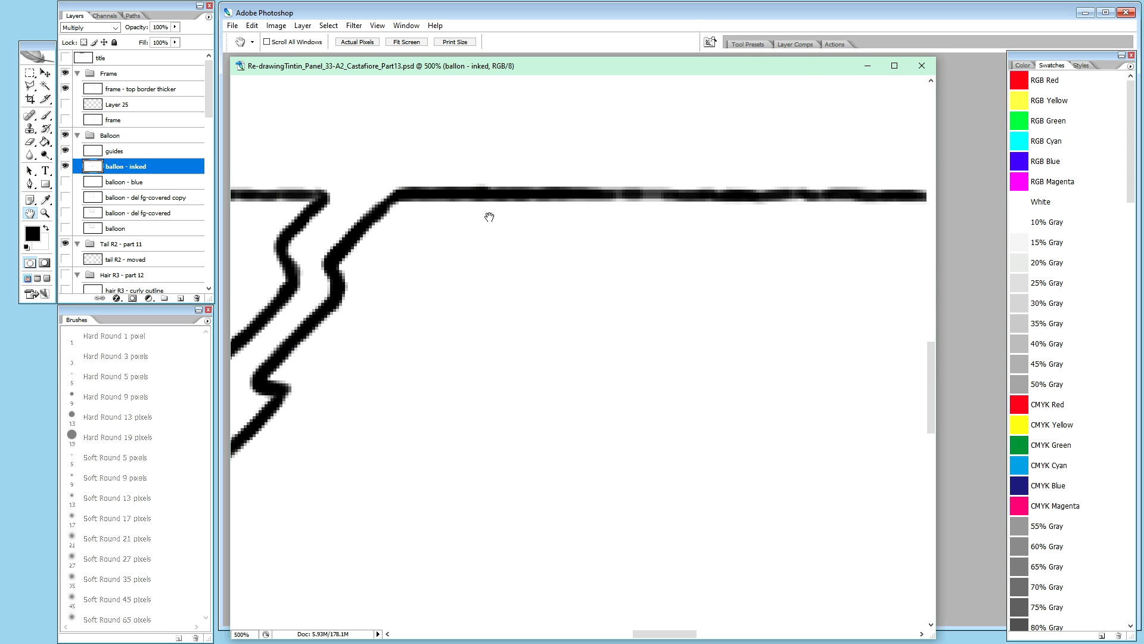
{"action": "key", "text": "b"}
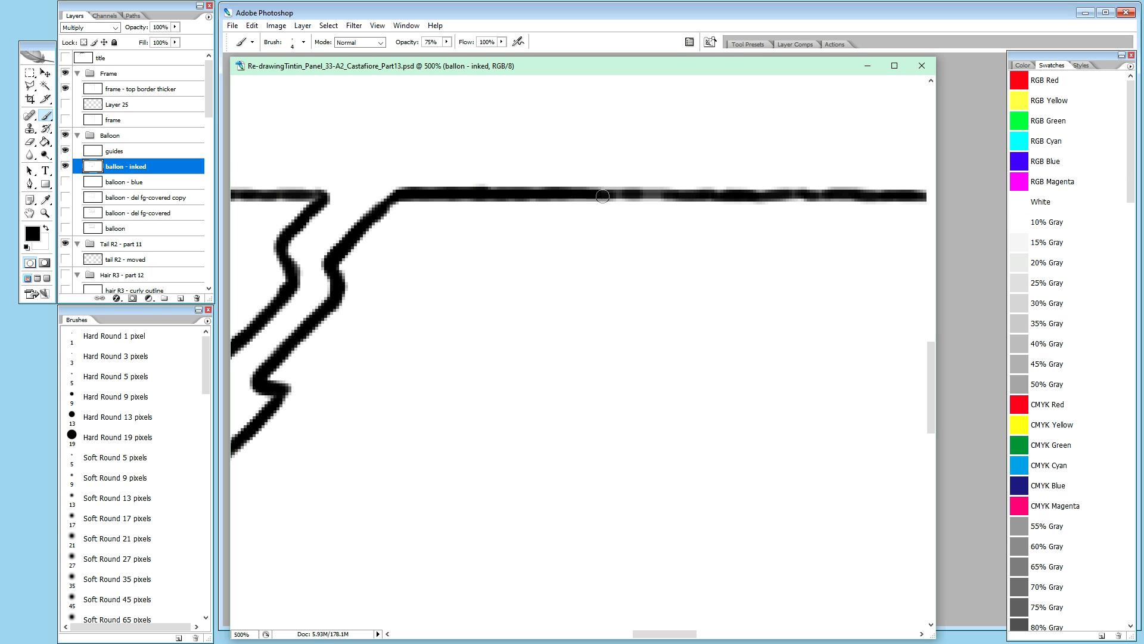
{"action": "mouse_move", "coordinate": [602, 193]}
{"action": "left_mouse_down"}
{"action": "mouse_move", "coordinate": [735, 193]}
{"action": "mouse_move", "coordinate": [689, 194]}
{"action": "mouse_move", "coordinate": [693, 185]}
{"action": "mouse_move", "coordinate": [702, 188]}
{"action": "mouse_move", "coordinate": [634, 200]}
{"action": "mouse_move", "coordinate": [875, 200]}
{"action": "mouse_move", "coordinate": [824, 218]}
{"action": "mouse_move", "coordinate": [564, 267]}
{"action": "left_mouse_up"}
{"action": "key", "text": "space"}
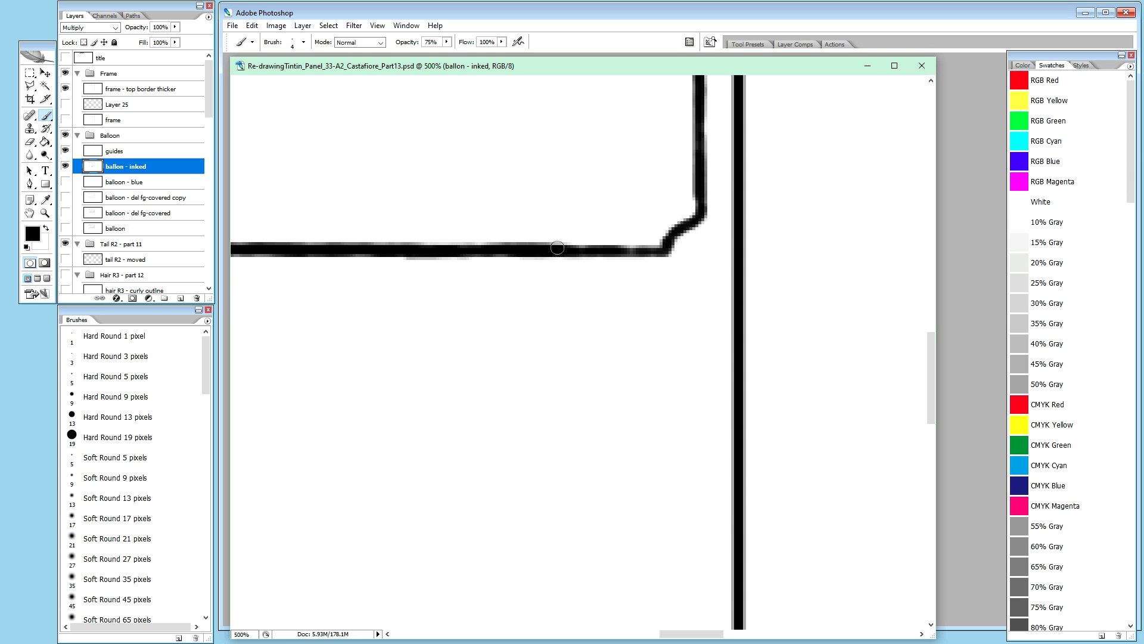
{"action": "left_click_drag", "start_coordinate": [581, 252], "coordinate": [665, 246]}
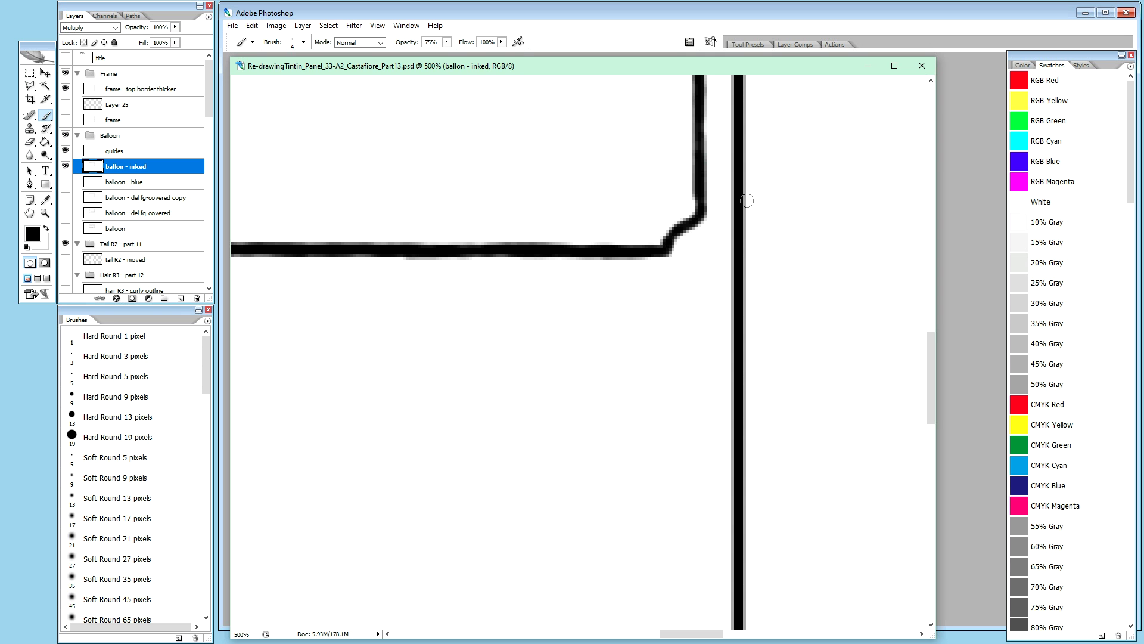
Step: Check the inked tail and lower-right corner at a smaller scale, and inspect the bottom line left of the tail up close
{"action": "left_click_drag", "start_coordinate": [932, 388], "coordinate": [923, 363]}
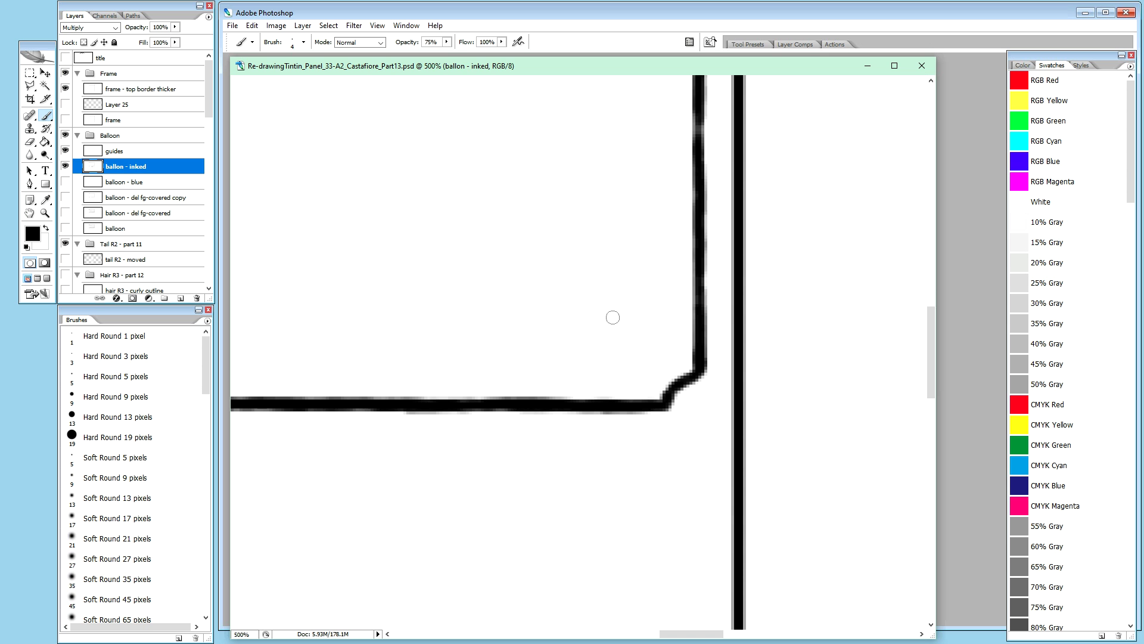
{"action": "key", "text": "ctrl+minus"}
{"action": "key", "text": "ctrl+minus"}
{"action": "key", "text": "ctrl+minus"}
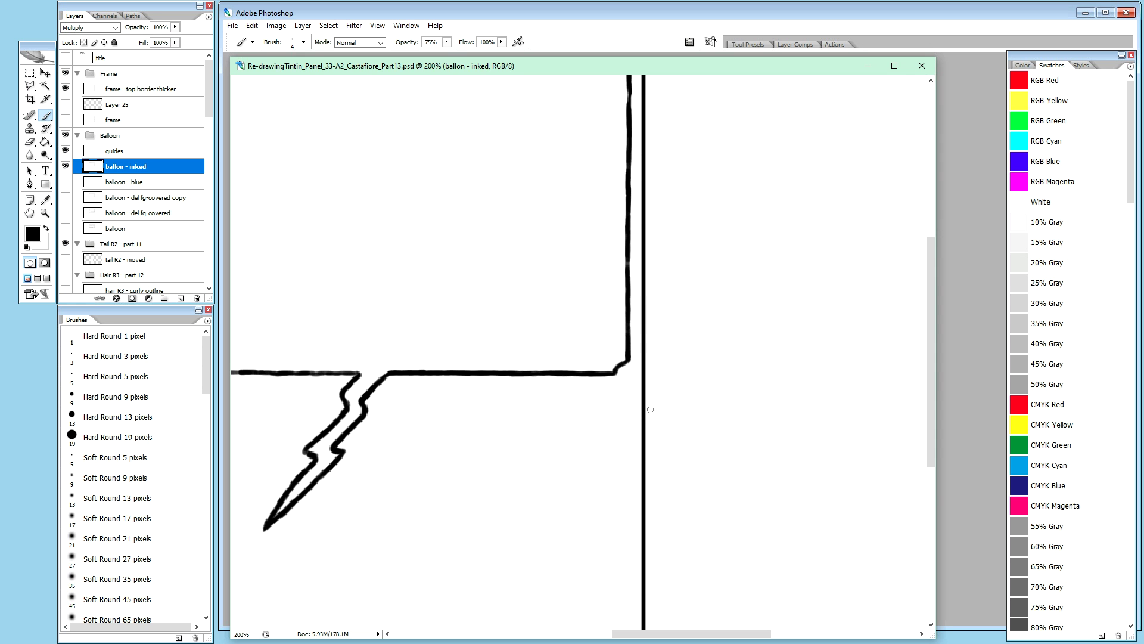
{"action": "key", "text": "h"}
{"action": "left_click_drag", "start_coordinate": [513, 431], "coordinate": [785, 414]}
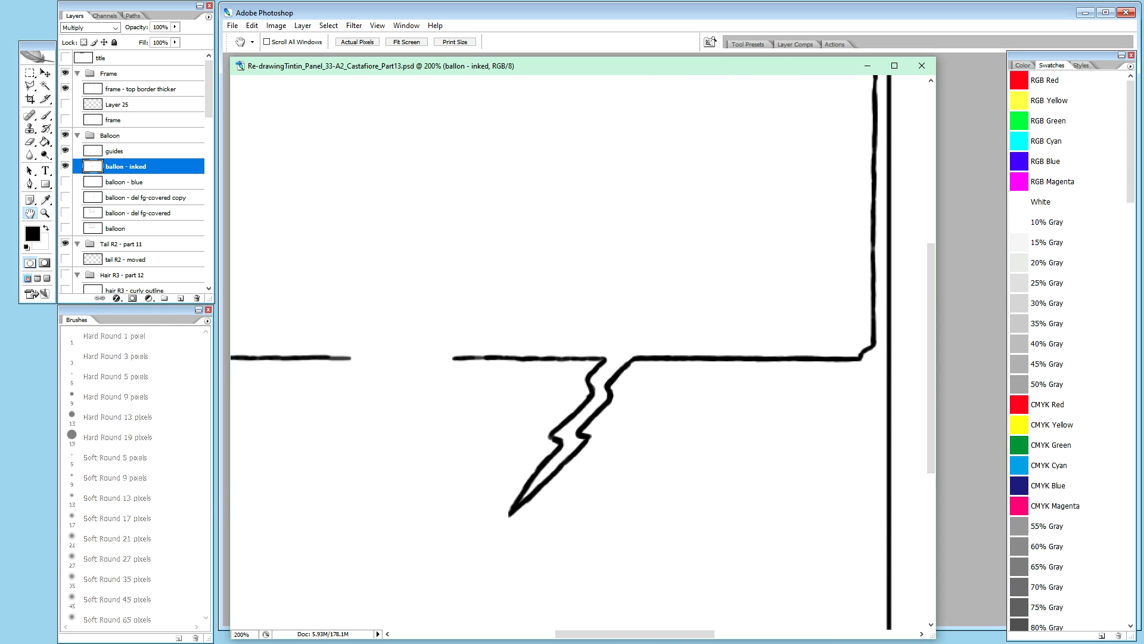
{"action": "key", "text": "ctrl+Tab"}
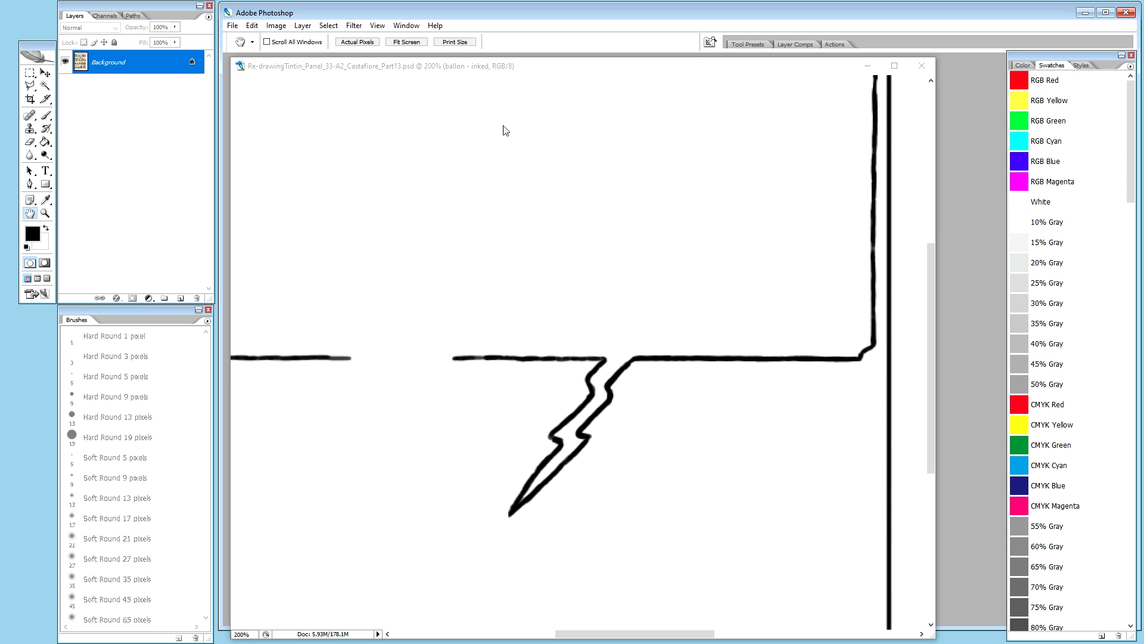
{"action": "left_click", "coordinate": [462, 66]}
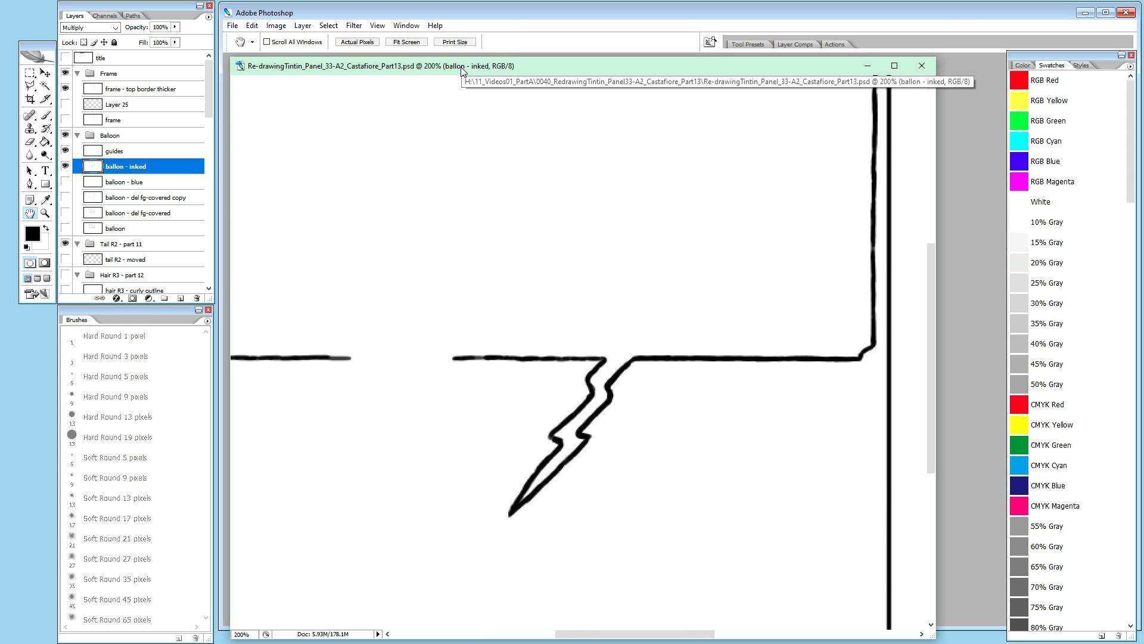
{"action": "key", "text": "ctrl+plus"}
{"action": "key", "text": "ctrl+plus"}
{"action": "key", "text": "ctrl+plus"}
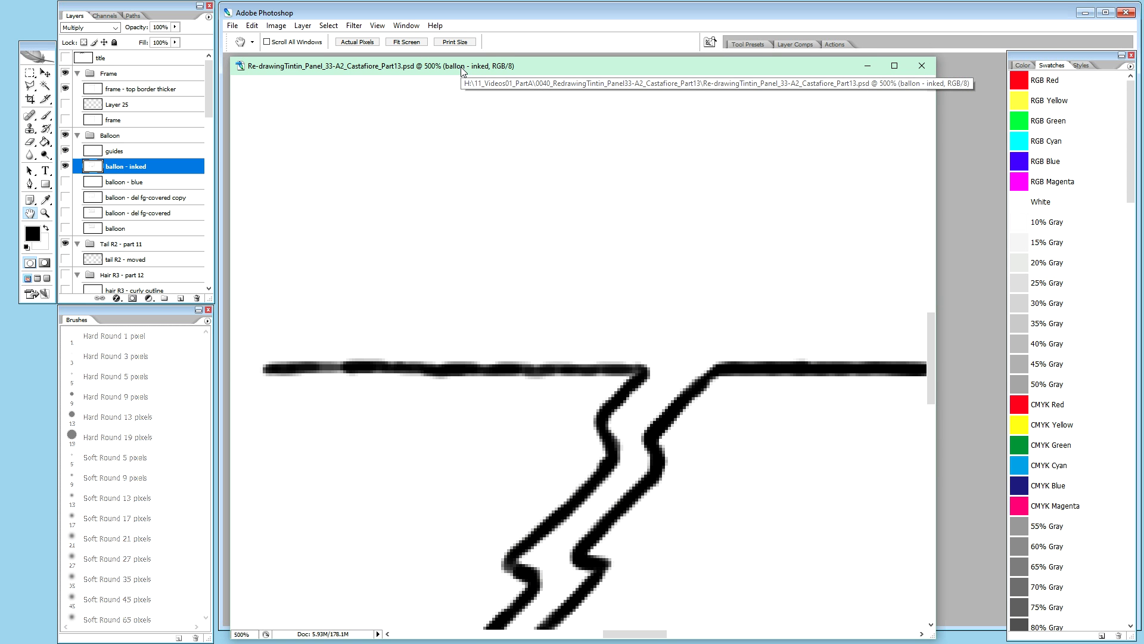
Step: Fill the gray, uneven parts of the short bottom line segment left of the tail in black
{"action": "mouse_move", "coordinate": [472, 363]}
{"action": "left_mouse_down"}
{"action": "mouse_move", "coordinate": [652, 330]}
{"action": "mouse_move", "coordinate": [639, 331]}
{"action": "left_mouse_up"}
{"action": "key", "text": "b"}
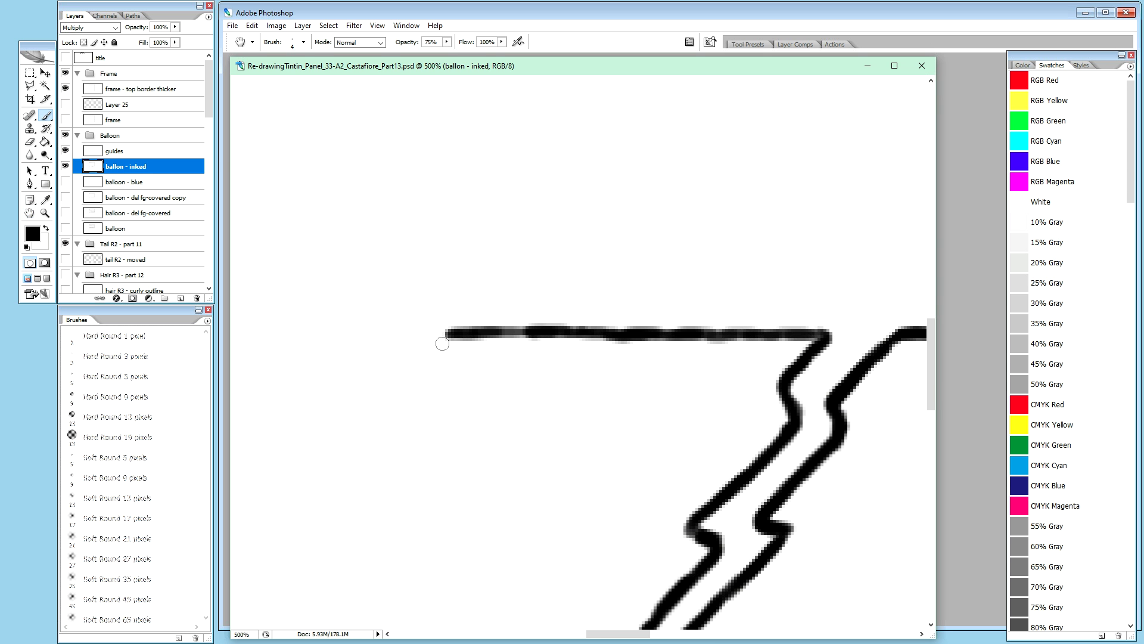
{"action": "left_click_drag", "start_coordinate": [455, 334], "coordinate": [700, 329]}
{"action": "left_click_drag", "start_coordinate": [627, 335], "coordinate": [828, 337]}
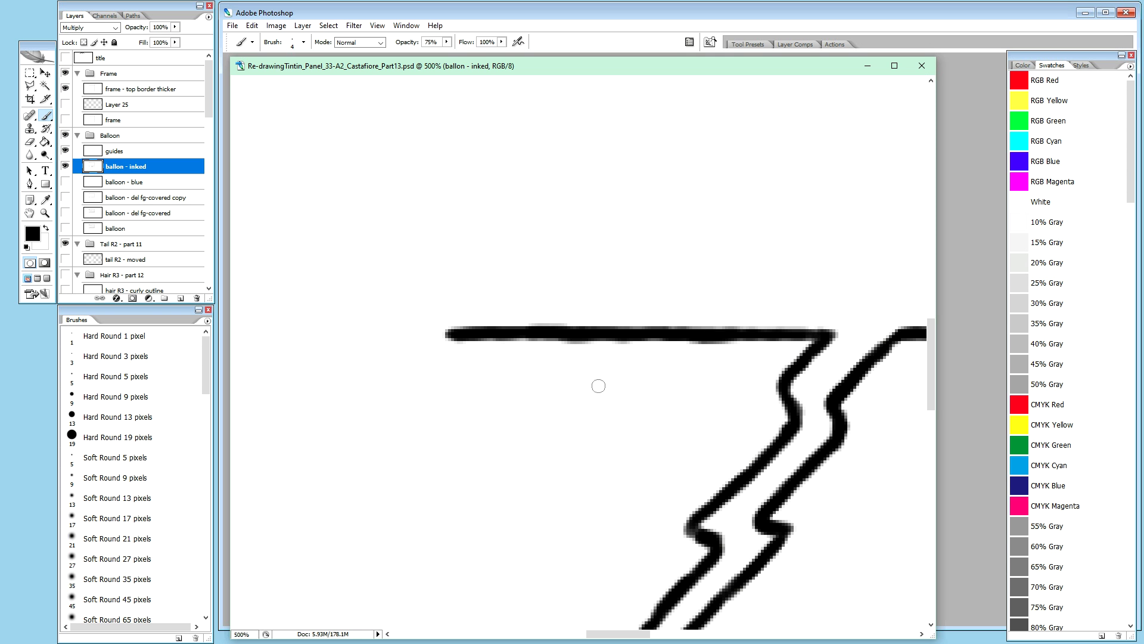
Step: Trim the lower and upper edges of the bottom line segment left of the tail in white
{"action": "key", "text": "x"}
{"action": "left_click_drag", "start_coordinate": [704, 347], "coordinate": [723, 348]}
{"action": "left_click_drag", "start_coordinate": [687, 346], "coordinate": [727, 348]}
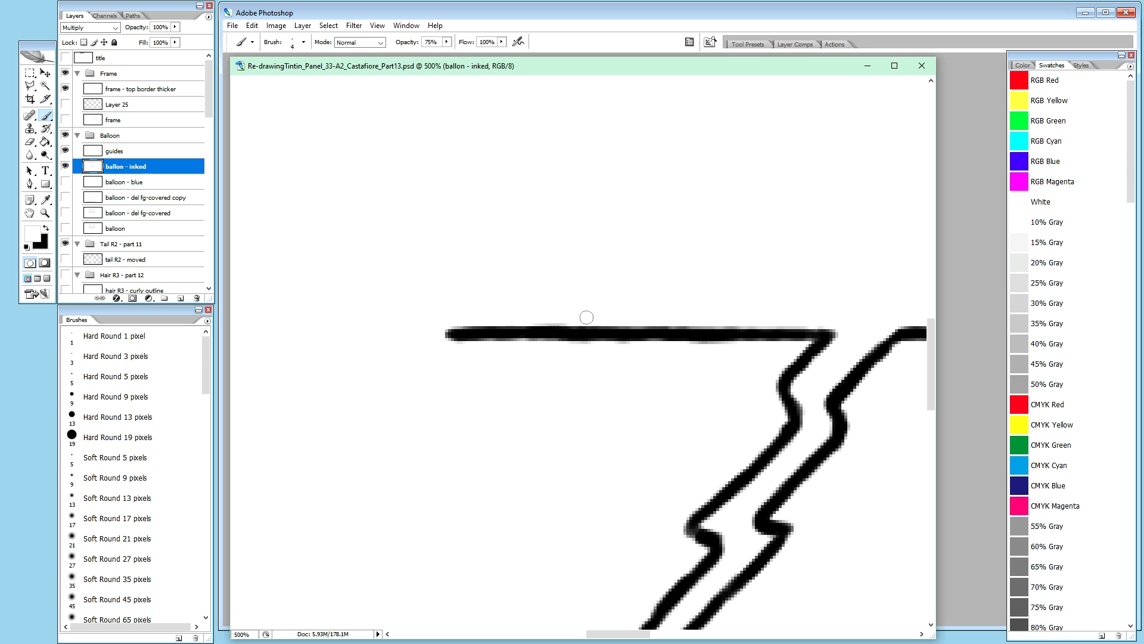
{"action": "left_click_drag", "start_coordinate": [638, 319], "coordinate": [801, 317]}
Step: Go over the bottom line in black from the lower-left corner to the segment's end before the gap
{"action": "key", "text": "h"}
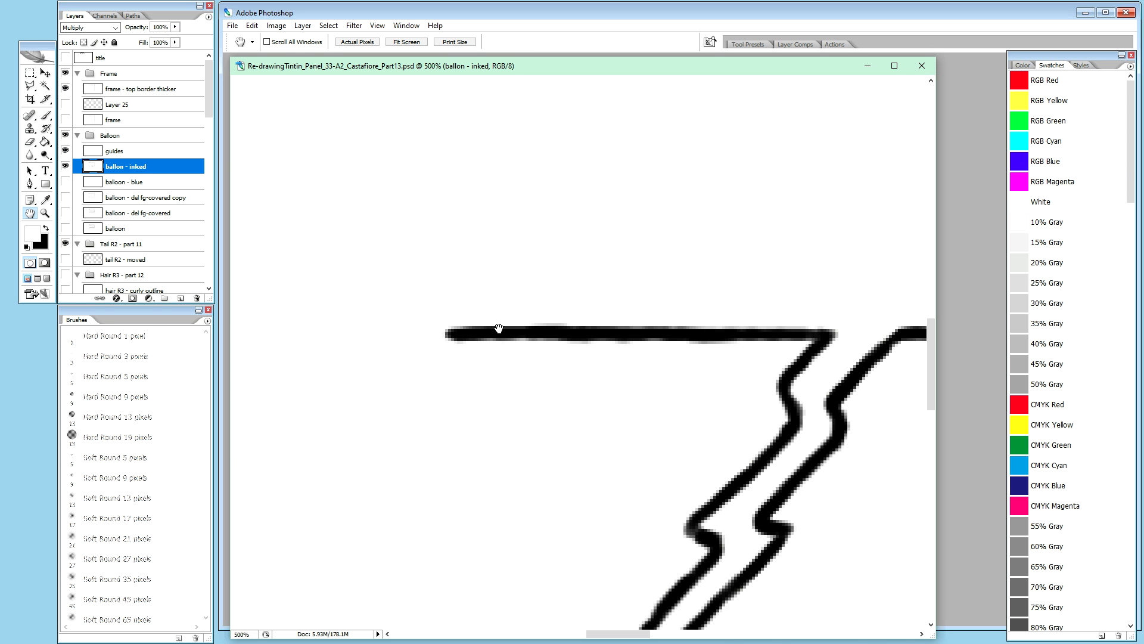
{"action": "left_click_drag", "start_coordinate": [468, 383], "coordinate": [847, 378]}
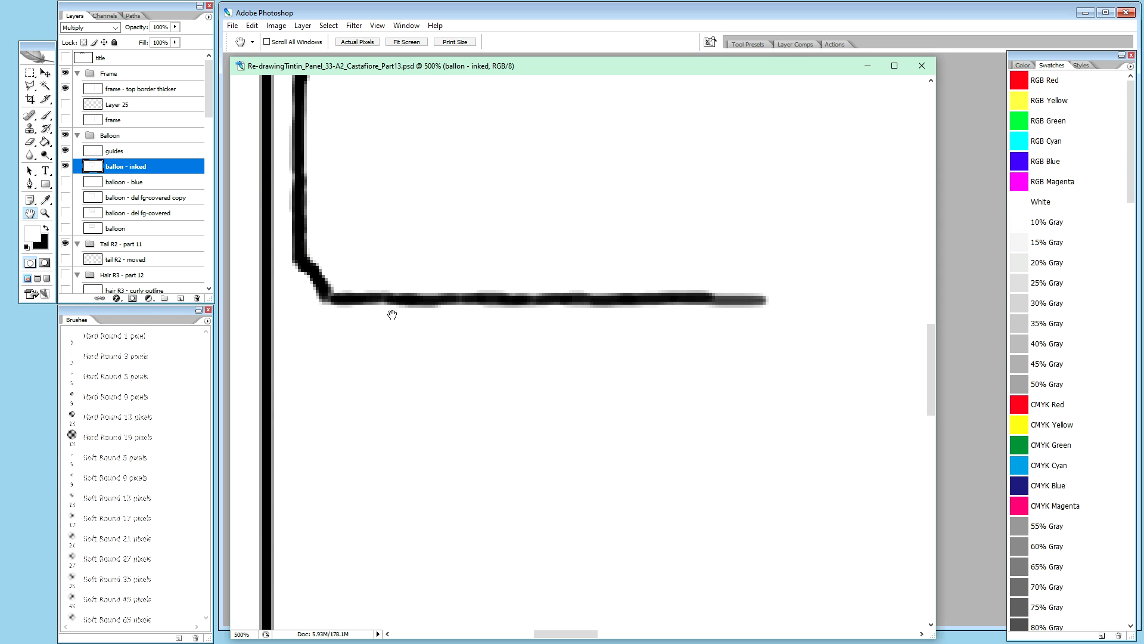
{"action": "key", "text": "b"}
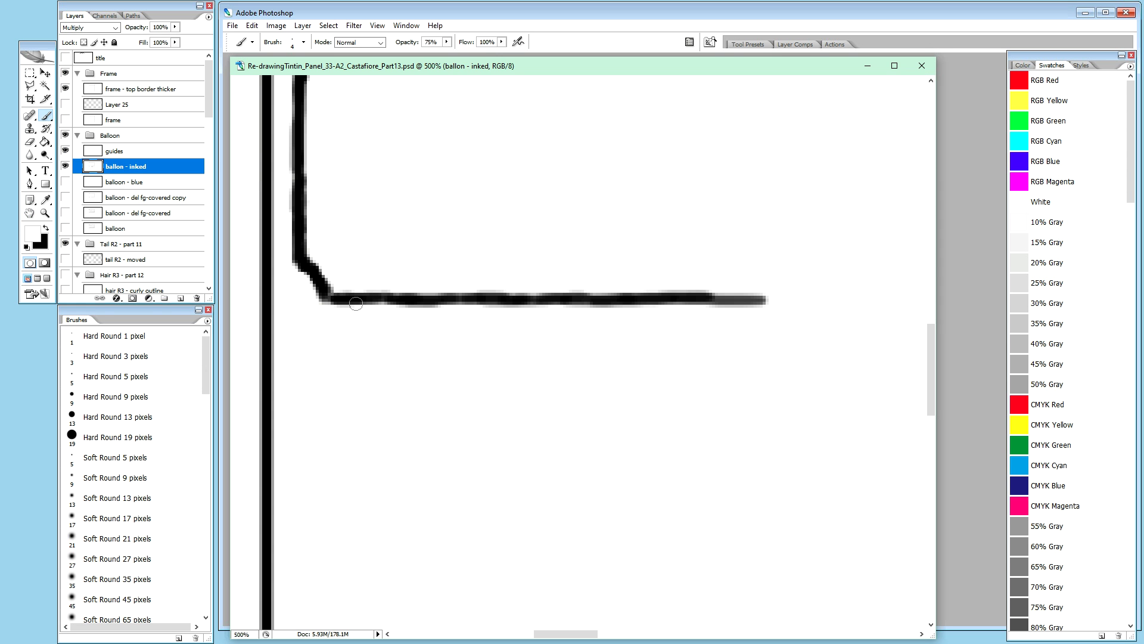
{"action": "key", "text": "x"}
{"action": "left_click_drag", "start_coordinate": [335, 300], "coordinate": [763, 296]}
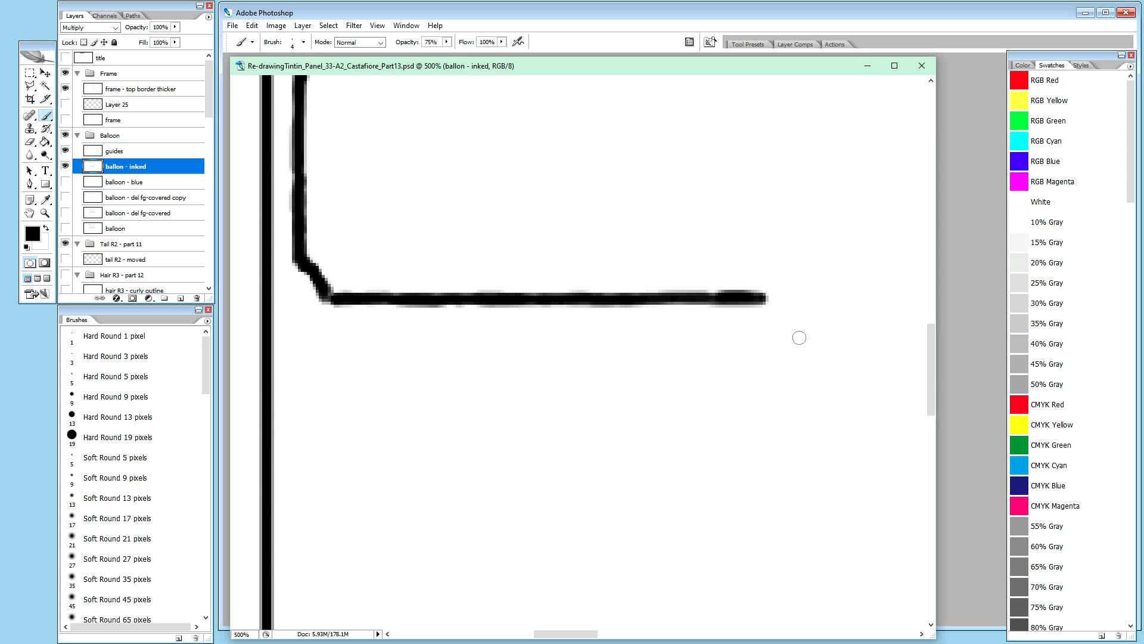
Step: Examine the balloon outline, tail and corners at 200%, and check the whole panel at a smaller scale
{"action": "left_click_drag", "start_coordinate": [933, 382], "coordinate": [933, 345]}
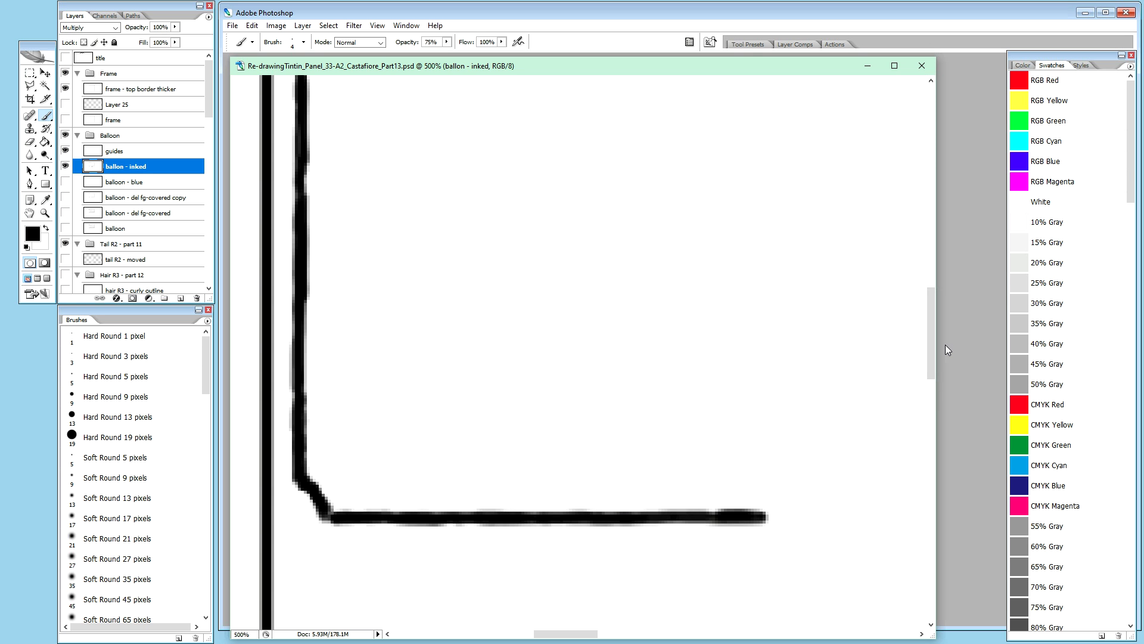
{"action": "key", "text": "ctrl+minus"}
{"action": "key", "text": "ctrl+minus"}
{"action": "key", "text": "ctrl+minus"}
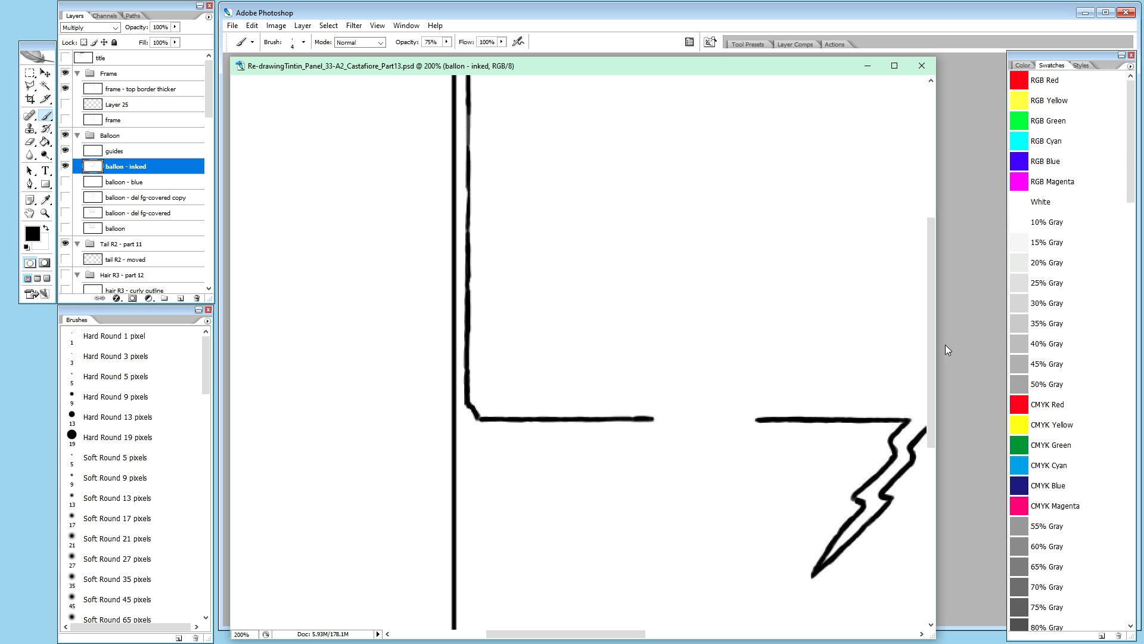
{"action": "key", "text": "h"}
{"action": "mouse_move", "coordinate": [835, 351]}
{"action": "left_mouse_down"}
{"action": "mouse_move", "coordinate": [480, 383]}
{"action": "mouse_move", "coordinate": [518, 467]}
{"action": "left_mouse_up"}
{"action": "left_click_drag", "start_coordinate": [554, 319], "coordinate": [715, 202]}
{"action": "left_click_drag", "start_coordinate": [660, 390], "coordinate": [656, 248]}
{"action": "left_click_drag", "start_coordinate": [656, 315], "coordinate": [656, 266]}
{"action": "left_click_drag", "start_coordinate": [640, 341], "coordinate": [637, 334]}
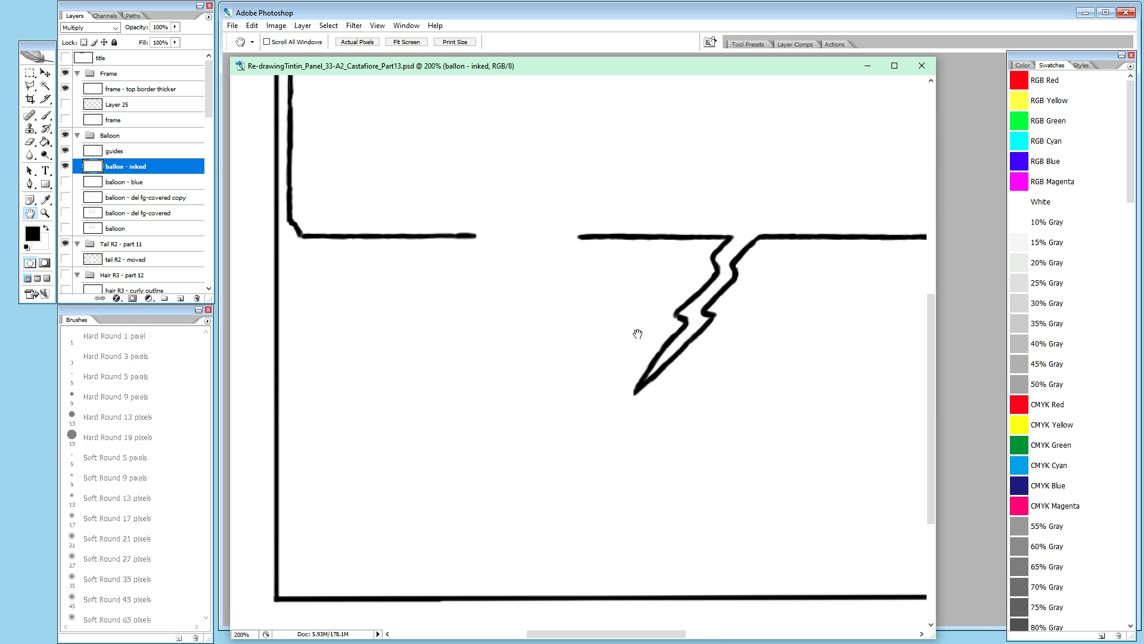
{"action": "left_click_drag", "start_coordinate": [649, 275], "coordinate": [664, 423]}
{"action": "left_click_drag", "start_coordinate": [666, 169], "coordinate": [721, 312]}
{"action": "left_click_drag", "start_coordinate": [813, 365], "coordinate": [620, 390]}
{"action": "left_click_drag", "start_coordinate": [786, 412], "coordinate": [784, 445]}
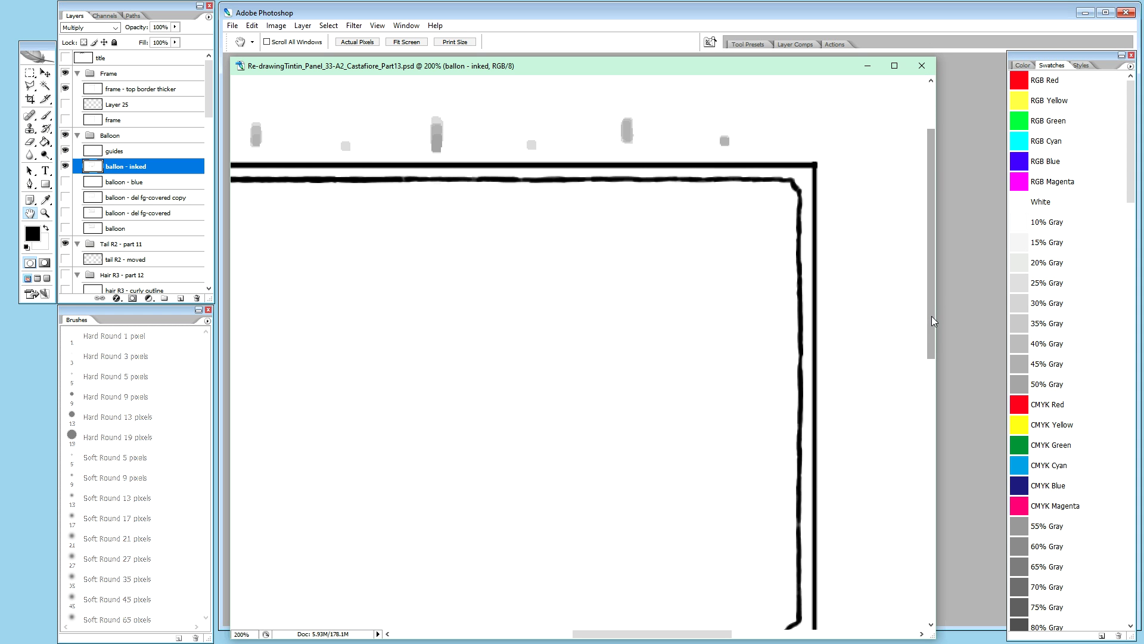
{"action": "left_click_drag", "start_coordinate": [932, 316], "coordinate": [934, 297]}
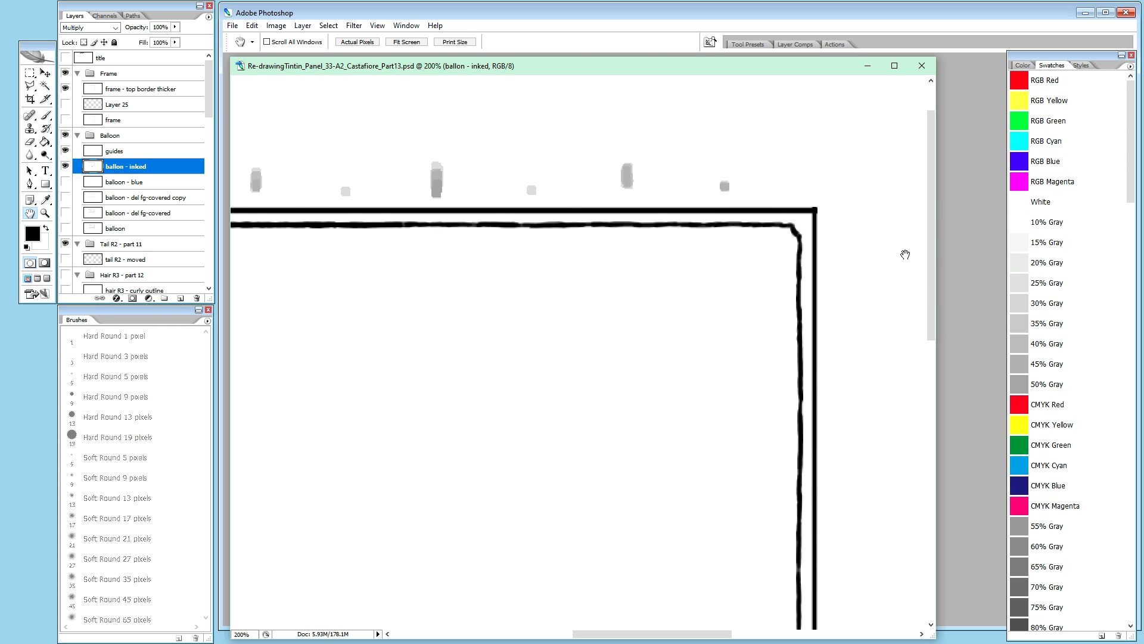
{"action": "left_click_drag", "start_coordinate": [933, 250], "coordinate": [918, 410]}
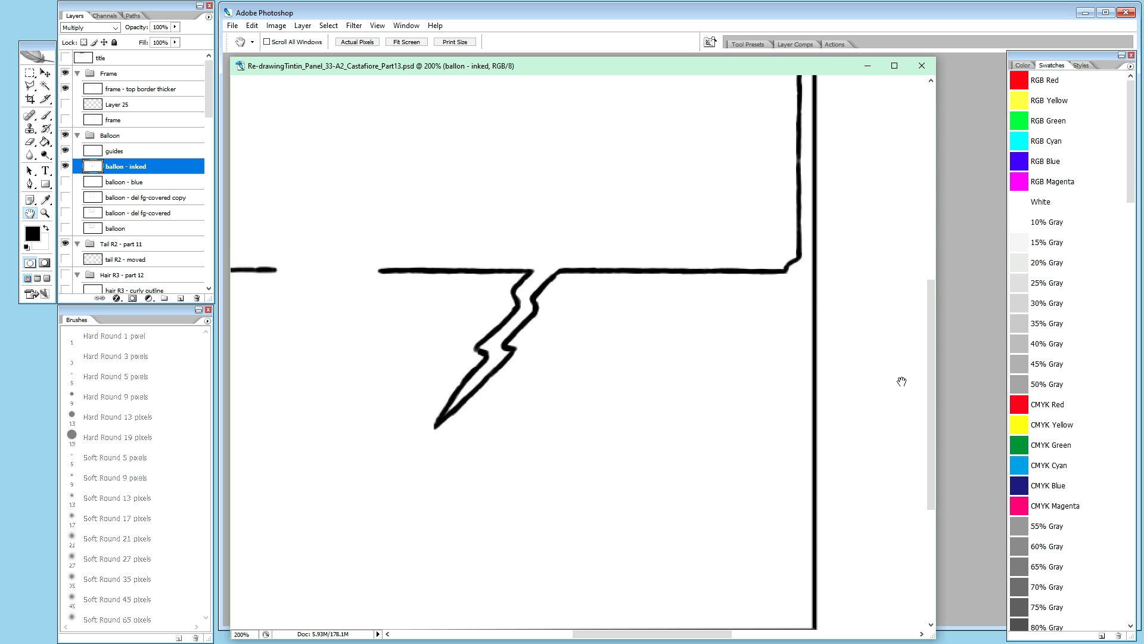
{"action": "key", "text": "ctrl+0"}
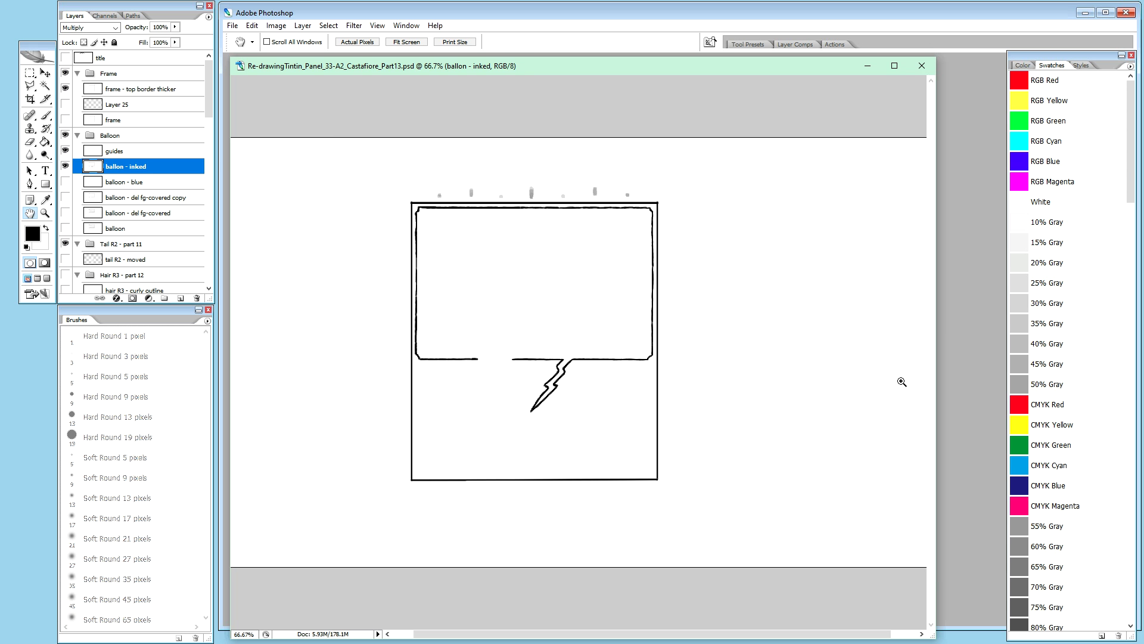
Step: Trim the inner edge of the balloon's left line in white just above the lower-left corner
{"action": "key", "text": "ctrl+plus"}
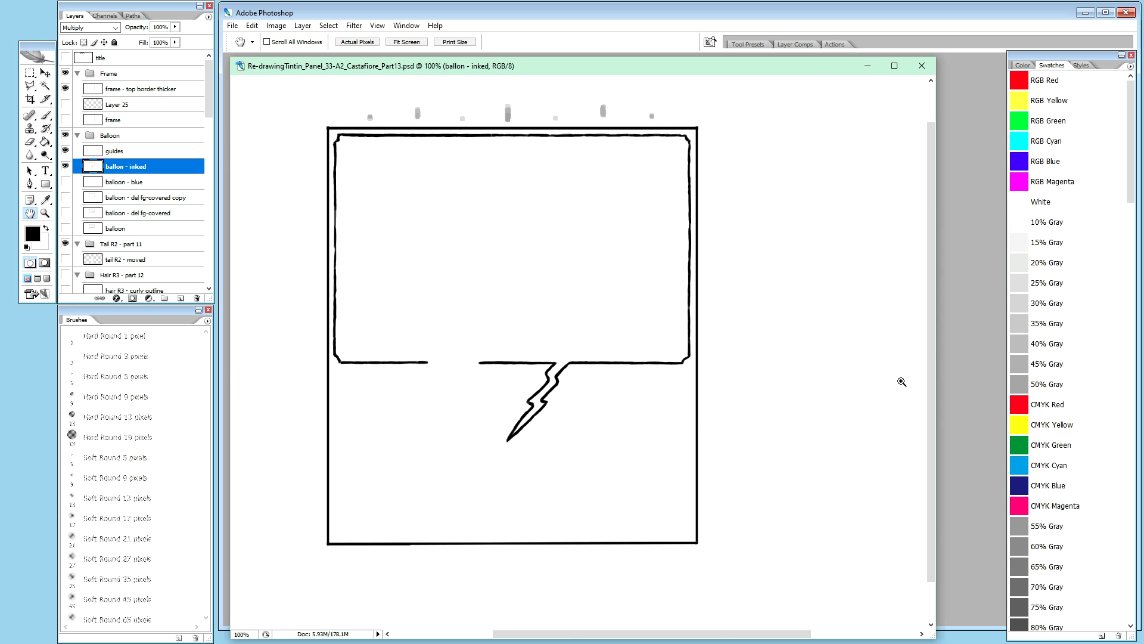
{"action": "key", "text": "ctrl+plus"}
{"action": "left_click_drag", "start_coordinate": [465, 335], "coordinate": [840, 337]}
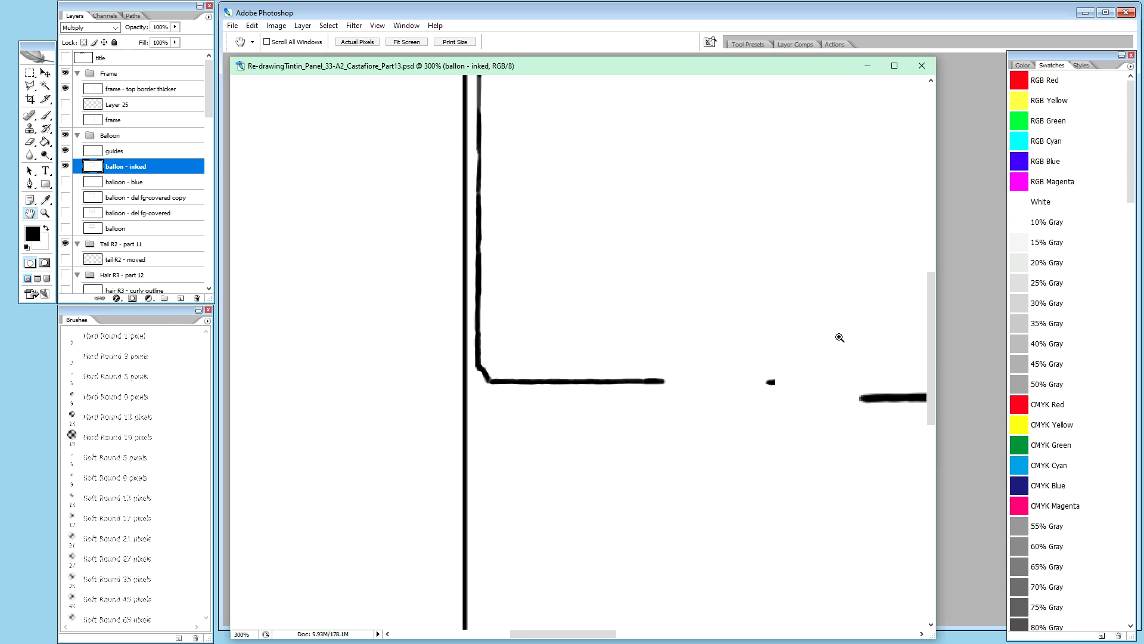
{"action": "key", "text": "ctrl+plus"}
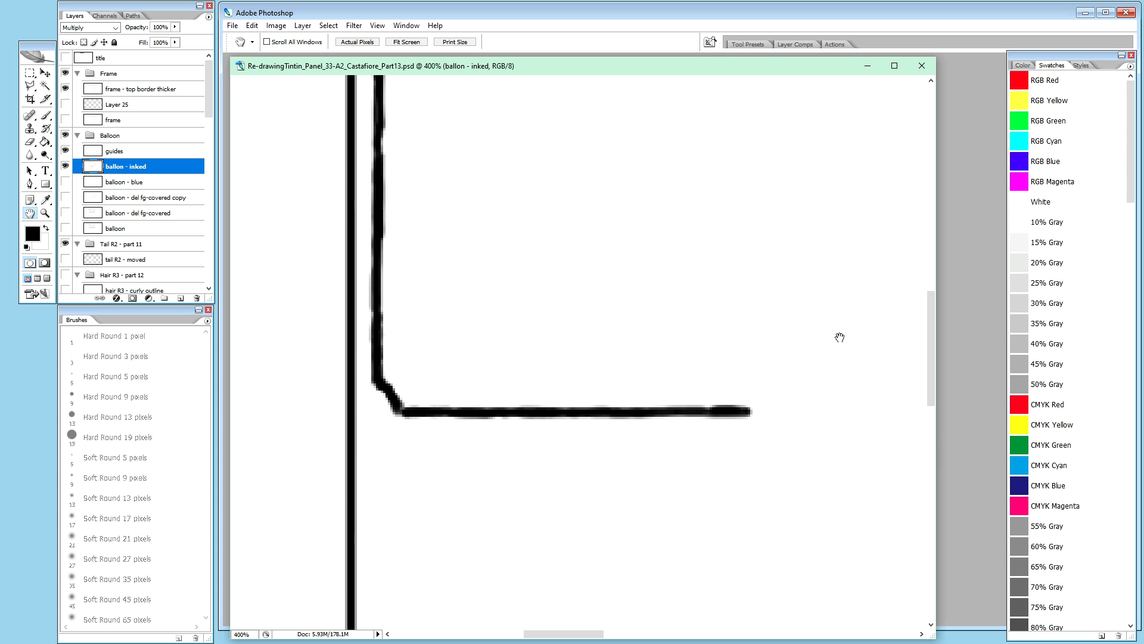
{"action": "key", "text": "ctrl+plus"}
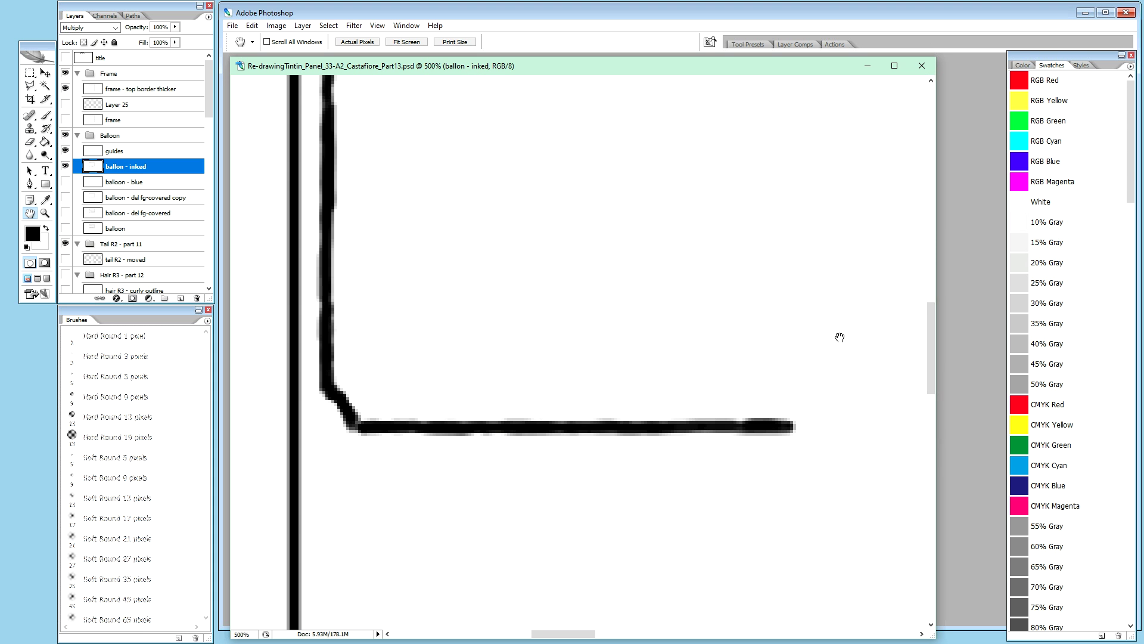
{"action": "left_click_drag", "start_coordinate": [436, 363], "coordinate": [601, 471]}
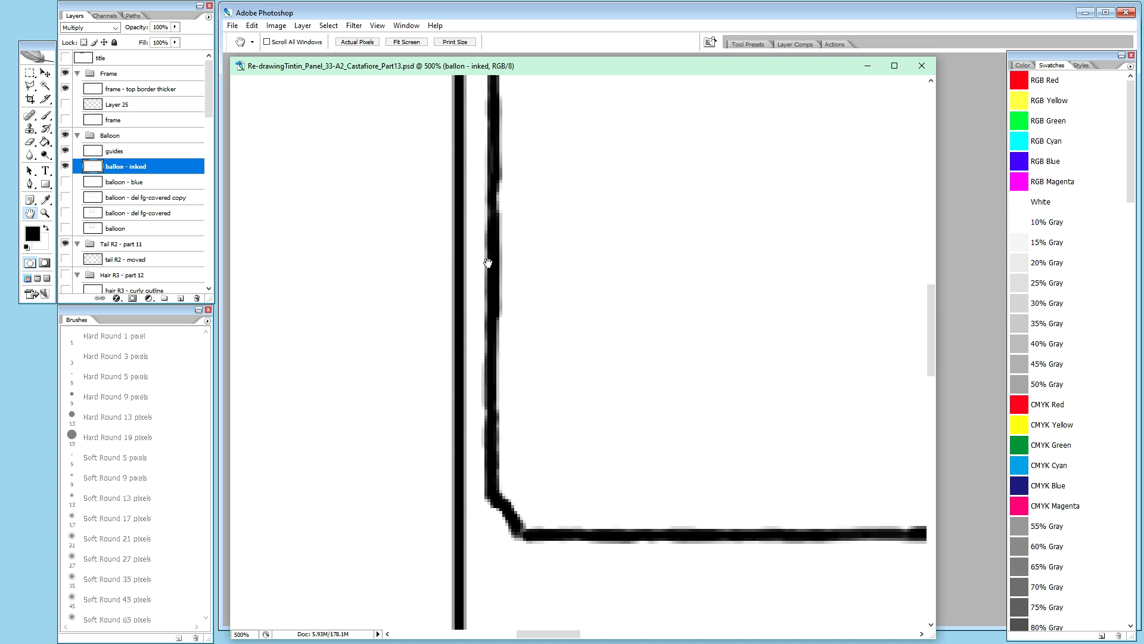
{"action": "key", "text": "b"}
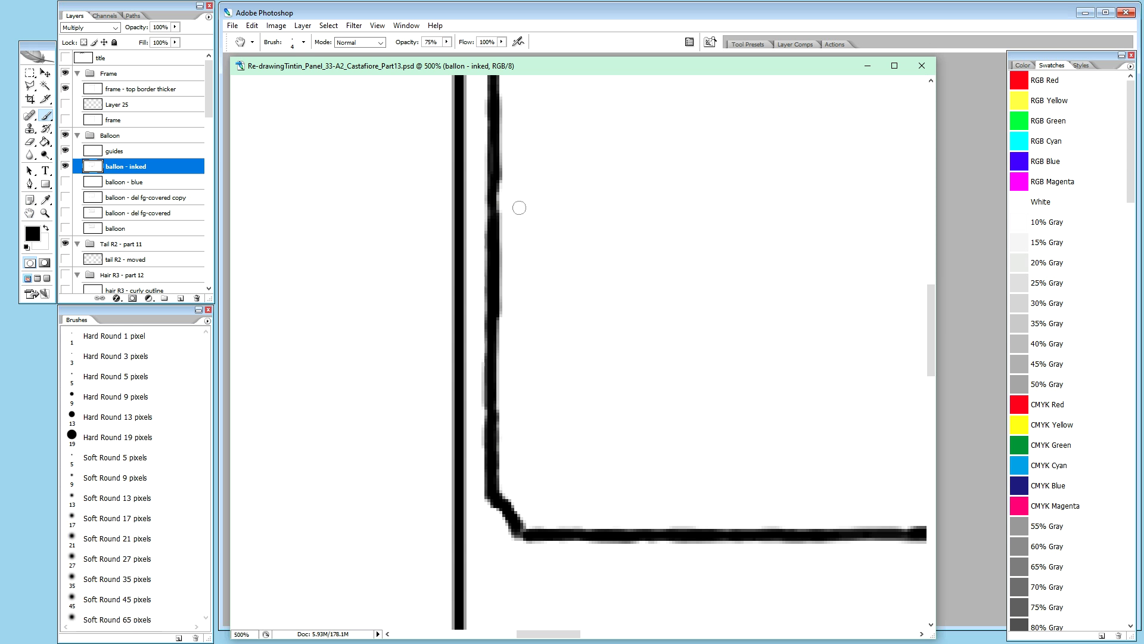
{"action": "key", "text": "x"}
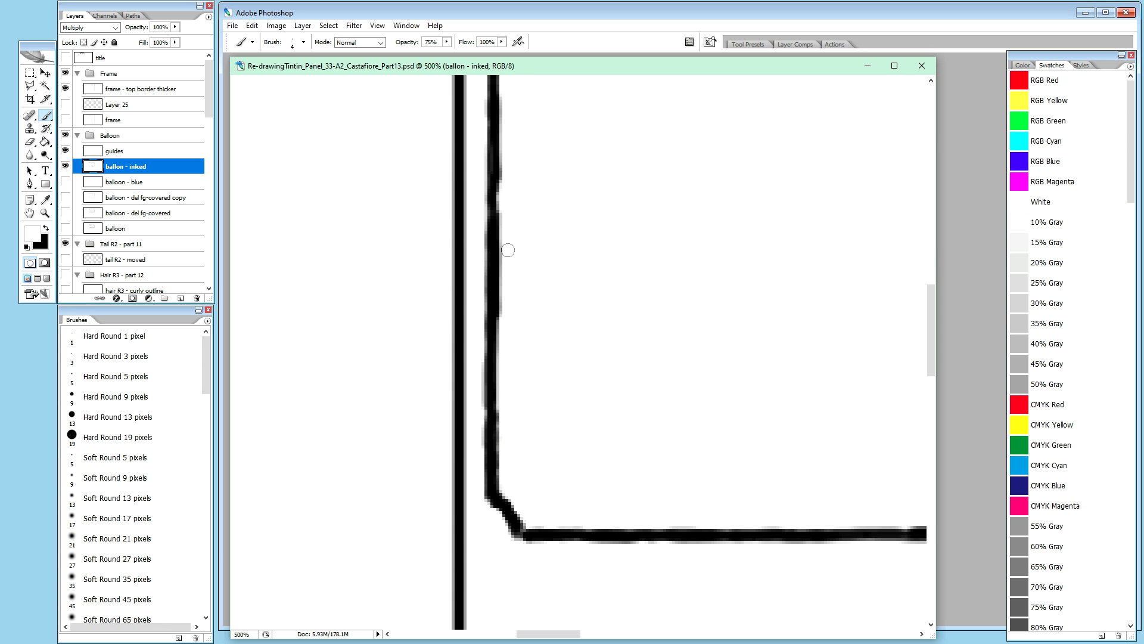
{"action": "left_click_drag", "start_coordinate": [506, 238], "coordinate": [506, 309]}
{"action": "left_click_drag", "start_coordinate": [506, 107], "coordinate": [508, 194]}
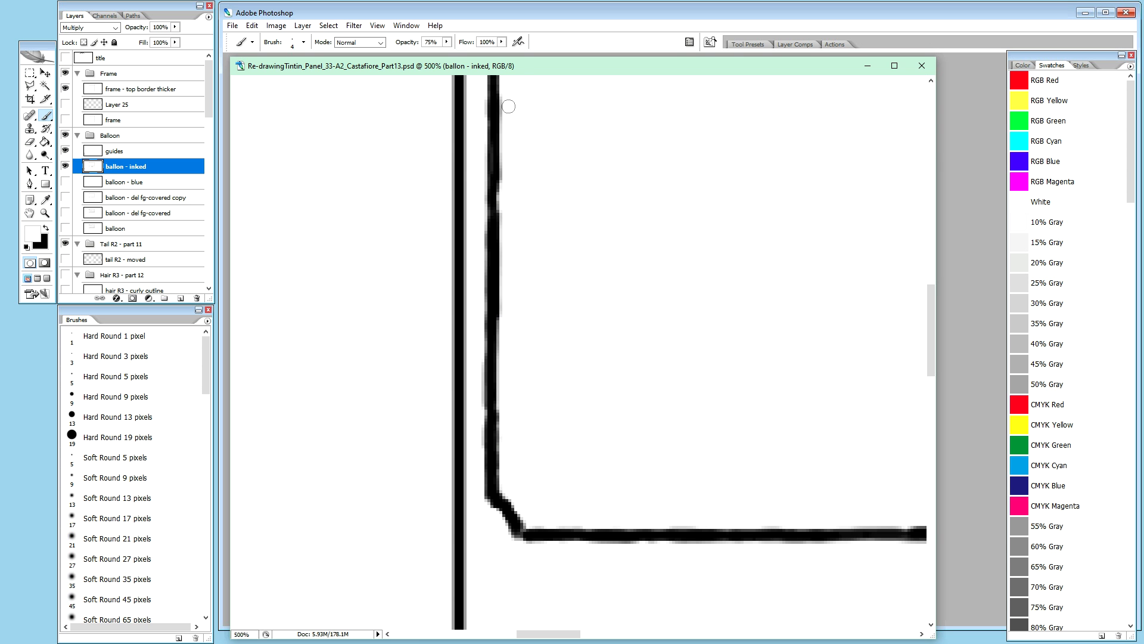
{"action": "left_click_drag", "start_coordinate": [506, 104], "coordinate": [508, 185]}
{"action": "left_click_drag", "start_coordinate": [519, 359], "coordinate": [517, 460]}
Step: Fill the thin, gray stretches along the middle of the balloon's left line in black
{"action": "key", "text": "space"}
{"action": "left_click_drag", "start_coordinate": [614, 292], "coordinate": [643, 510]}
{"action": "left_click_drag", "start_coordinate": [617, 349], "coordinate": [622, 408]}
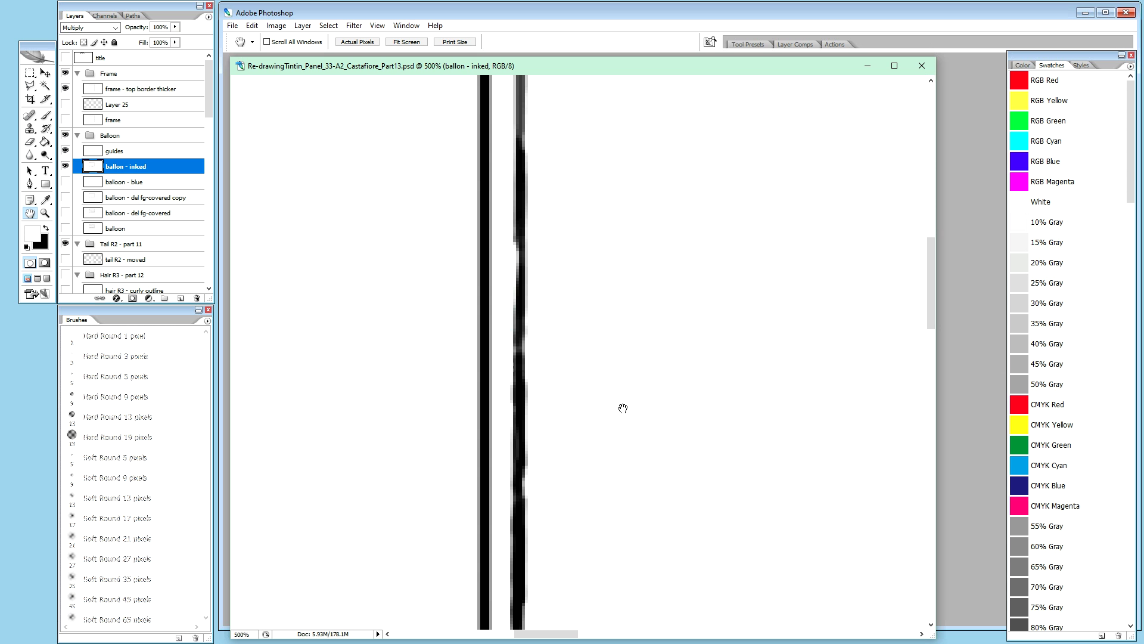
{"action": "key", "text": "x"}
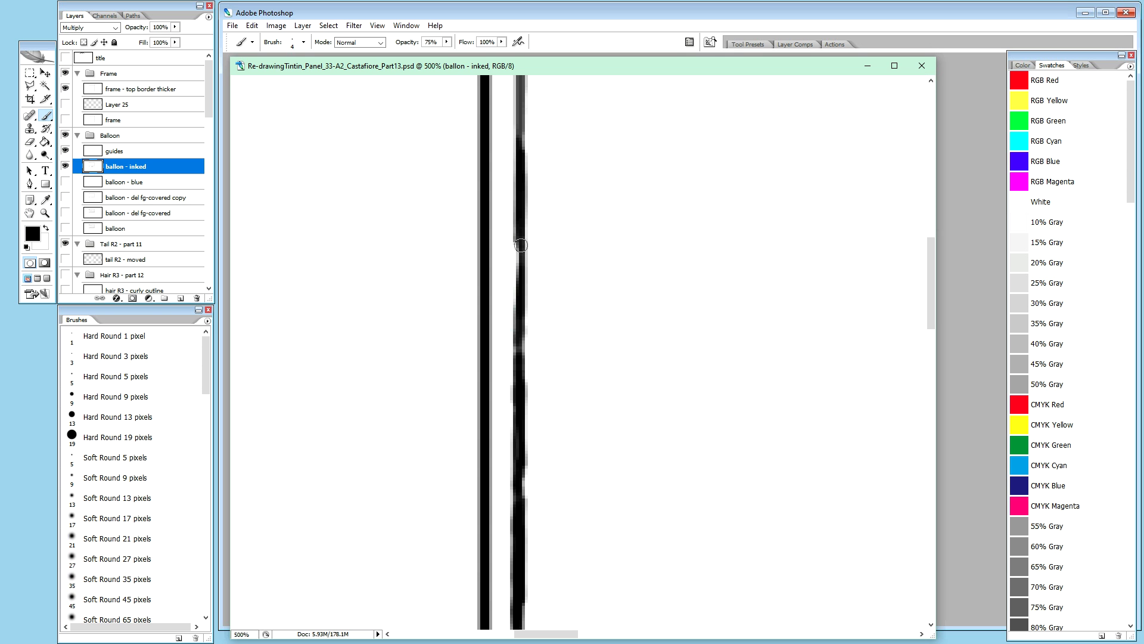
{"action": "left_click_drag", "start_coordinate": [522, 235], "coordinate": [520, 335]}
{"action": "mouse_move", "coordinate": [520, 292]}
{"action": "left_mouse_down"}
{"action": "mouse_move", "coordinate": [534, 370]}
{"action": "mouse_move", "coordinate": [525, 345]}
{"action": "mouse_move", "coordinate": [524, 367]}
{"action": "mouse_move", "coordinate": [522, 334]}
{"action": "mouse_move", "coordinate": [519, 402]}
{"action": "left_mouse_up"}
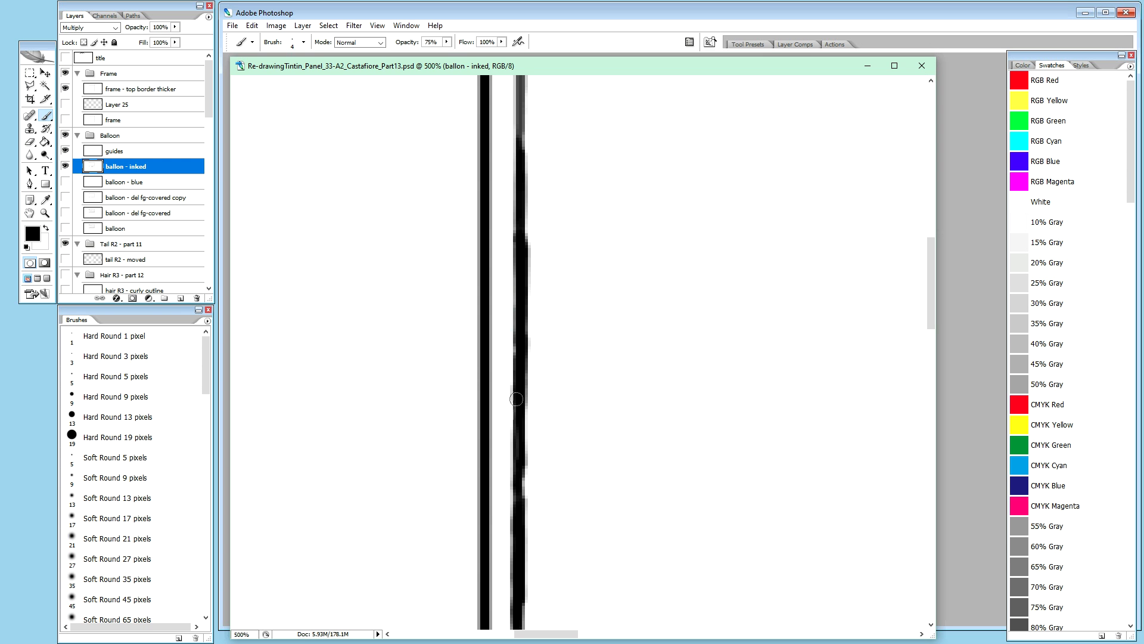
{"action": "left_click_drag", "start_coordinate": [520, 412], "coordinate": [519, 479]}
{"action": "left_click_drag", "start_coordinate": [520, 433], "coordinate": [519, 503]}
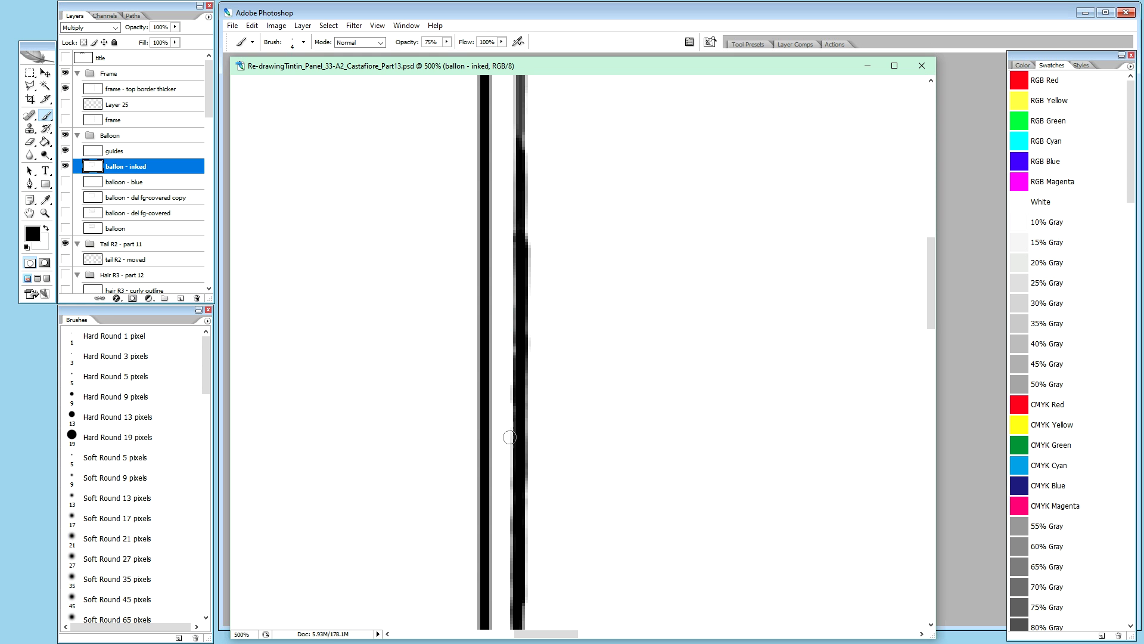
{"action": "left_click_drag", "start_coordinate": [523, 154], "coordinate": [519, 219]}
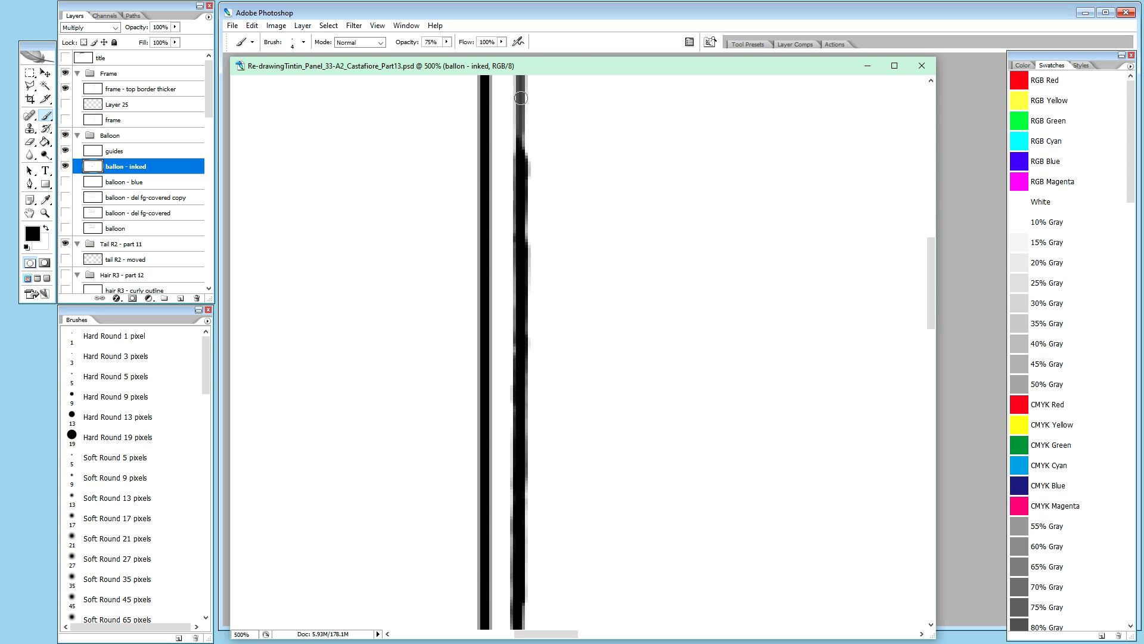
{"action": "left_click_drag", "start_coordinate": [520, 89], "coordinate": [519, 150]}
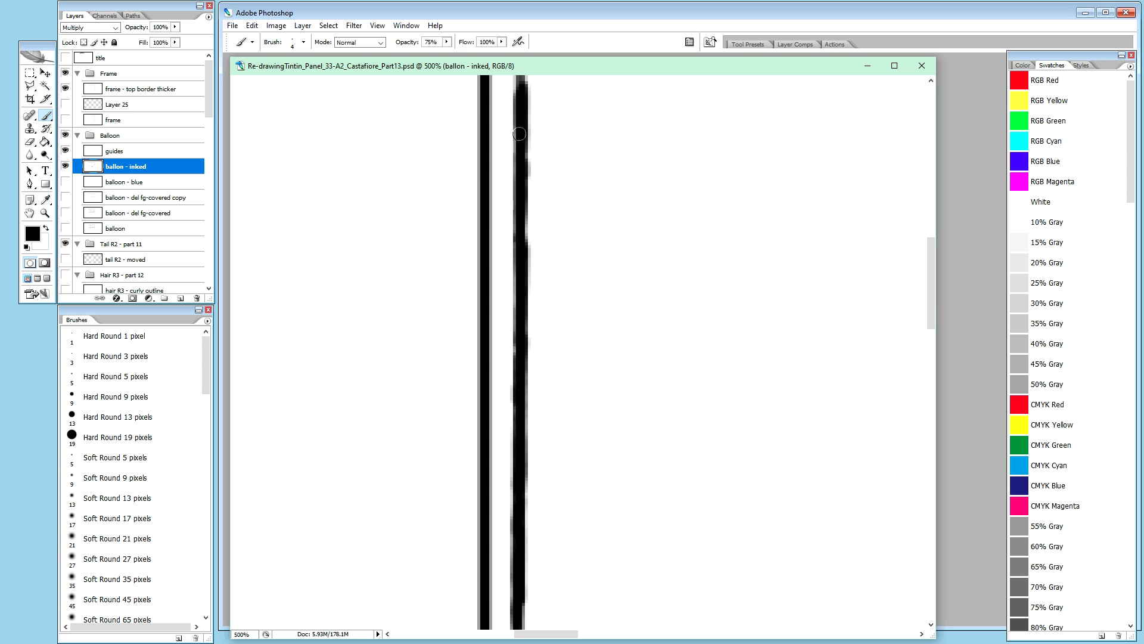
Step: Trim both edges of the left line's middle stretch in white
{"action": "key", "text": "x"}
{"action": "left_click_drag", "start_coordinate": [533, 95], "coordinate": [530, 149]}
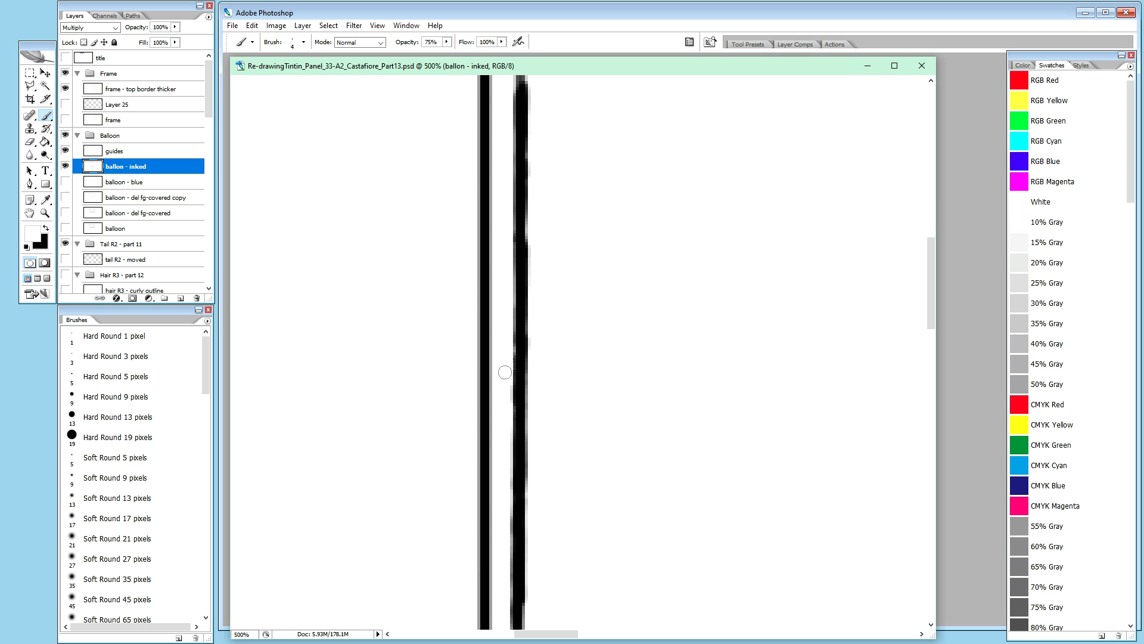
{"action": "left_click_drag", "start_coordinate": [506, 361], "coordinate": [507, 411]}
Step: Fill the thin, gray gaps in the upper stretch of the balloon's left line, below the upper-left corner, in black
{"action": "key", "text": "h"}
{"action": "mouse_move", "coordinate": [542, 468]}
{"action": "left_mouse_down"}
{"action": "mouse_move", "coordinate": [554, 340]}
{"action": "mouse_move", "coordinate": [541, 266]}
{"action": "mouse_move", "coordinate": [544, 413]}
{"action": "left_mouse_up"}
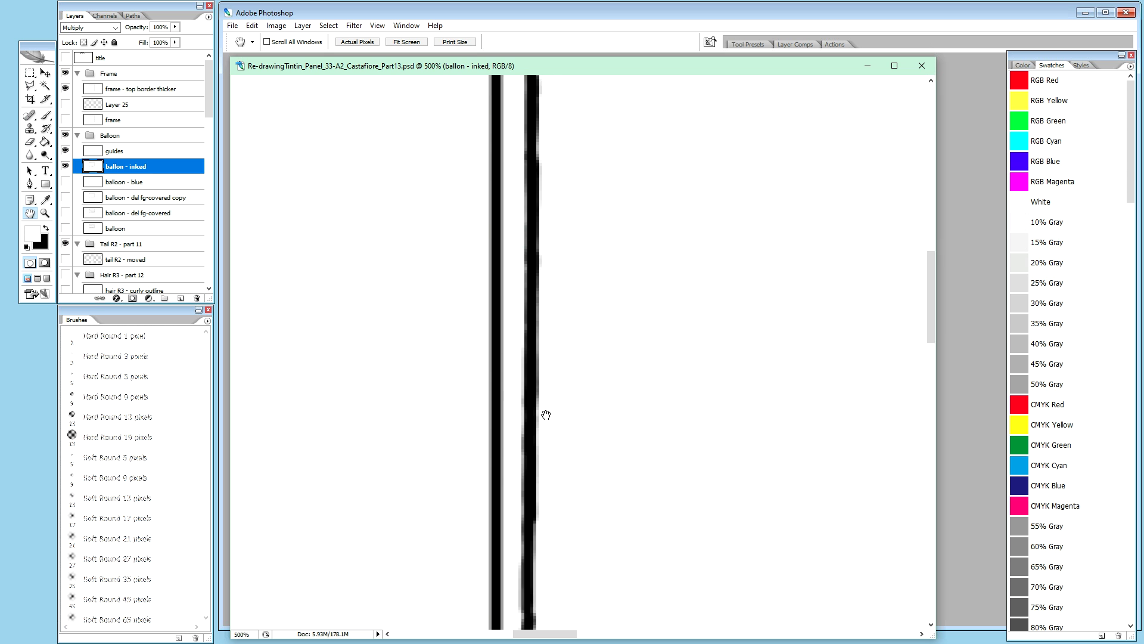
{"action": "mouse_move", "coordinate": [578, 199]}
{"action": "left_mouse_down"}
{"action": "mouse_move", "coordinate": [578, 377]}
{"action": "mouse_move", "coordinate": [599, 247]}
{"action": "mouse_move", "coordinate": [607, 360]}
{"action": "mouse_move", "coordinate": [590, 480]}
{"action": "mouse_move", "coordinate": [590, 467]}
{"action": "left_mouse_up"}
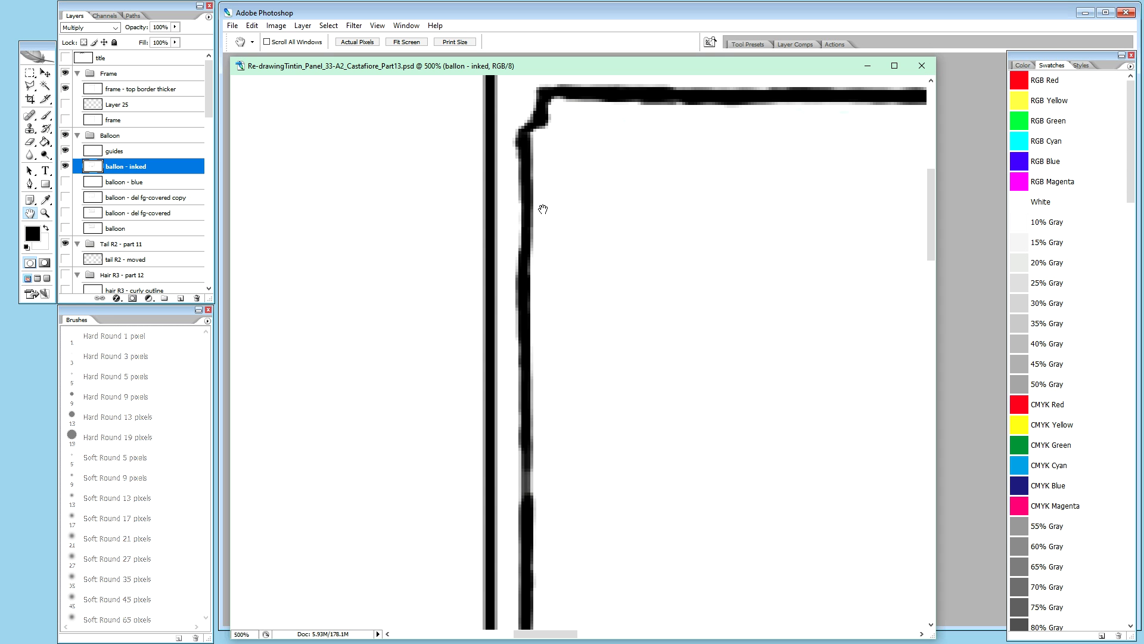
{"action": "key", "text": "b"}
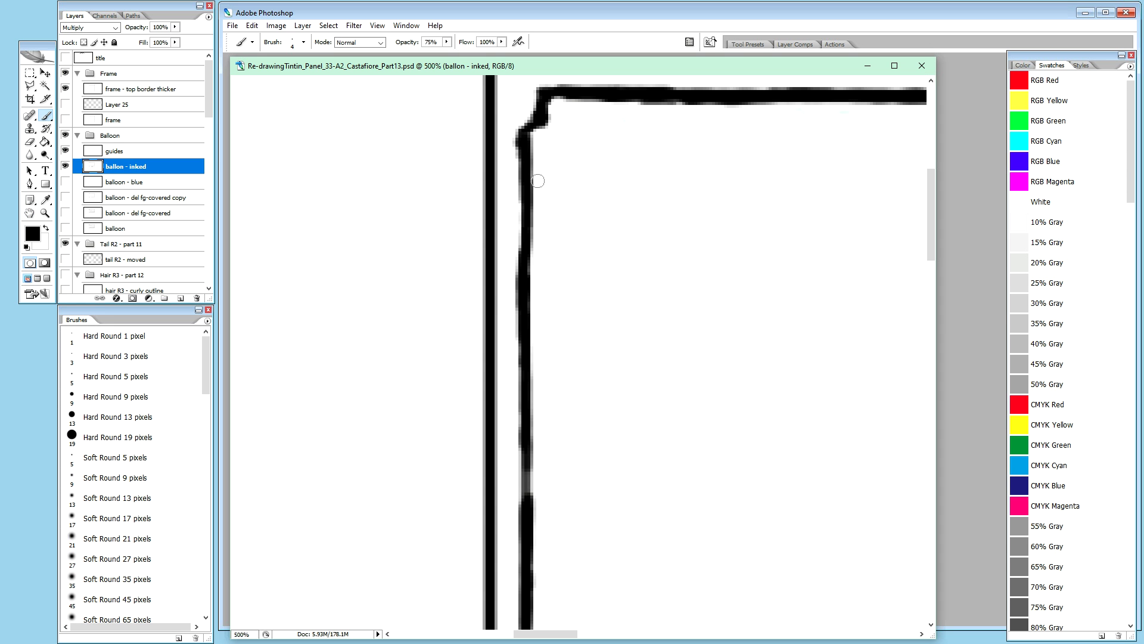
{"action": "key", "text": "x"}
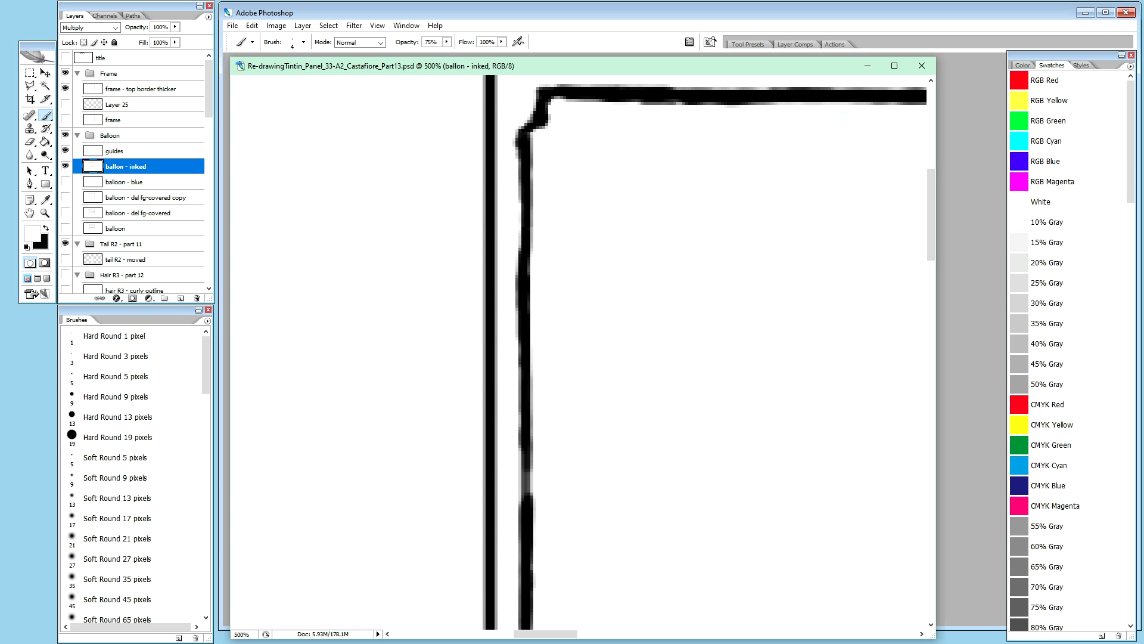
{"action": "key", "text": "x"}
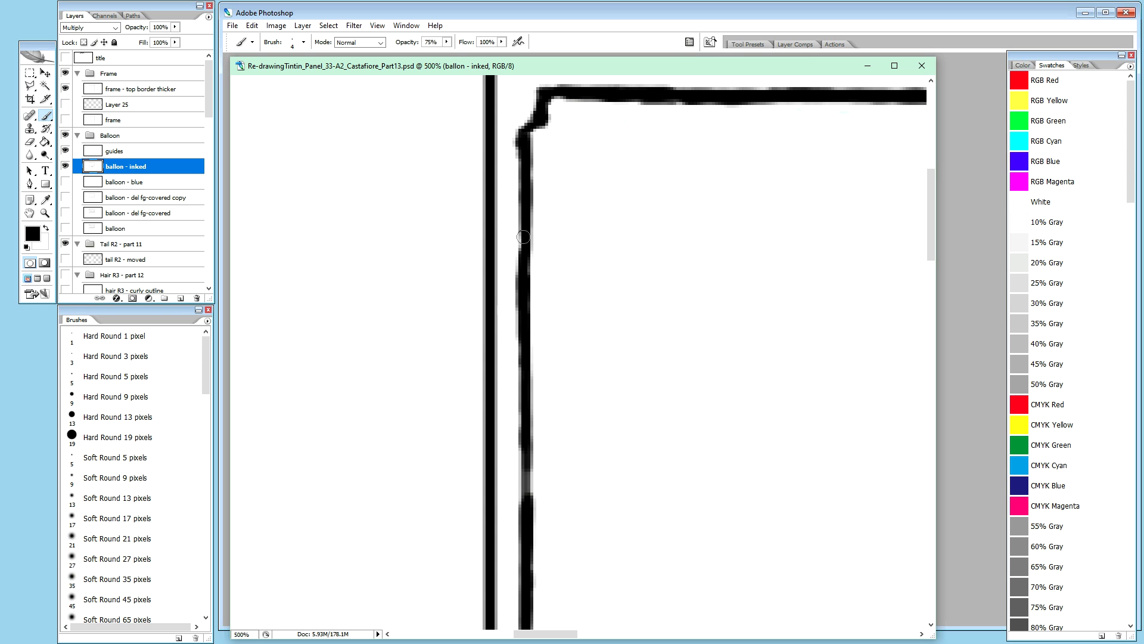
{"action": "left_click_drag", "start_coordinate": [524, 201], "coordinate": [522, 261]}
{"action": "key", "text": "x"}
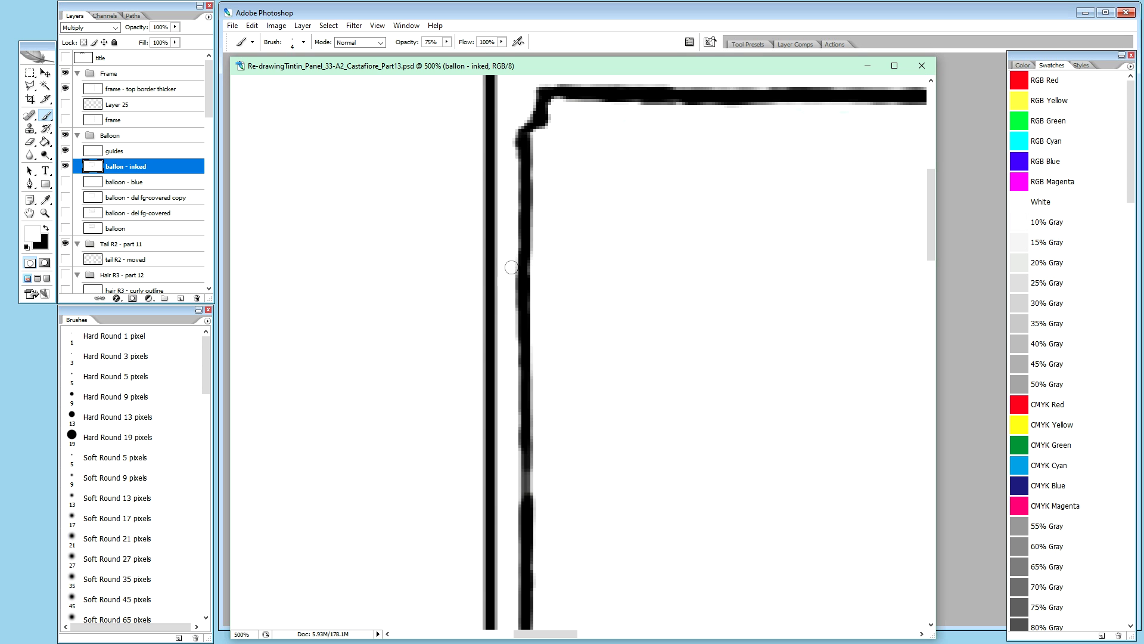
{"action": "key", "text": "x"}
{"action": "left_click_drag", "start_coordinate": [525, 448], "coordinate": [526, 489]}
{"action": "left_click_drag", "start_coordinate": [528, 420], "coordinate": [528, 502]}
{"action": "left_click_drag", "start_coordinate": [526, 453], "coordinate": [525, 493]}
{"action": "key", "text": "x"}
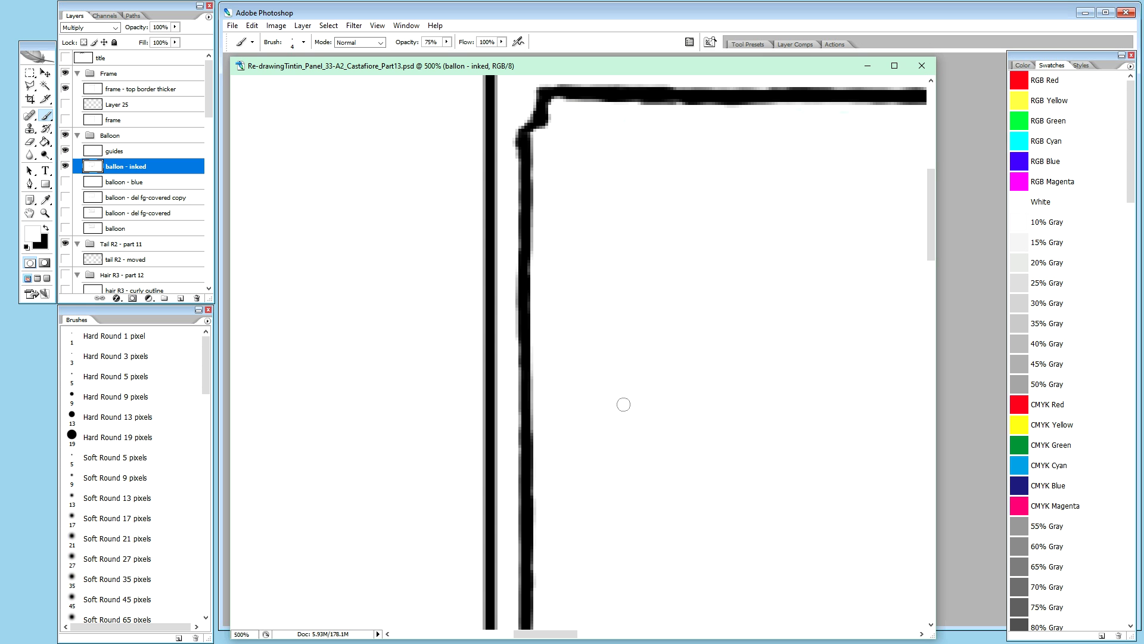
Step: Thicken the left line above the balloon's lower-left corner in black and trim its inner edge in white
{"action": "mouse_move", "coordinate": [931, 203]}
{"action": "left_mouse_down"}
{"action": "mouse_move", "coordinate": [933, 339]}
{"action": "mouse_move", "coordinate": [922, 317]}
{"action": "mouse_move", "coordinate": [931, 300]}
{"action": "left_mouse_up"}
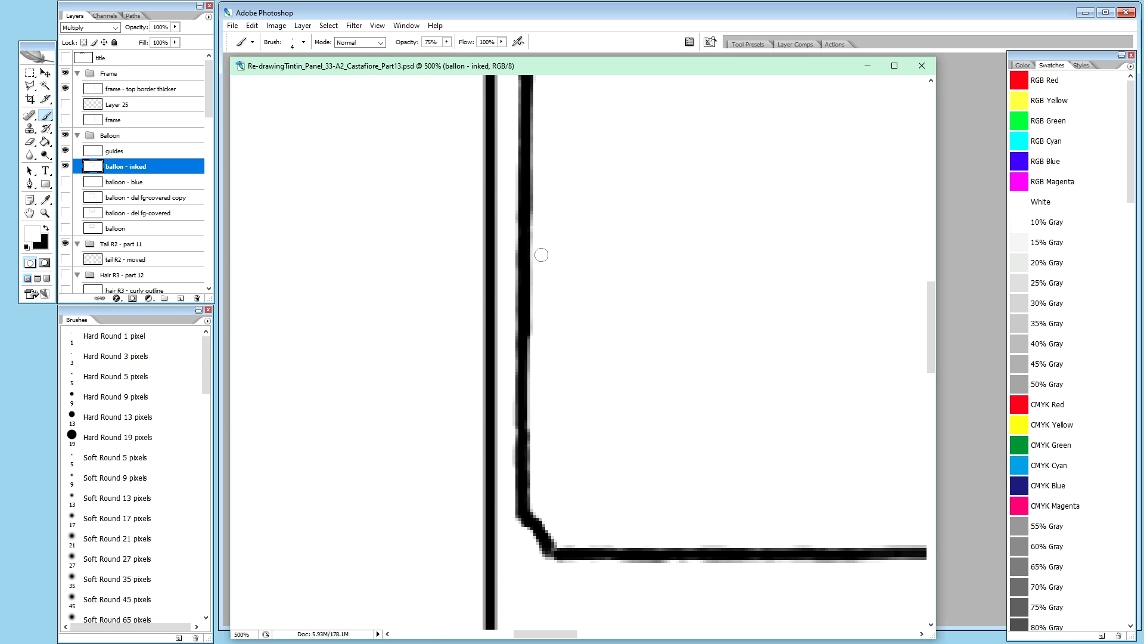
{"action": "key", "text": "x"}
{"action": "left_click_drag", "start_coordinate": [525, 330], "coordinate": [524, 415]}
{"action": "key", "text": "x"}
{"action": "left_click_drag", "start_coordinate": [543, 305], "coordinate": [541, 357]}
Step: Darken the thin spots in the upper-middle stretch of the balloon's left line with black strokes
{"action": "left_click_drag", "start_coordinate": [934, 332], "coordinate": [920, 242]}
{"action": "key", "text": "x"}
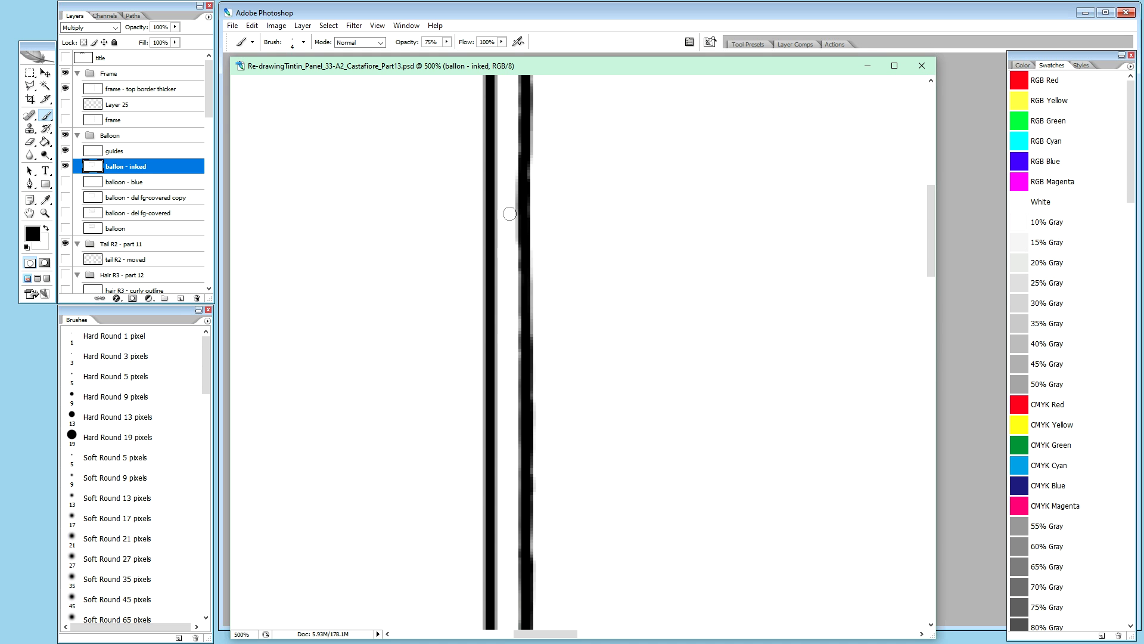
{"action": "left_click_drag", "start_coordinate": [525, 269], "coordinate": [523, 342]}
{"action": "left_click_drag", "start_coordinate": [524, 158], "coordinate": [524, 210]}
{"action": "key", "text": "x"}
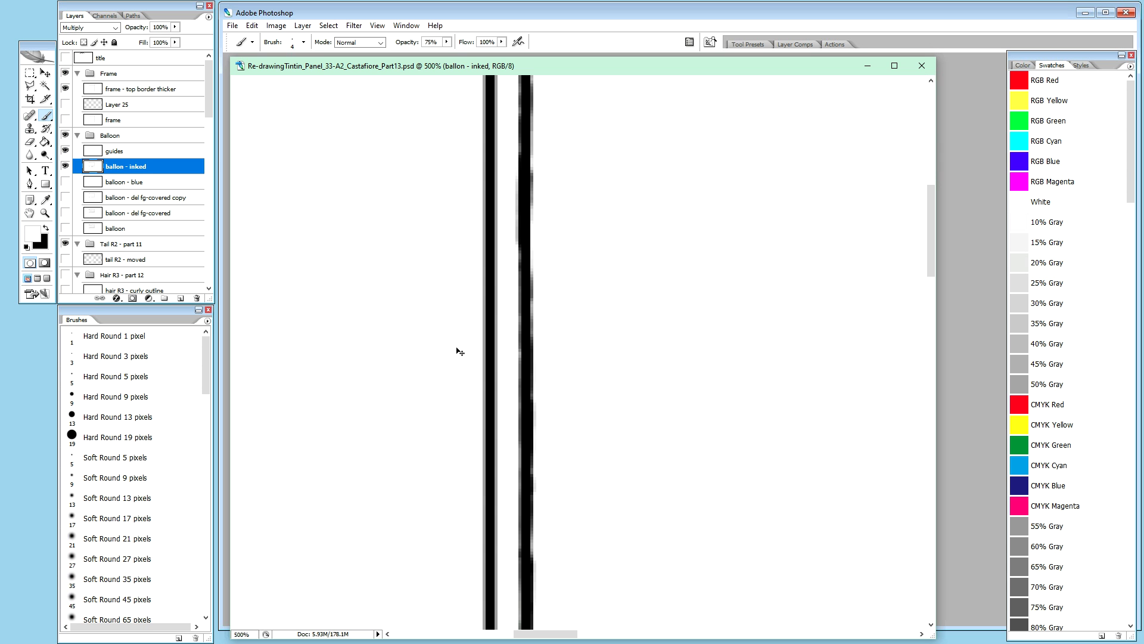
Step: Examine the whole panel at 100%, and the balloon's top line and upper-right corner at 300%
{"action": "key", "text": "ctrl+minus"}
{"action": "key", "text": "ctrl+minus"}
{"action": "key", "text": "ctrl+minus"}
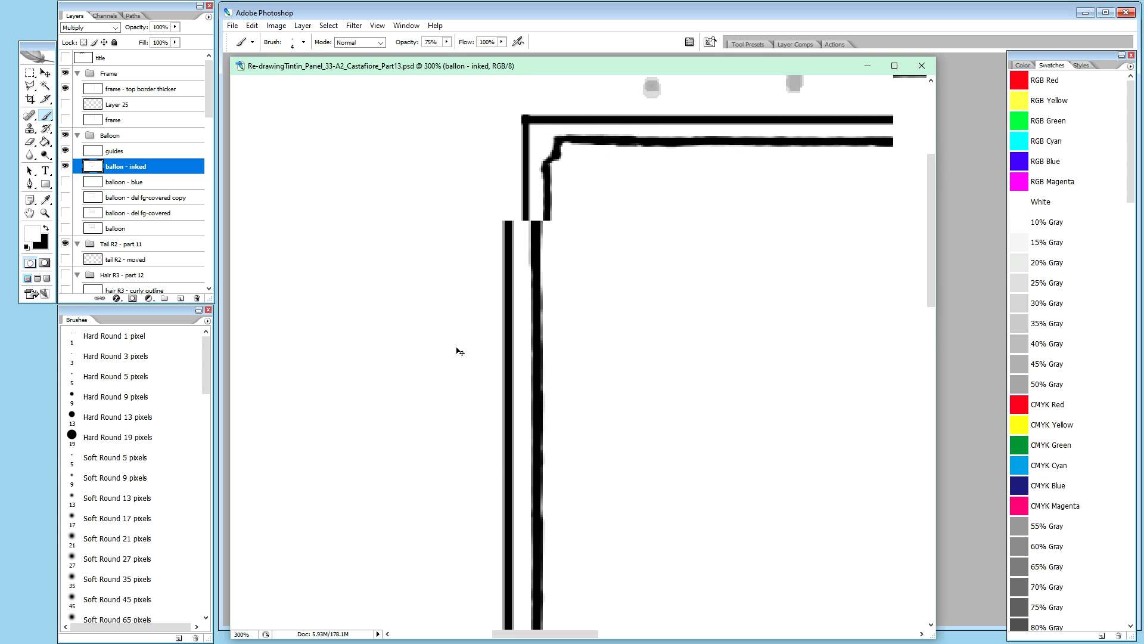
{"action": "key", "text": "ctrl+minus"}
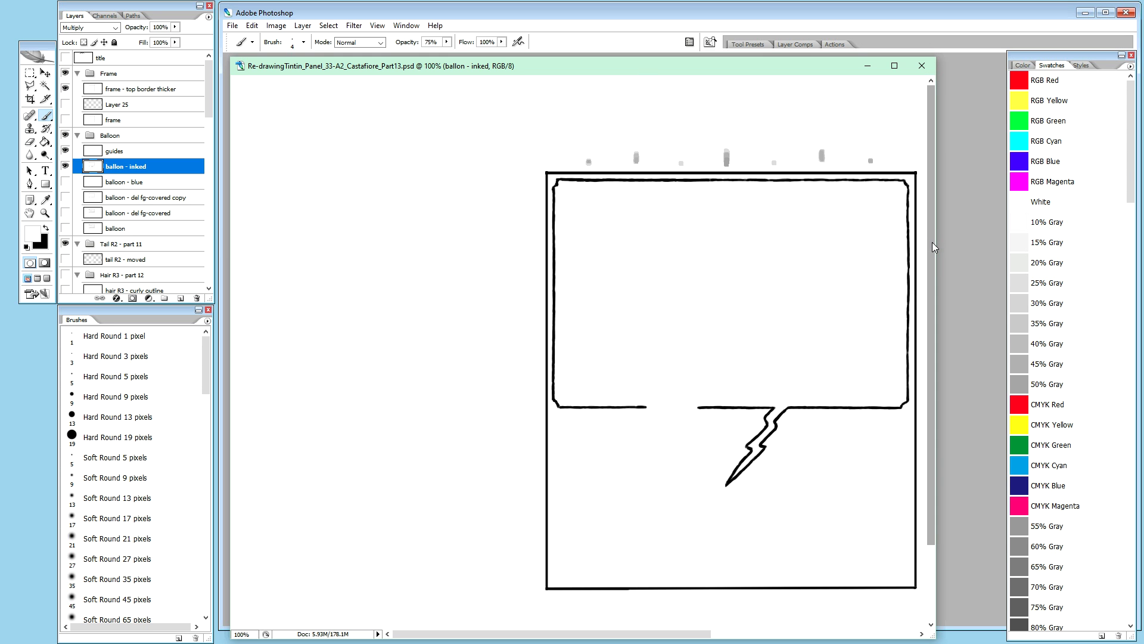
{"action": "left_click_drag", "start_coordinate": [932, 243], "coordinate": [931, 246]}
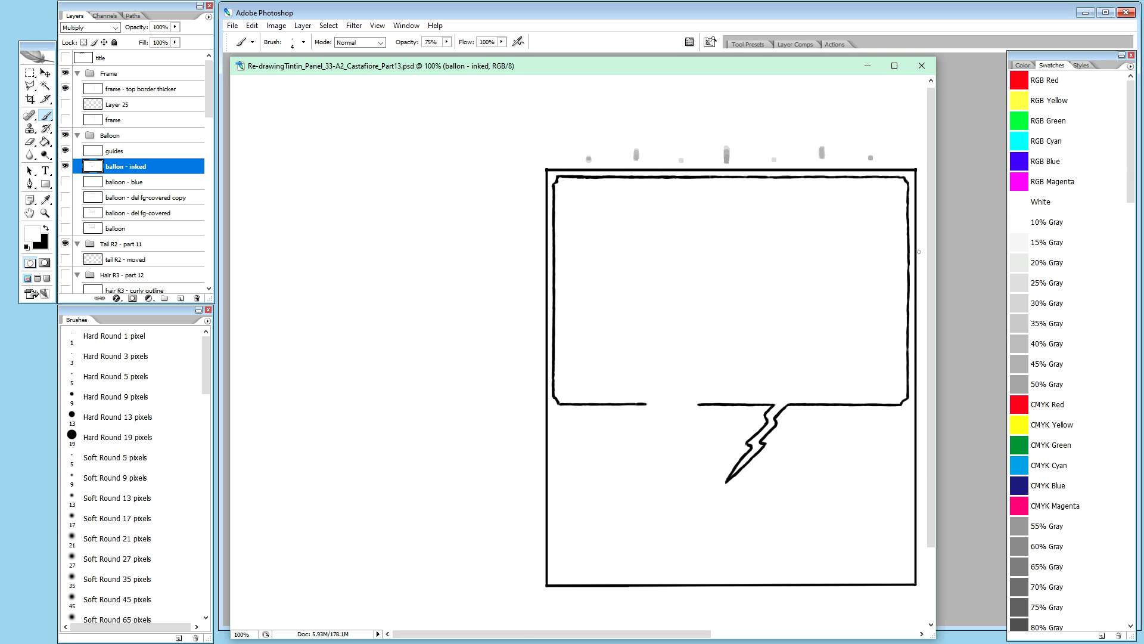
{"action": "key", "text": "ctrl+equal"}
{"action": "key", "text": "ctrl+equal"}
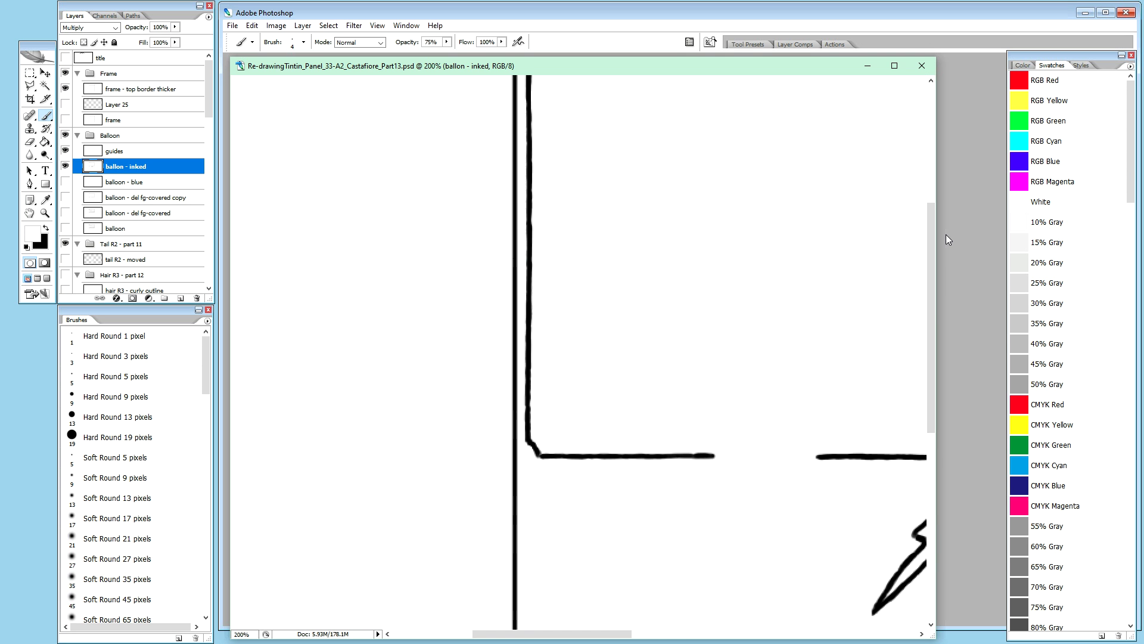
{"action": "key", "text": "h"}
{"action": "mouse_move", "coordinate": [766, 214]}
{"action": "left_mouse_down"}
{"action": "mouse_move", "coordinate": [669, 258]}
{"action": "mouse_move", "coordinate": [674, 380]}
{"action": "mouse_move", "coordinate": [447, 385]}
{"action": "left_mouse_up"}
{"action": "left_click_drag", "start_coordinate": [620, 360], "coordinate": [428, 371]}
{"action": "left_click_drag", "start_coordinate": [523, 362], "coordinate": [501, 357]}
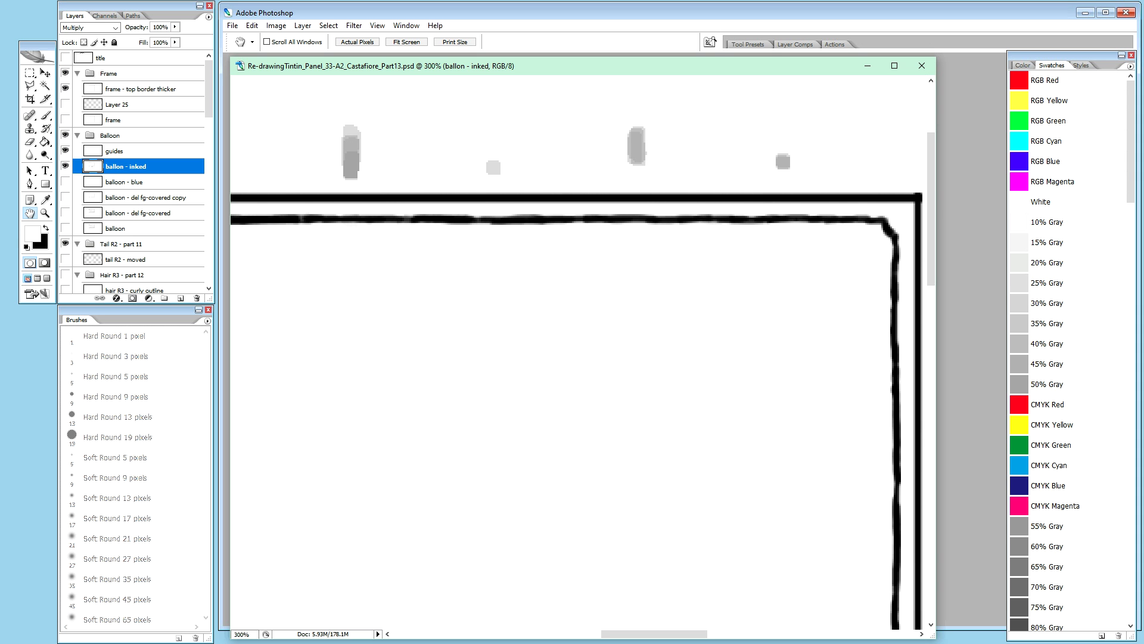
{"action": "key", "text": "ctrl+Tab"}
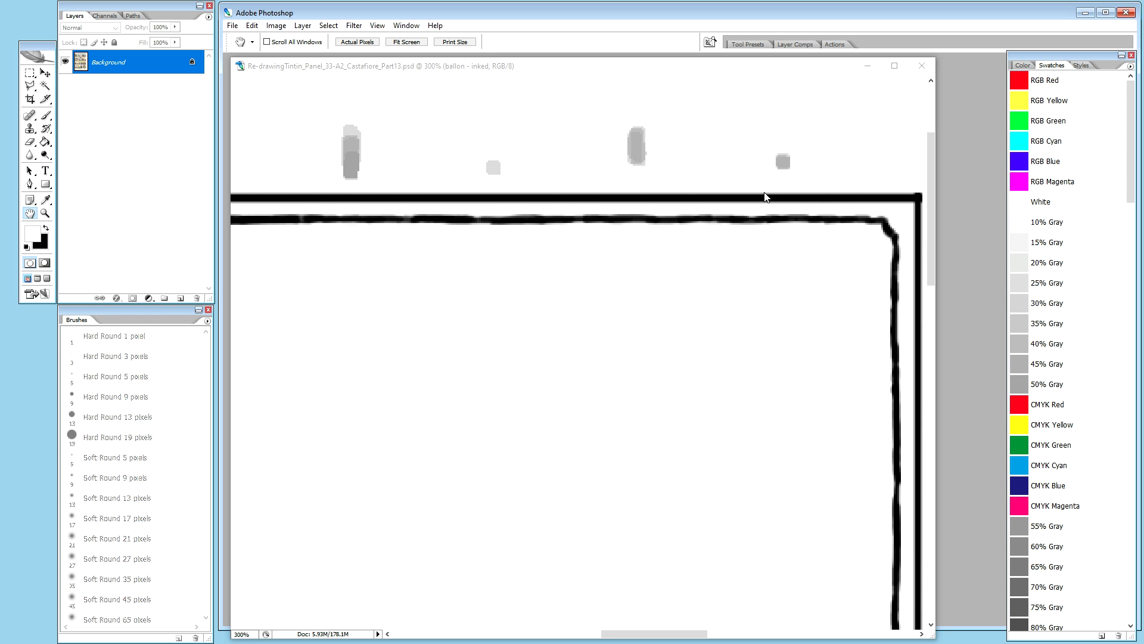
{"action": "left_click", "coordinate": [301, 69]}
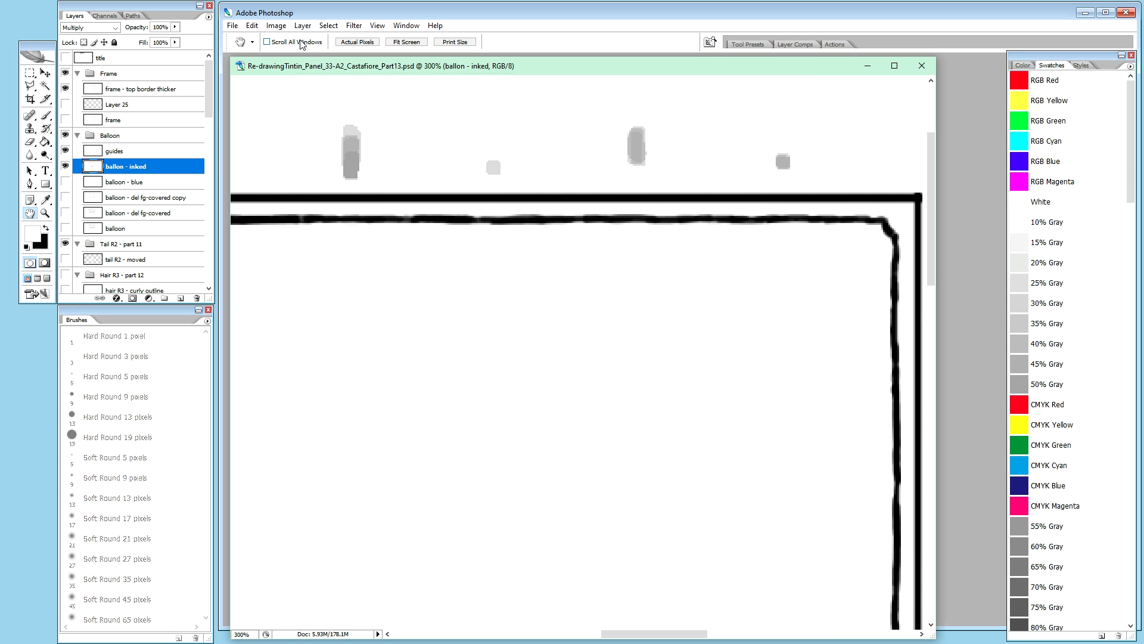
Step: Trim the bumps along the outer edge of the balloon's top line in white
{"action": "key", "text": "x"}
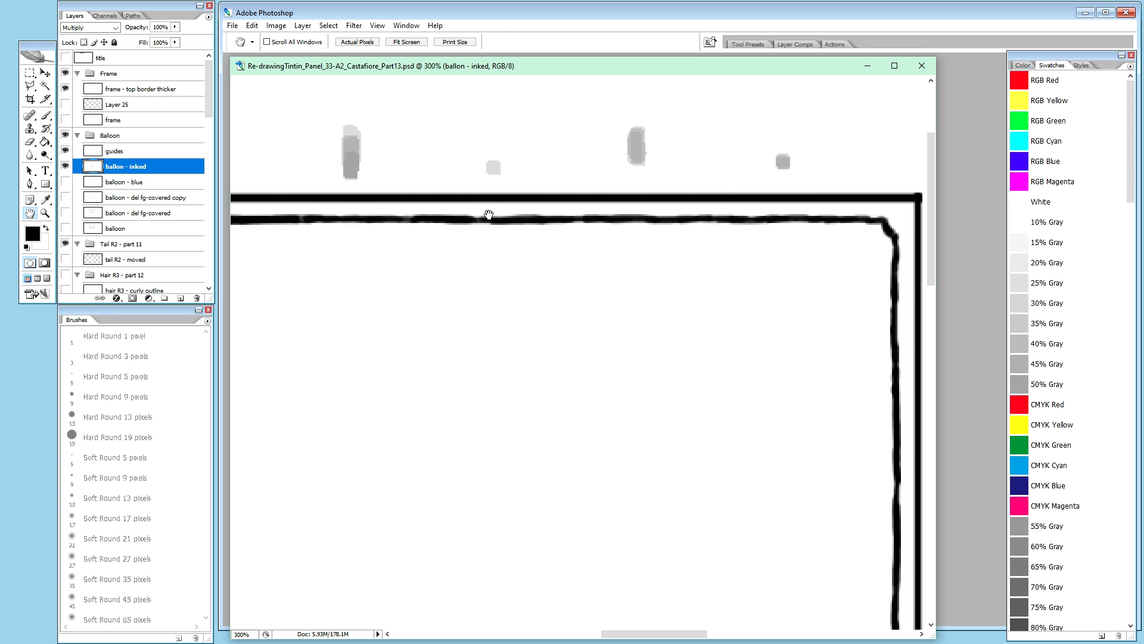
{"action": "key", "text": "b"}
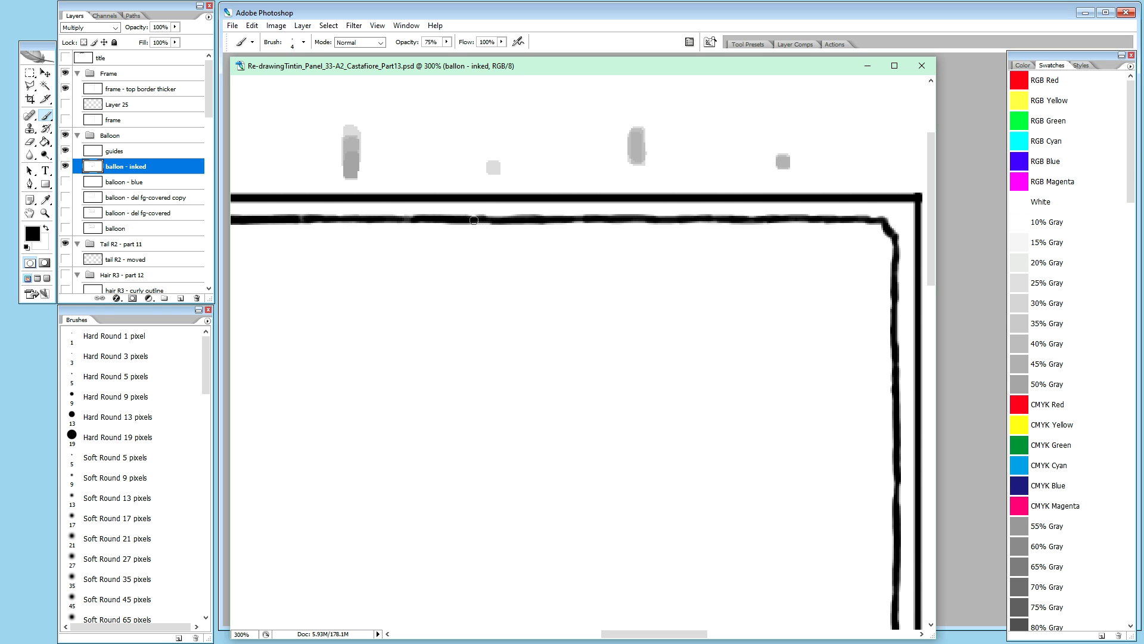
{"action": "key", "text": "x"}
{"action": "left_click_drag", "start_coordinate": [475, 211], "coordinate": [542, 211]}
{"action": "left_click_drag", "start_coordinate": [603, 212], "coordinate": [632, 211]}
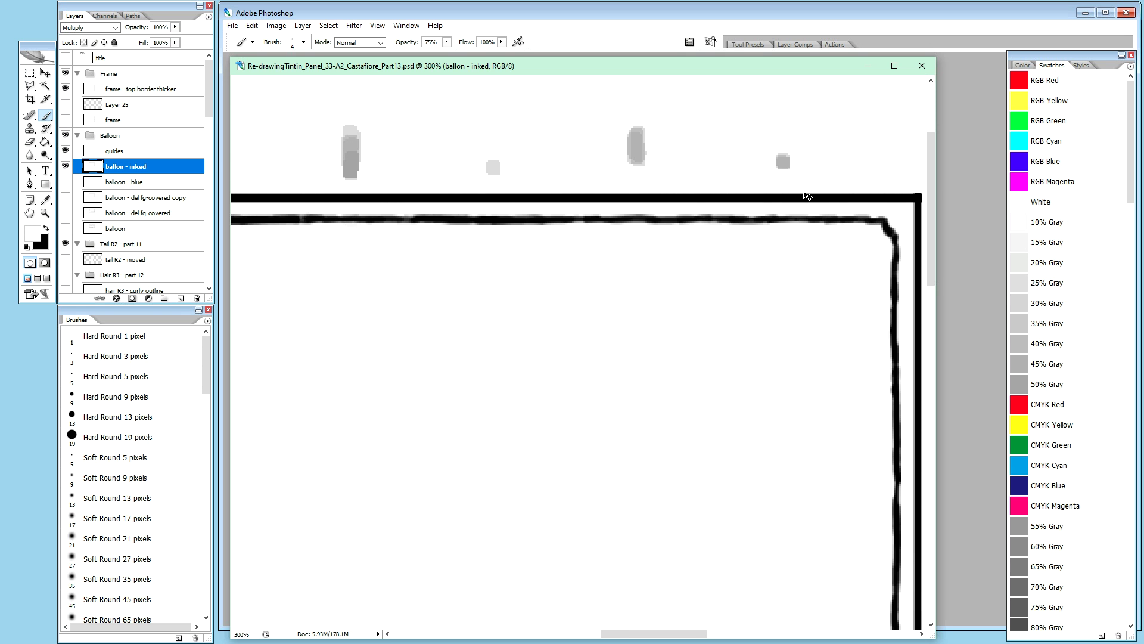
Step: Trim the lower and upper edges of the top line's right half in white at 500%
{"action": "key", "text": "ctrl+plus"}
{"action": "key", "text": "ctrl+plus"}
{"action": "key", "text": "space"}
{"action": "left_click_drag", "start_coordinate": [756, 260], "coordinate": [533, 323]}
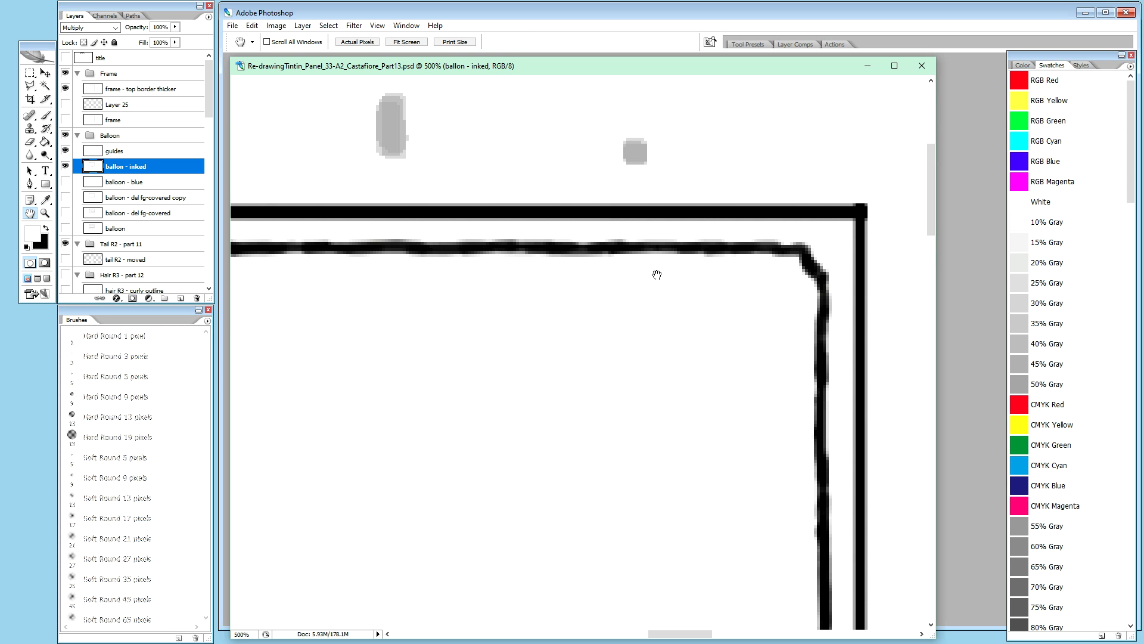
{"action": "key", "text": "b"}
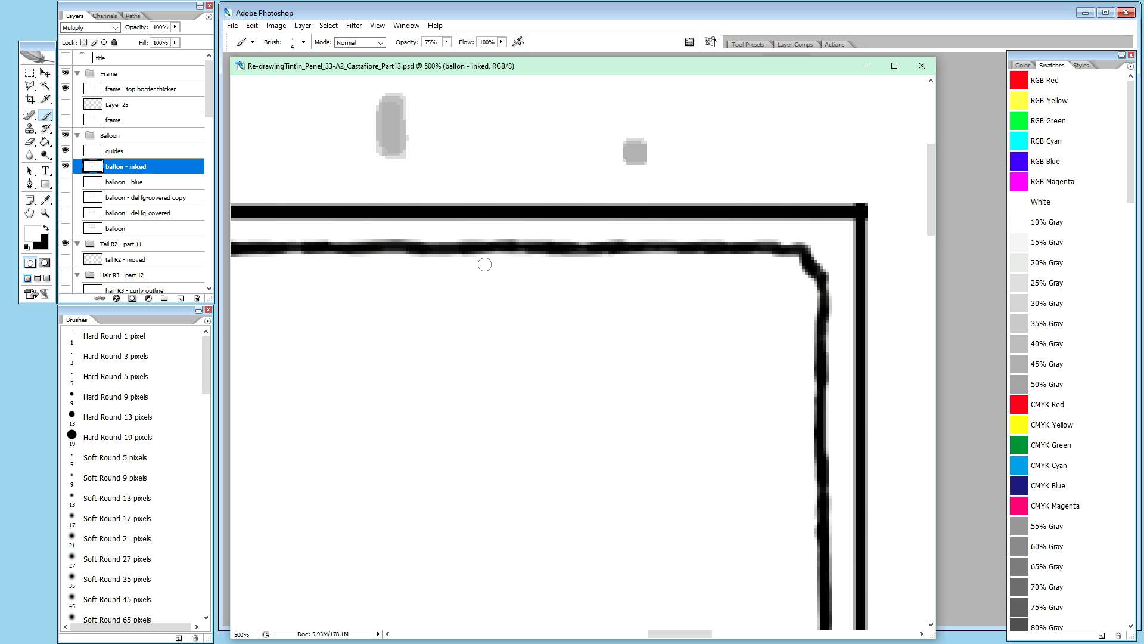
{"action": "left_click", "coordinate": [578, 263]}
{"action": "left_click_drag", "start_coordinate": [566, 261], "coordinate": [529, 261]}
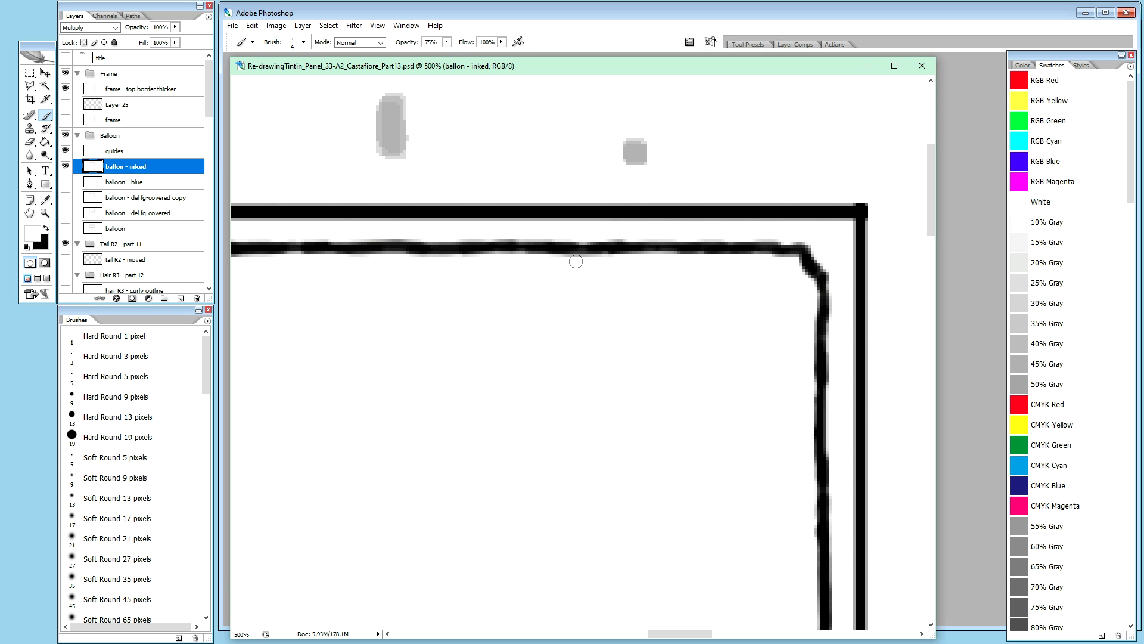
{"action": "mouse_move", "coordinate": [605, 261]}
{"action": "left_mouse_down"}
{"action": "mouse_move", "coordinate": [566, 261]}
{"action": "mouse_move", "coordinate": [609, 261]}
{"action": "left_mouse_up"}
{"action": "left_click_drag", "start_coordinate": [485, 235], "coordinate": [549, 235]}
Step: Fill thin spots in the top line's right half in black and trim its lower edge in white beside the upper-right corner
{"action": "key", "text": "x"}
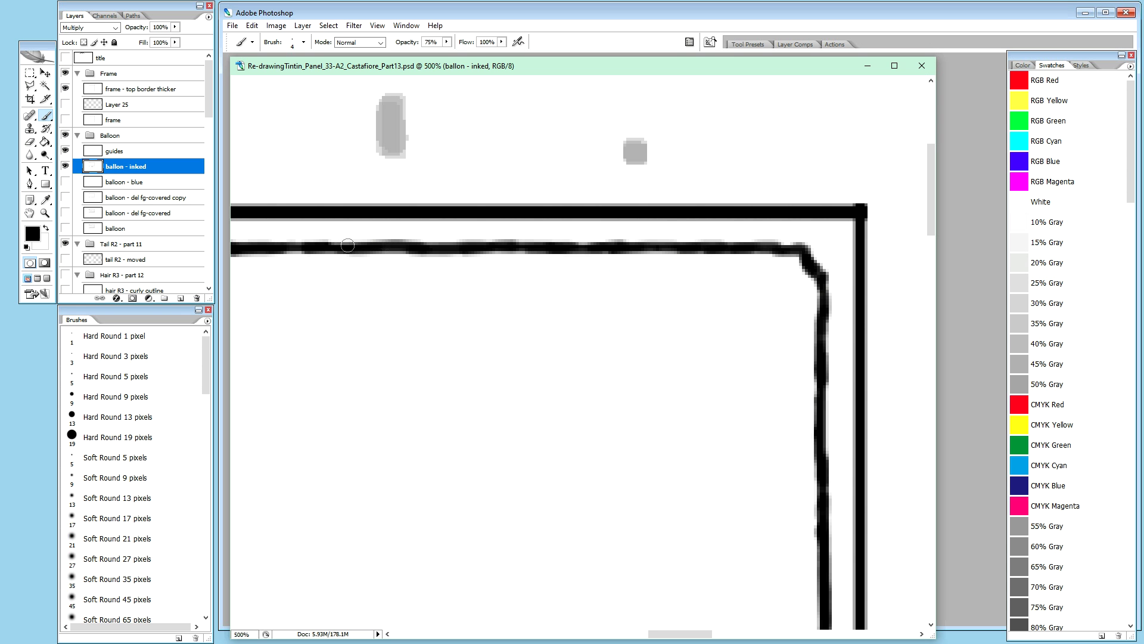
{"action": "left_click_drag", "start_coordinate": [377, 249], "coordinate": [396, 249]}
{"action": "key", "text": "x"}
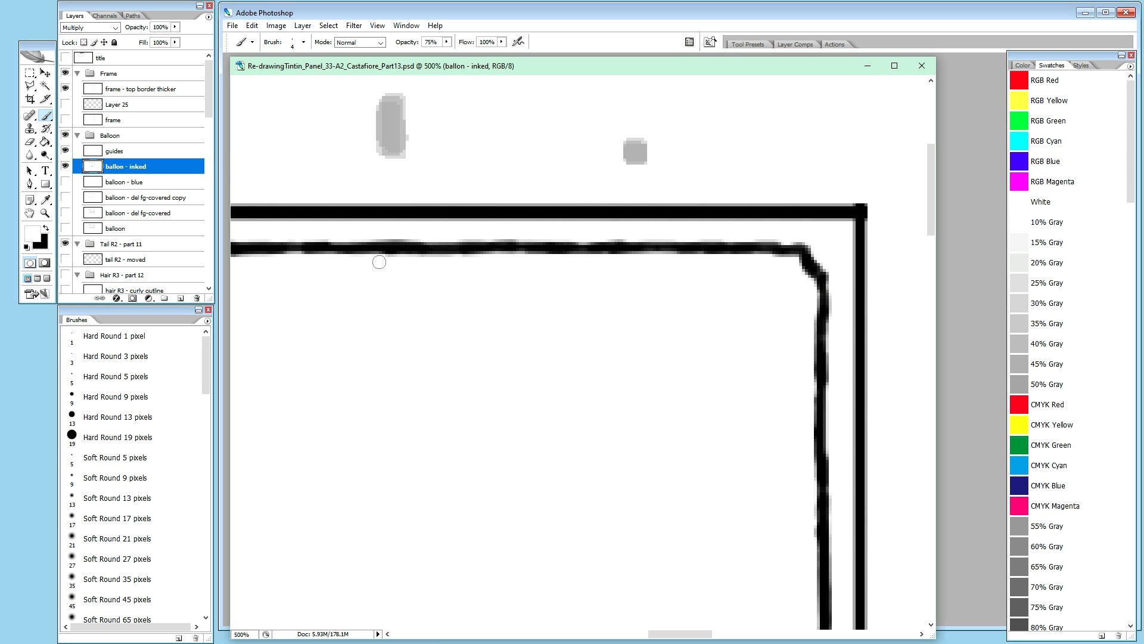
{"action": "key", "text": "x"}
{"action": "key", "text": "x"}
{"action": "left_click_drag", "start_coordinate": [758, 262], "coordinate": [781, 260]}
{"action": "key", "text": "x"}
{"action": "left_click", "coordinate": [784, 248]}
{"action": "key", "text": "x"}
Step: Thicken the top line farther from the upper-right corner with black strokes and trim its lower edge in white
{"action": "key", "text": "x"}
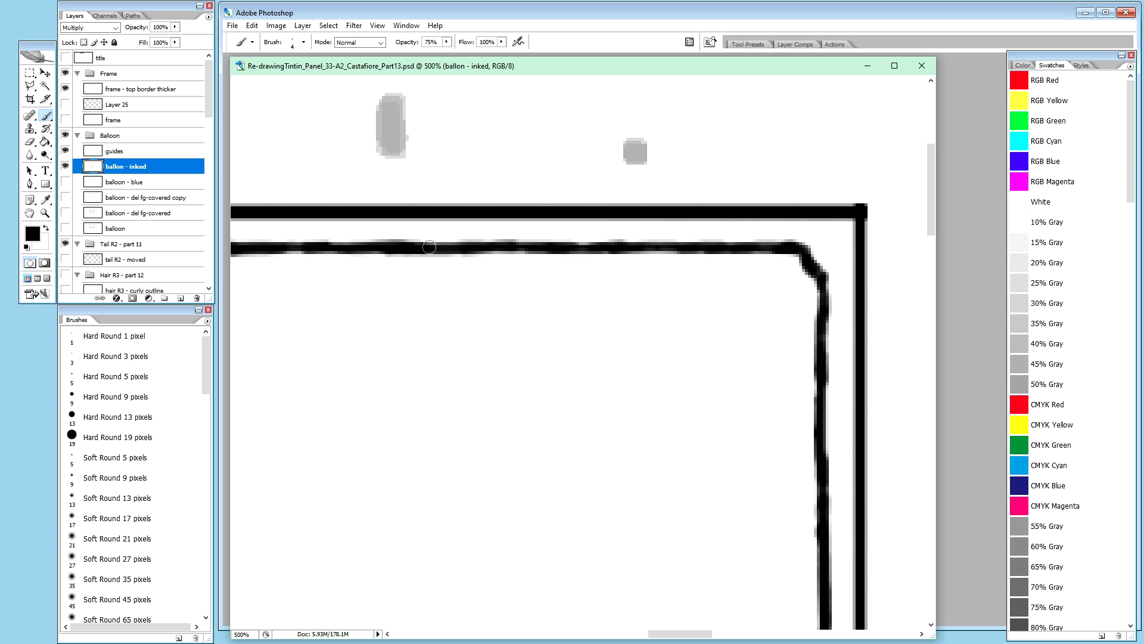
{"action": "left_click_drag", "start_coordinate": [421, 247], "coordinate": [488, 243]}
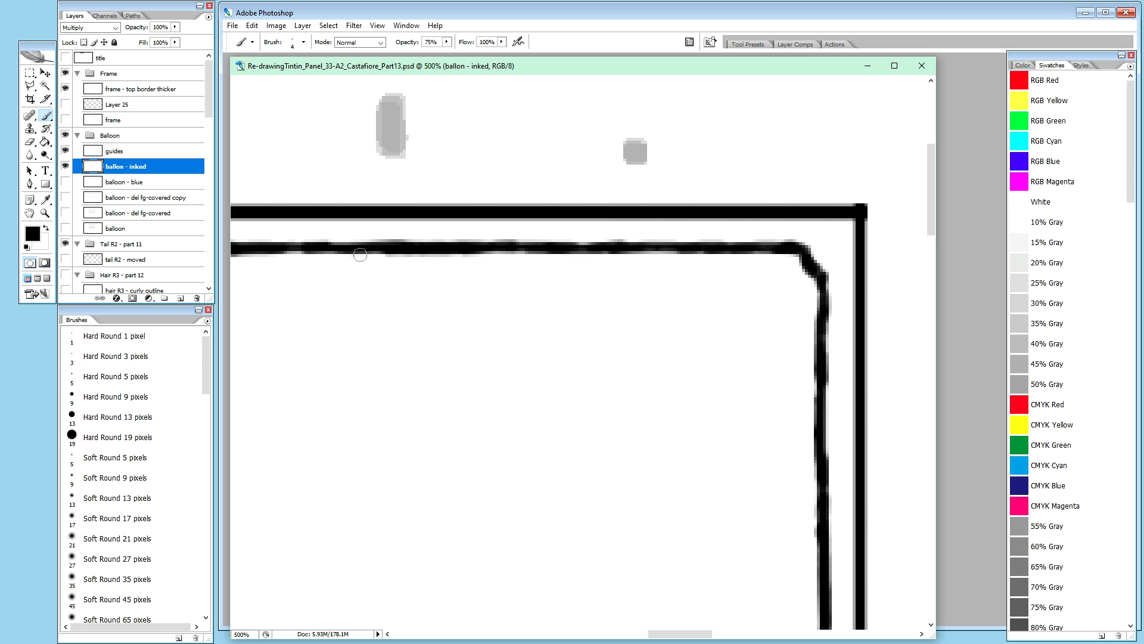
{"action": "mouse_move", "coordinate": [285, 247]}
{"action": "left_mouse_down"}
{"action": "mouse_move", "coordinate": [374, 246]}
{"action": "mouse_move", "coordinate": [323, 246]}
{"action": "left_mouse_up"}
{"action": "key", "text": "x"}
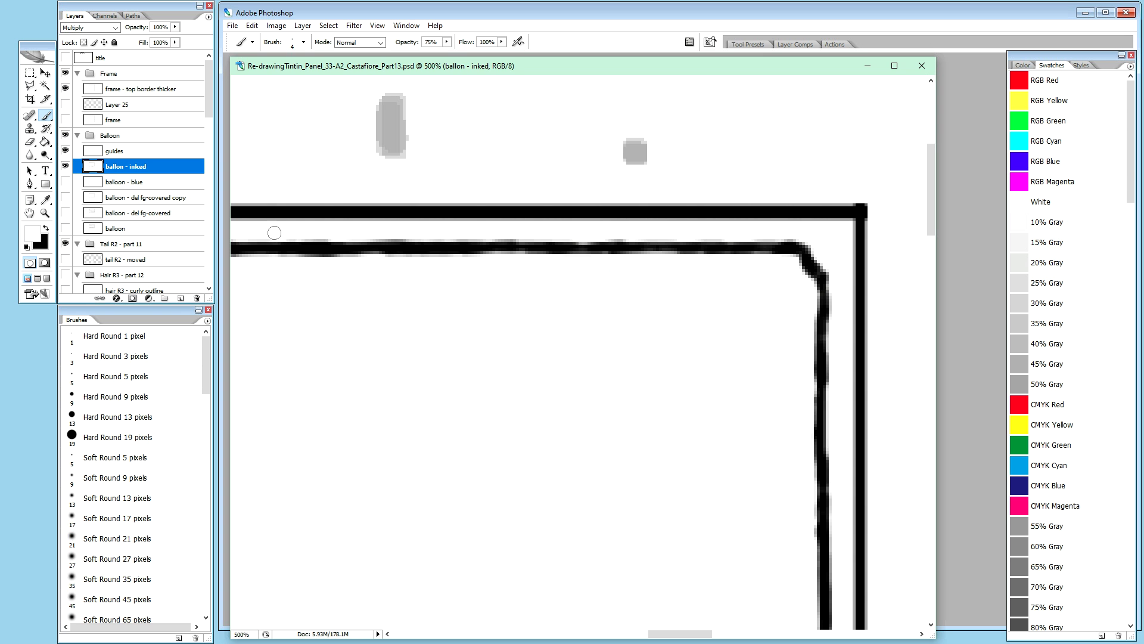
{"action": "left_click_drag", "start_coordinate": [280, 263], "coordinate": [370, 260]}
Step: Fill the gray, thin stretch in the middle of the balloon's top line in black
{"action": "key", "text": "space"}
{"action": "mouse_move", "coordinate": [425, 308]}
{"action": "left_mouse_down"}
{"action": "mouse_move", "coordinate": [784, 310]}
{"action": "mouse_move", "coordinate": [785, 293]}
{"action": "left_mouse_up"}
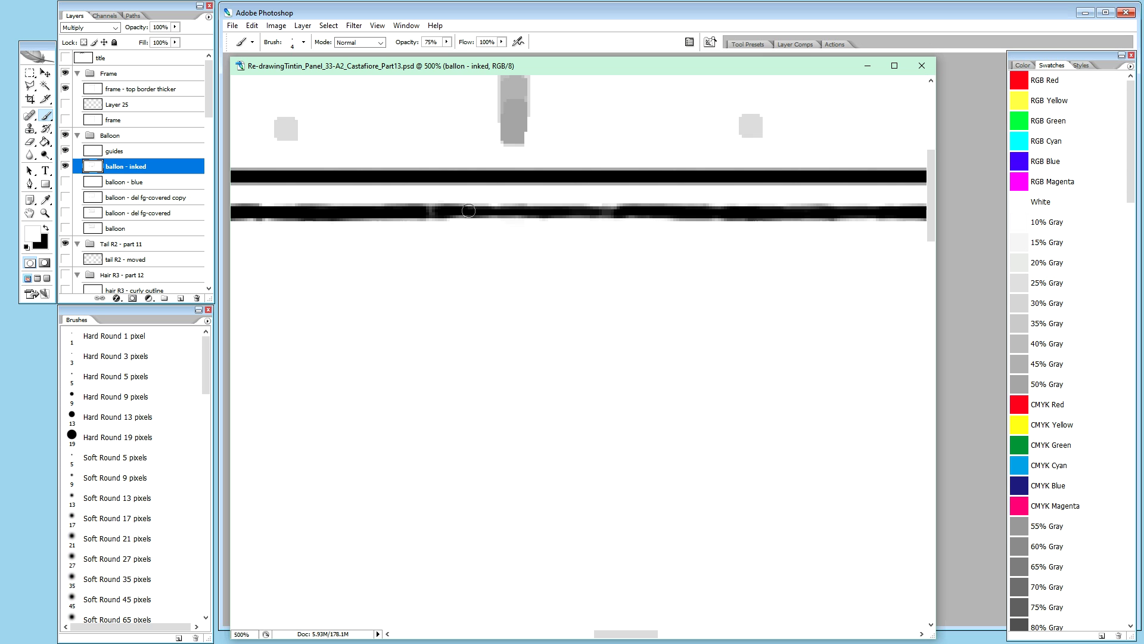
{"action": "key", "text": "x"}
{"action": "left_click_drag", "start_coordinate": [458, 211], "coordinate": [581, 210]}
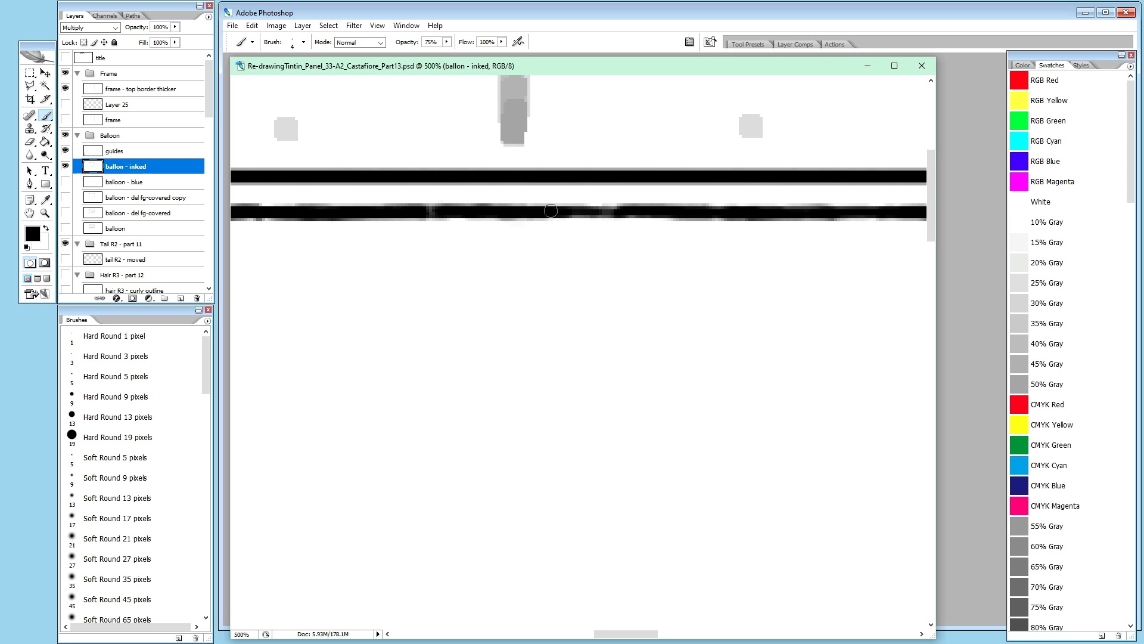
{"action": "key", "text": "x"}
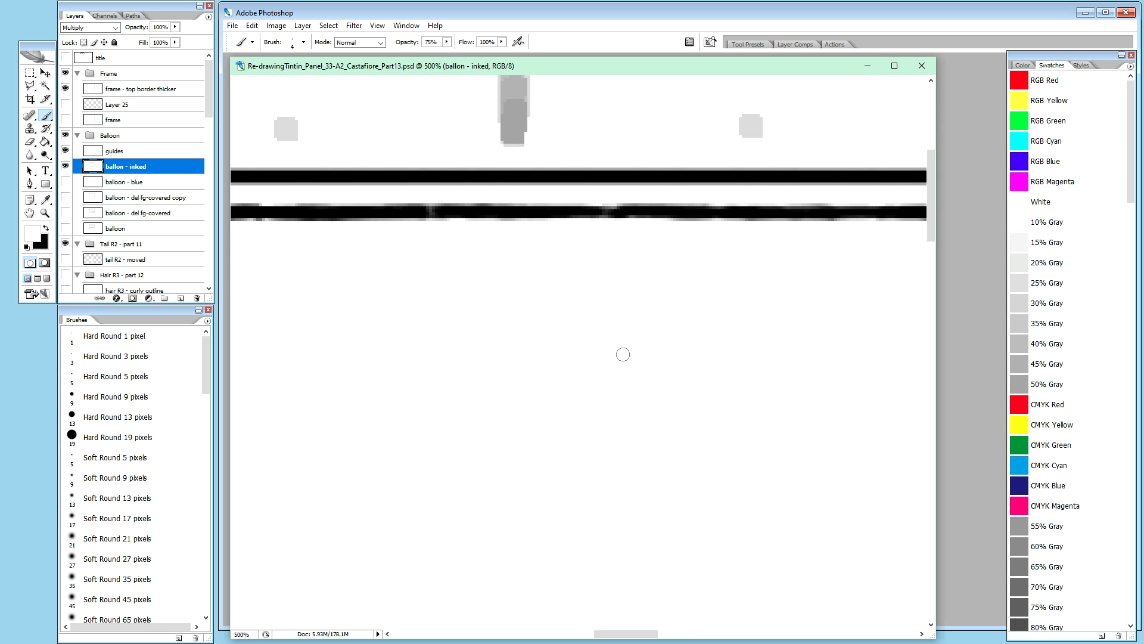
Step: Examine the whole panel at 100% and the balloon's right line at 300%
{"action": "key", "text": "ctrl+minus"}
{"action": "key", "text": "ctrl+minus"}
{"action": "key", "text": "ctrl+minus"}
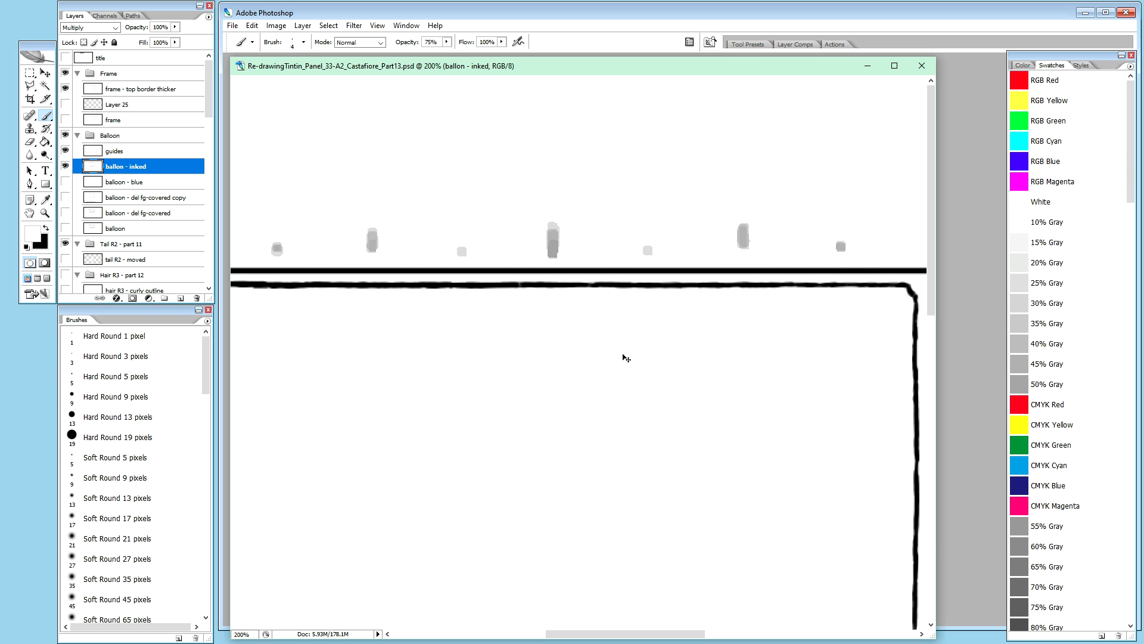
{"action": "key", "text": "ctrl+minus"}
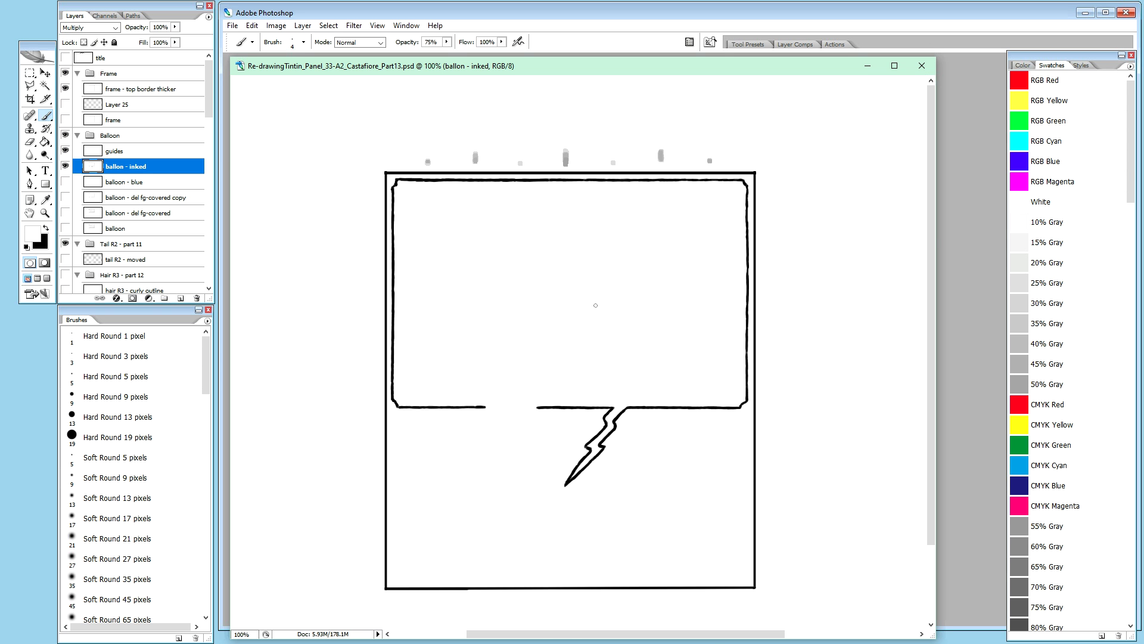
{"action": "key", "text": "ctrl+plus"}
{"action": "key", "text": "ctrl+plus"}
{"action": "key", "text": "space"}
{"action": "left_click_drag", "start_coordinate": [915, 255], "coordinate": [515, 420]}
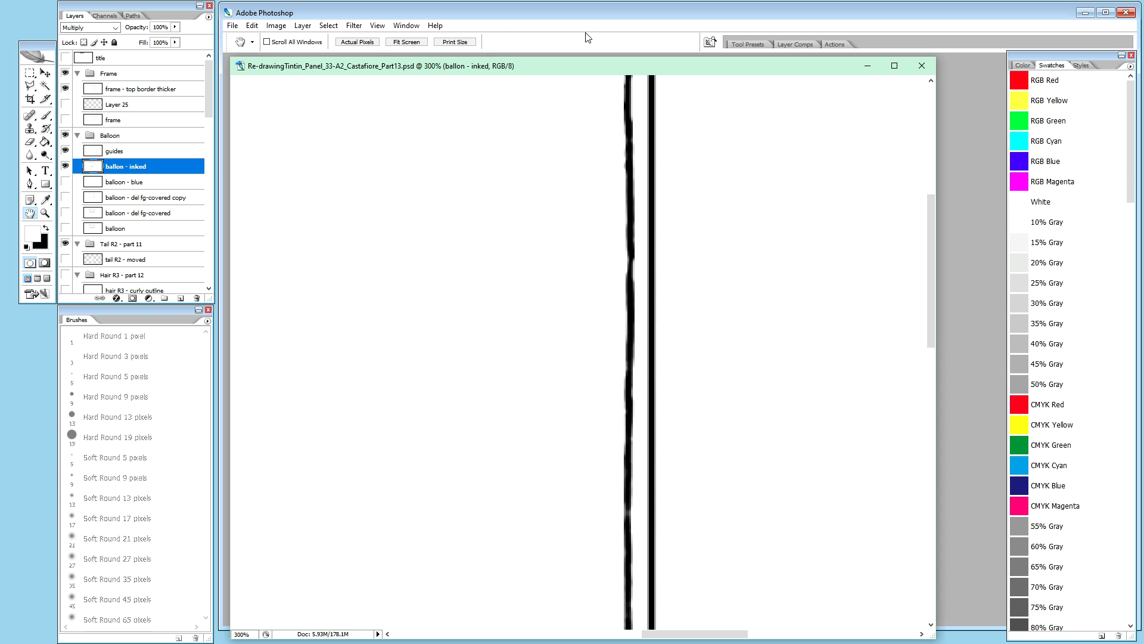
{"action": "key", "text": "b"}
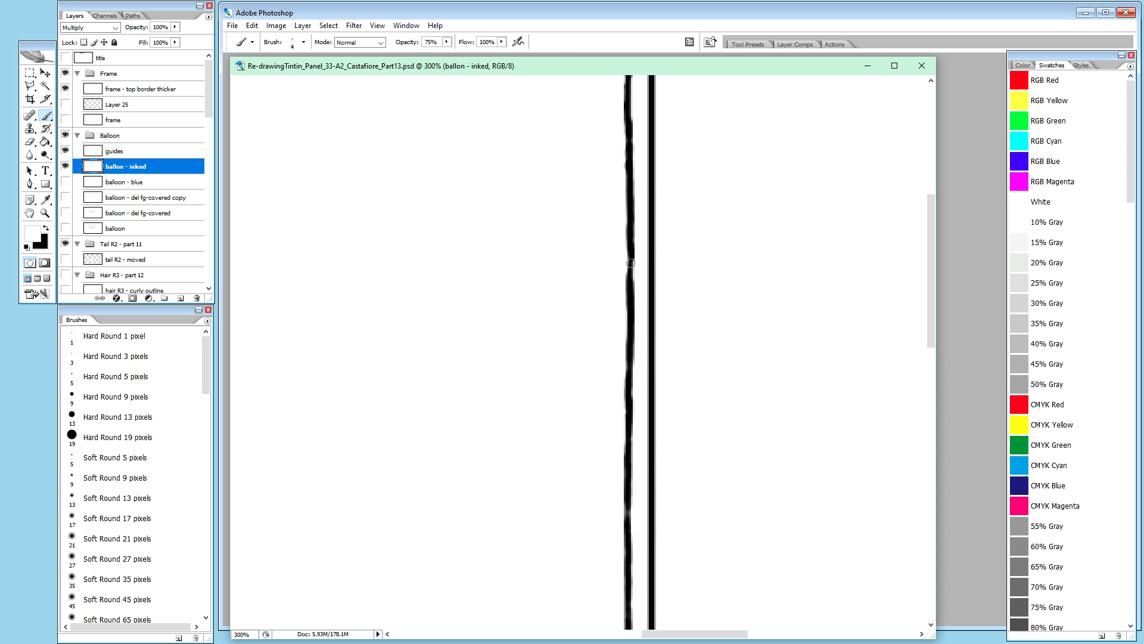
Step: Trim two stretches of the lower edge of the balloon's top line in white, in its right half
{"action": "key", "text": "x"}
{"action": "key", "text": "x"}
{"action": "key", "text": "space"}
{"action": "mouse_move", "coordinate": [596, 230]}
{"action": "left_mouse_down"}
{"action": "mouse_move", "coordinate": [610, 450]}
{"action": "mouse_move", "coordinate": [720, 434]}
{"action": "mouse_move", "coordinate": [753, 359]}
{"action": "left_mouse_up"}
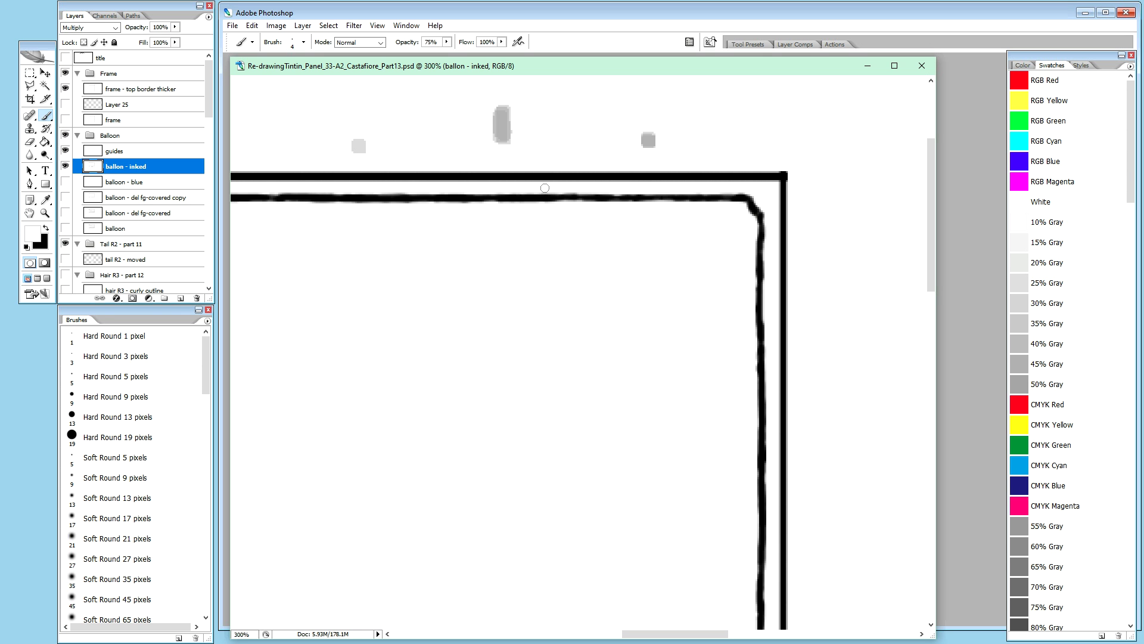
{"action": "key", "text": "x"}
{"action": "key", "text": "x"}
{"action": "left_click_drag", "start_coordinate": [454, 205], "coordinate": [533, 209]}
{"action": "left_click_drag", "start_coordinate": [396, 207], "coordinate": [418, 210]}
Step: Examine the balloon's top and right lines at 300% for uneven thickness
{"action": "key", "text": "h"}
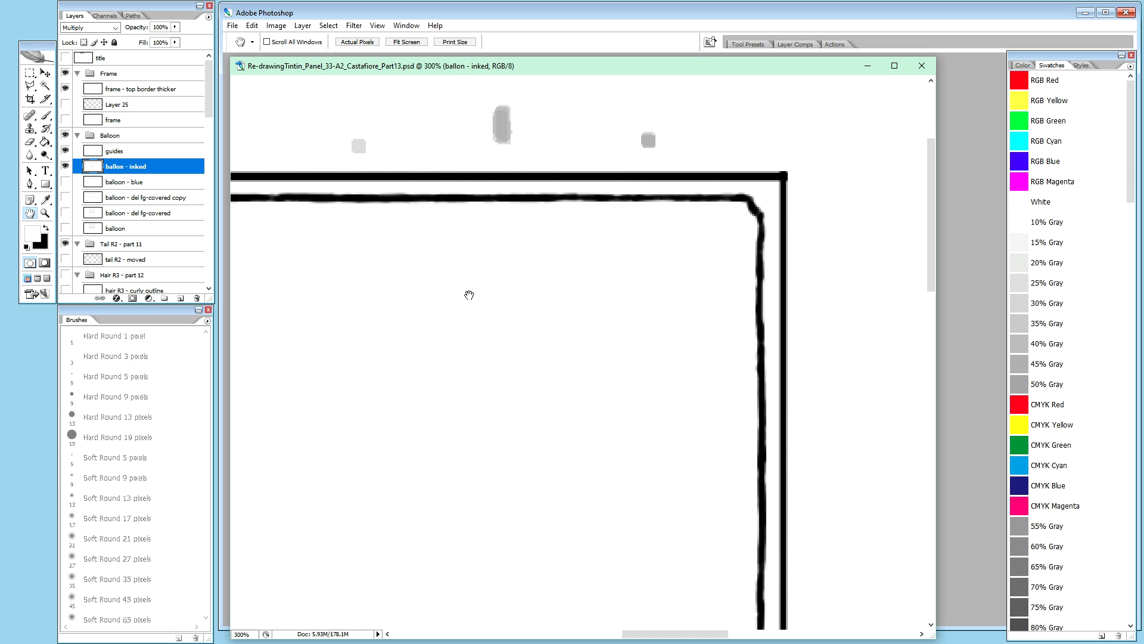
{"action": "left_click_drag", "start_coordinate": [503, 311], "coordinate": [843, 338]}
{"action": "left_click_drag", "start_coordinate": [606, 325], "coordinate": [835, 319]}
{"action": "mouse_move", "coordinate": [677, 294]}
{"action": "left_mouse_down"}
{"action": "mouse_move", "coordinate": [774, 301]}
{"action": "mouse_move", "coordinate": [797, 286]}
{"action": "mouse_move", "coordinate": [759, 268]}
{"action": "mouse_move", "coordinate": [752, 189]}
{"action": "left_mouse_up"}
{"action": "left_click_drag", "start_coordinate": [671, 332], "coordinate": [654, 166]}
{"action": "mouse_move", "coordinate": [680, 407]}
{"action": "left_mouse_down"}
{"action": "mouse_move", "coordinate": [644, 279]}
{"action": "mouse_move", "coordinate": [636, 306]}
{"action": "mouse_move", "coordinate": [603, 305]}
{"action": "left_mouse_up"}
{"action": "left_click_drag", "start_coordinate": [682, 304], "coordinate": [542, 302]}
{"action": "mouse_move", "coordinate": [727, 320]}
{"action": "left_mouse_down"}
{"action": "mouse_move", "coordinate": [503, 310]}
{"action": "mouse_move", "coordinate": [681, 322]}
{"action": "mouse_move", "coordinate": [539, 363]}
{"action": "mouse_move", "coordinate": [524, 440]}
{"action": "left_mouse_up"}
{"action": "left_click_drag", "start_coordinate": [507, 306], "coordinate": [484, 421]}
{"action": "left_click_drag", "start_coordinate": [472, 288], "coordinate": [471, 348]}
Step: Thicken the balloon's right line in black just below the upper-right corner
{"action": "key", "text": "b"}
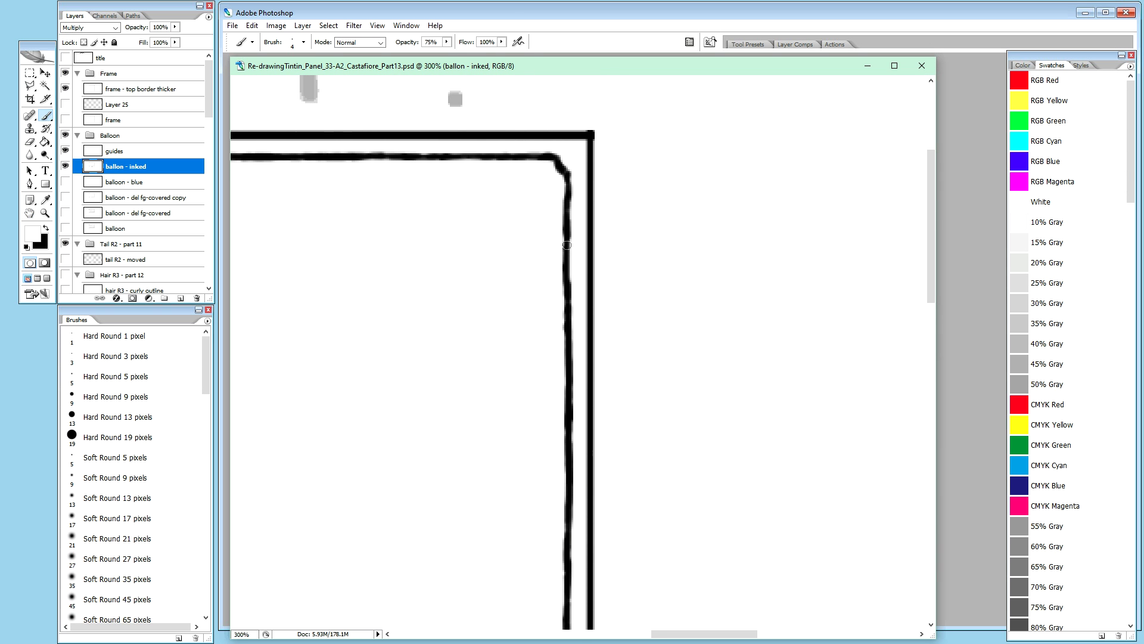
{"action": "key", "text": "x"}
{"action": "left_click_drag", "start_coordinate": [566, 223], "coordinate": [564, 271]}
{"action": "key", "text": "x"}
Step: Thicken the thin stretch of the top line beside the upper-right corner in black and trim its upper edge in white
{"action": "key", "text": "h"}
{"action": "left_click_drag", "start_coordinate": [495, 240], "coordinate": [874, 252]}
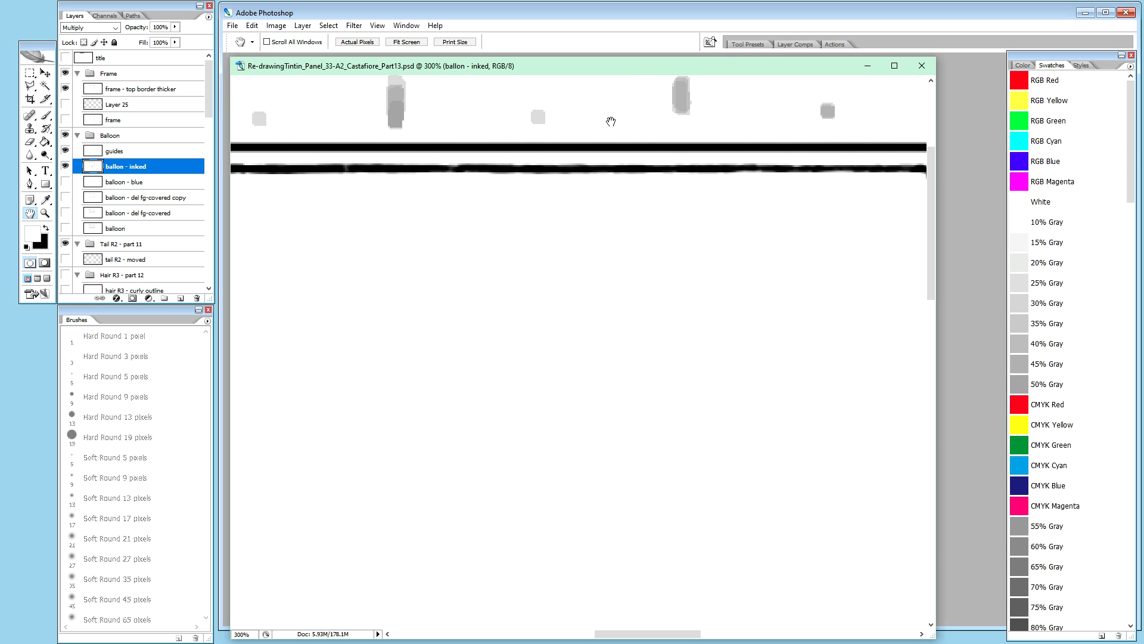
{"action": "left_click_drag", "start_coordinate": [776, 231], "coordinate": [626, 233]}
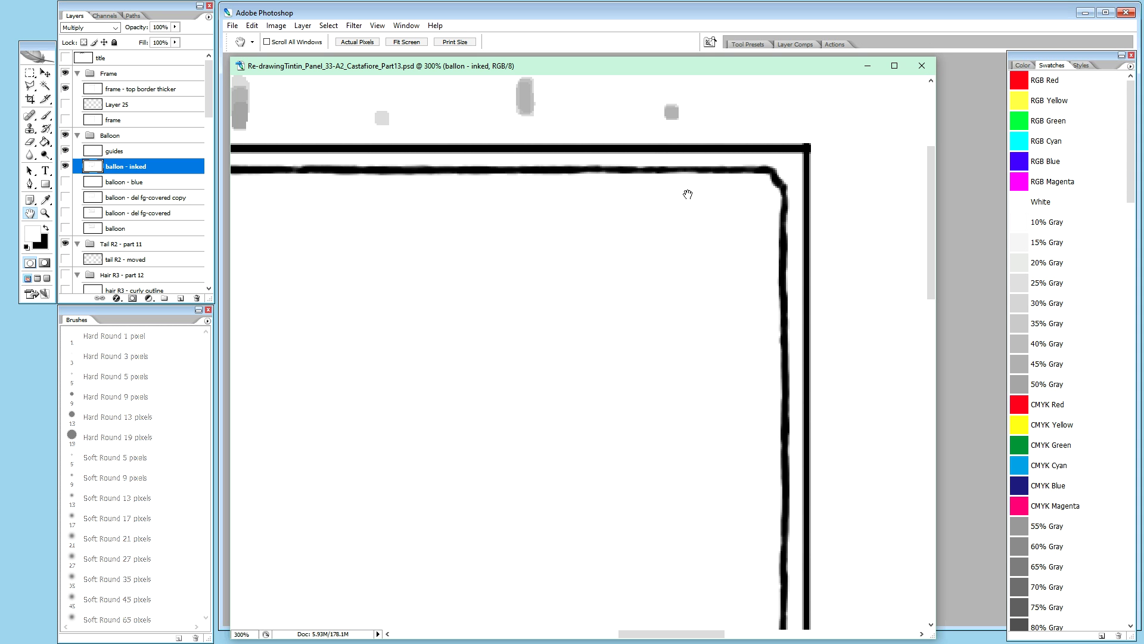
{"action": "key", "text": "b"}
{"action": "key", "text": "x"}
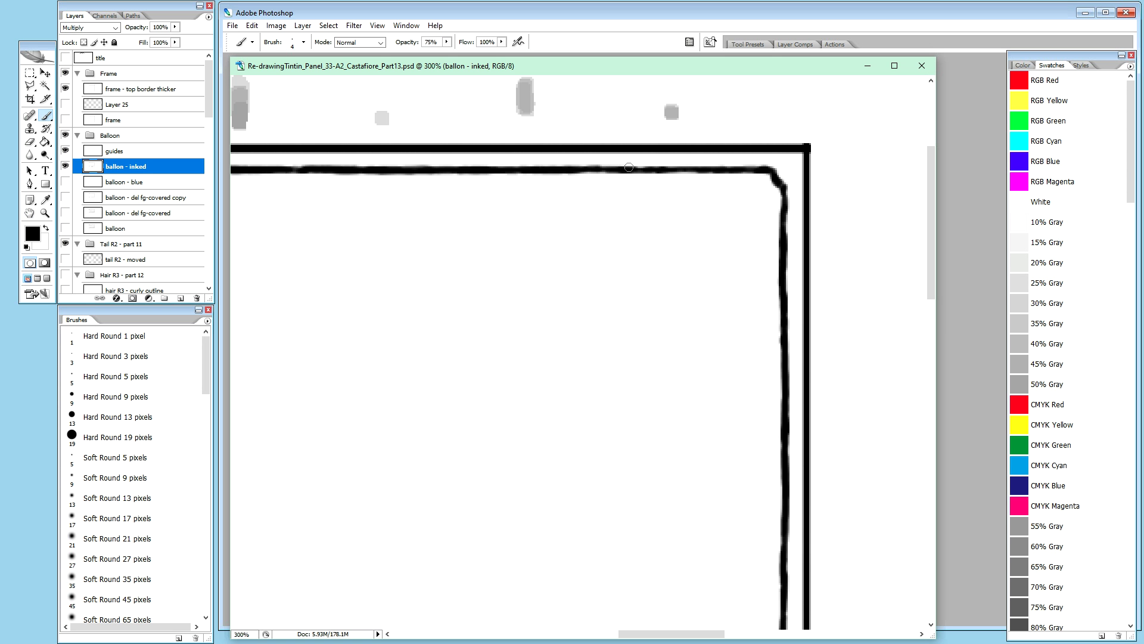
{"action": "left_click_drag", "start_coordinate": [614, 168], "coordinate": [752, 169]}
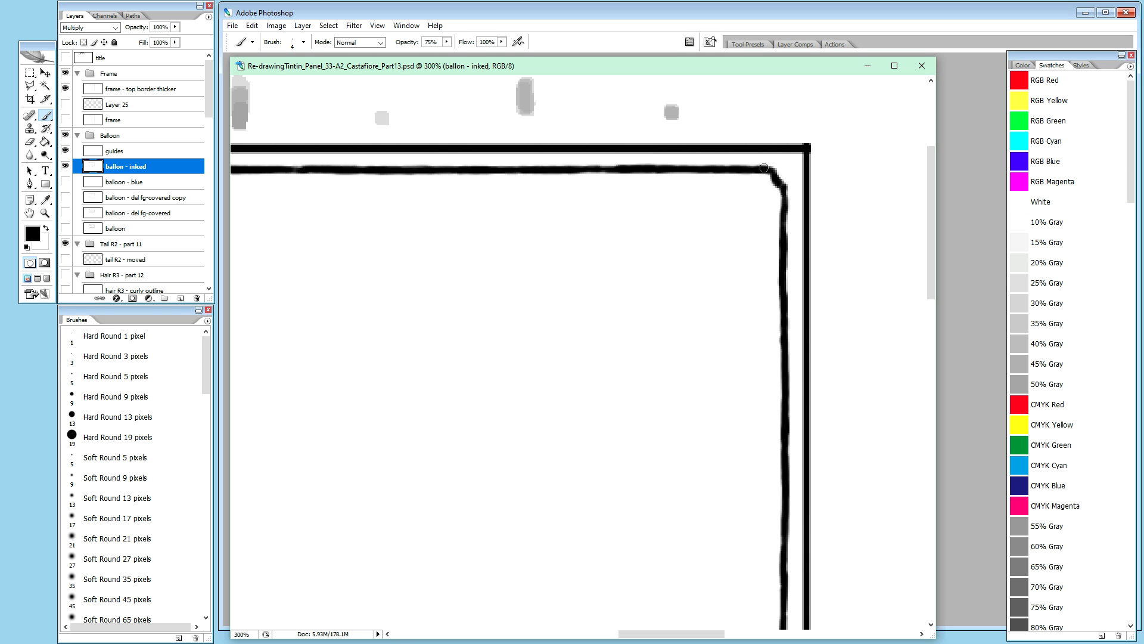
{"action": "key", "text": "x"}
{"action": "left_click_drag", "start_coordinate": [620, 161], "coordinate": [769, 161]}
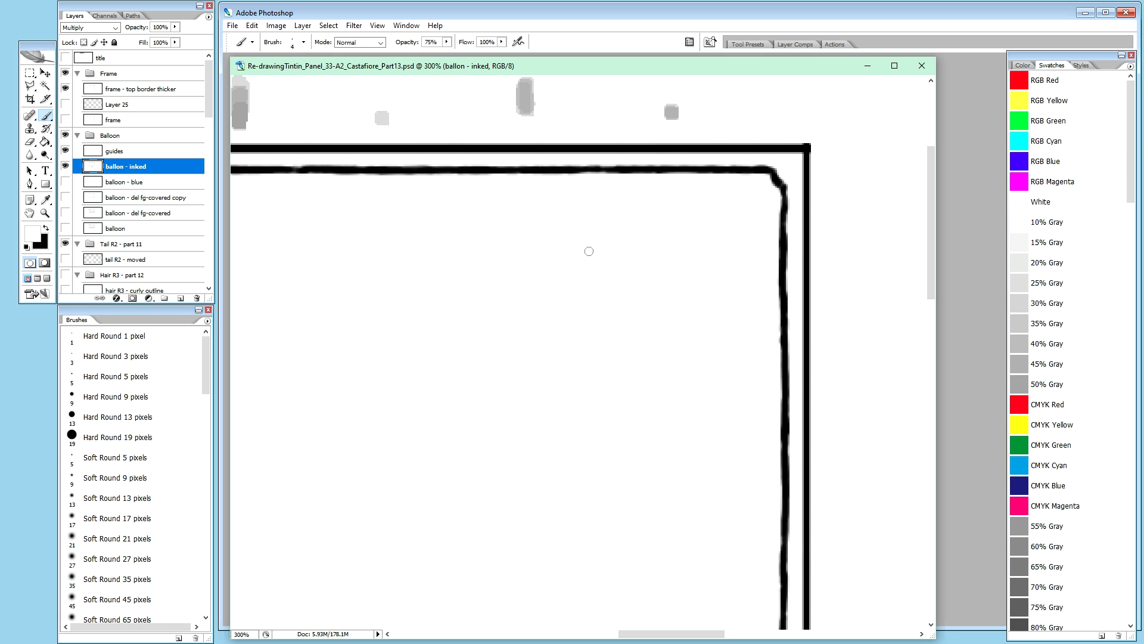
{"action": "left_click_drag", "start_coordinate": [582, 160], "coordinate": [648, 165]}
Step: Examine the whole panel at reduced zoom, and the balloon outline and lightning tail at 200%
{"action": "key", "text": "ctrl+minus"}
{"action": "key", "text": "ctrl+minus"}
{"action": "key", "text": "ctrl+minus"}
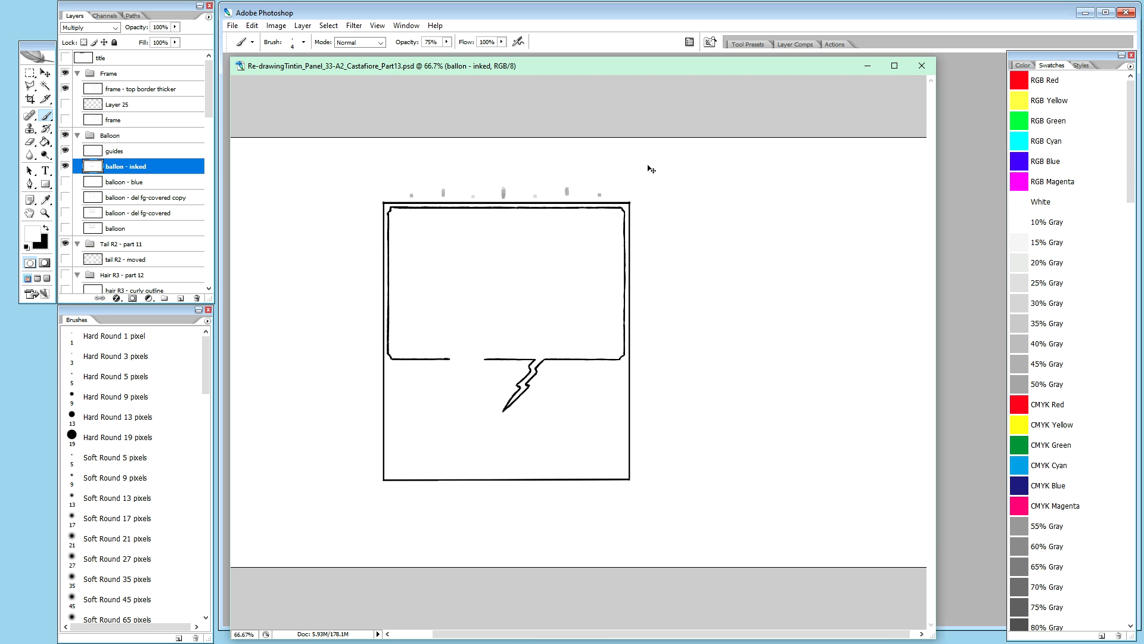
{"action": "key", "text": "ctrl+minus"}
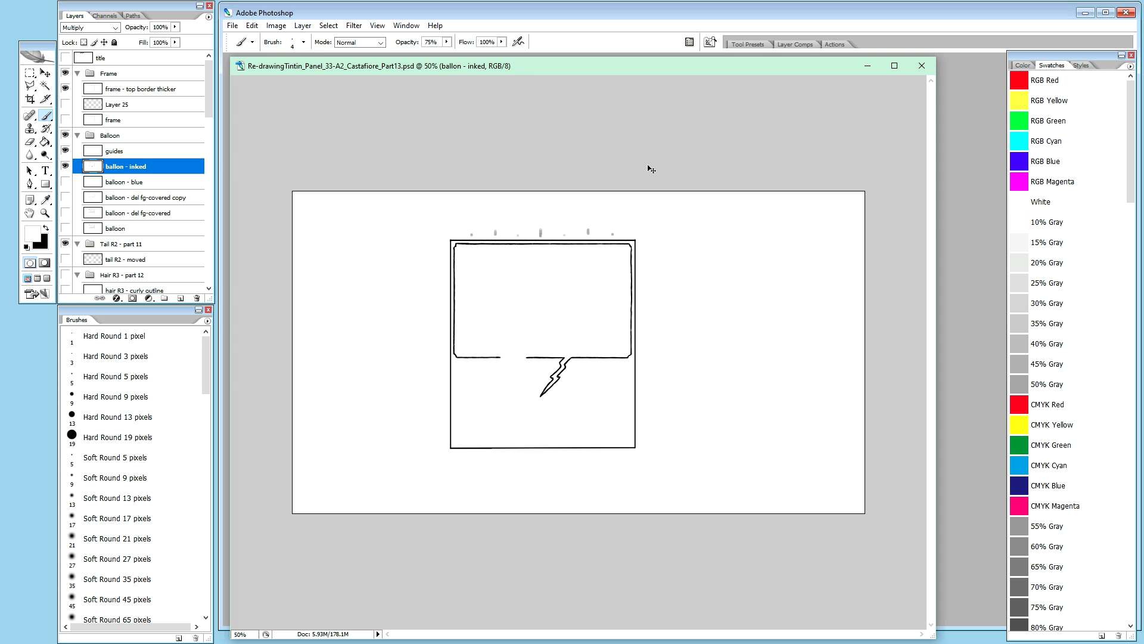
{"action": "key", "text": "ctrl+plus"}
{"action": "key", "text": "ctrl+plus"}
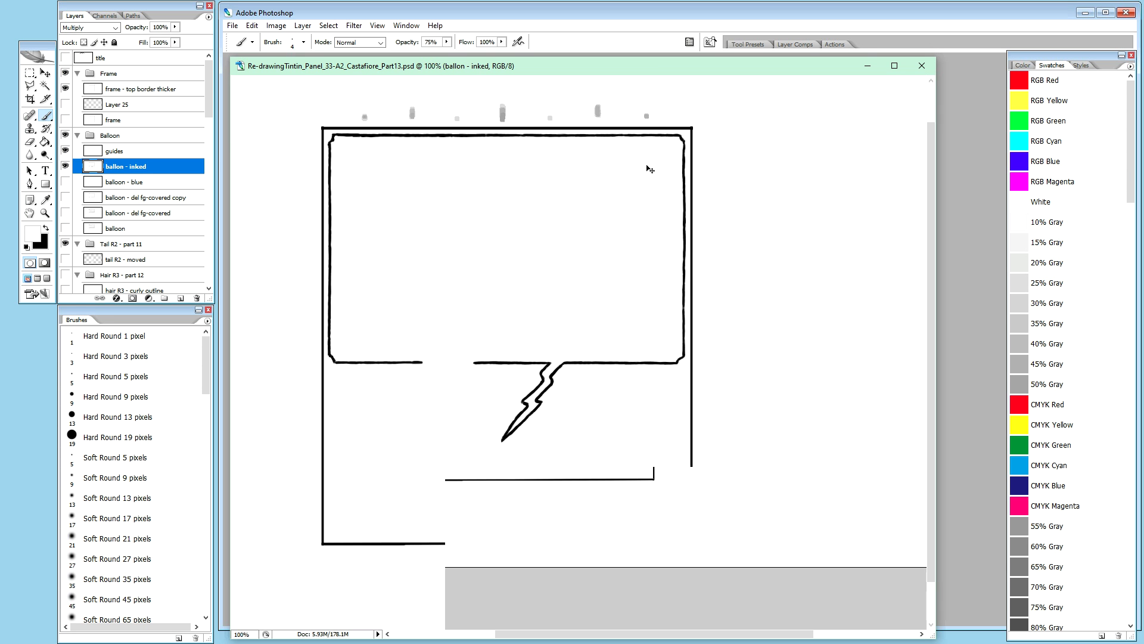
{"action": "key", "text": "ctrl+plus"}
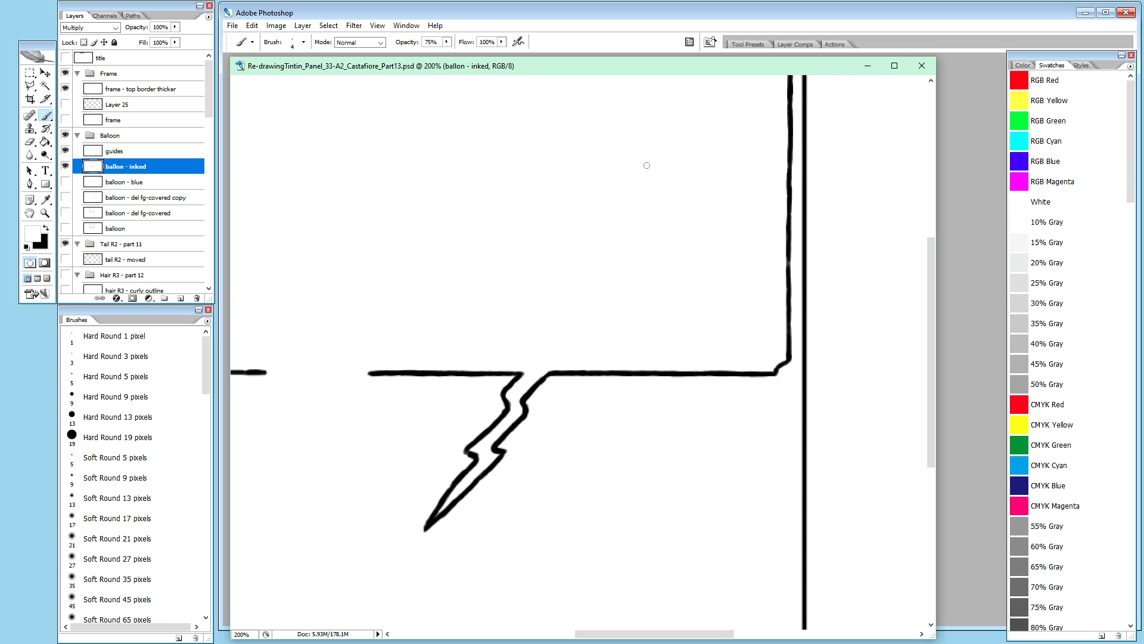
{"action": "key", "text": "space"}
{"action": "left_click_drag", "start_coordinate": [499, 235], "coordinate": [516, 258]}
{"action": "left_click_drag", "start_coordinate": [631, 248], "coordinate": [668, 417]}
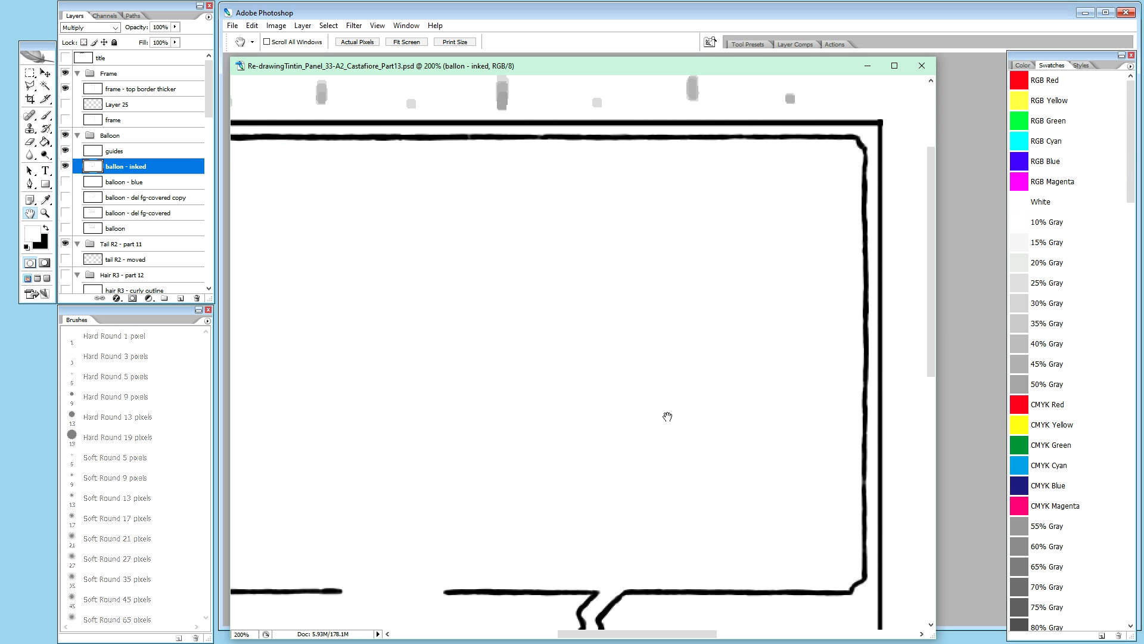
{"action": "left_click_drag", "start_coordinate": [667, 415], "coordinate": [702, 329]}
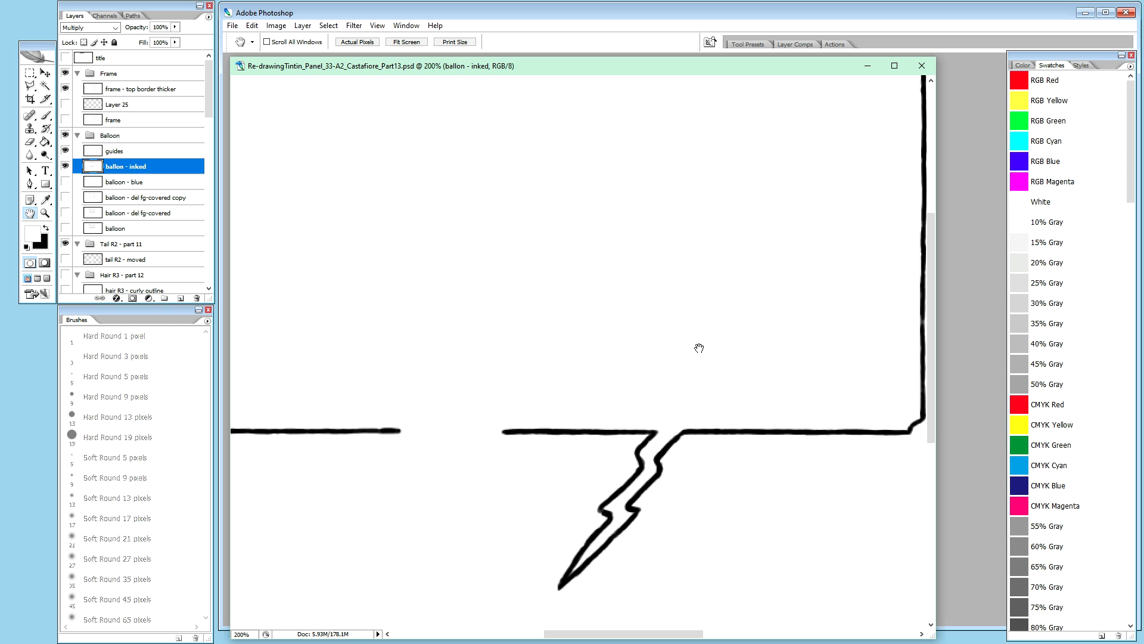
{"action": "left_click_drag", "start_coordinate": [677, 353], "coordinate": [564, 242]}
Step: Touch up in black the junction where the lightning tail's right edge meets the balloon's bottom line
{"action": "key", "text": "ctrl+plus"}
{"action": "key", "text": "ctrl+plus"}
{"action": "key", "text": "ctrl+plus"}
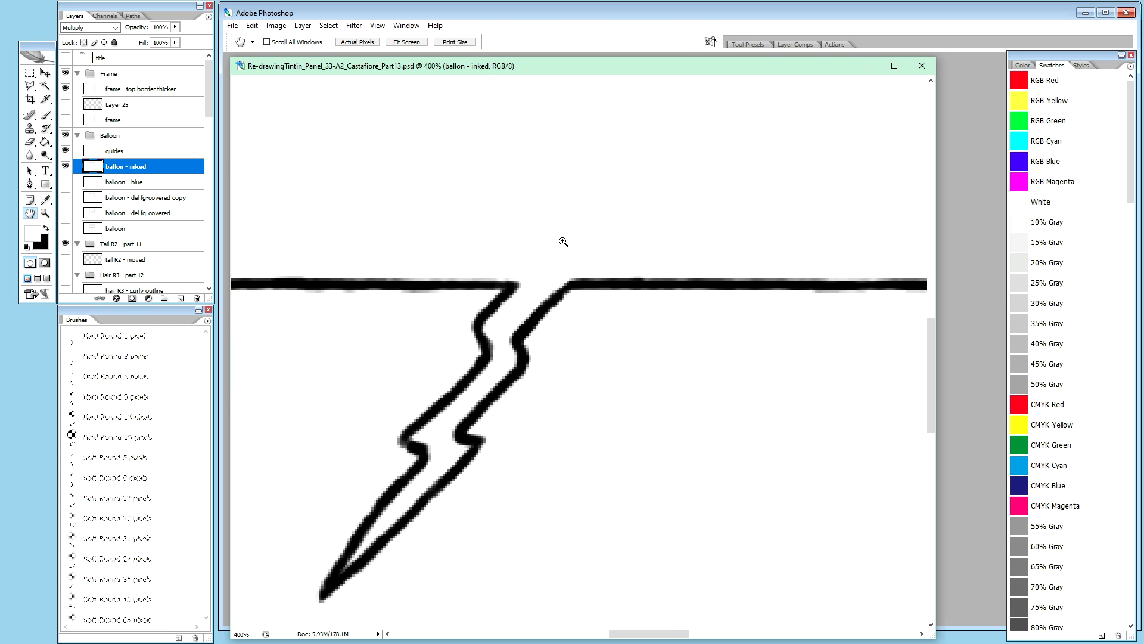
{"action": "key", "text": "b"}
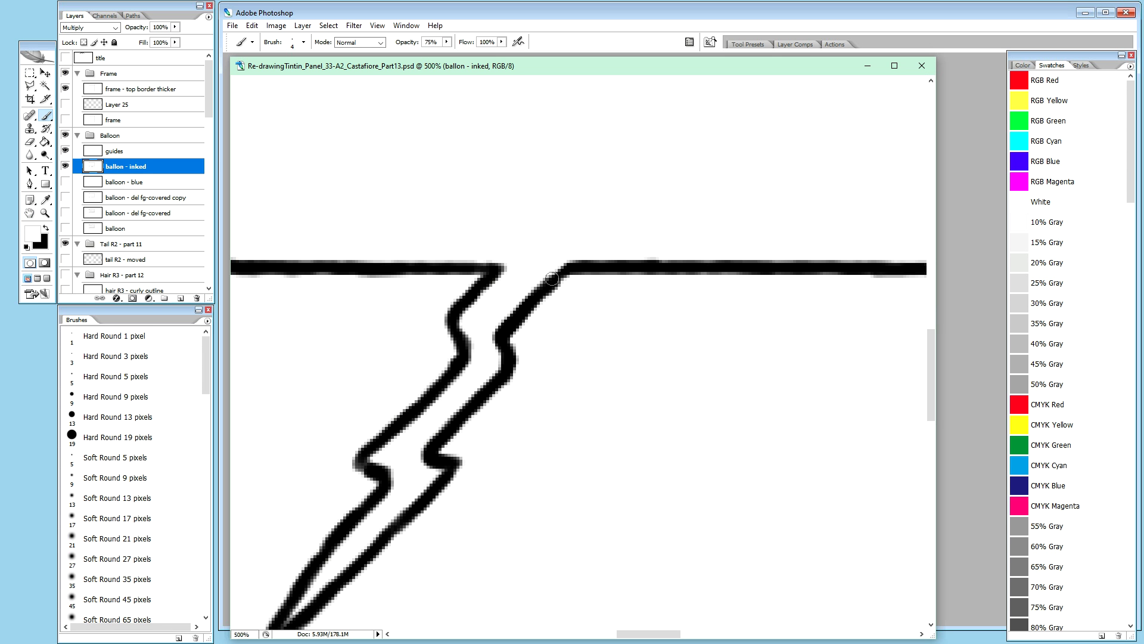
{"action": "key", "text": "x"}
{"action": "left_click_drag", "start_coordinate": [554, 278], "coordinate": [571, 264]}
Step: Show the topmost blue character sketch layer in the "Calculus R3" group
{"action": "key", "text": "ctrl+minus"}
{"action": "key", "text": "ctrl+minus"}
{"action": "key", "text": "ctrl+minus"}
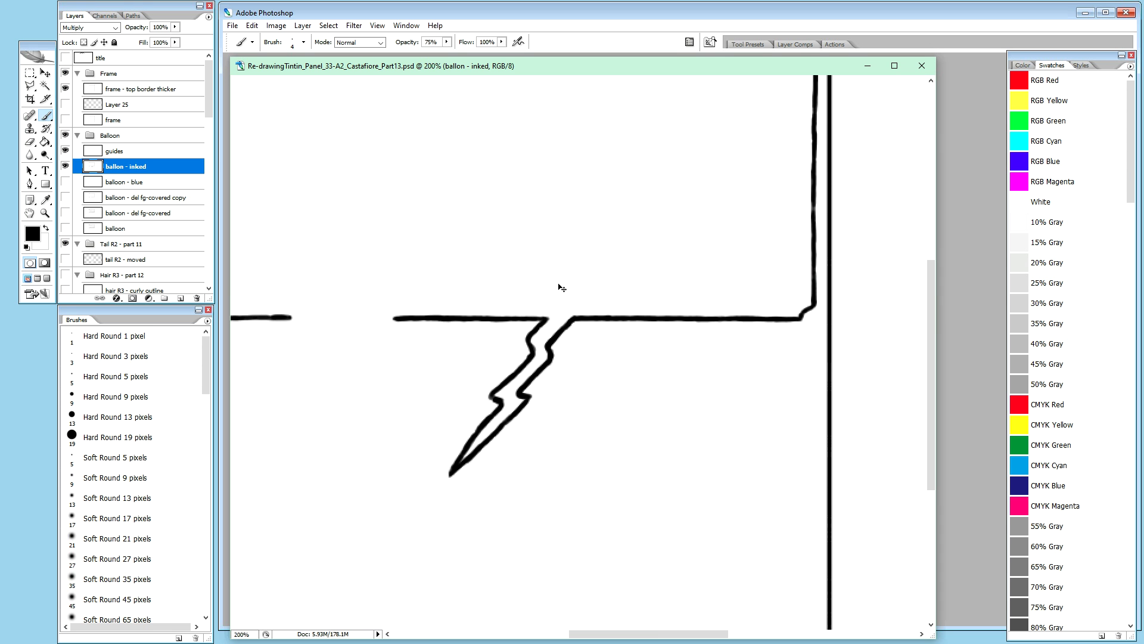
{"action": "key", "text": "ctrl+minus"}
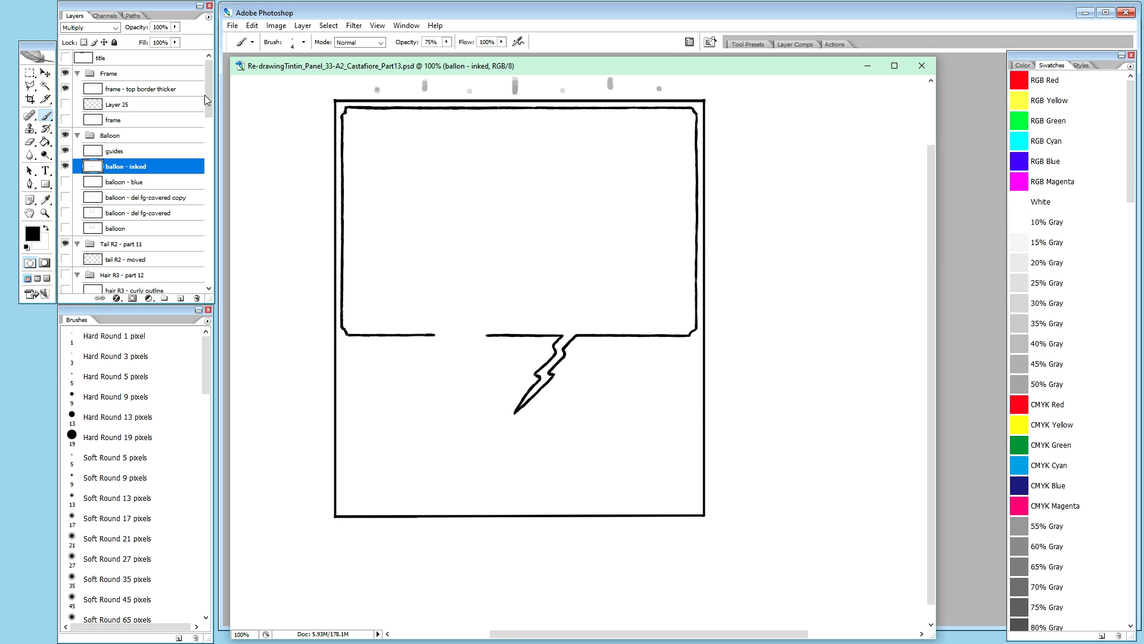
{"action": "left_click_drag", "start_coordinate": [209, 94], "coordinate": [210, 149]}
{"action": "left_click", "coordinate": [66, 209]}
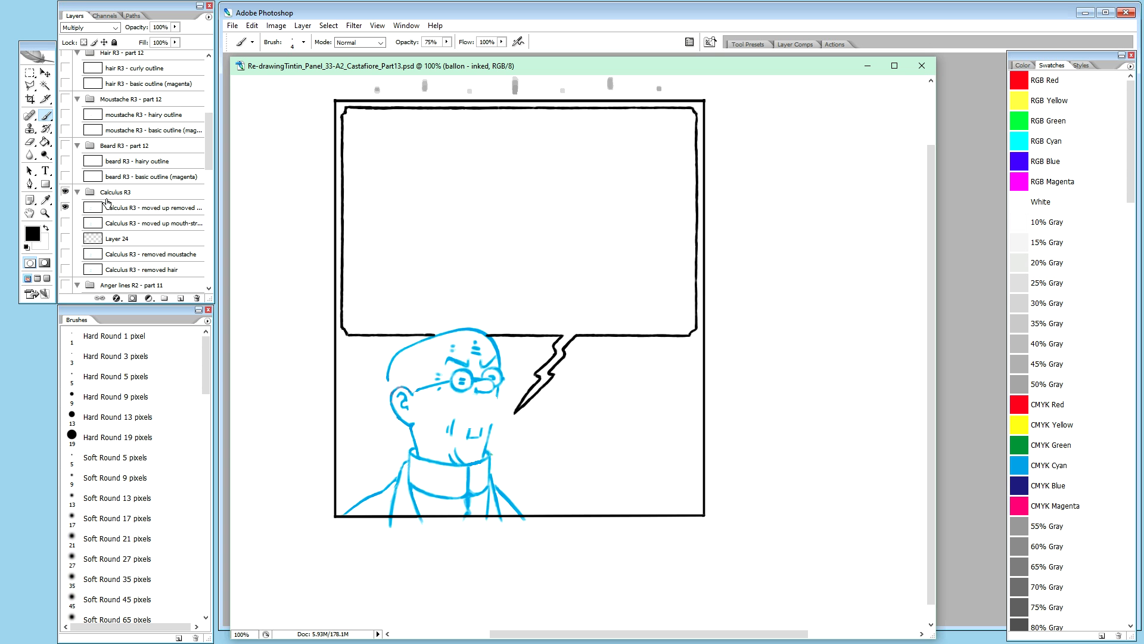
Step: Trim in white the end of the bottom line's tail-side segment where it overlaps the blue head outline
{"action": "key", "text": "ctrl+plus"}
{"action": "key", "text": "ctrl+plus"}
{"action": "key", "text": "ctrl+plus"}
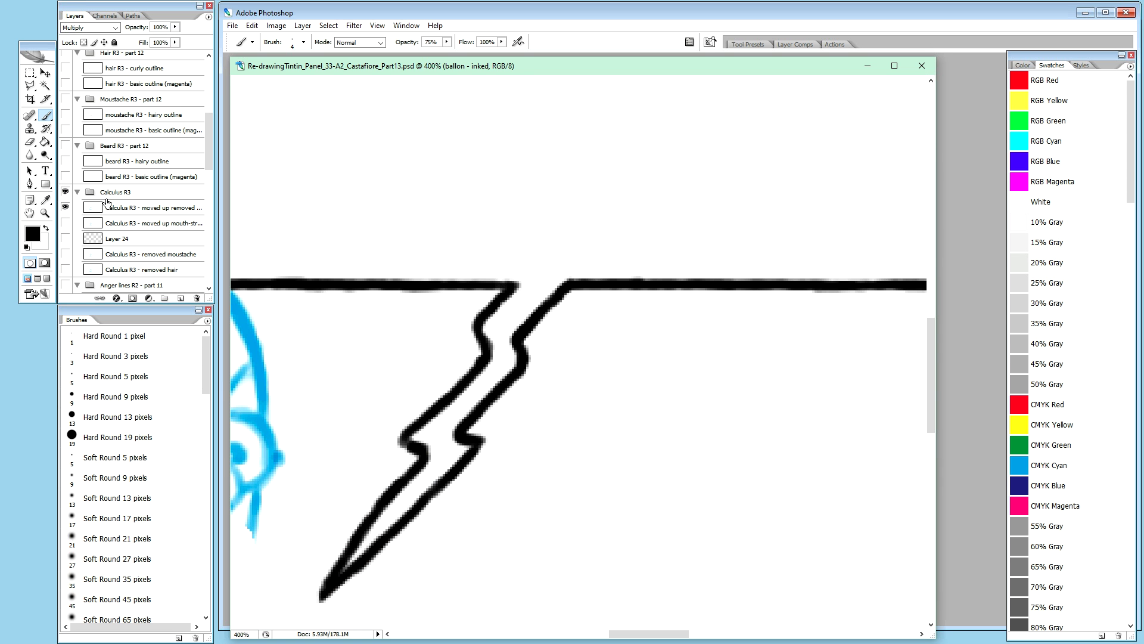
{"action": "key", "text": "h"}
{"action": "mouse_move", "coordinate": [434, 189]}
{"action": "left_mouse_down"}
{"action": "mouse_move", "coordinate": [761, 244]}
{"action": "mouse_move", "coordinate": [829, 238]}
{"action": "left_mouse_up"}
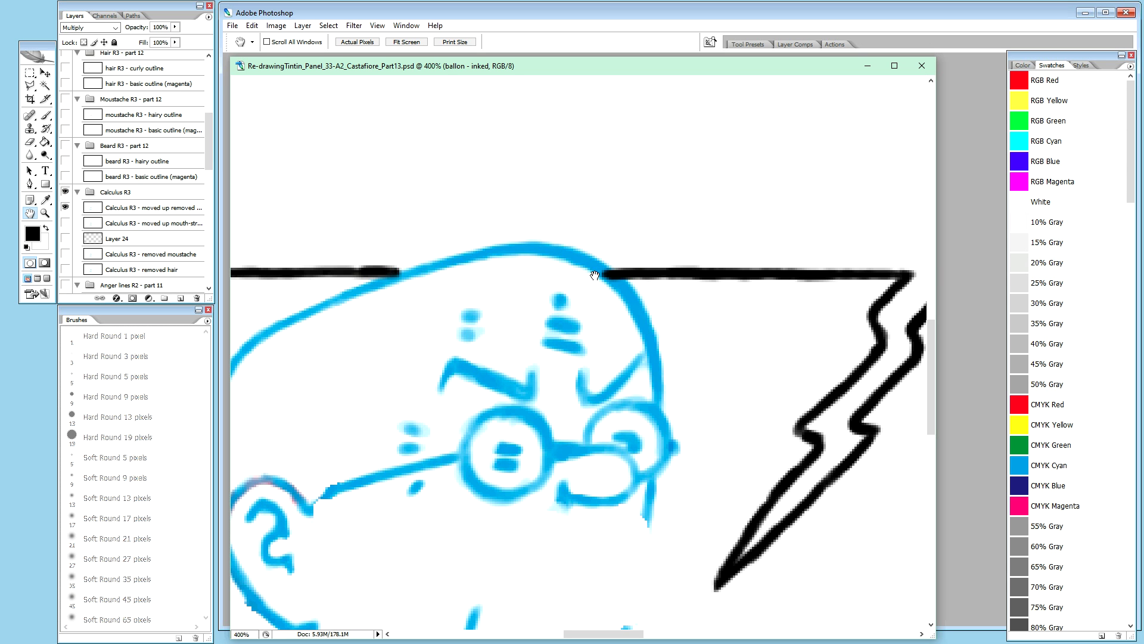
{"action": "key", "text": "b"}
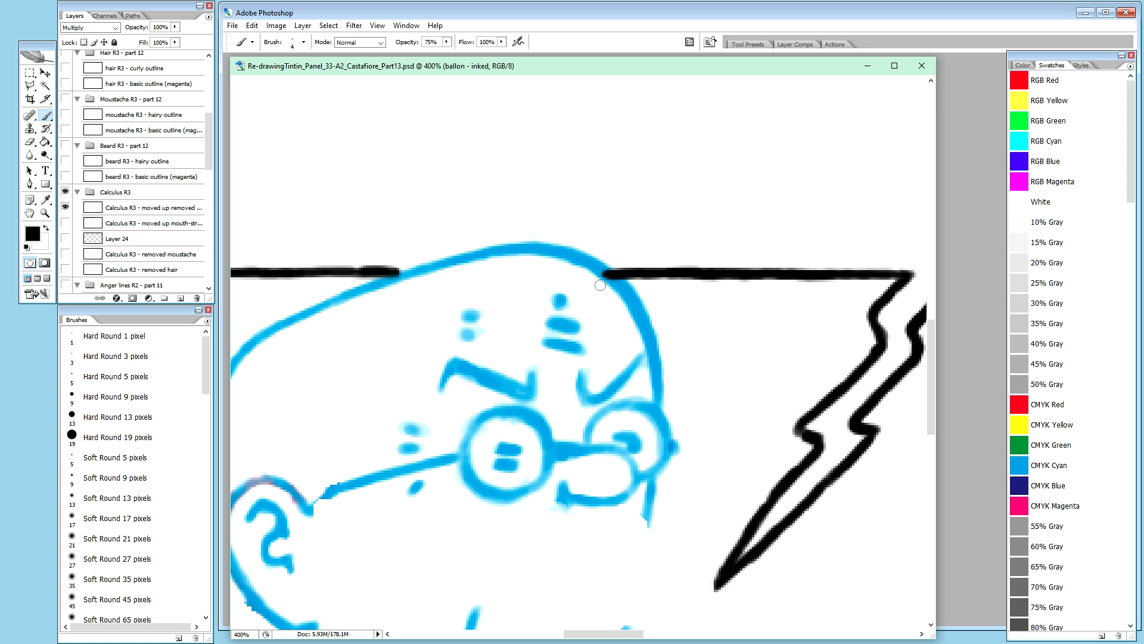
{"action": "left_click_drag", "start_coordinate": [210, 124], "coordinate": [212, 67]}
{"action": "key", "text": "x"}
{"action": "left_click_drag", "start_coordinate": [600, 275], "coordinate": [614, 285]}
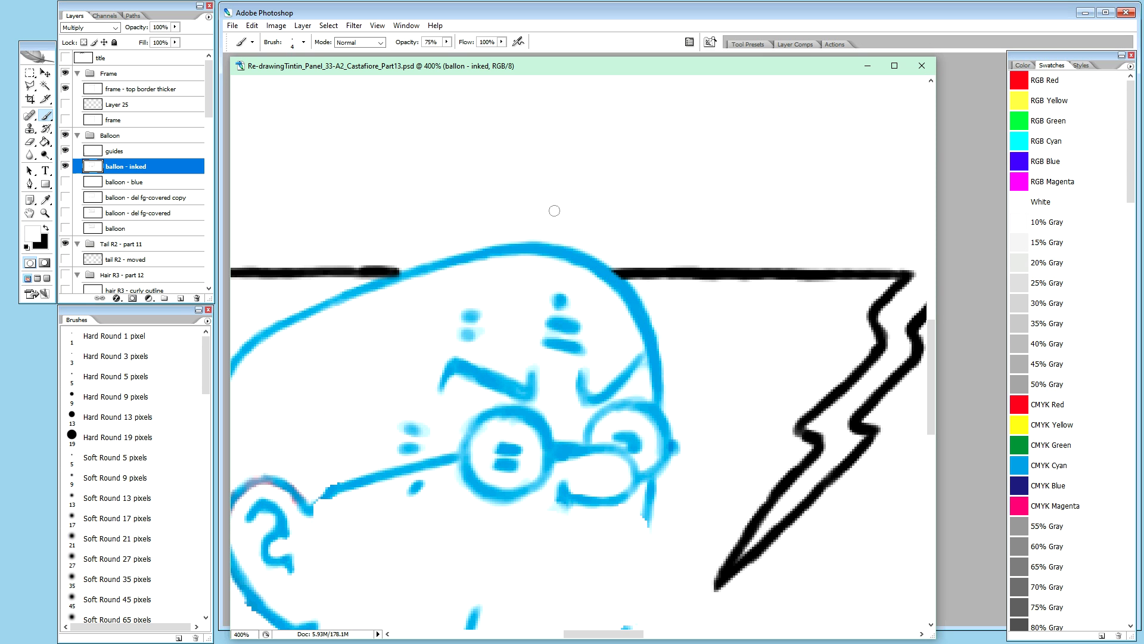
Step: Extend the bottom line's left segment in black to the blue head outline and trim its end in white
{"action": "mouse_move", "coordinate": [389, 288]}
{"action": "left_mouse_down"}
{"action": "mouse_move", "coordinate": [409, 273]}
{"action": "mouse_move", "coordinate": [380, 285]}
{"action": "mouse_move", "coordinate": [397, 281]}
{"action": "left_mouse_up"}
{"action": "key", "text": "x"}
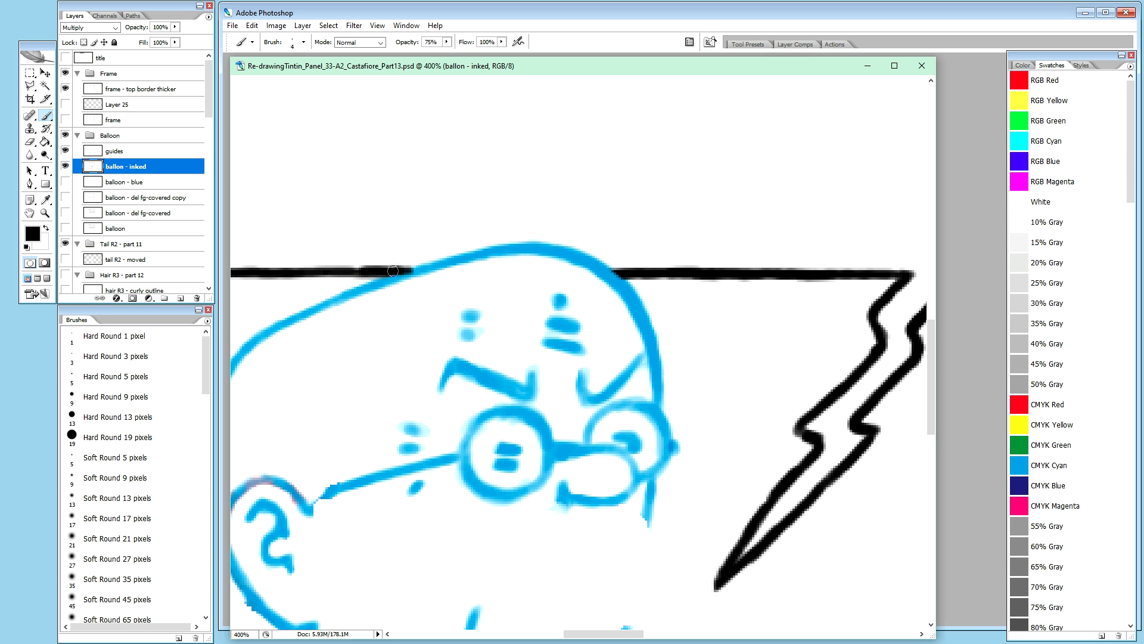
{"action": "key", "text": "x"}
{"action": "mouse_move", "coordinate": [398, 279]}
{"action": "left_mouse_down"}
{"action": "mouse_move", "coordinate": [387, 283]}
{"action": "mouse_move", "coordinate": [420, 271]}
{"action": "mouse_move", "coordinate": [382, 287]}
{"action": "left_mouse_up"}
{"action": "key", "text": "ctrl+minus"}
{"action": "key", "text": "ctrl+minus"}
{"action": "key", "text": "ctrl+minus"}
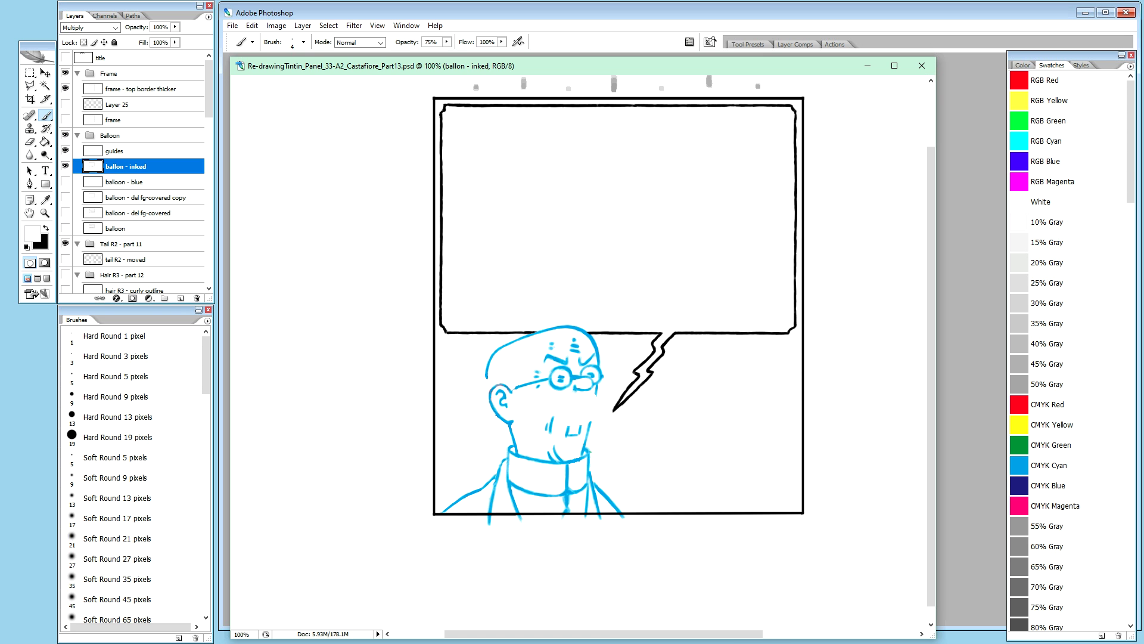
Step: Reshape the notch at the balloon's upper-right corner with black strokes and white trimming
{"action": "key", "text": "ctrl+Tab"}
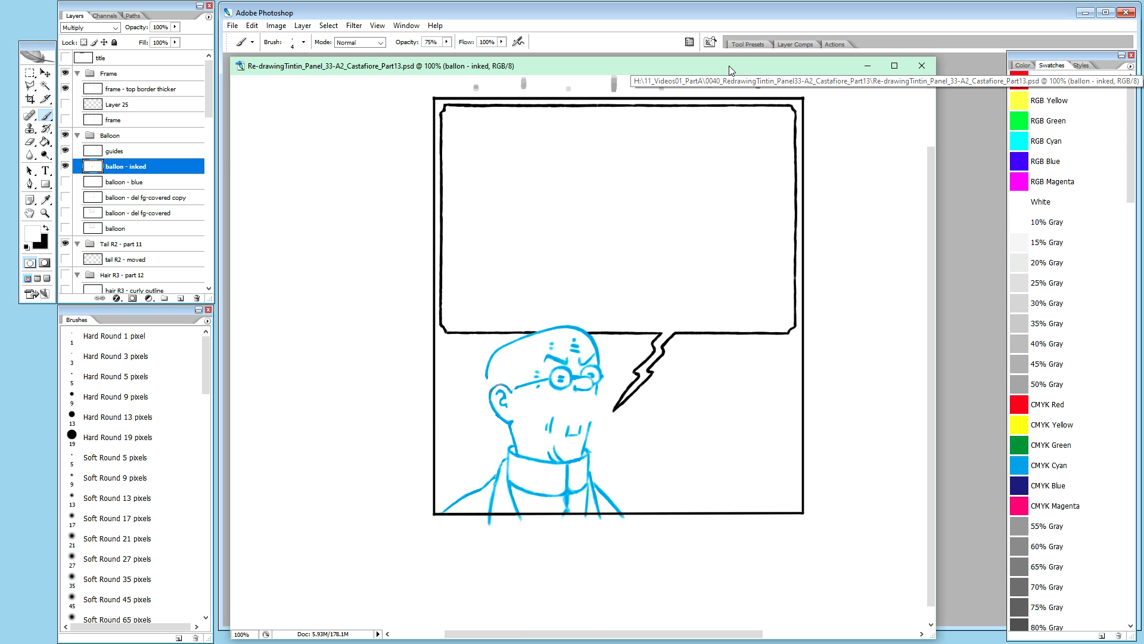
{"action": "key", "text": "ctrl+plus"}
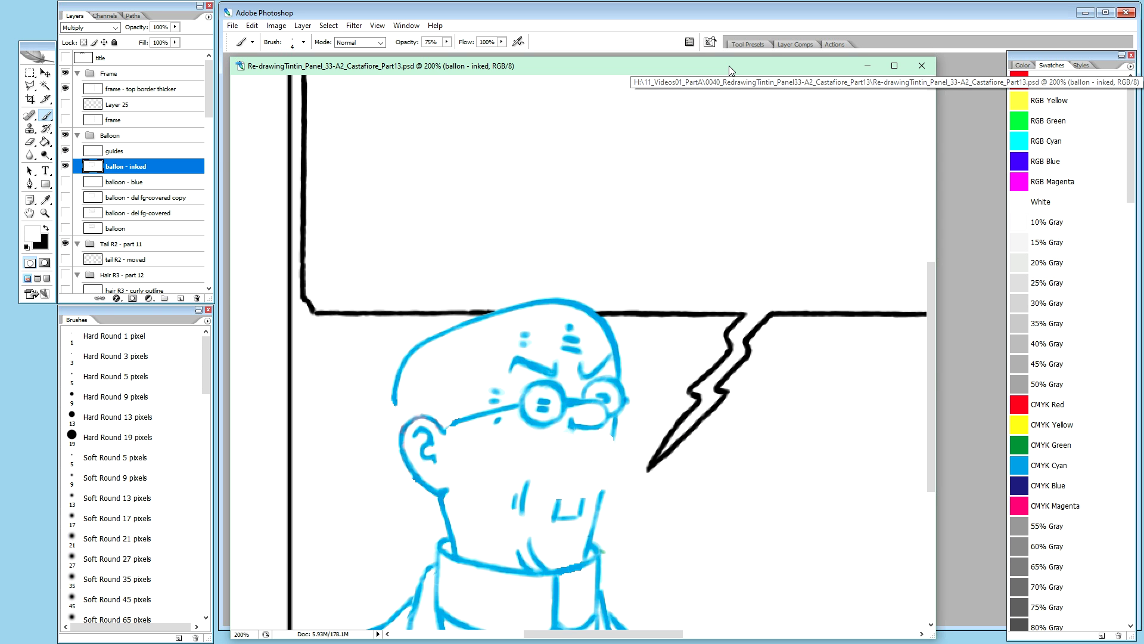
{"action": "key", "text": "ctrl+plus"}
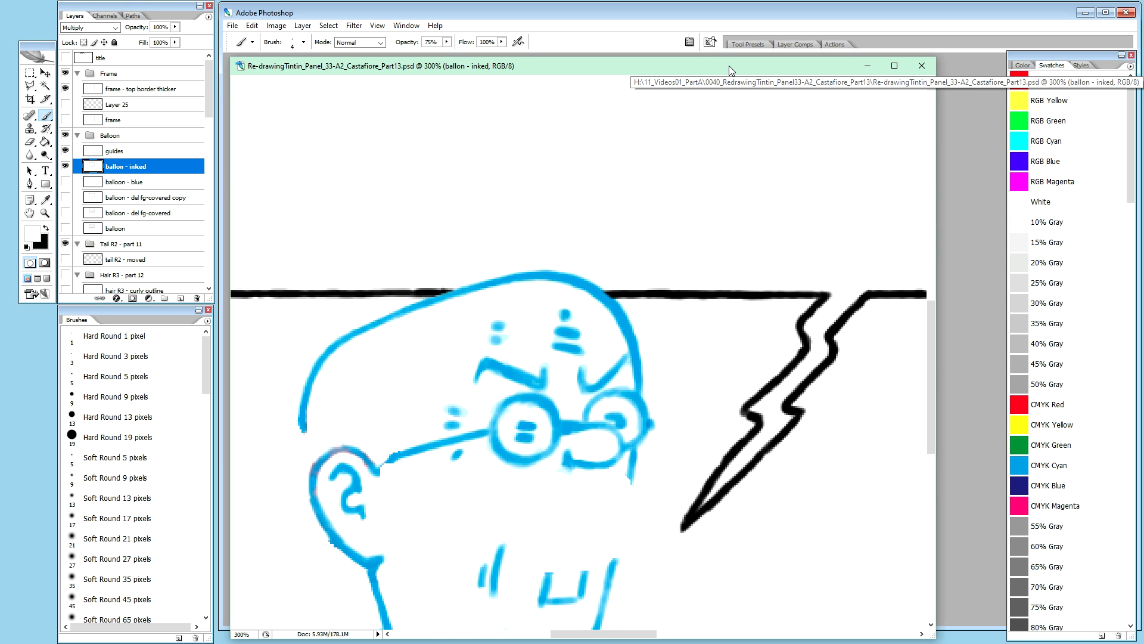
{"action": "left_click_drag", "start_coordinate": [931, 363], "coordinate": [928, 204]}
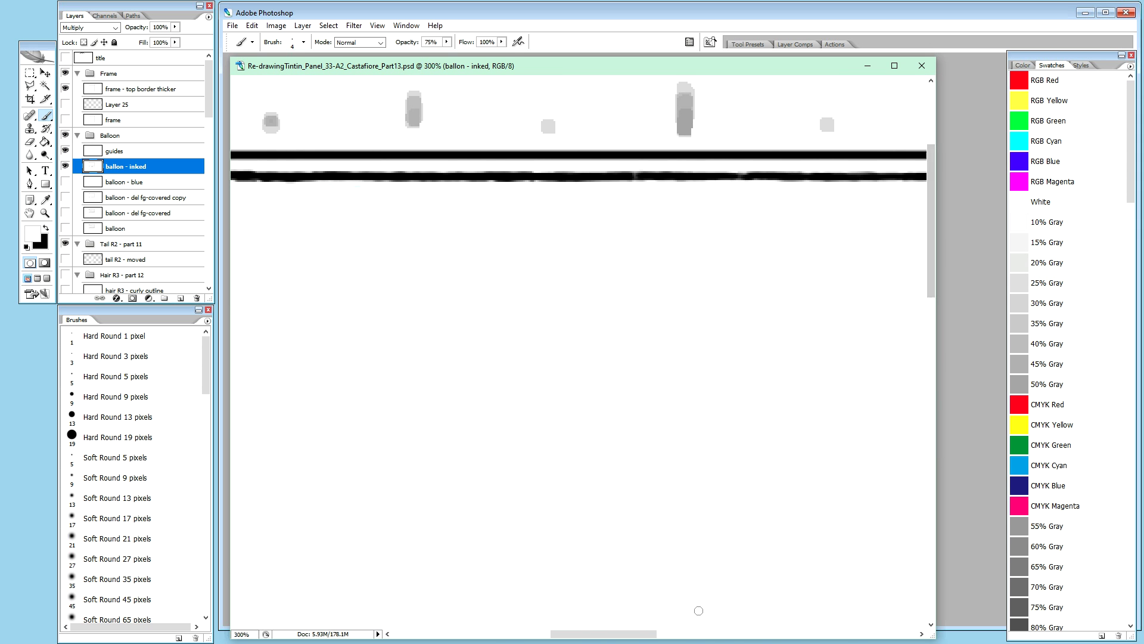
{"action": "mouse_move", "coordinate": [642, 635]}
{"action": "left_mouse_down"}
{"action": "mouse_move", "coordinate": [719, 634]}
{"action": "mouse_move", "coordinate": [712, 625]}
{"action": "left_mouse_up"}
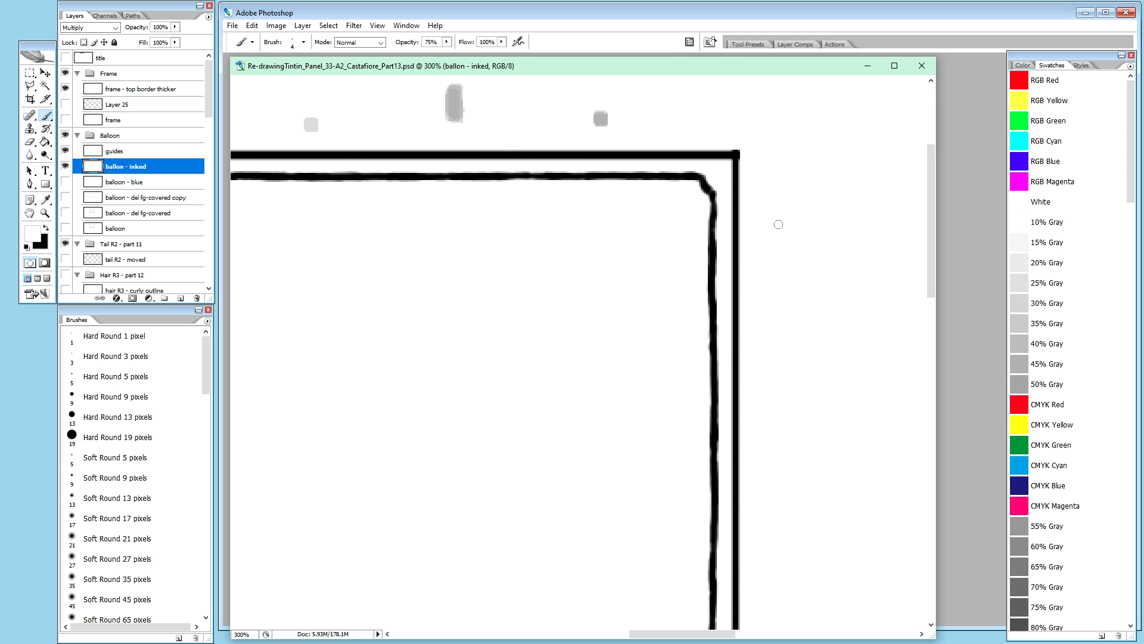
{"action": "key", "text": "x"}
{"action": "left_click", "coordinate": [714, 188]}
{"action": "key", "text": "x"}
{"action": "key", "text": "x"}
{"action": "key", "text": "x"}
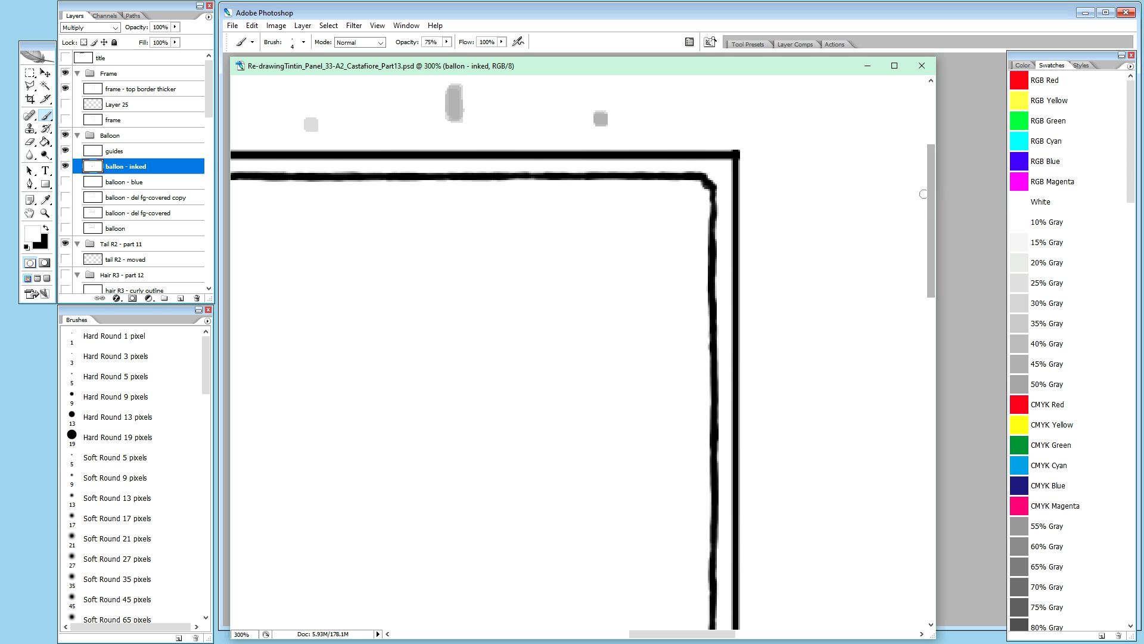
Step: Compare the notch at the balloon's lower-right corner with the reference page in the other open document
{"action": "left_click_drag", "start_coordinate": [928, 193], "coordinate": [935, 333]}
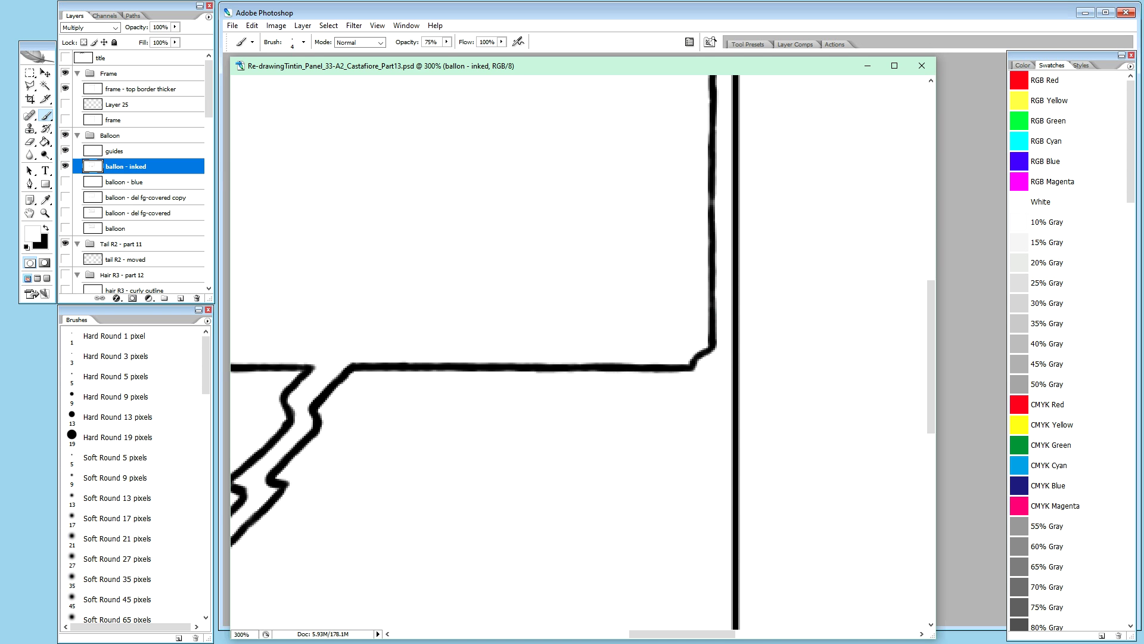
{"action": "key", "text": "ctrl+Tab"}
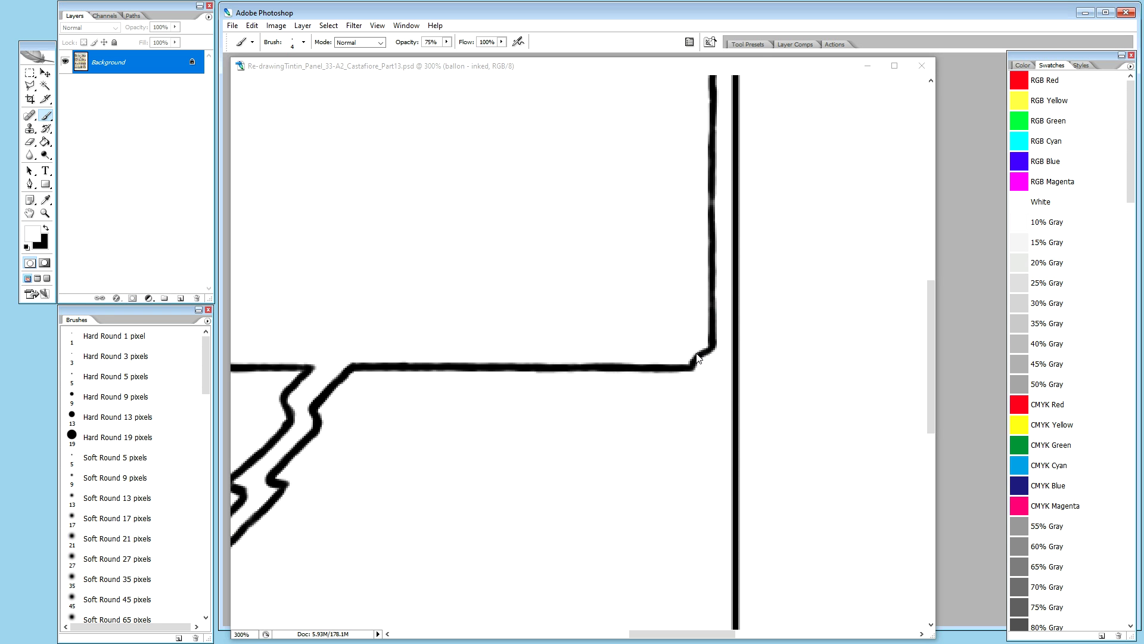
{"action": "left_click", "coordinate": [932, 322]}
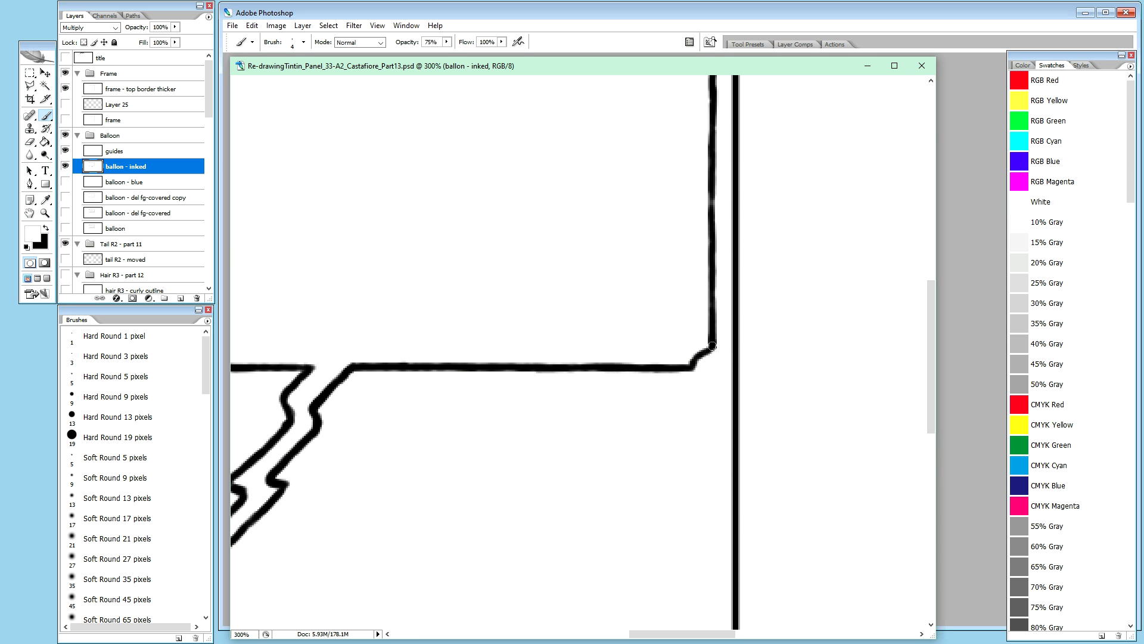
{"action": "left_click_drag", "start_coordinate": [702, 357], "coordinate": [696, 364]}
{"action": "left_click_drag", "start_coordinate": [710, 326], "coordinate": [702, 353]}
{"action": "key", "text": "ctrl+Tab"}
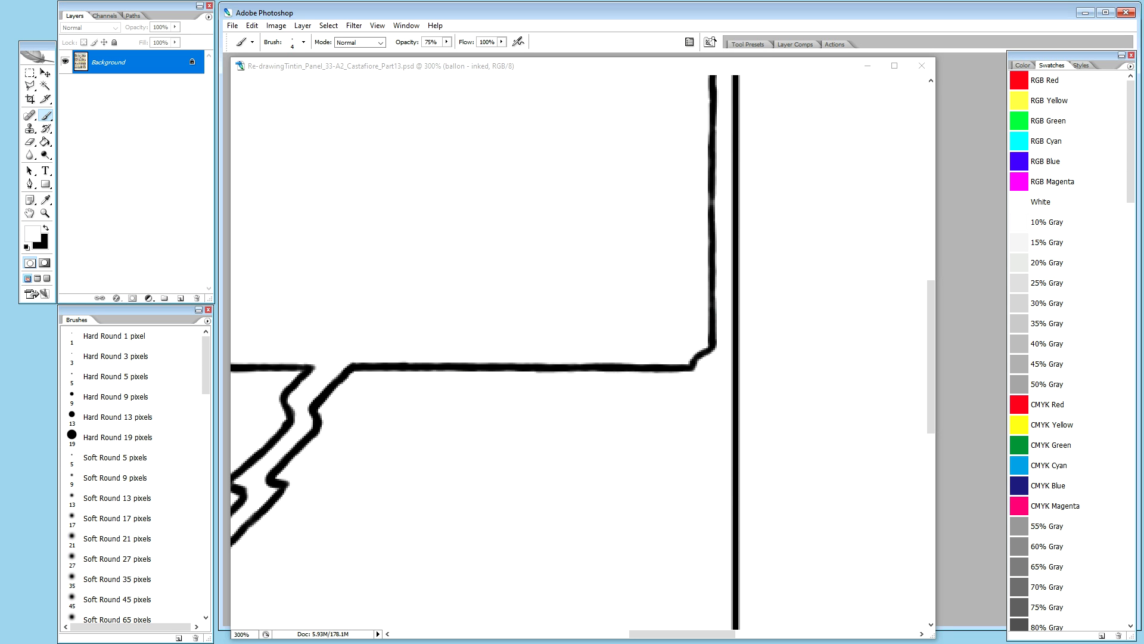
Step: Build up the outer side of the notch at the balloon's lower-right corner with black strokes on the "ballon - inked" layer
{"action": "left_click", "coordinate": [627, 64]}
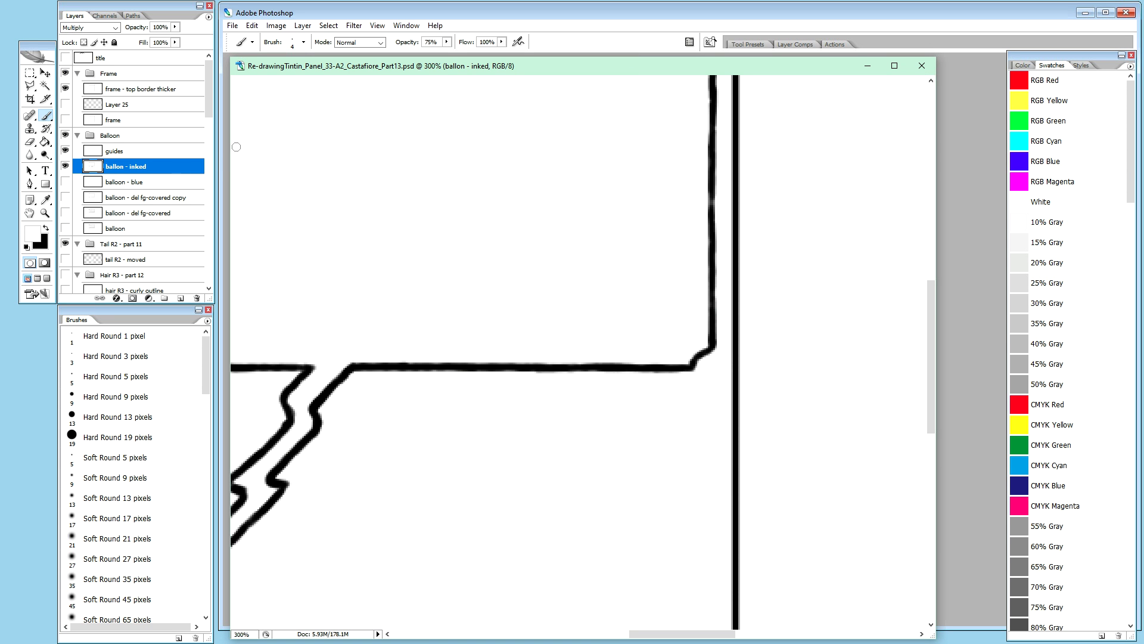
{"action": "left_click", "coordinate": [141, 182]}
{"action": "left_click", "coordinate": [156, 167]}
{"action": "key", "text": "x"}
{"action": "left_click", "coordinate": [711, 350]}
{"action": "left_click_drag", "start_coordinate": [711, 353], "coordinate": [702, 357]}
{"action": "left_click", "coordinate": [708, 355]}
{"action": "left_click", "coordinate": [704, 359]}
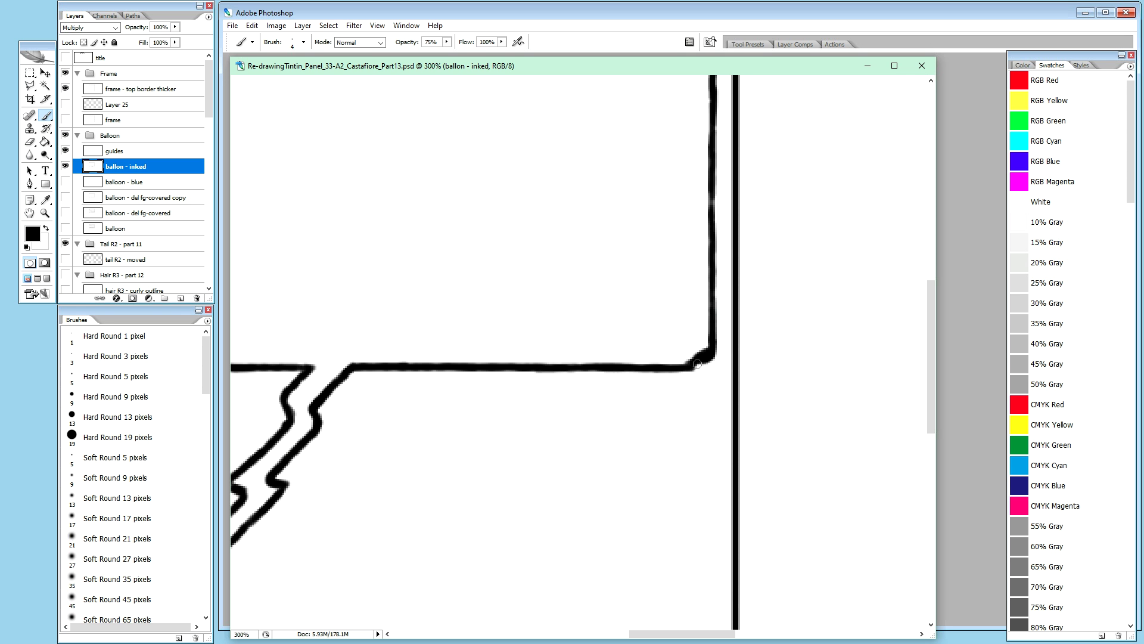
Step: Trim in white the inner edge and underside of the notch at the balloon's lower-right corner
{"action": "key", "text": "x"}
{"action": "left_click_drag", "start_coordinate": [698, 353], "coordinate": [704, 350]}
{"action": "key", "text": "x"}
{"action": "key", "text": "x"}
{"action": "mouse_move", "coordinate": [692, 368]}
{"action": "left_mouse_down"}
{"action": "mouse_move", "coordinate": [683, 363]}
{"action": "mouse_move", "coordinate": [693, 361]}
{"action": "left_mouse_up"}
{"action": "key", "text": "x"}
{"action": "key", "text": "x"}
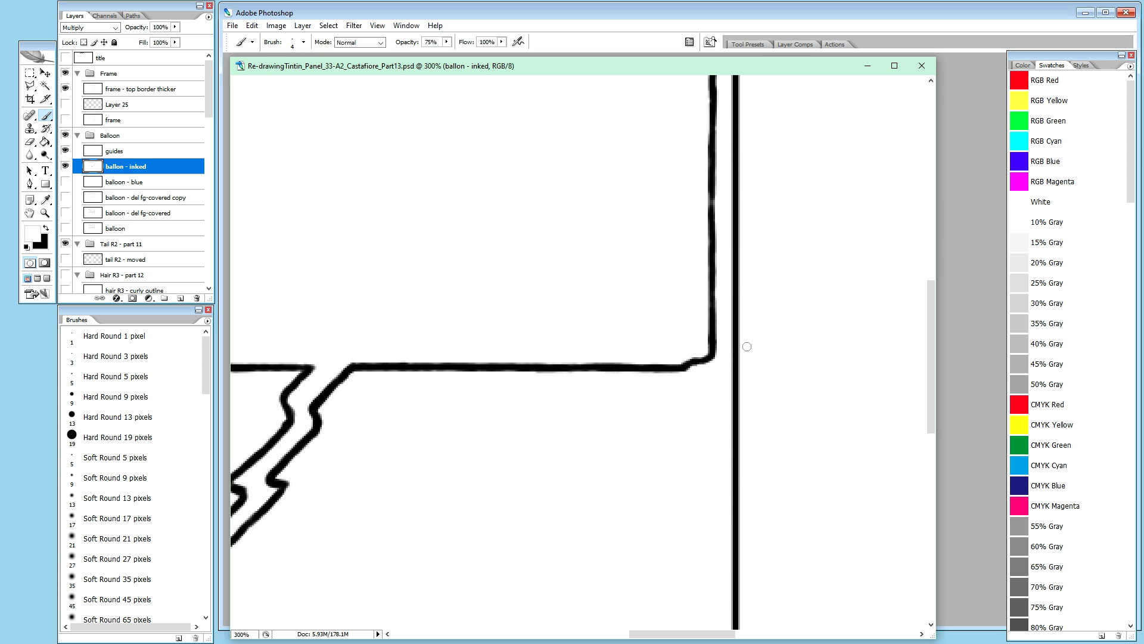
Step: Smooth the lower-right notch into a shallower curve with black strokes, trimming its inner edge and underside in white
{"action": "key", "text": "x"}
{"action": "left_click_drag", "start_coordinate": [708, 353], "coordinate": [706, 356]}
{"action": "left_click_drag", "start_coordinate": [700, 358], "coordinate": [692, 361]}
{"action": "key", "text": "x"}
{"action": "left_click_drag", "start_coordinate": [699, 353], "coordinate": [689, 354]}
{"action": "key", "text": "x"}
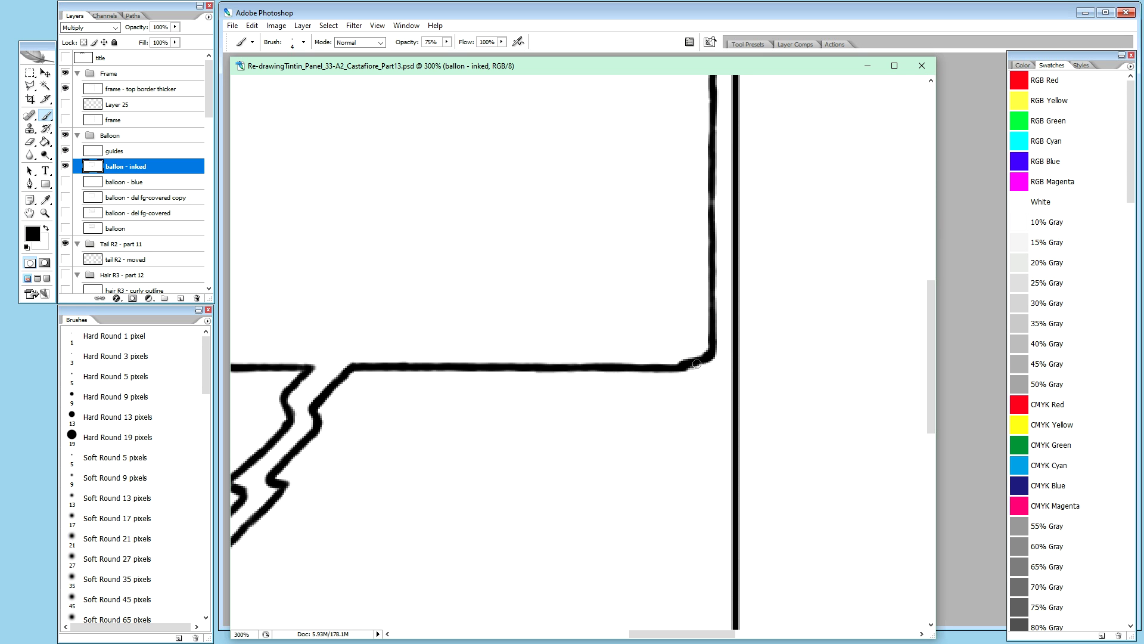
{"action": "key", "text": "x"}
{"action": "left_click_drag", "start_coordinate": [698, 368], "coordinate": [694, 370]}
{"action": "left_click_drag", "start_coordinate": [700, 367], "coordinate": [702, 368]}
{"action": "left_click_drag", "start_coordinate": [691, 369], "coordinate": [691, 368]}
{"action": "left_click_drag", "start_coordinate": [687, 372], "coordinate": [681, 377]}
{"action": "key", "text": "x"}
Step: Compare the notch at the balloon's lower-left corner with the reference page in the other open document
{"action": "key", "text": "space"}
{"action": "left_click_drag", "start_coordinate": [295, 417], "coordinate": [1001, 366]}
{"action": "left_click_drag", "start_coordinate": [442, 383], "coordinate": [618, 408]}
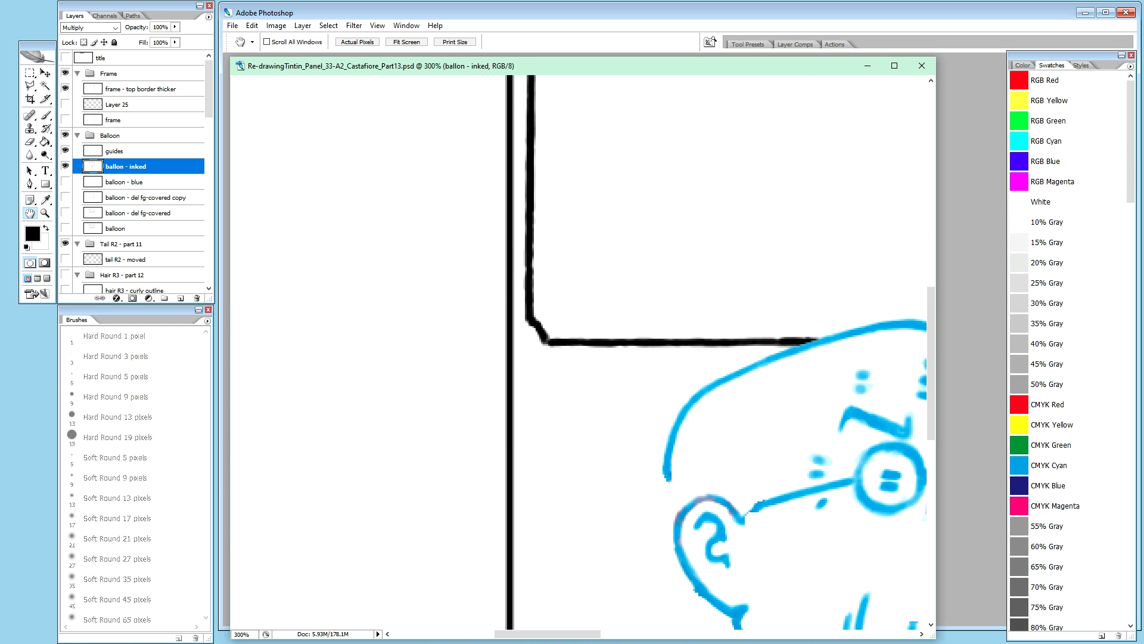
{"action": "key", "text": "ctrl+Tab"}
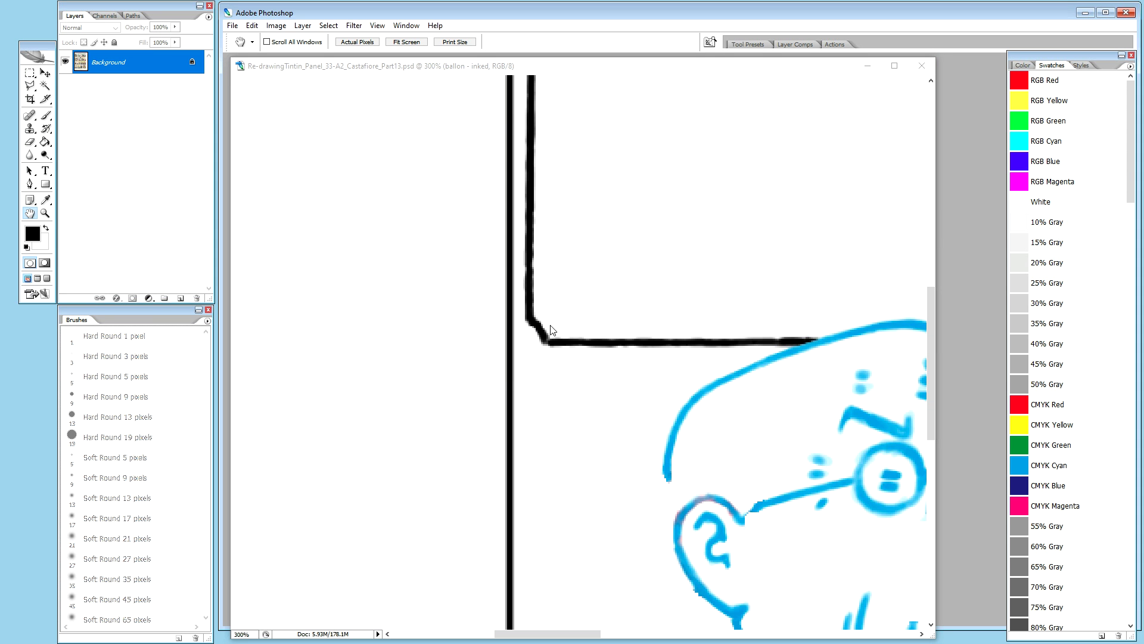
{"action": "key", "text": "b"}
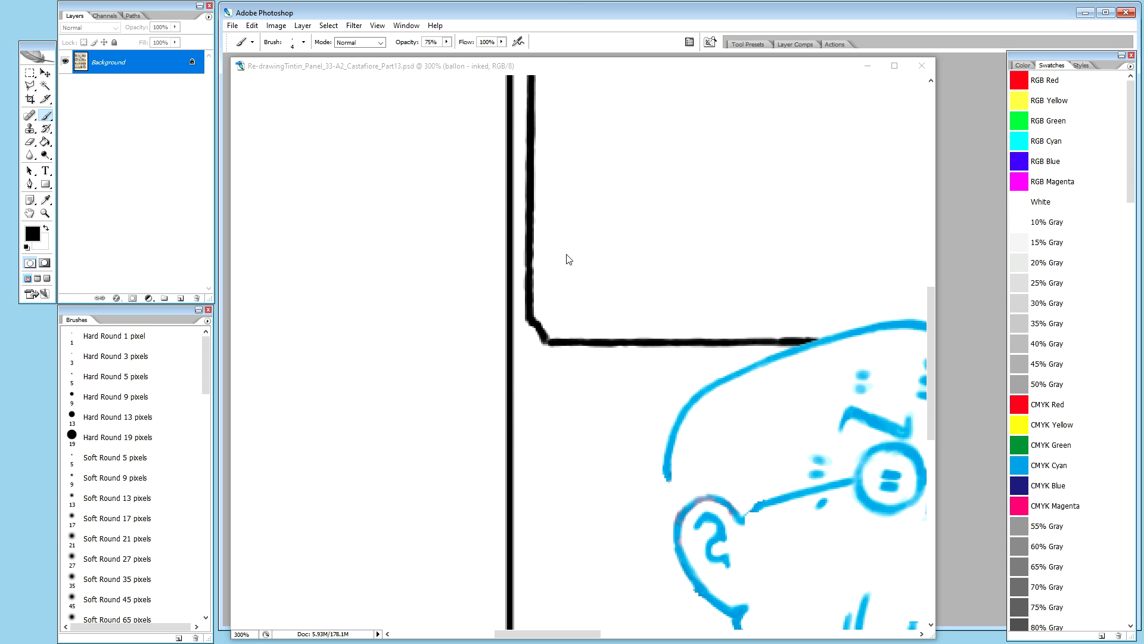
{"action": "left_click", "coordinate": [596, 70]}
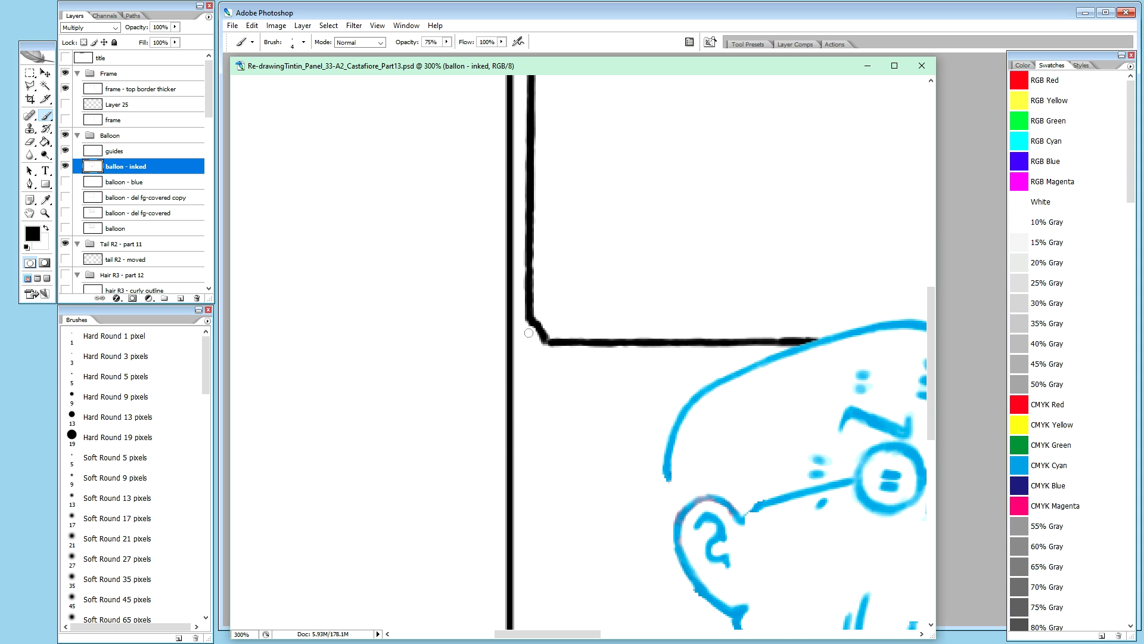
Step: Reshape the notch at the balloon's lower-left corner, trimming its outer edge in white and building up its inner edge in black
{"action": "key", "text": "x"}
{"action": "left_click", "coordinate": [530, 332]}
{"action": "left_click_drag", "start_coordinate": [530, 332], "coordinate": [532, 331]}
{"action": "left_click_drag", "start_coordinate": [532, 339], "coordinate": [542, 345]}
{"action": "left_click_drag", "start_coordinate": [535, 332], "coordinate": [534, 335]}
{"action": "left_click_drag", "start_coordinate": [537, 338], "coordinate": [569, 348]}
{"action": "key", "text": "x"}
{"action": "left_click_drag", "start_coordinate": [539, 323], "coordinate": [543, 329]}
{"action": "left_click_drag", "start_coordinate": [541, 326], "coordinate": [543, 335]}
{"action": "left_click", "coordinate": [527, 321]}
{"action": "left_click", "coordinate": [531, 323]}
Step: Refine the notch at the balloon's upper-left corner by trimming its outer and inner edges in white
{"action": "key", "text": "space"}
{"action": "left_click_drag", "start_coordinate": [603, 184], "coordinate": [630, 418]}
{"action": "left_click_drag", "start_coordinate": [688, 248], "coordinate": [631, 491]}
{"action": "left_click_drag", "start_coordinate": [686, 260], "coordinate": [623, 323]}
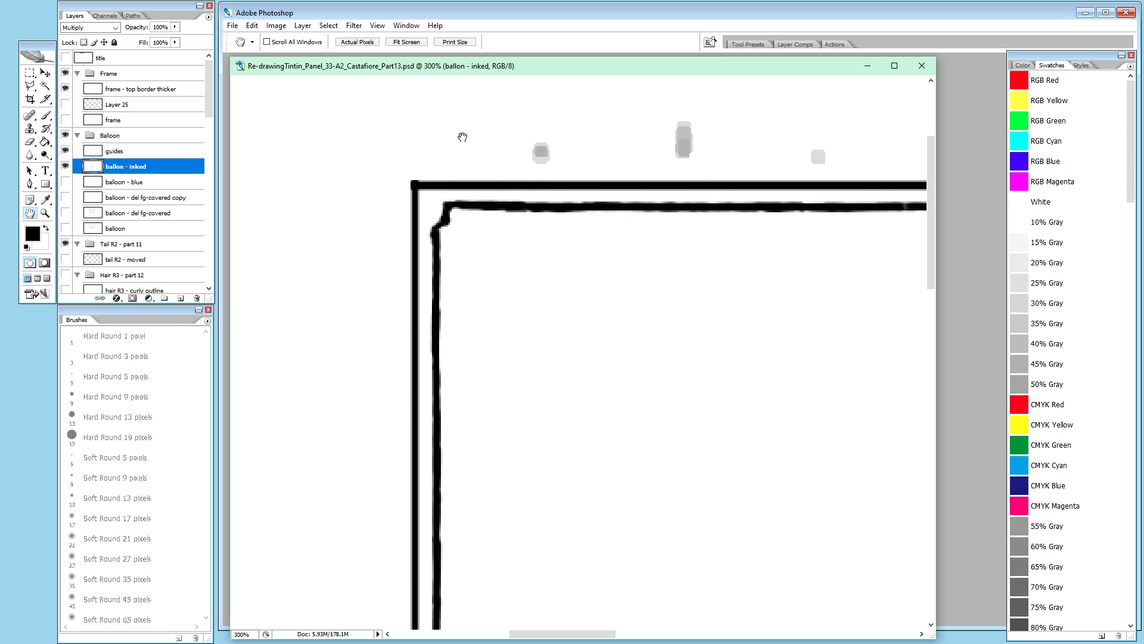
{"action": "key", "text": "b"}
{"action": "key", "text": "x"}
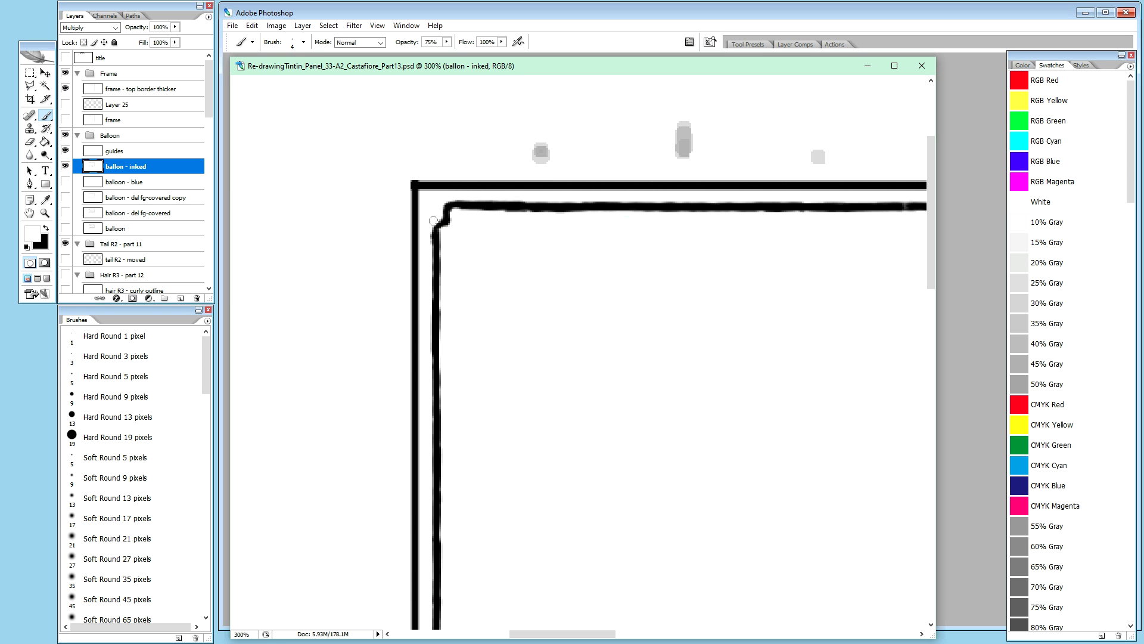
{"action": "key", "text": "x"}
{"action": "key", "text": "x"}
{"action": "left_click_drag", "start_coordinate": [440, 204], "coordinate": [440, 215]}
{"action": "key", "text": "x"}
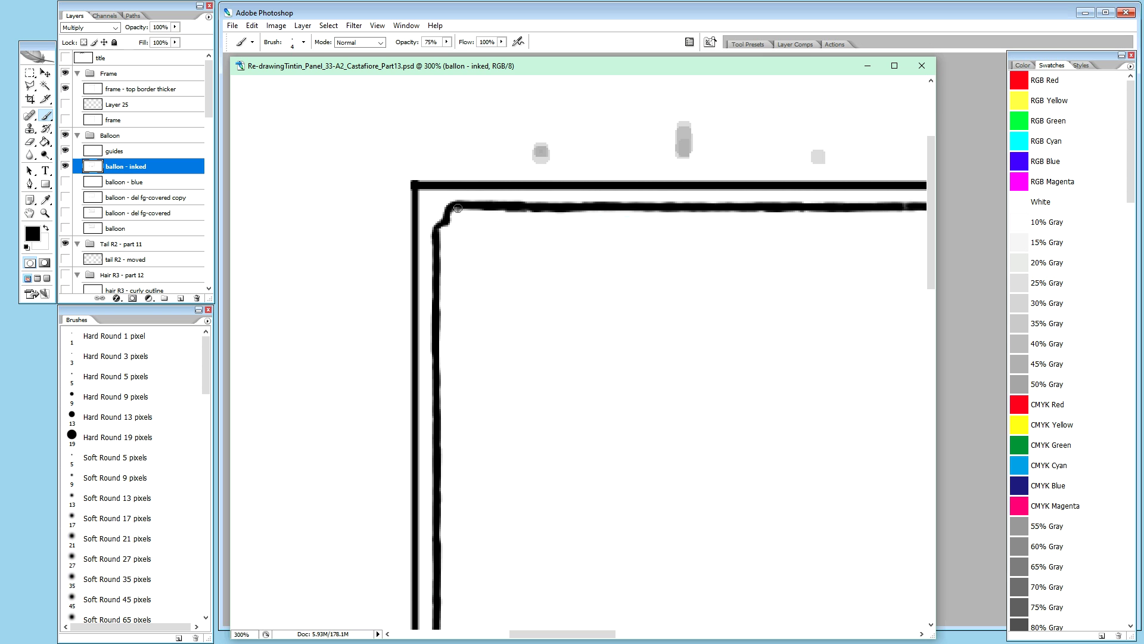
{"action": "key", "text": "x"}
{"action": "left_click_drag", "start_coordinate": [452, 221], "coordinate": [460, 212]}
{"action": "key", "text": "ctrl+minus"}
{"action": "key", "text": "ctrl+minus"}
{"action": "key", "text": "ctrl+minus"}
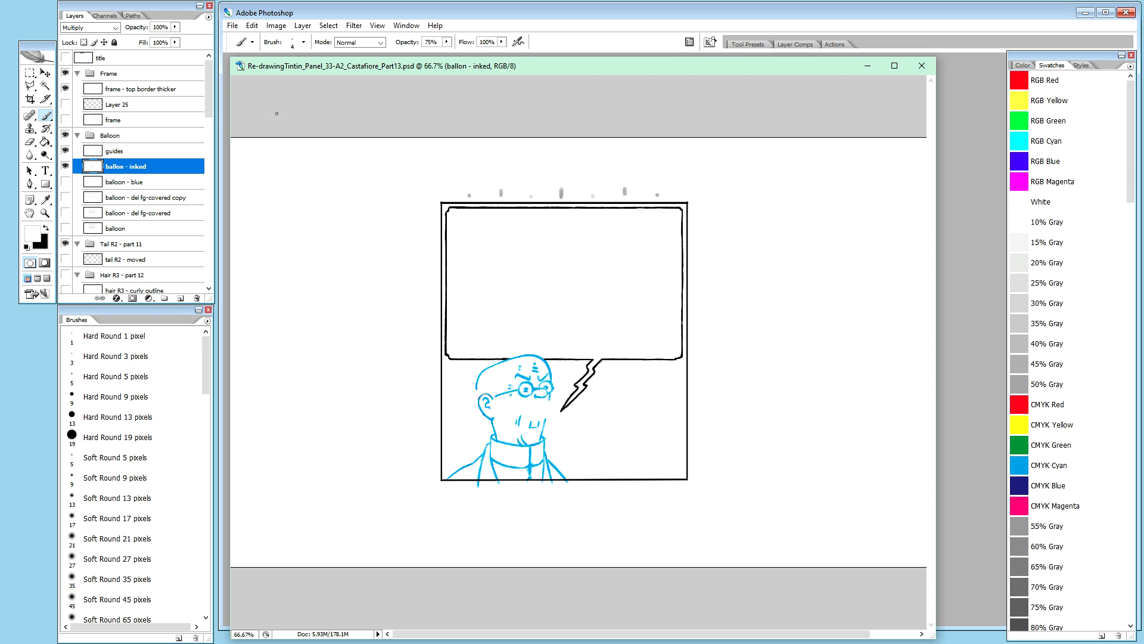
{"action": "key", "text": "ctrl+plus"}
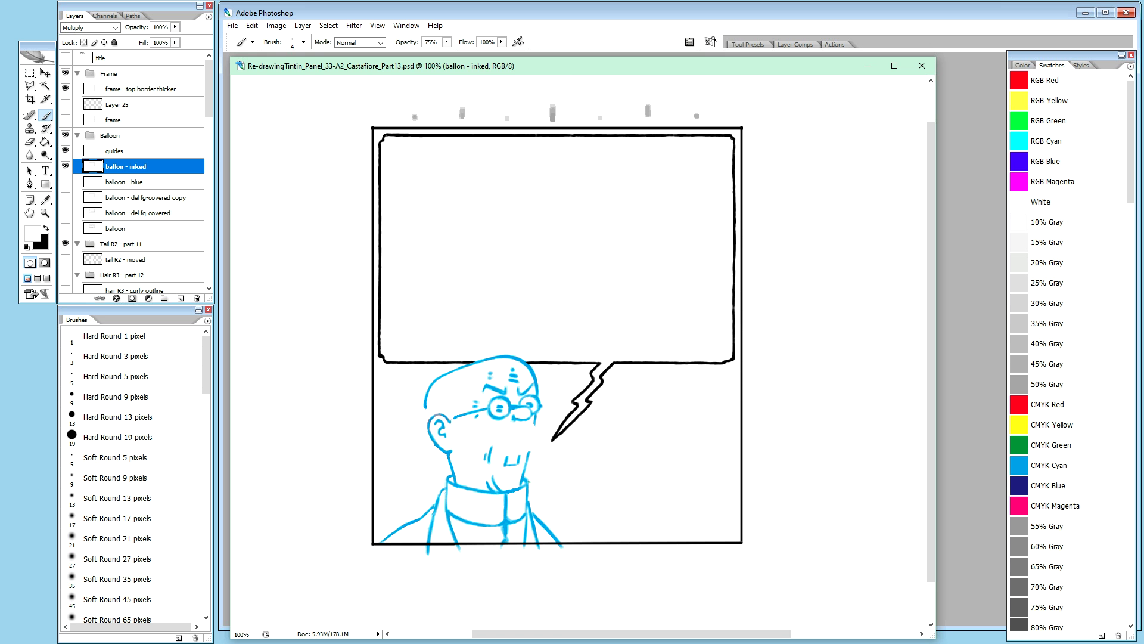
{"action": "key", "text": "alt+Tab"}
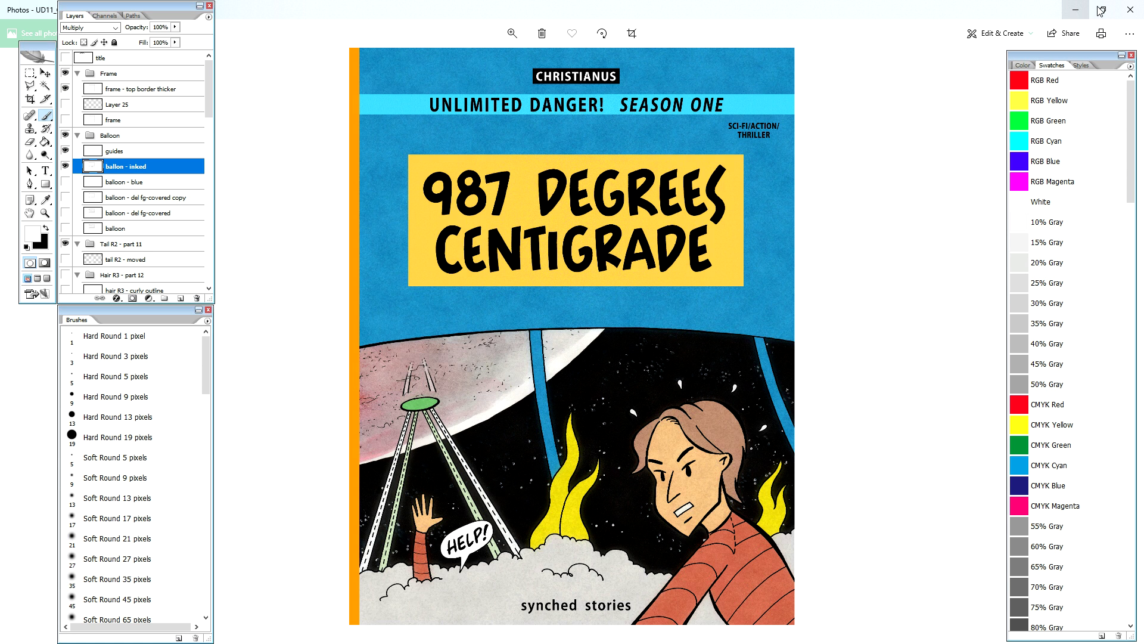
{"action": "left_click", "coordinate": [1076, 9]}
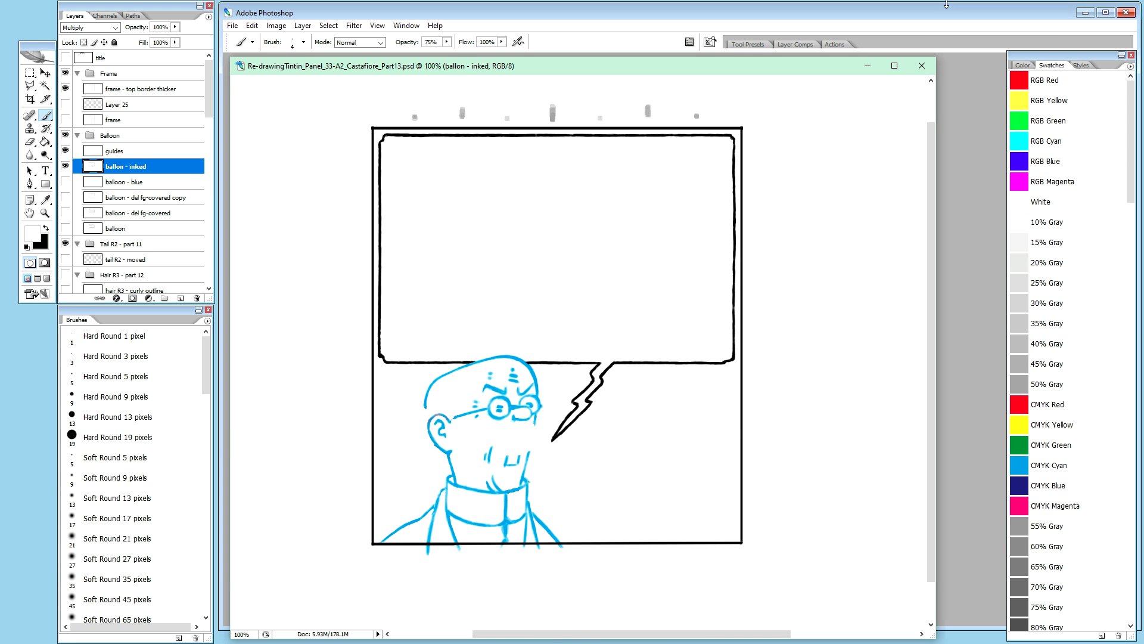